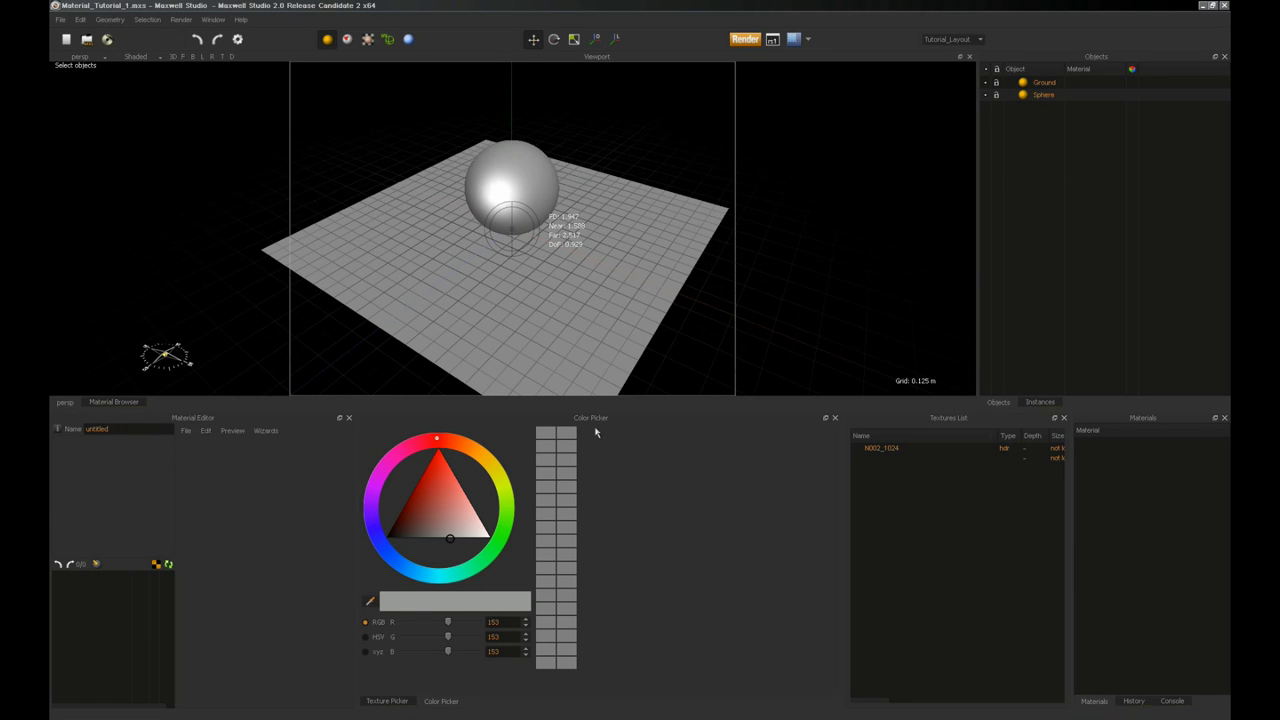
Step: Display the texture projection properties and select the N002_1024 texture in the scene's texture list
click(386, 701)
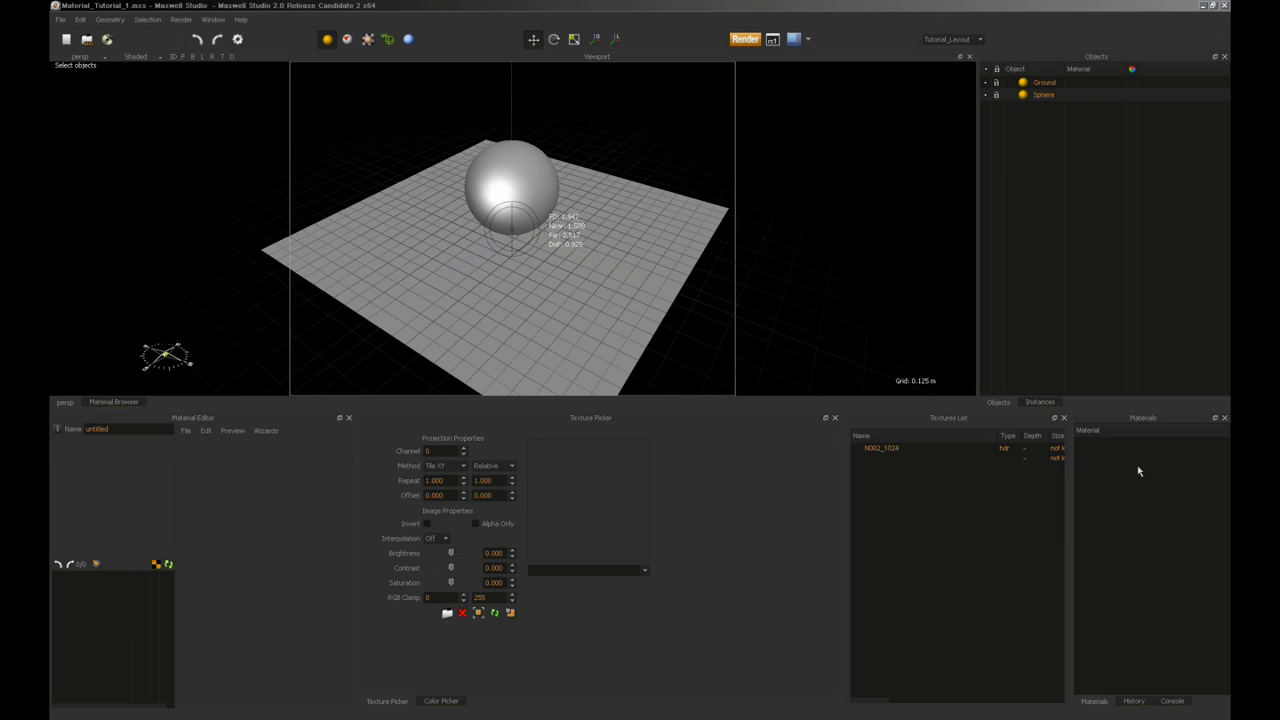
click(885, 451)
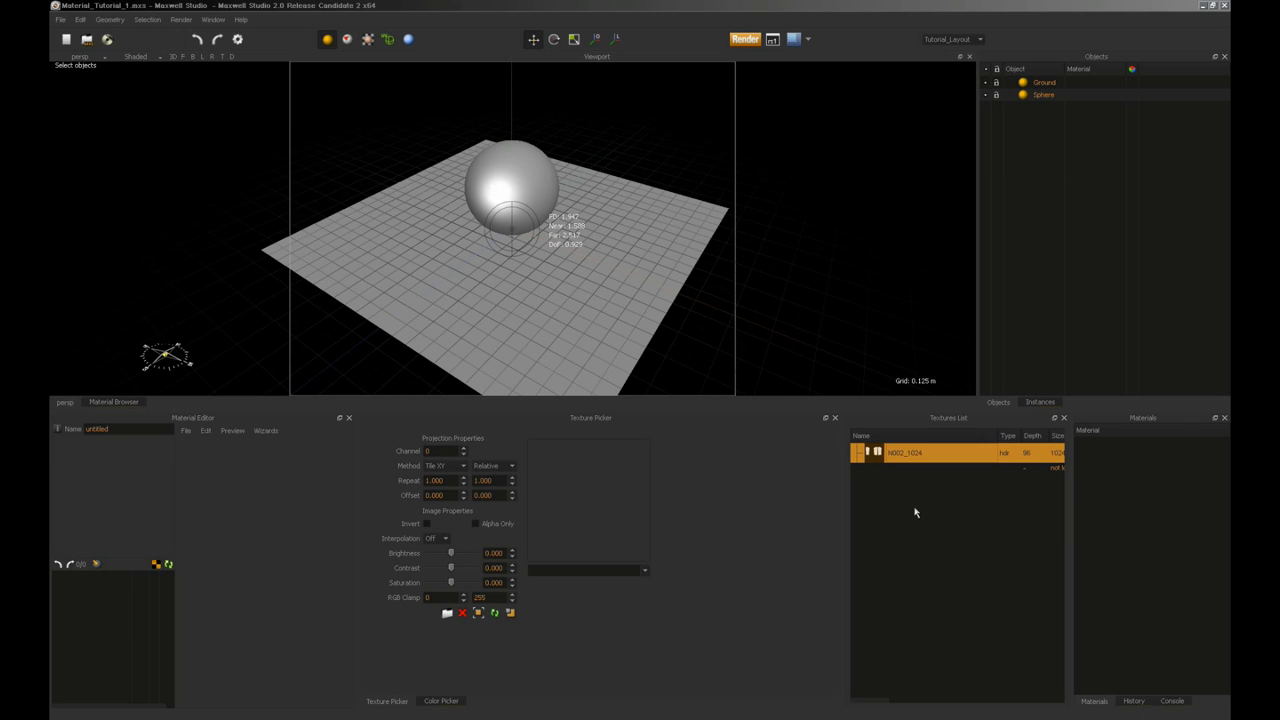
Step: Browse the material library folders, including carpaints, rough metals, polished stones, shiny plastics, towels and velvet
click(112, 402)
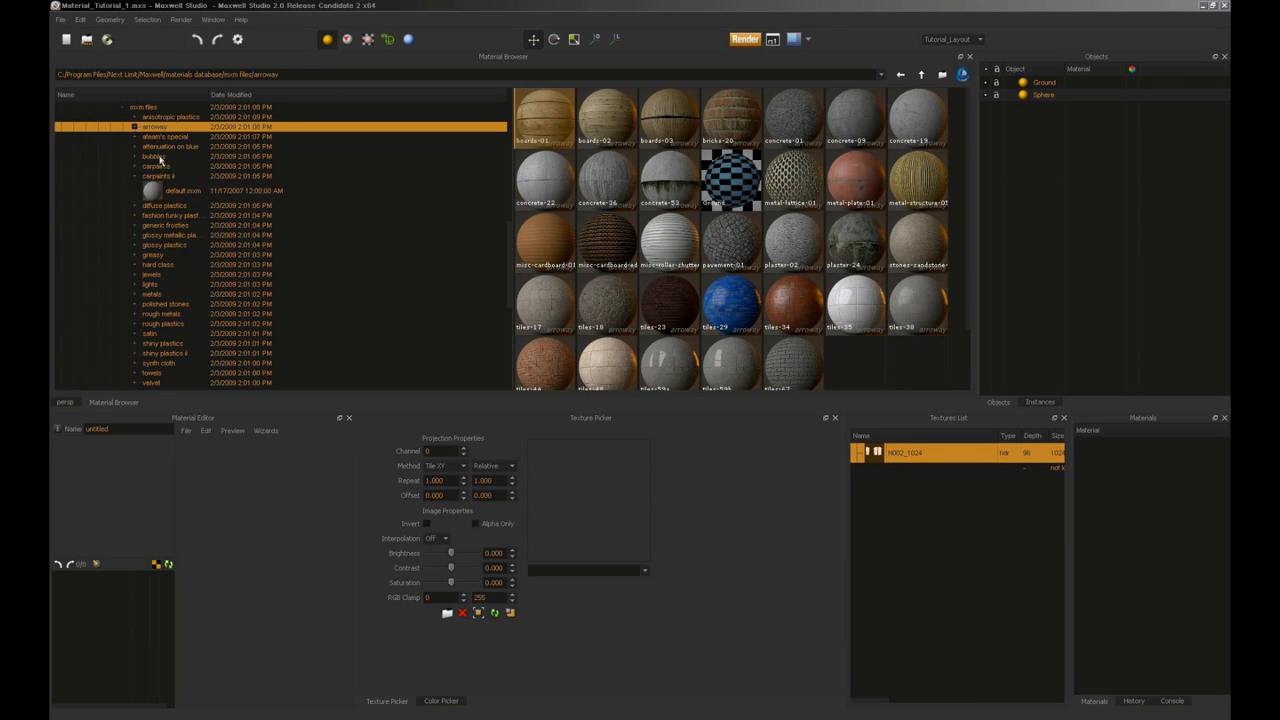
click(156, 166)
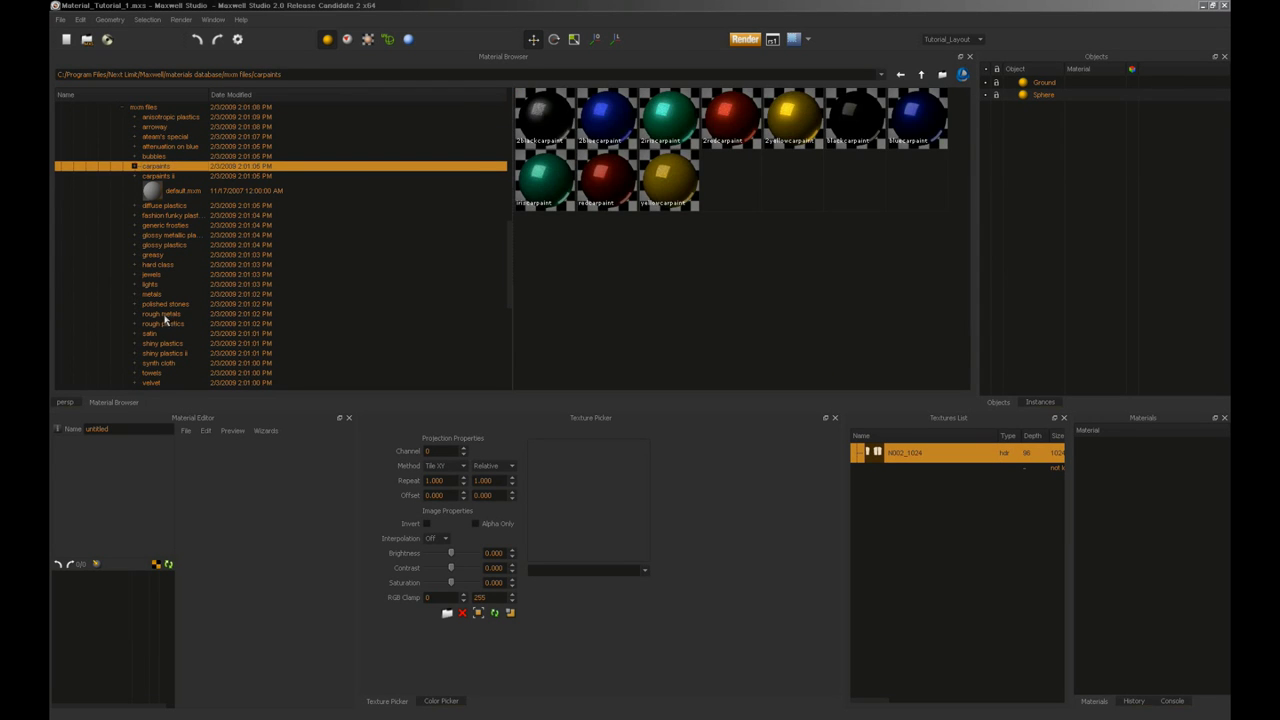
click(162, 314)
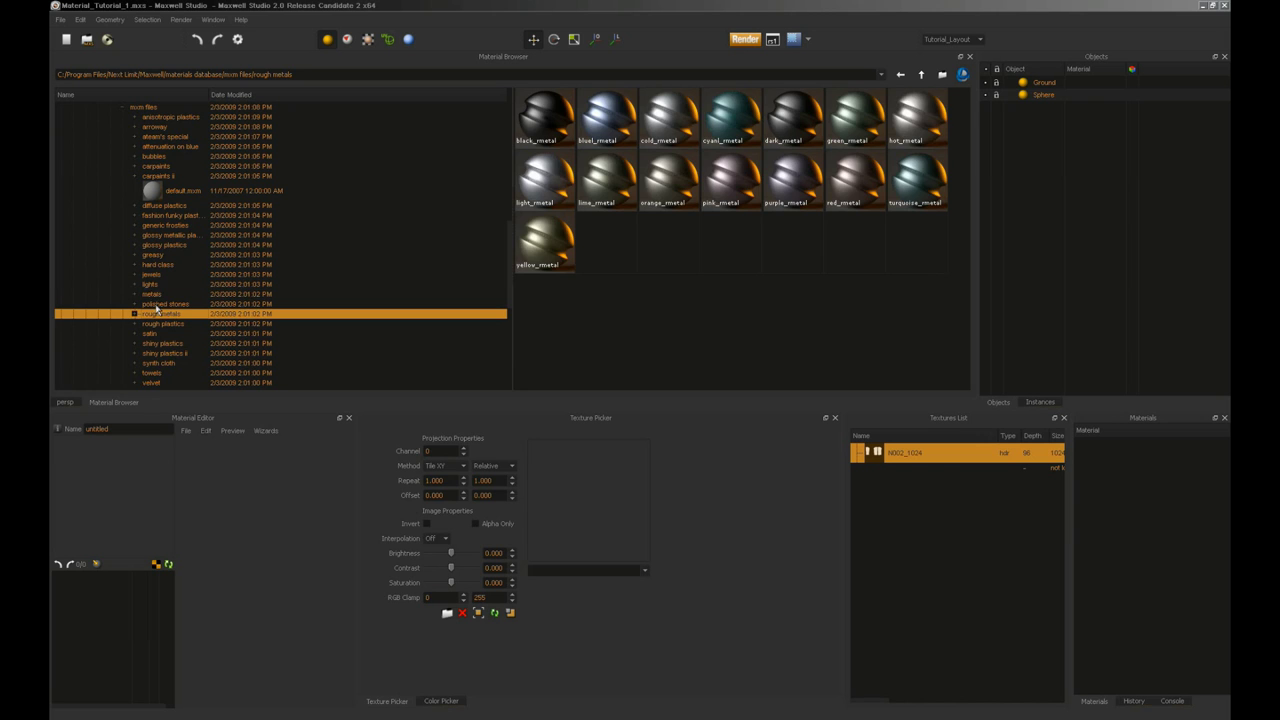
click(156, 303)
click(160, 344)
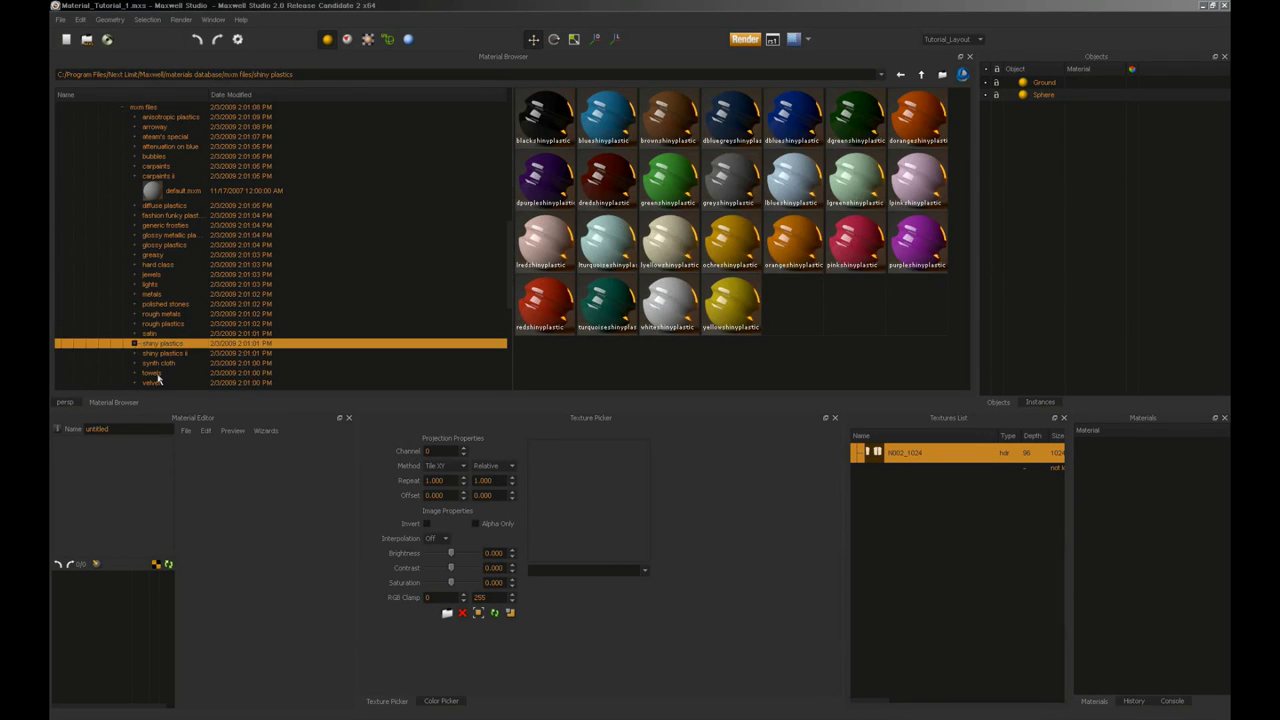
click(160, 373)
click(158, 388)
click(156, 384)
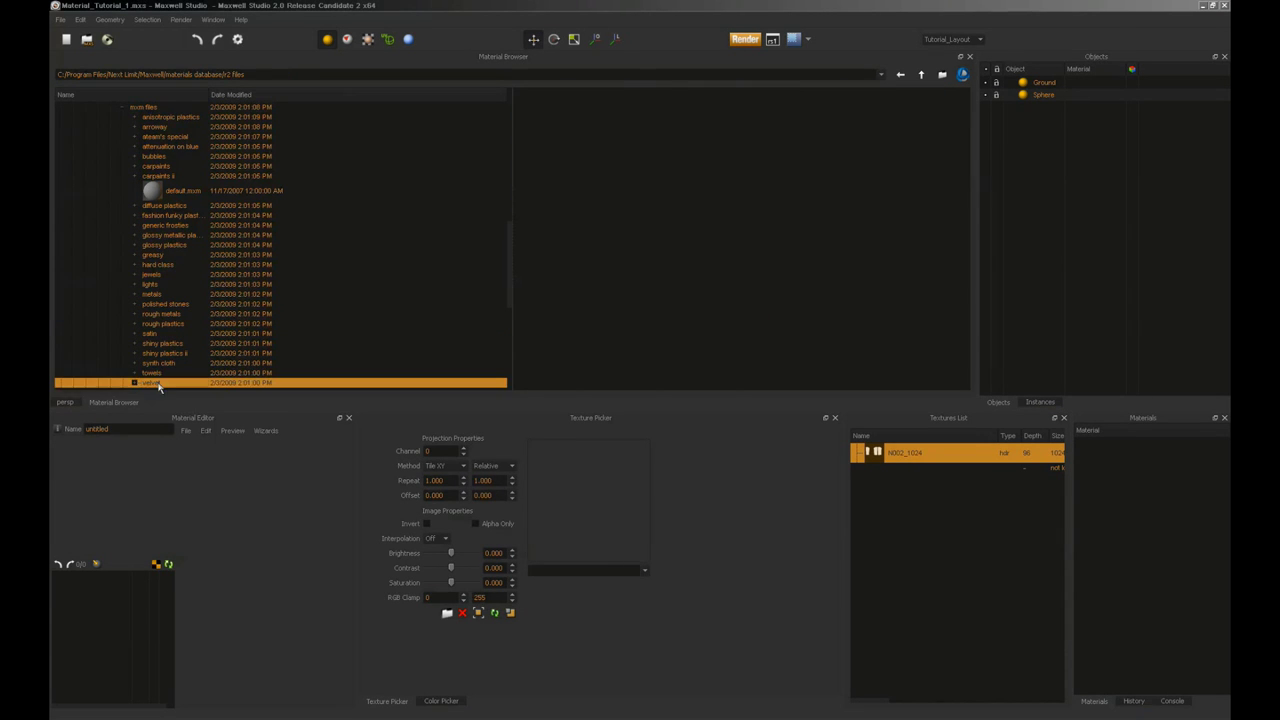
Step: Add the boards-01 material from the library's arroway folder to the scene's materials
click(160, 127)
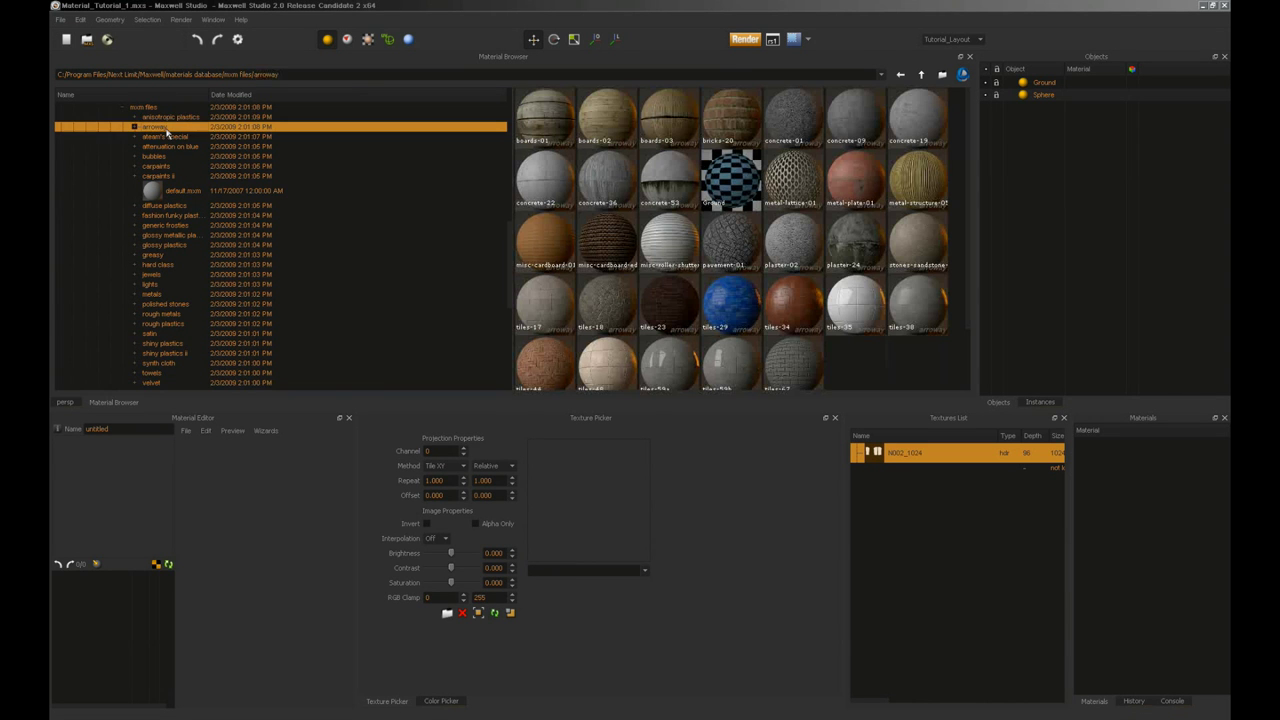
click(544, 118)
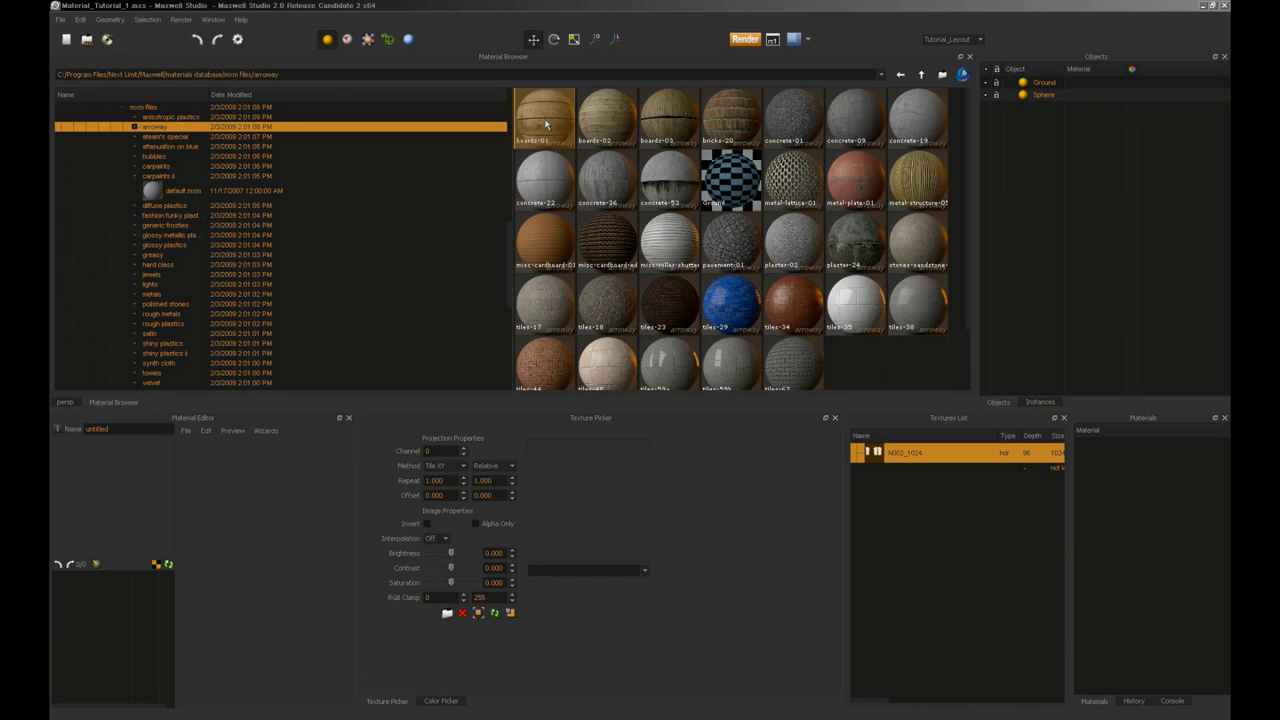
drag(546, 118, 1104, 472)
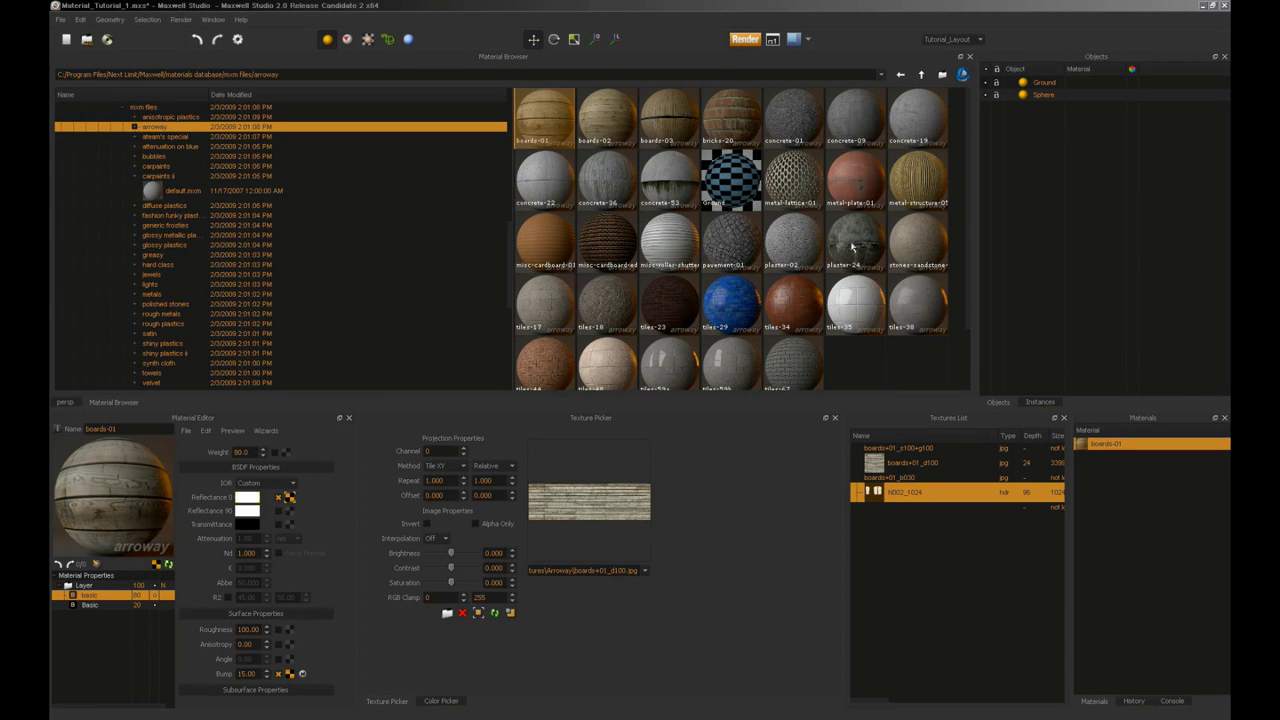
Step: Search the online MXM gallery for "Metal" and import the zinc1 material into the scene
click(964, 76)
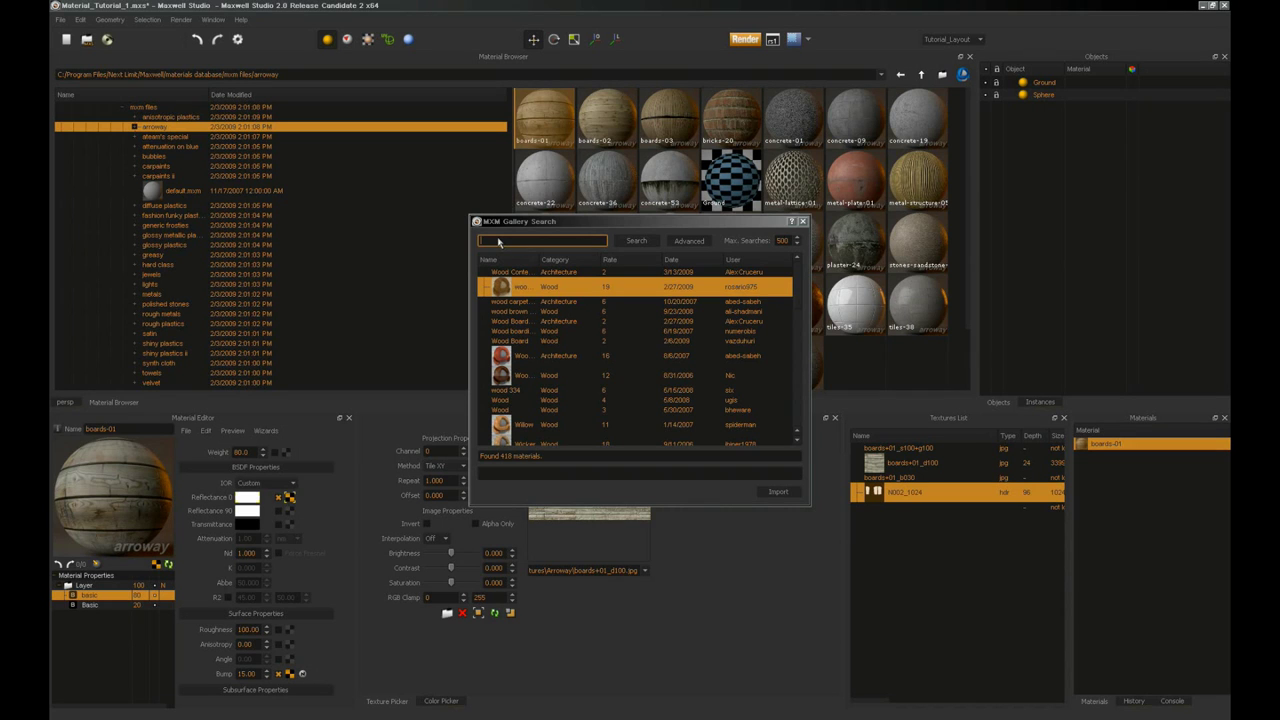
text(Metal)
key(Return)
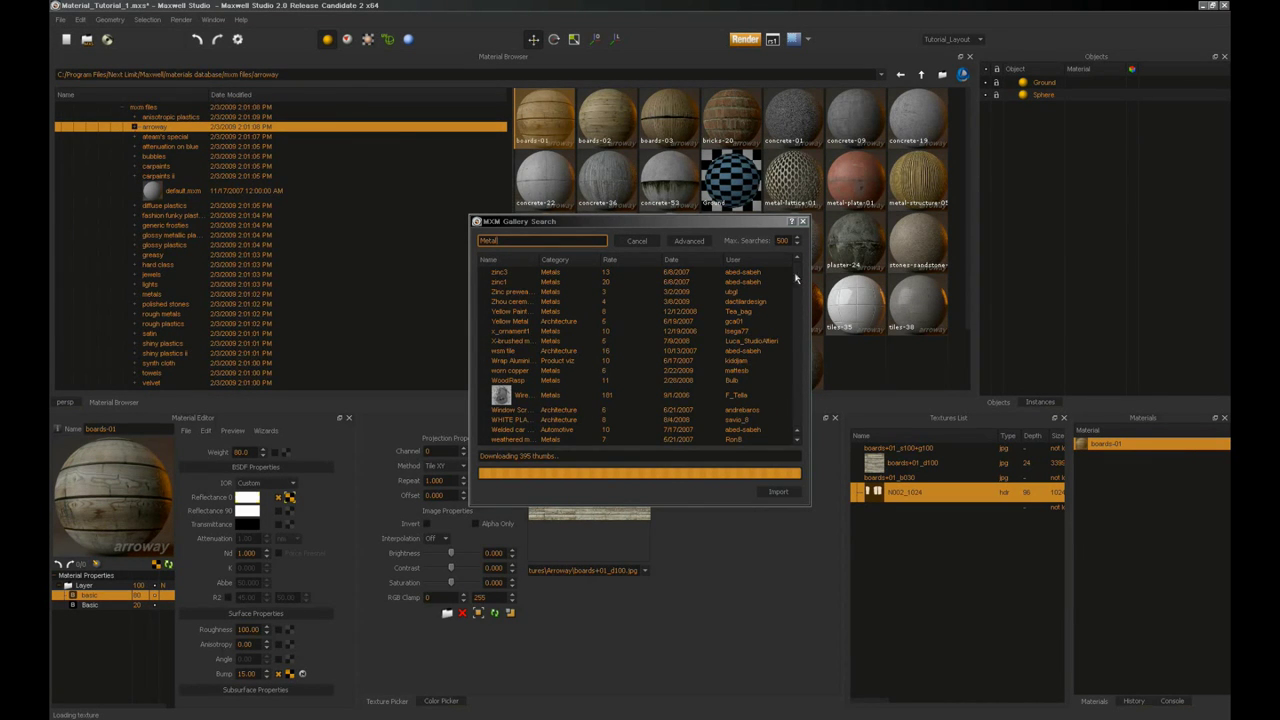
click(504, 274)
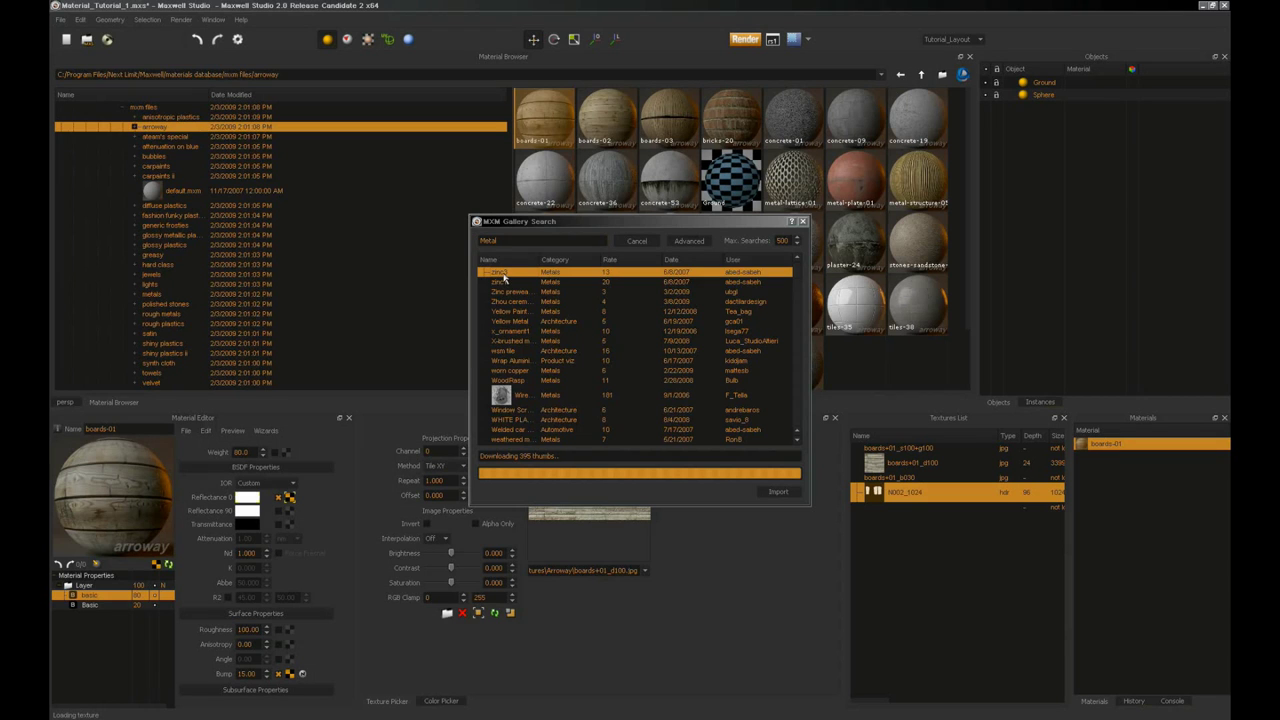
click(507, 290)
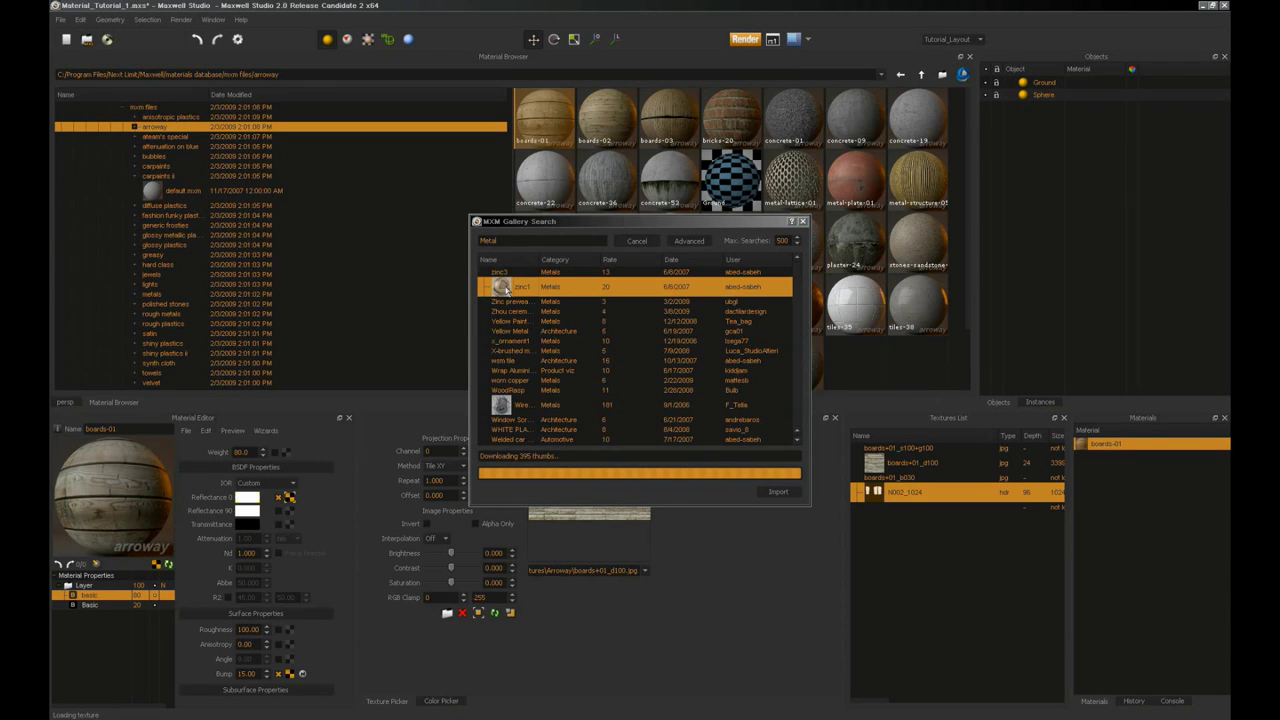
click(778, 492)
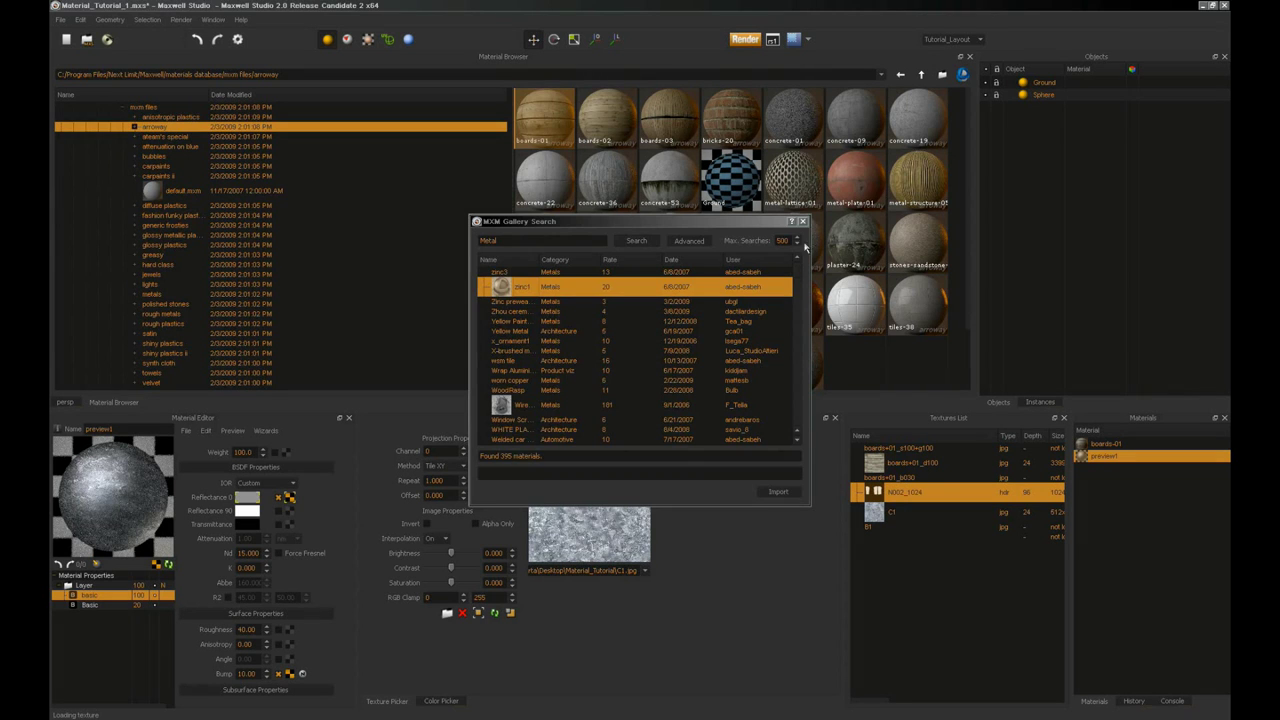
click(803, 222)
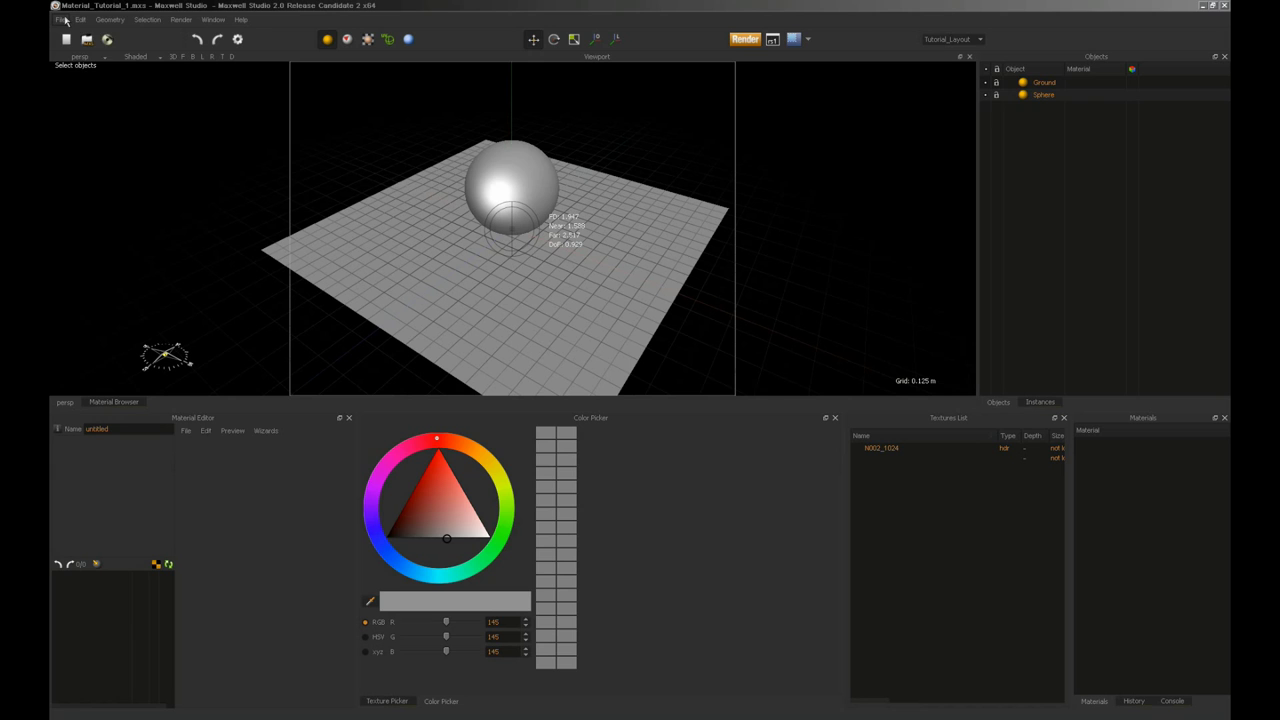
Step: Open the recently used scene Material_Tutorial_1.mxs
click(62, 20)
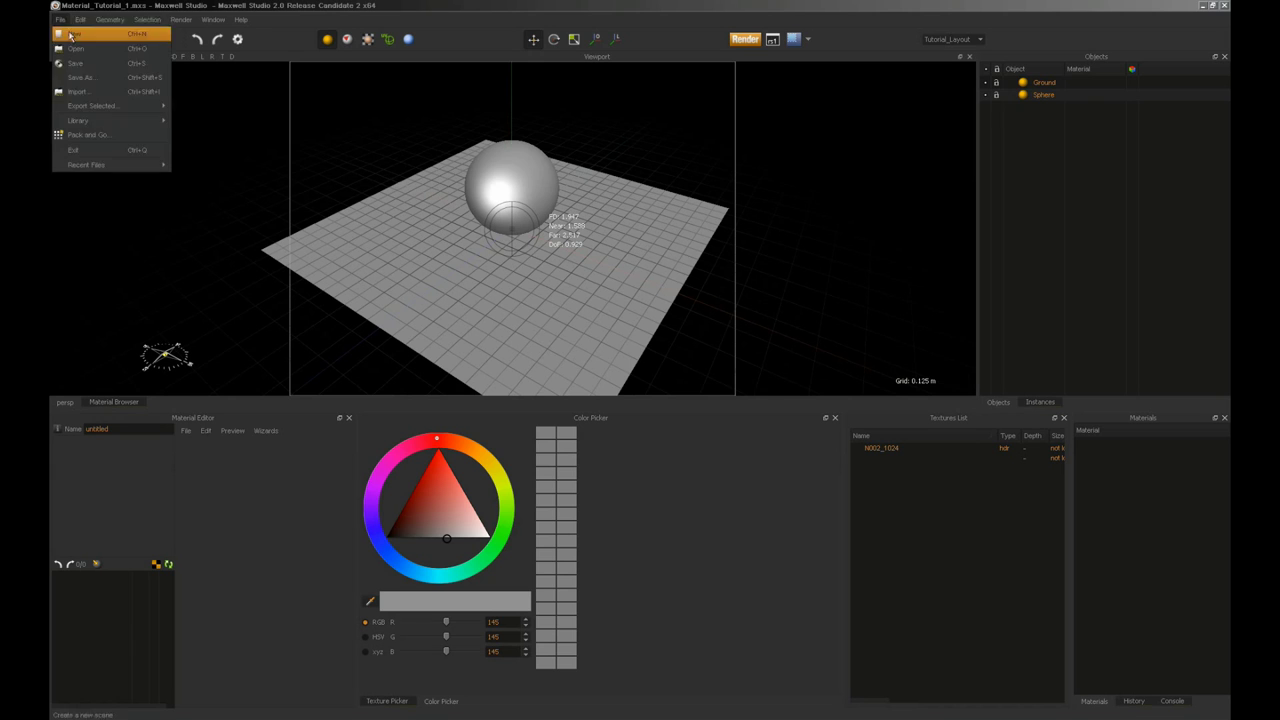
mouse_move(114, 166)
click(238, 166)
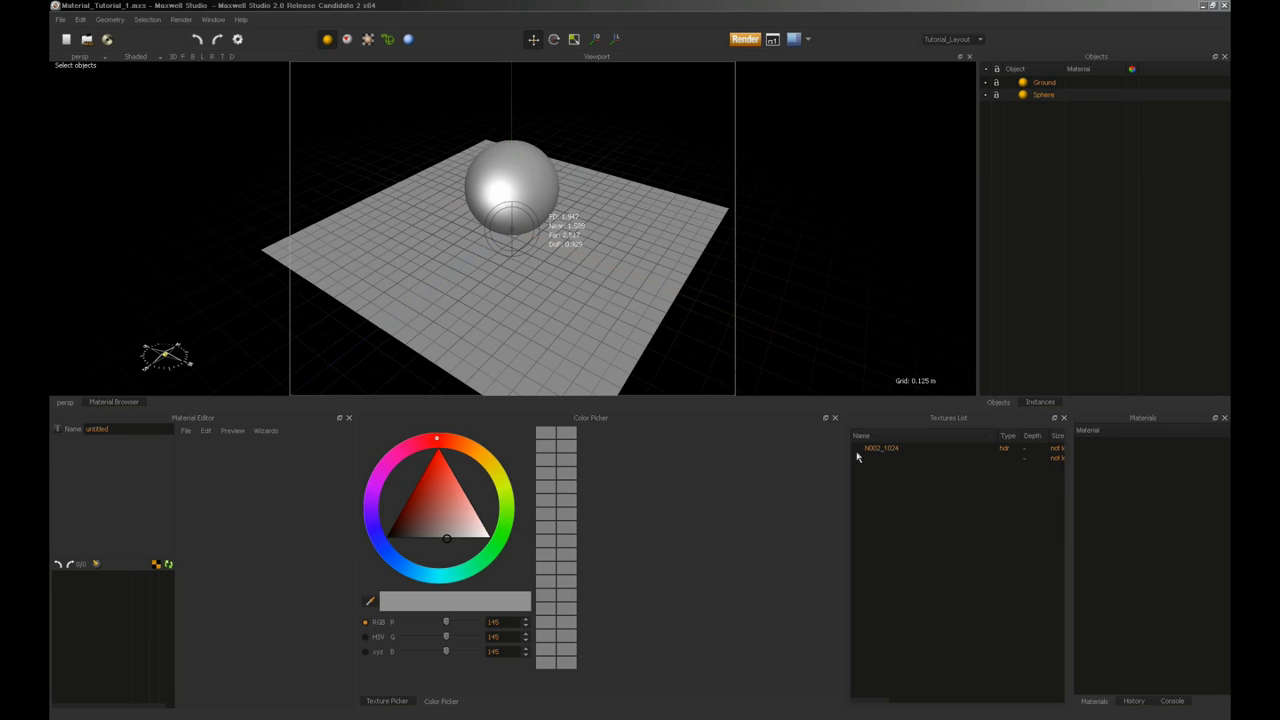
Step: Create a new MXM material and rename it Ground
click(185, 432)
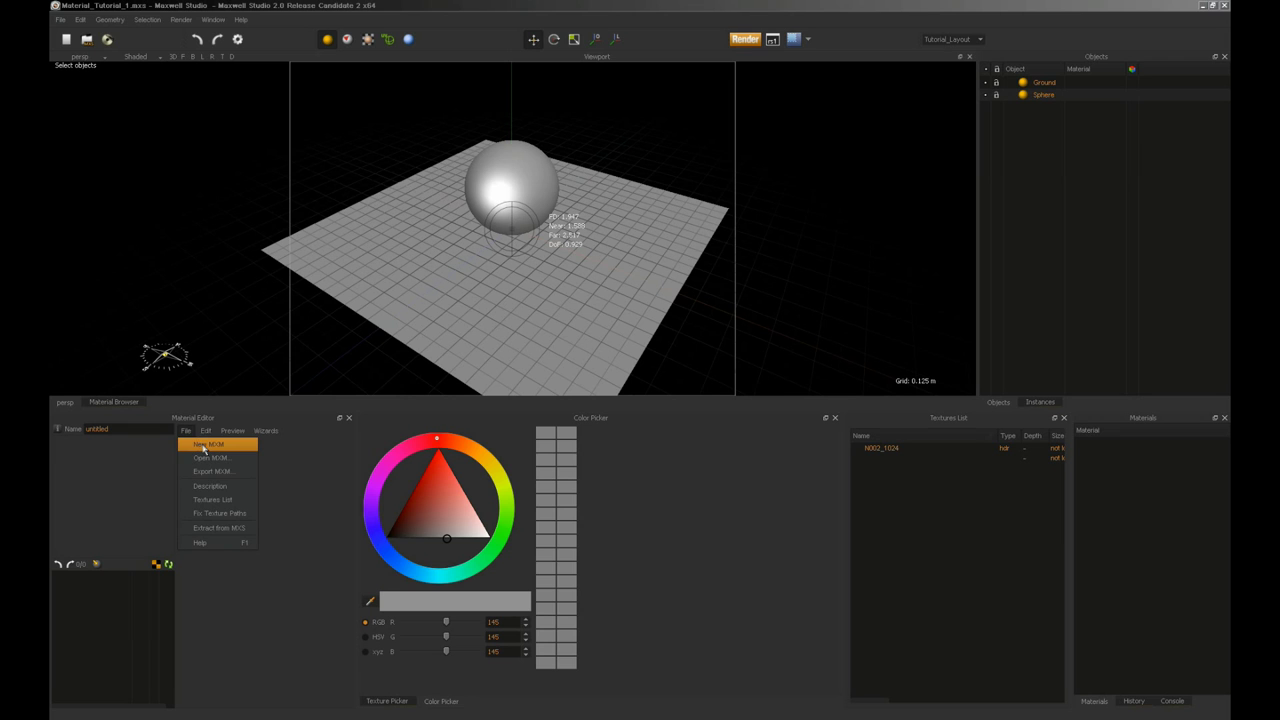
click(205, 444)
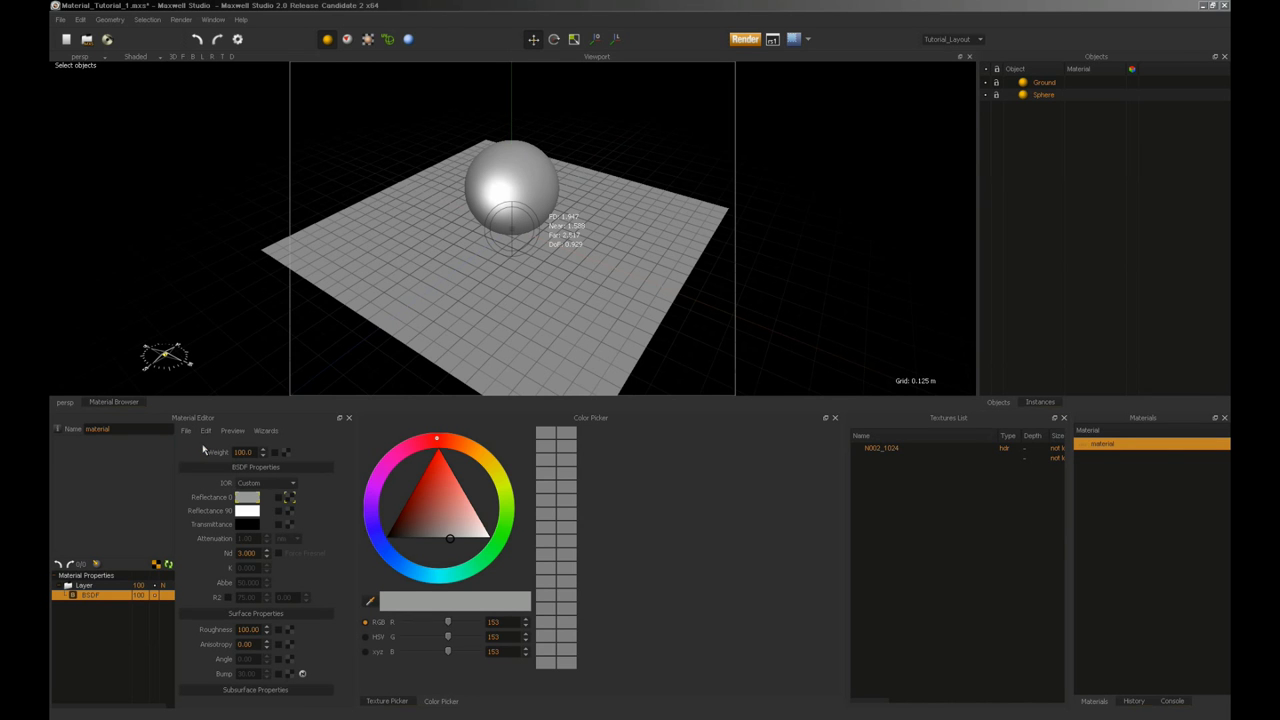
right_click(1123, 449)
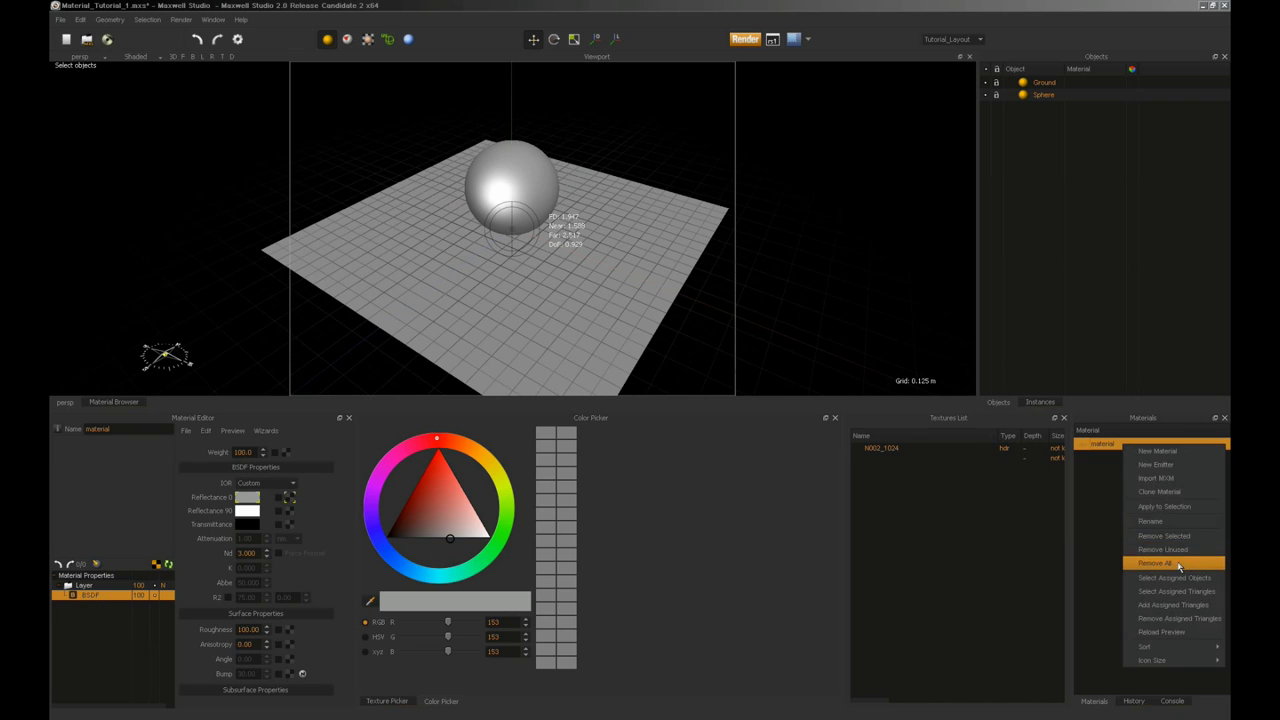
click(1178, 522)
text(Glaund)
key(Return)
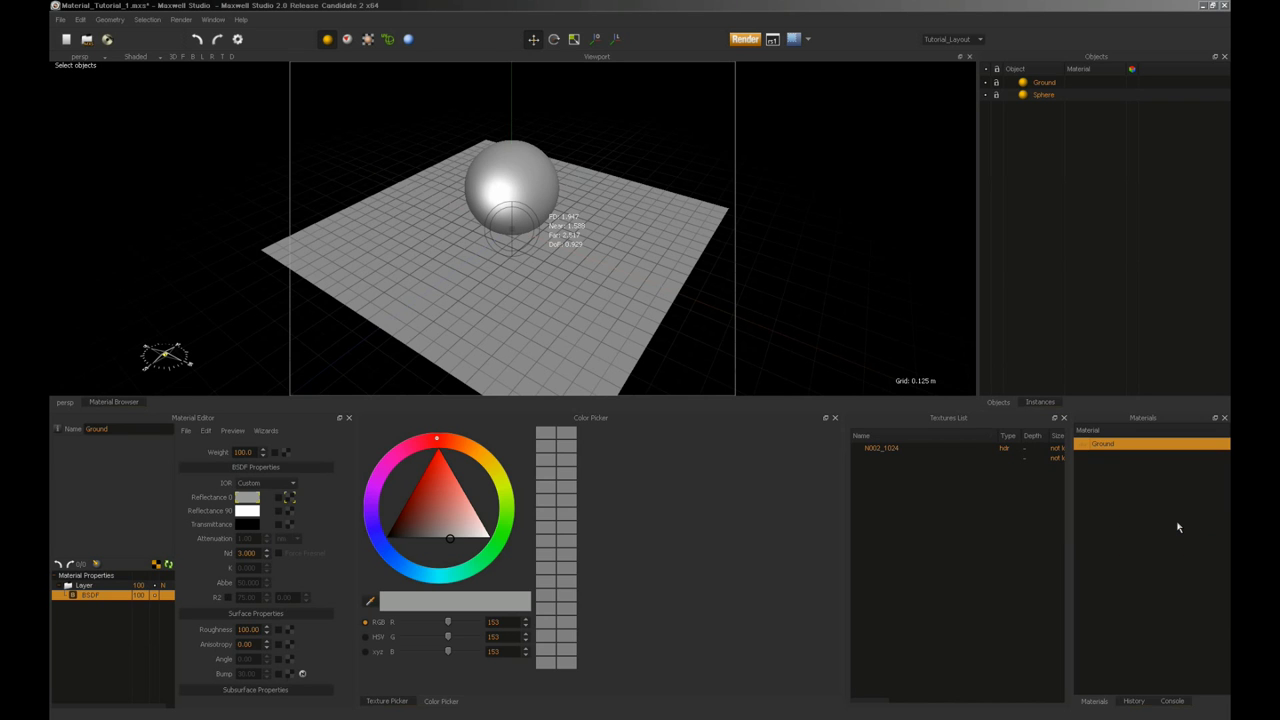
Step: Create a second material in the materials list and rename it Sphere
right_click(1107, 477)
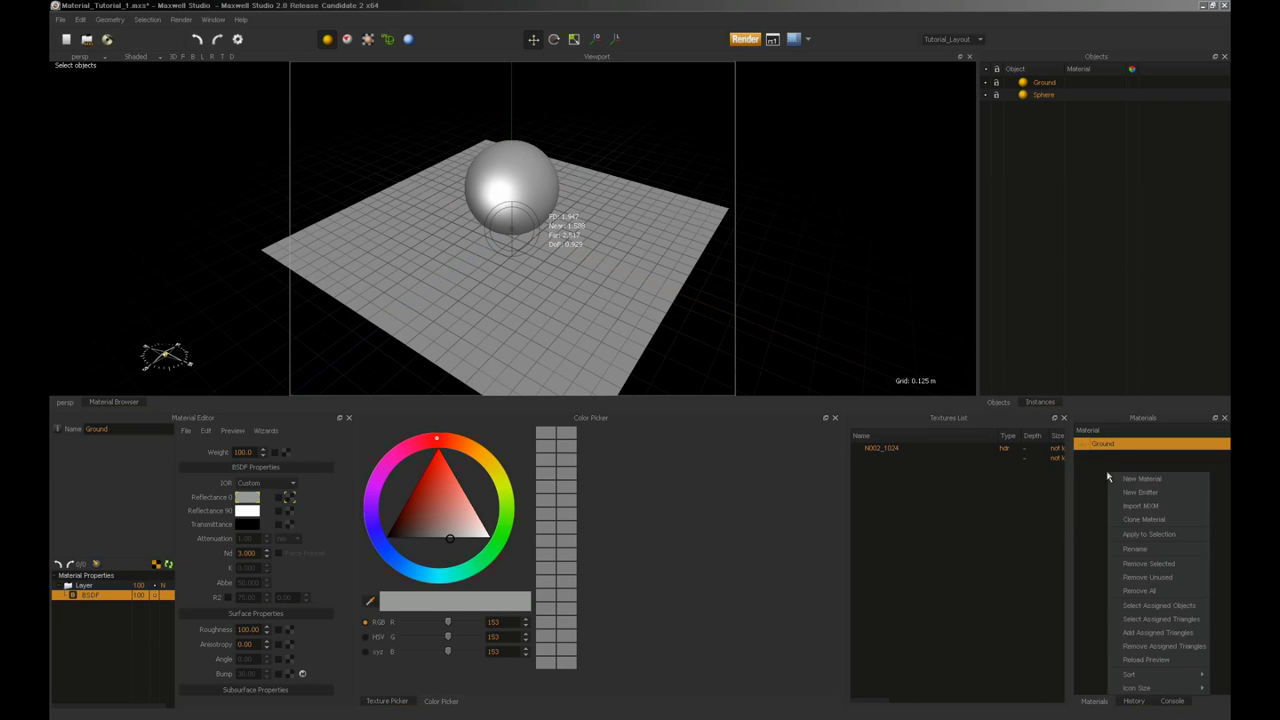
click(1141, 480)
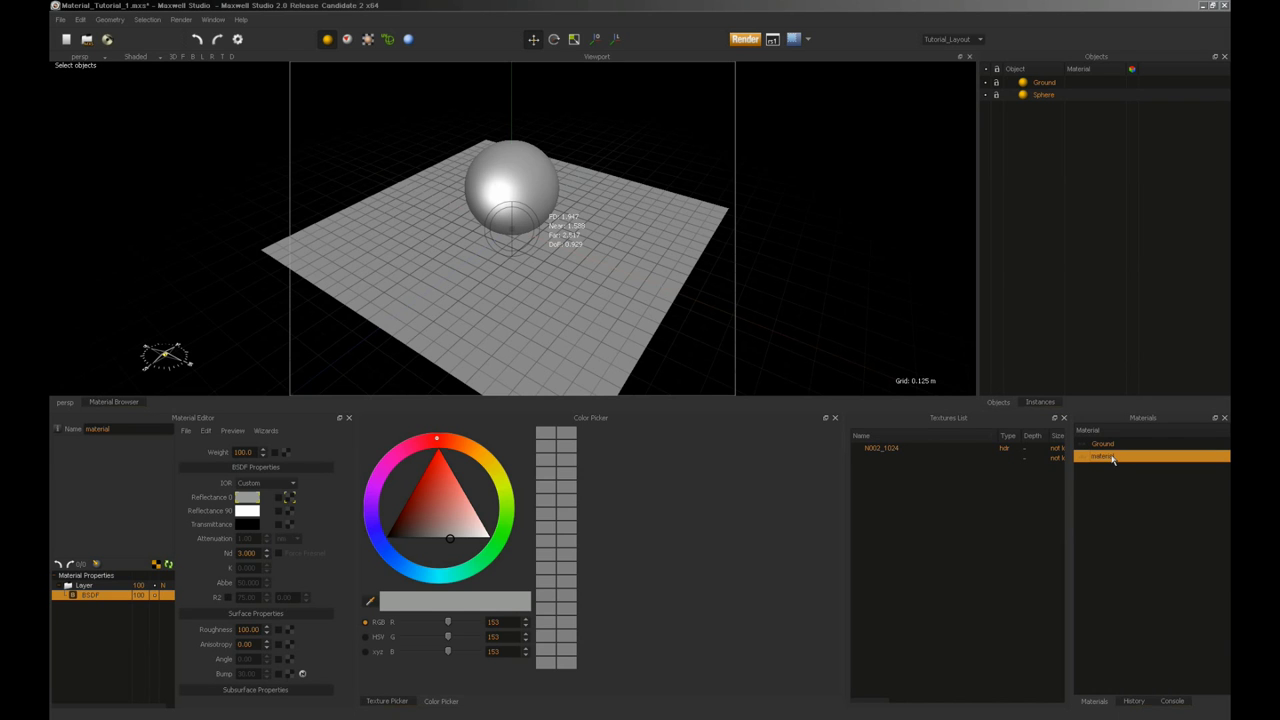
right_click(1115, 464)
click(1164, 537)
text(Sphere)
key(Return)
Step: Assign the Ground material to the Ground object and the Sphere material to the Sphere object
click(1044, 86)
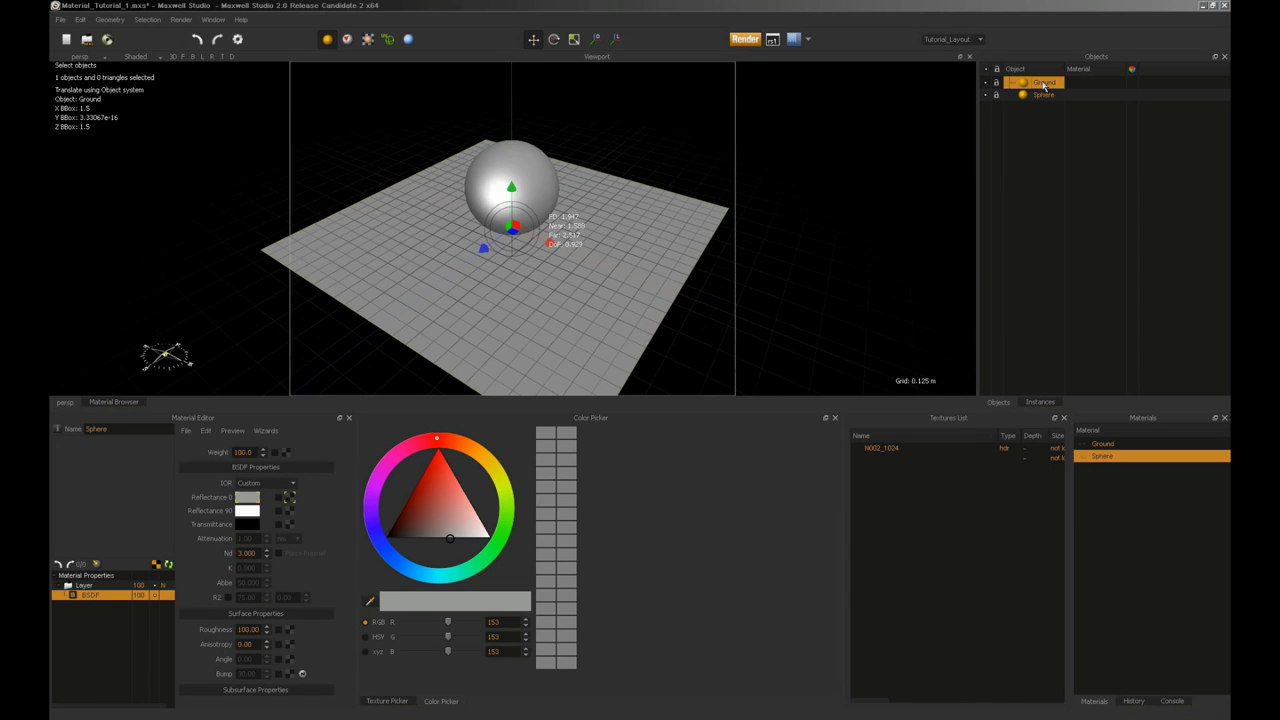
right_click(1044, 87)
mouse_move(1085, 89)
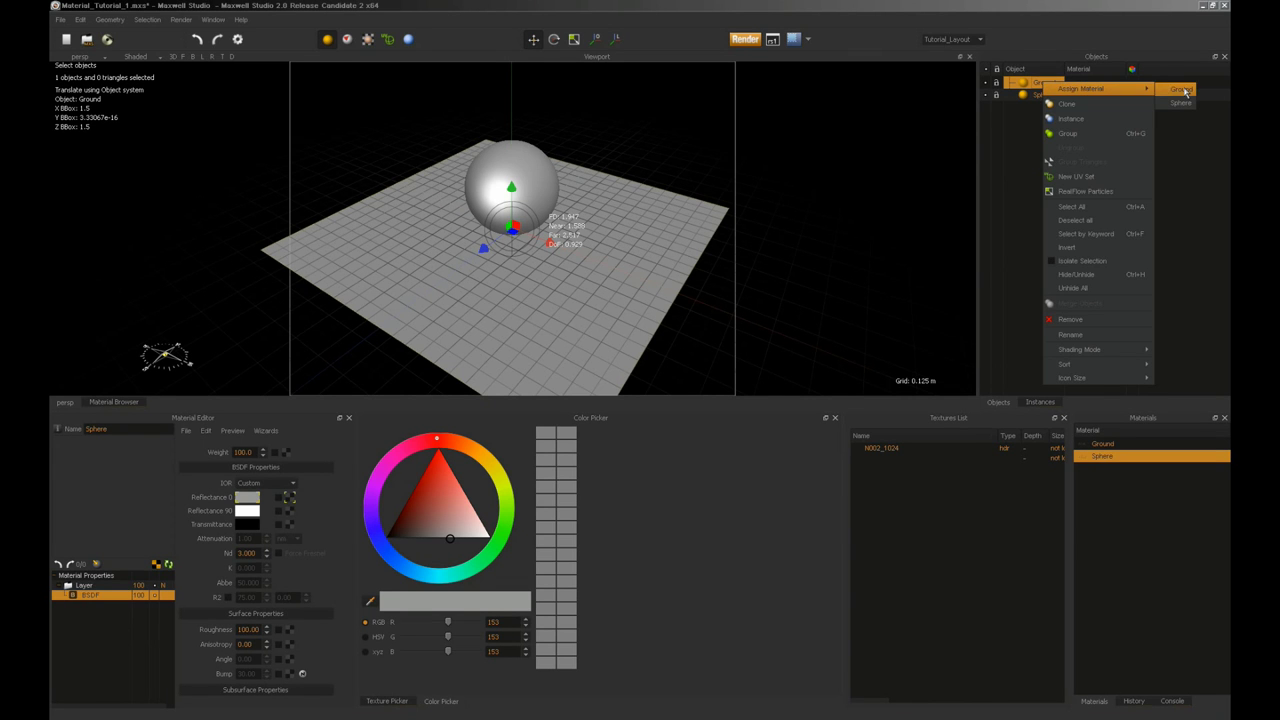
click(1181, 90)
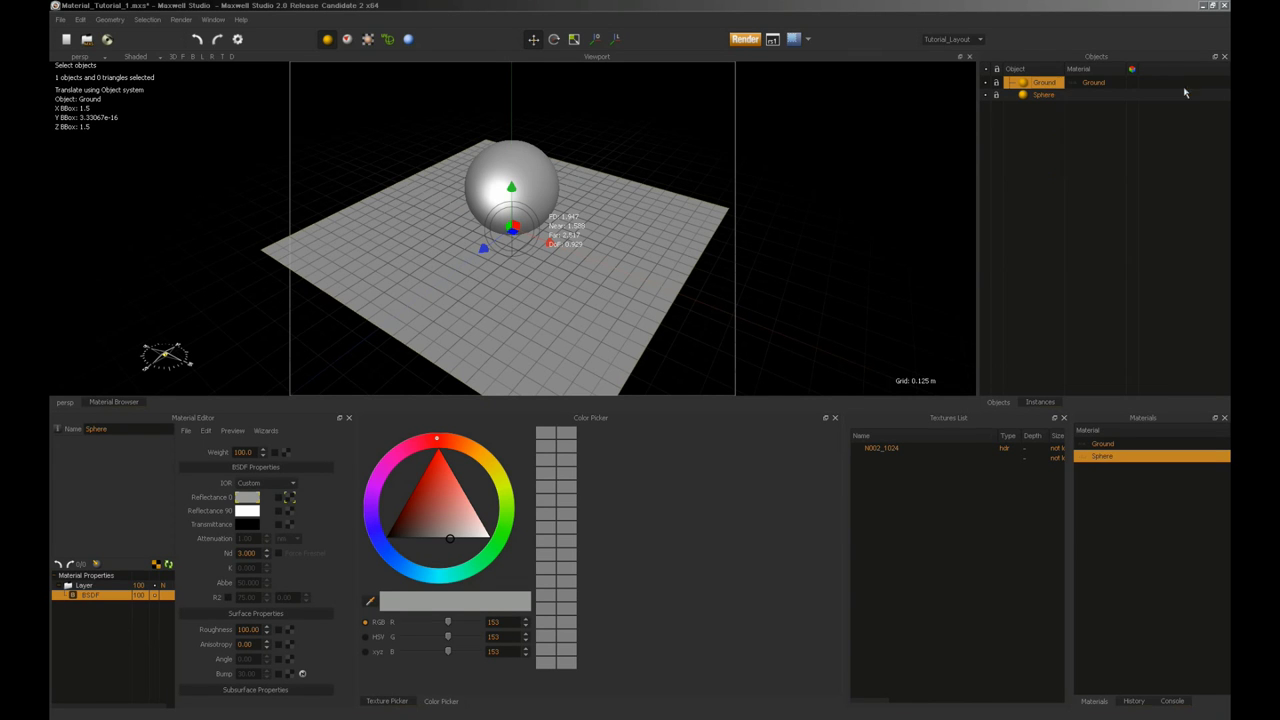
click(1043, 95)
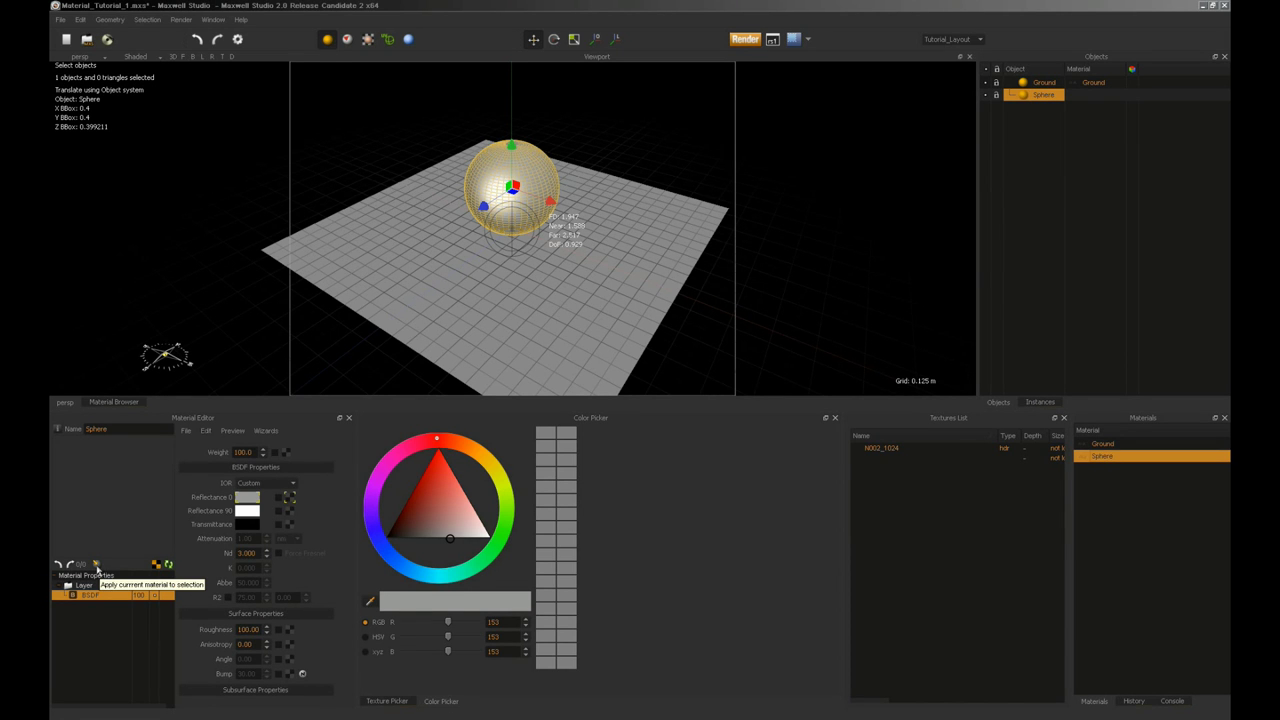
click(96, 567)
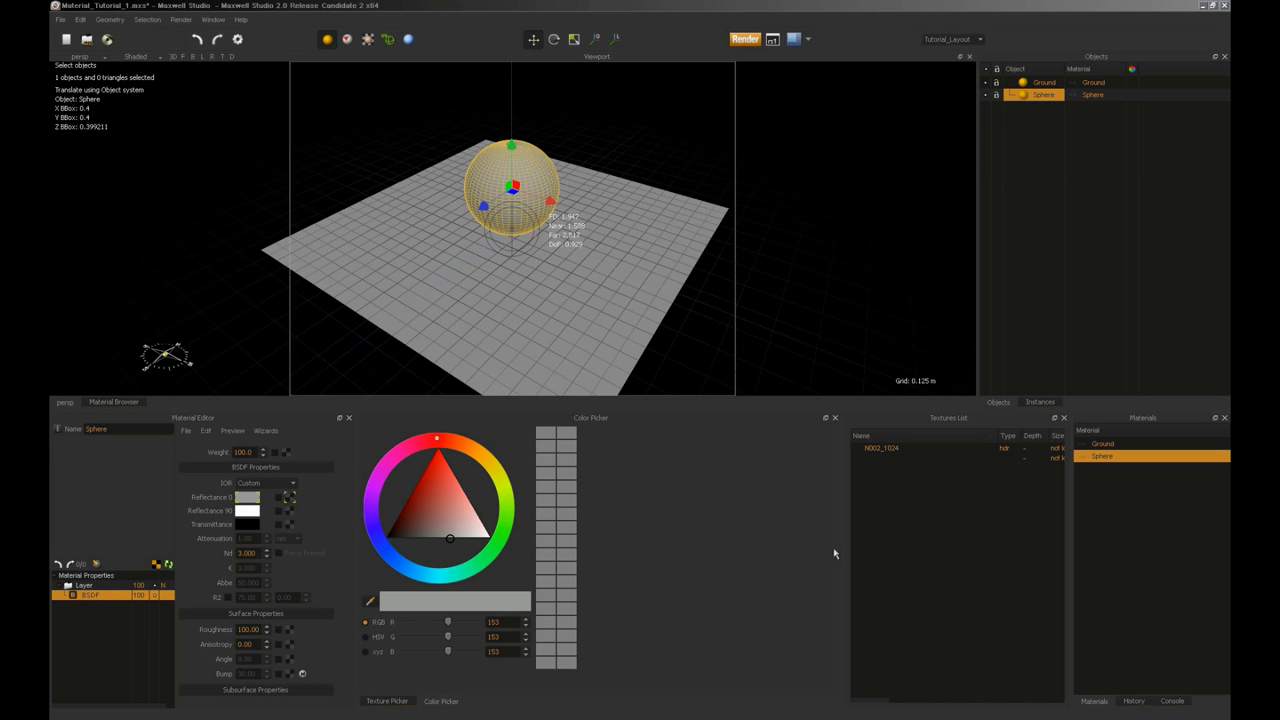
Step: Render the scene and set the Sphere material's roughness to 25
click(745, 39)
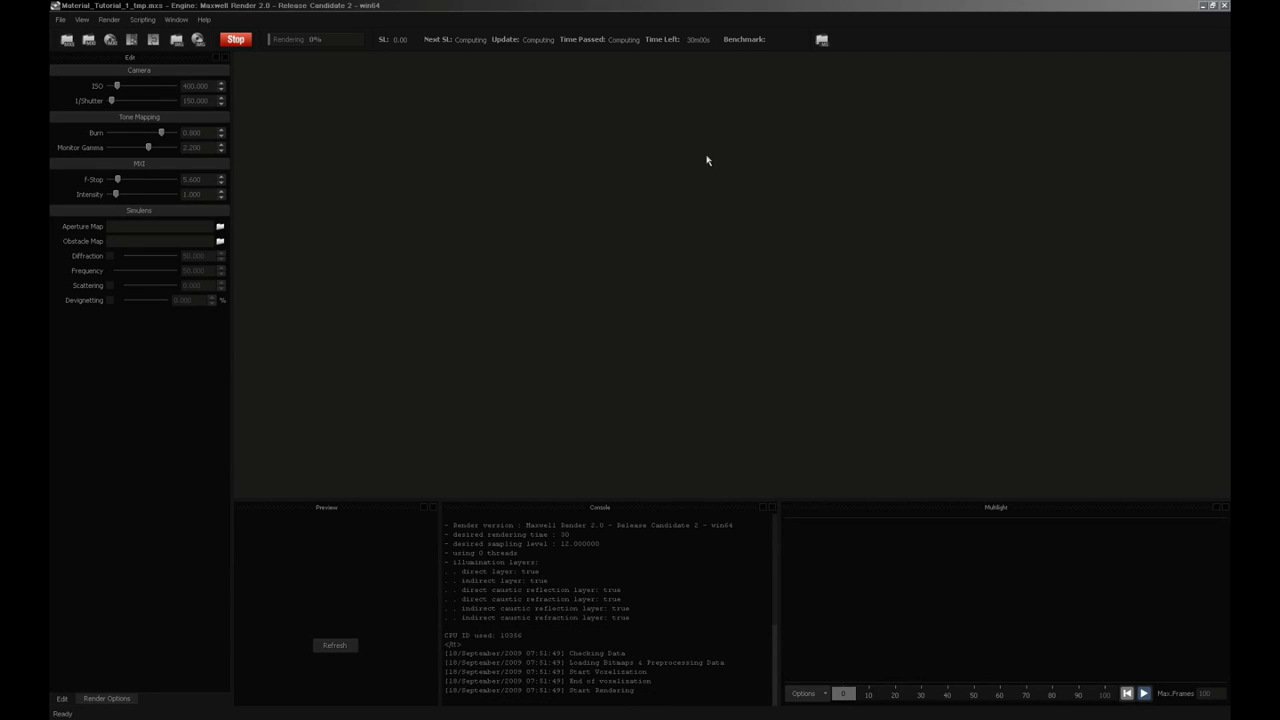
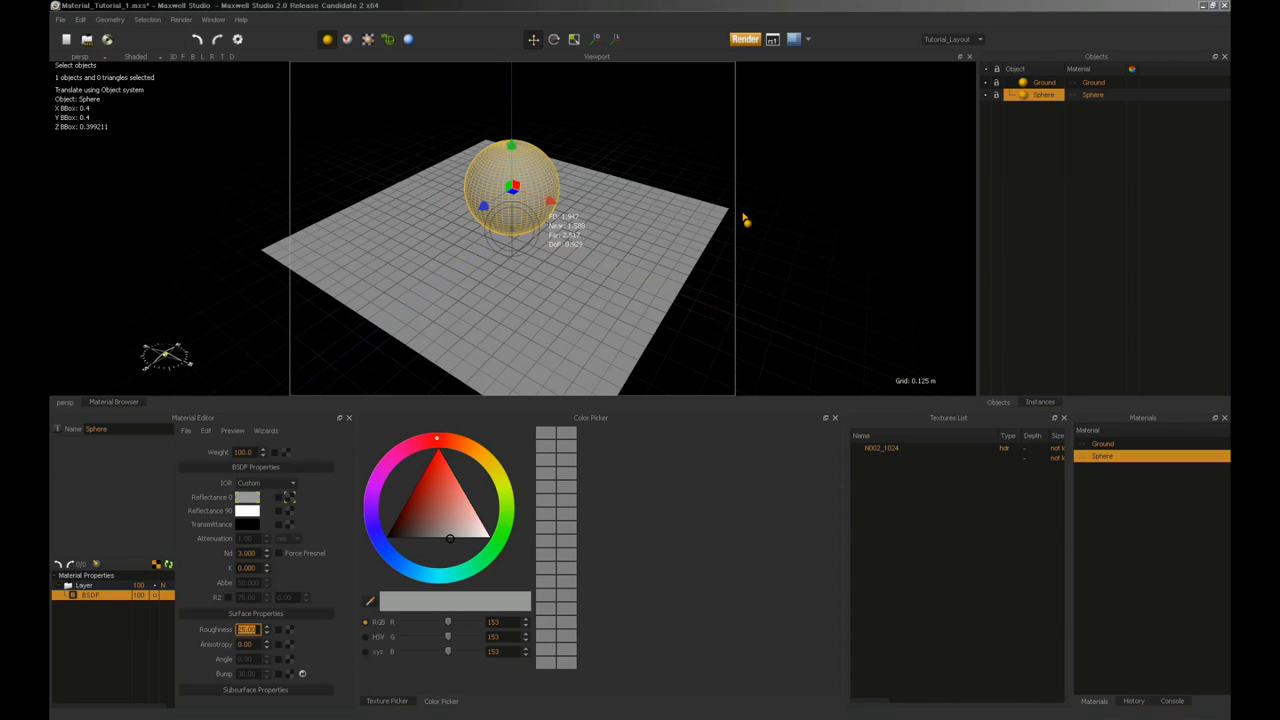
key(Return)
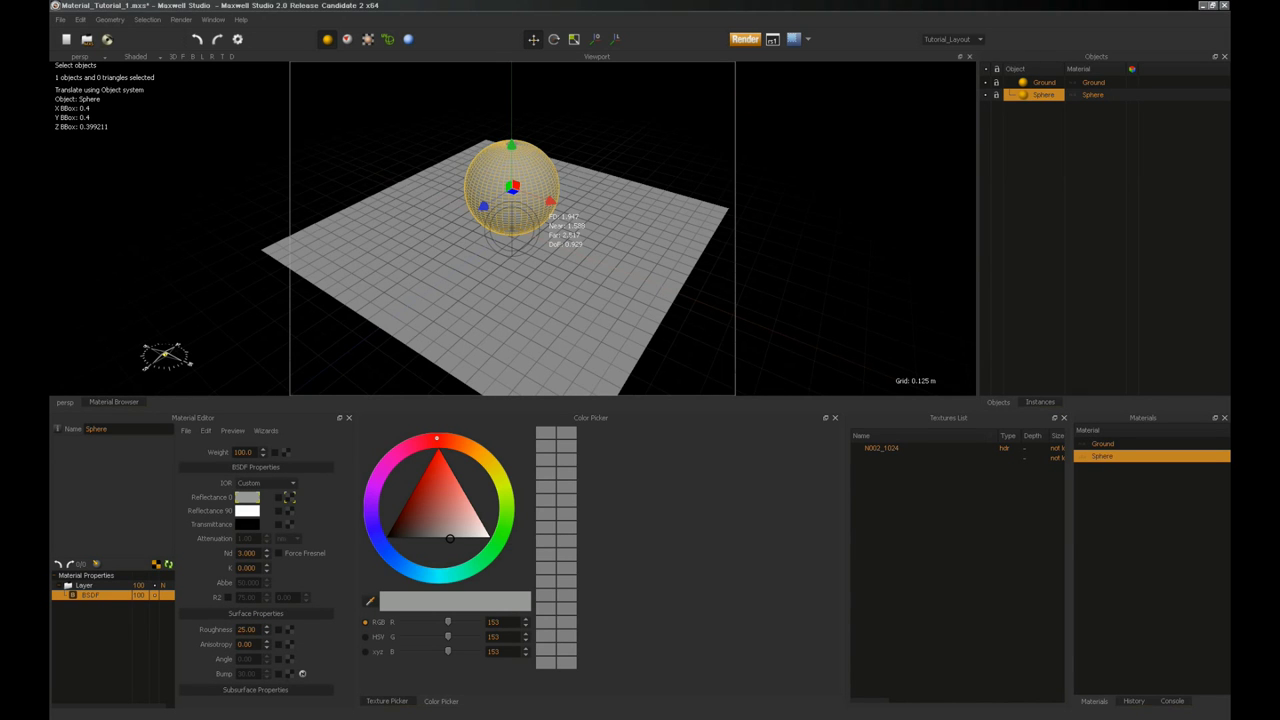
Step: Set the Sphere material's roughness to 50
click(246, 629)
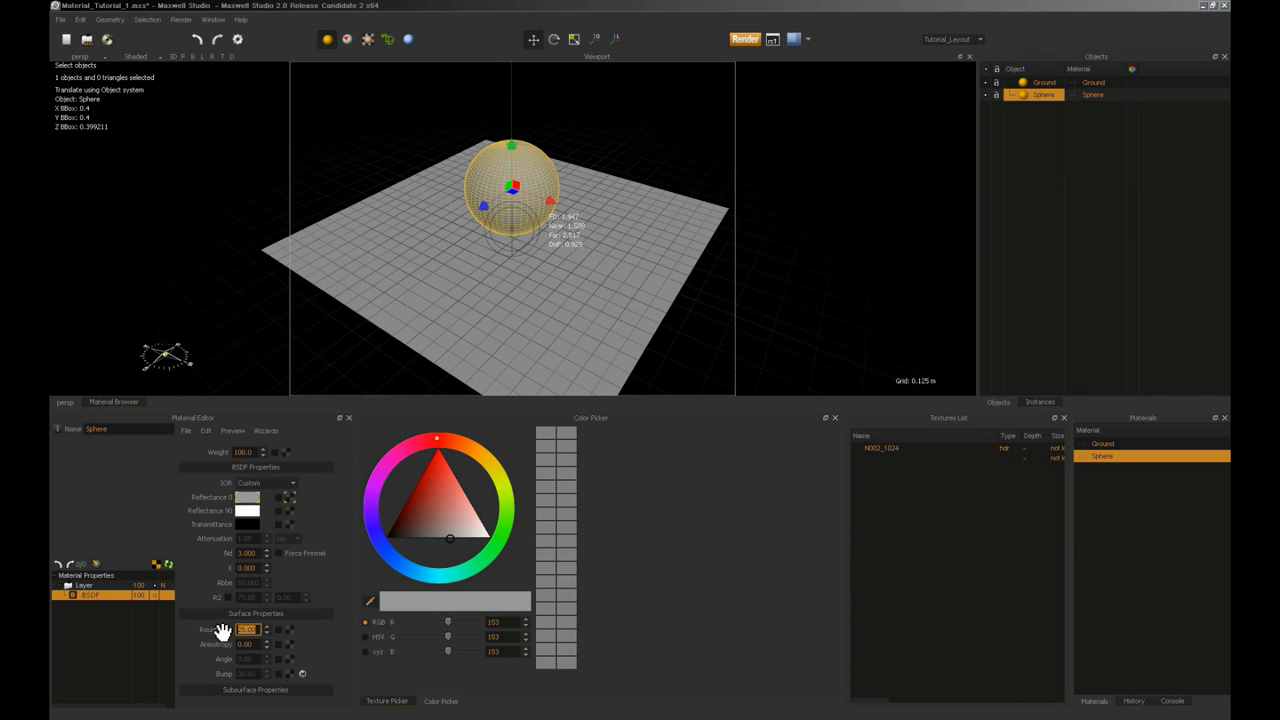
text(50)
key(Return)
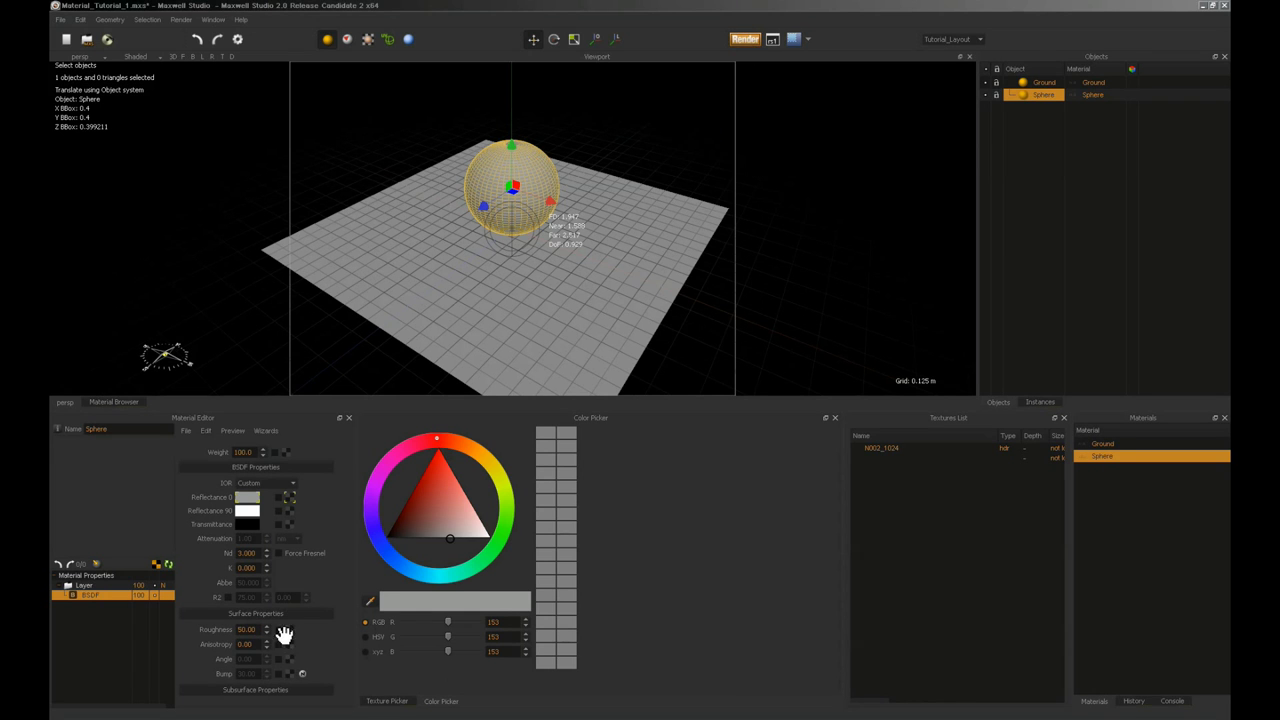
Step: Set the Sphere material's roughness to 75 and render the scene
click(248, 629)
text(7)
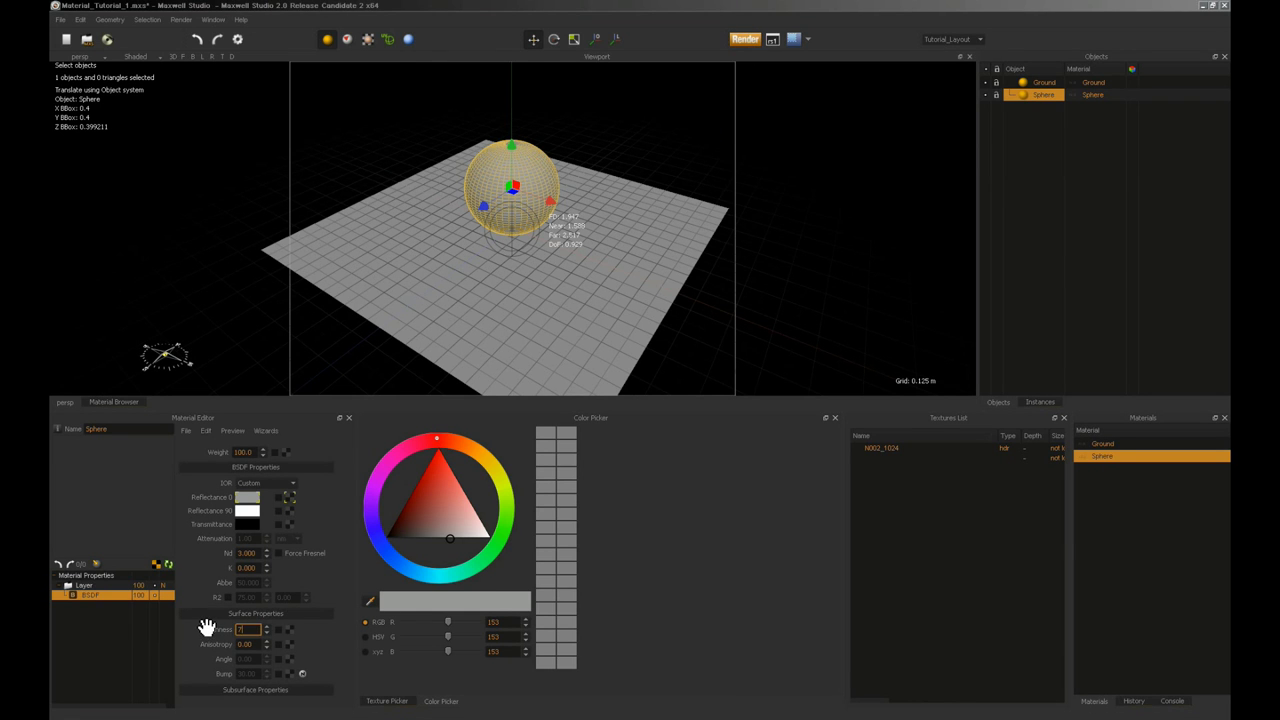
text(5)
key(Return)
click(746, 42)
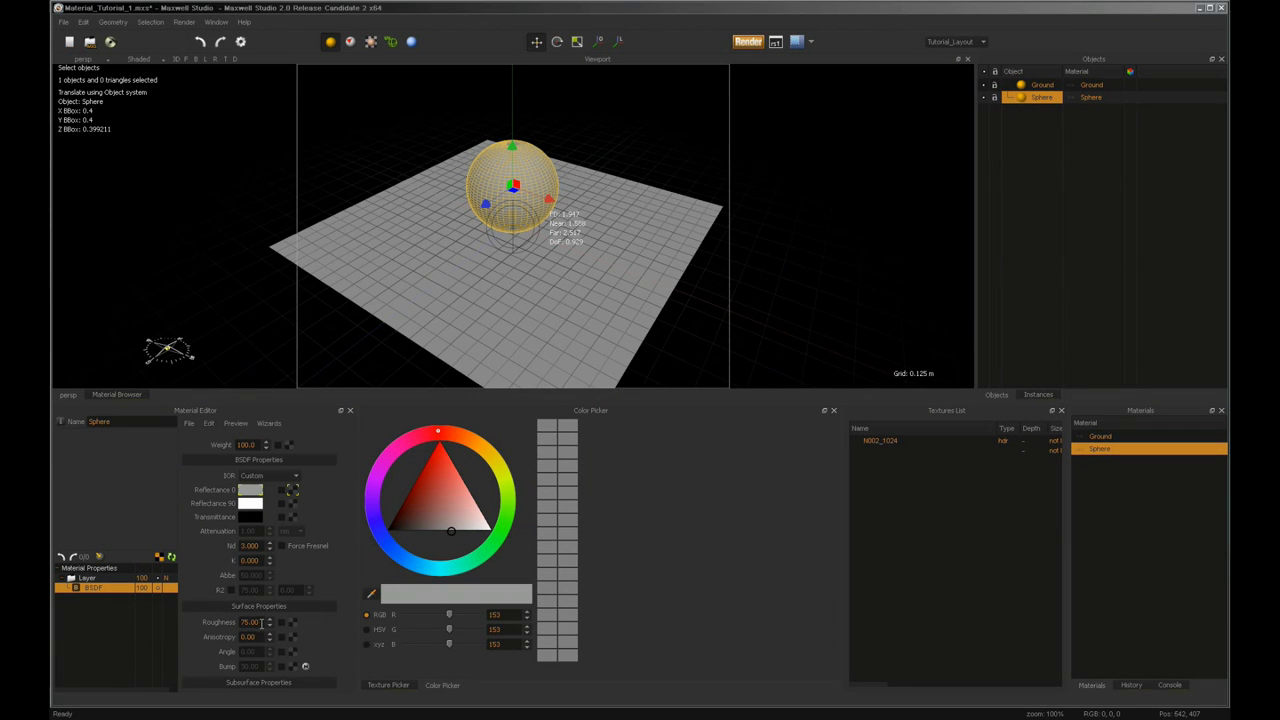
Step: Set the Sphere material's roughness to 95
double_click(252, 622)
text(95)
key(Return)
Step: Set the Sphere material's Reflectance 90 colour to golden yellow, RGB 255, 221, 0
click(250, 503)
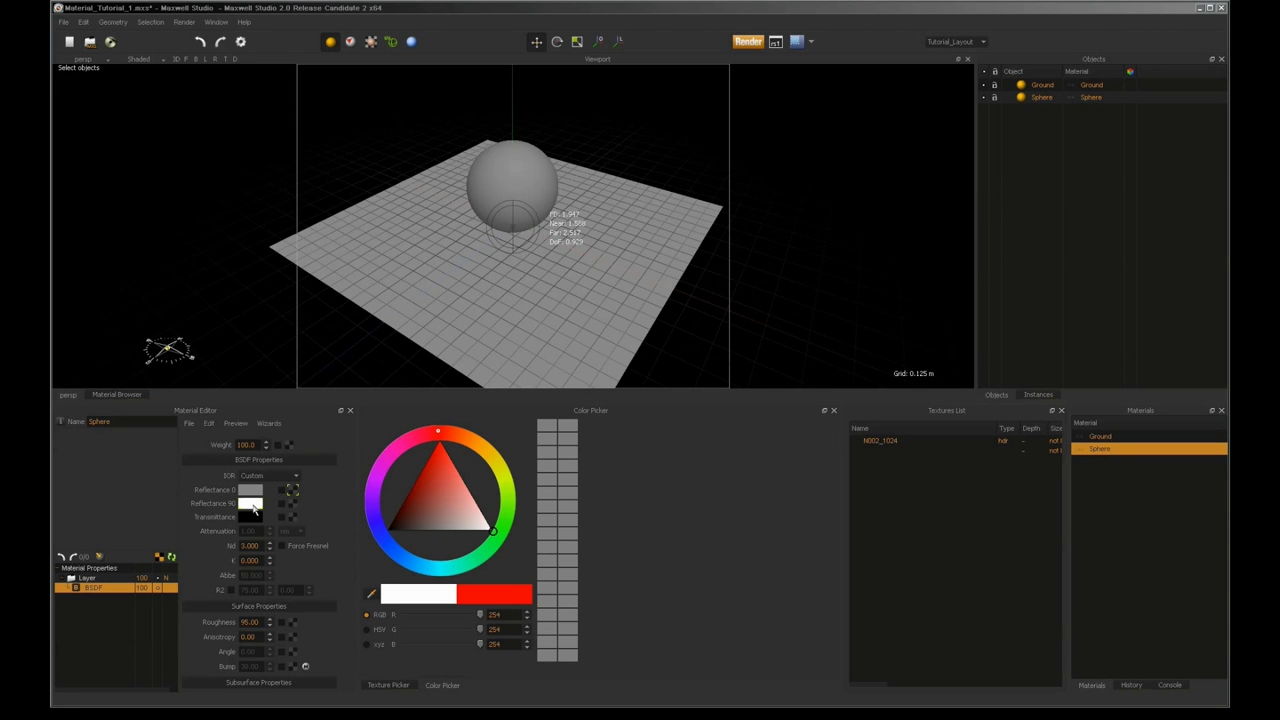
mouse_move(253, 509)
click(500, 462)
click(492, 460)
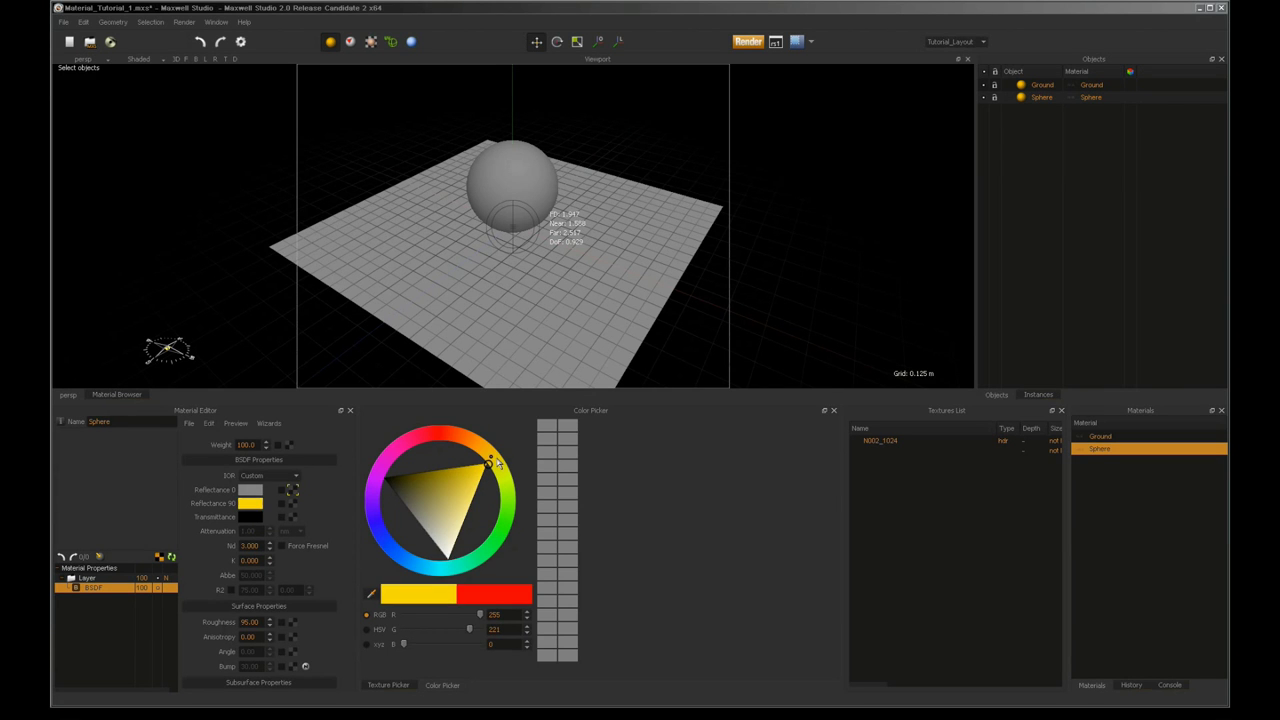
Step: Set the Sphere material's Reflectance 0 colour to yellow (RGB 255, 230, 0) and its Reflectance 90 to pure red (255, 0, 0)
click(252, 490)
click(441, 489)
click(490, 466)
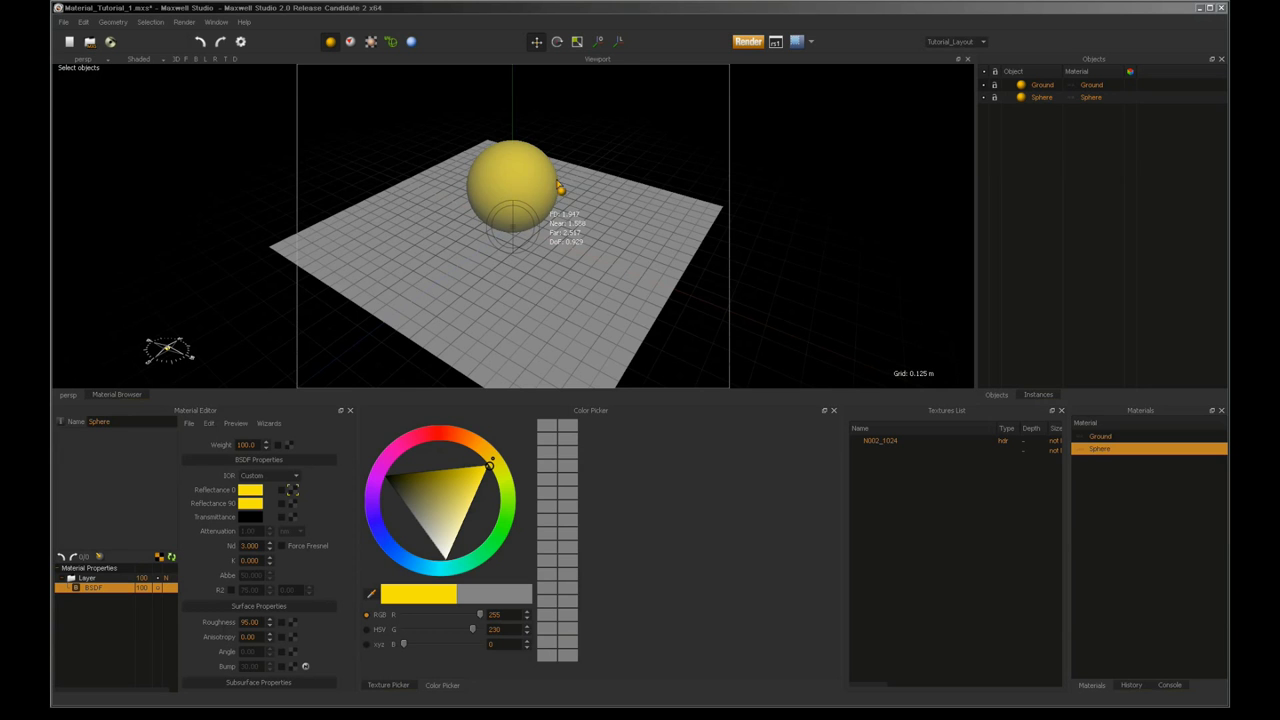
click(259, 505)
click(440, 440)
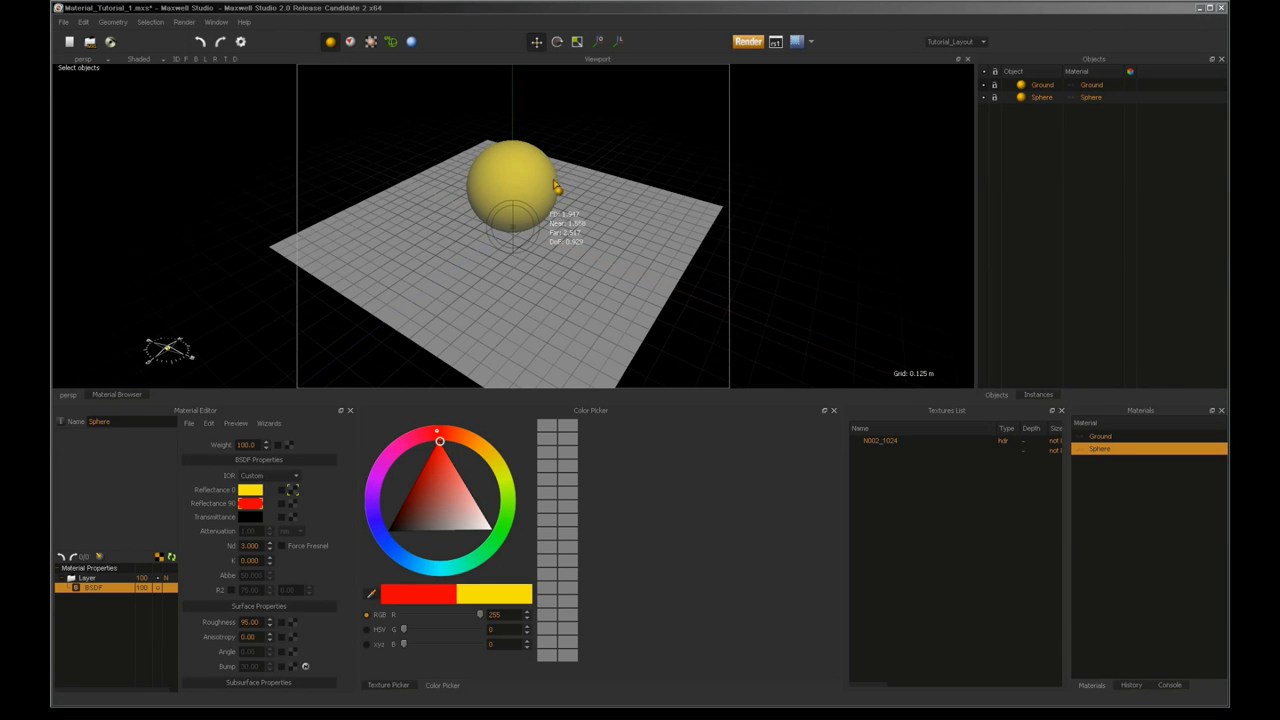
Step: Set the Sphere material's roughness to 40 and render the two-colour sphere
click(252, 622)
text(40)
key(Return)
click(745, 43)
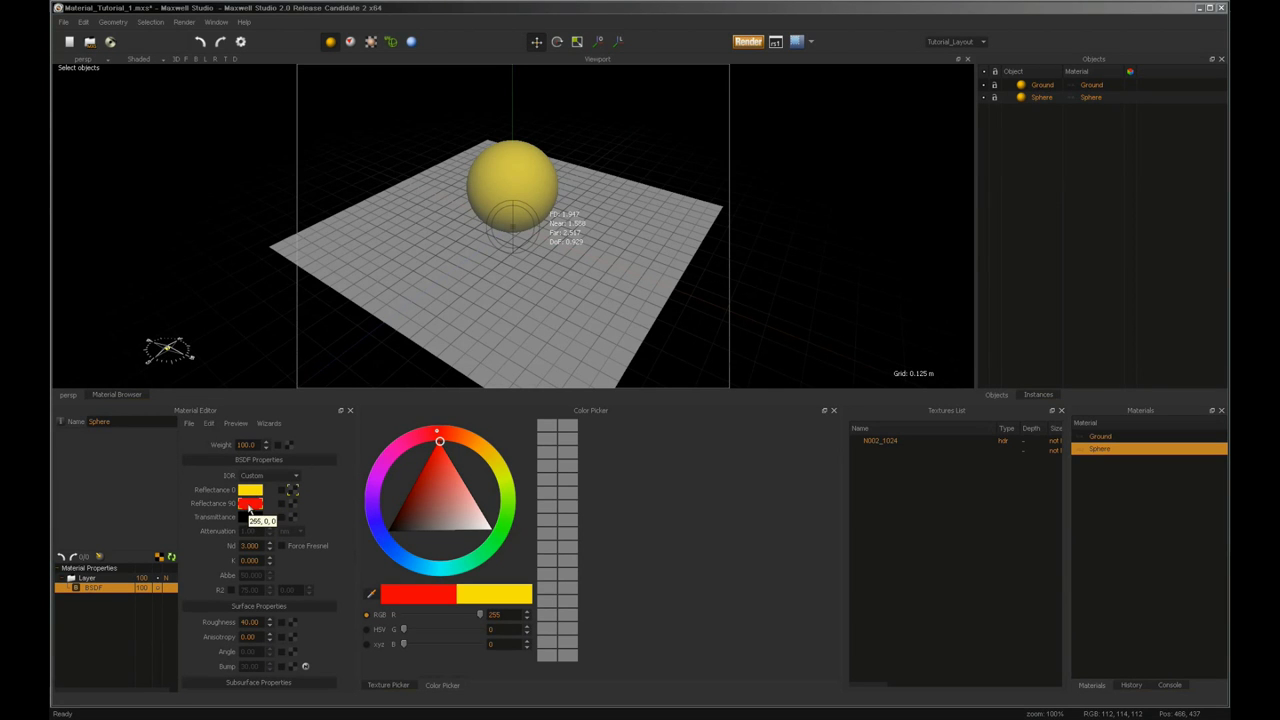
Step: Render the scene with the Sphere material's roughness set to 10, and again with it set to 80
double_click(262, 622)
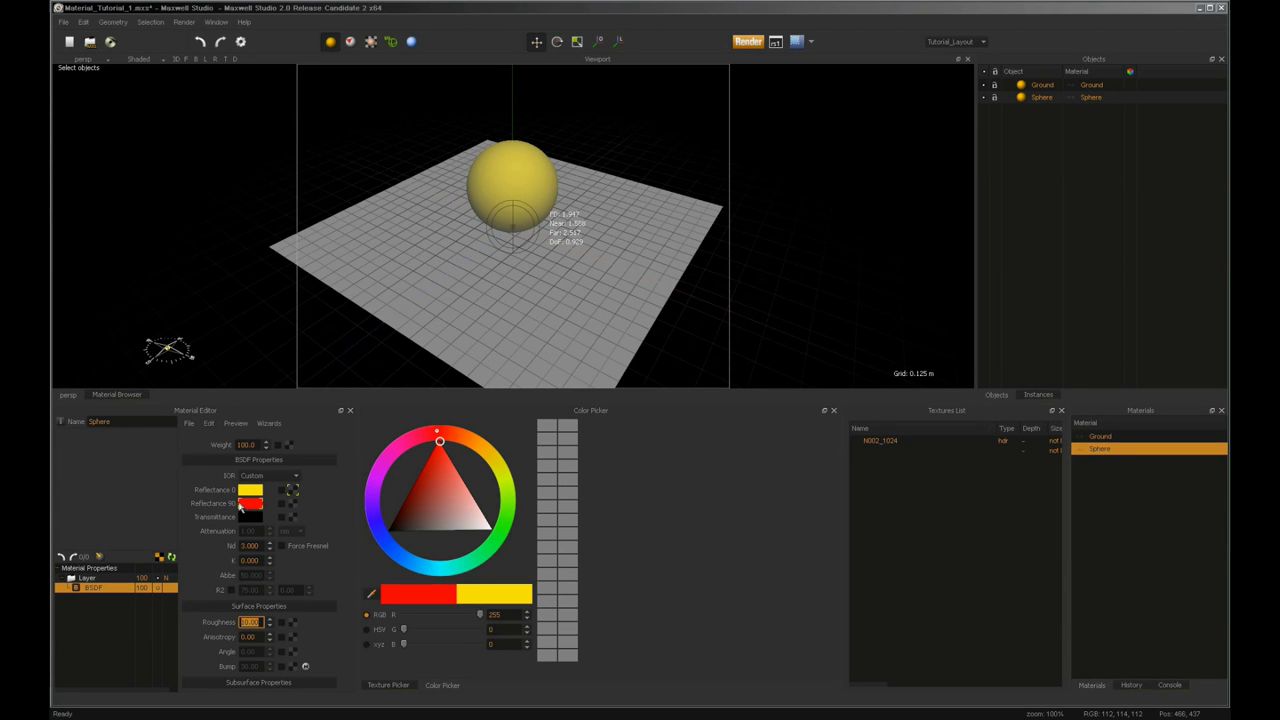
click(748, 41)
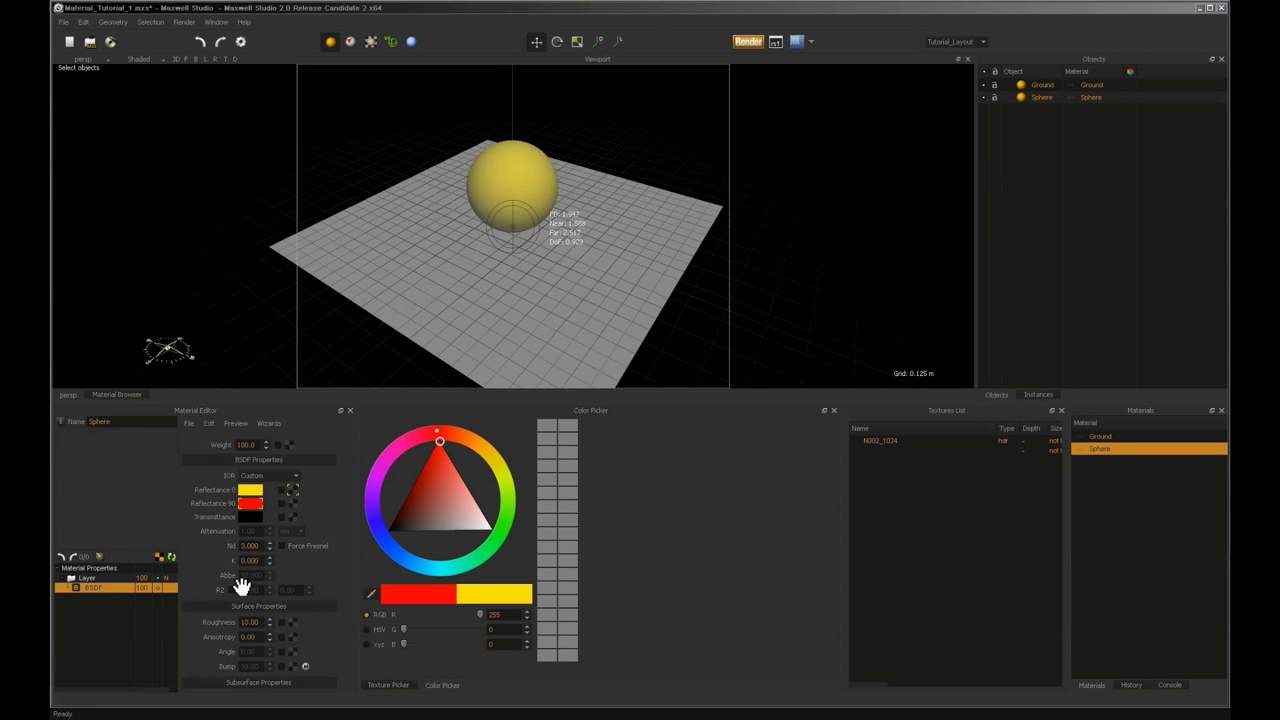
click(250, 622)
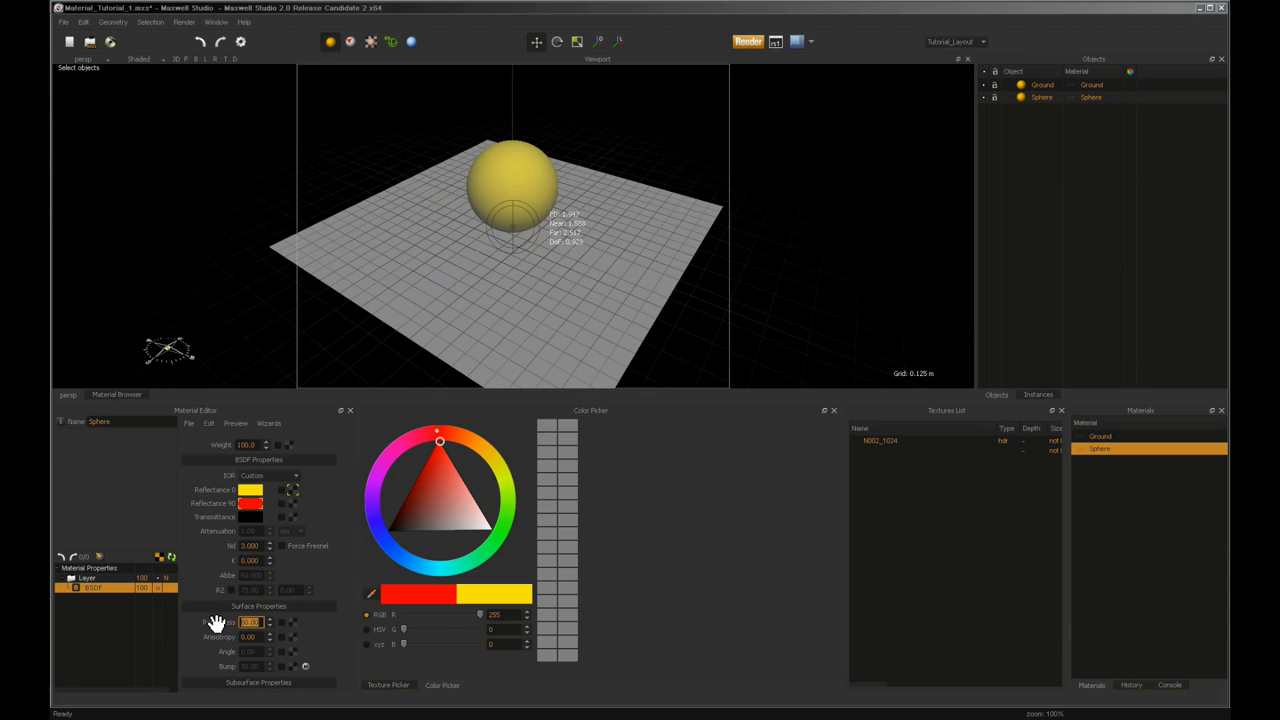
click(747, 43)
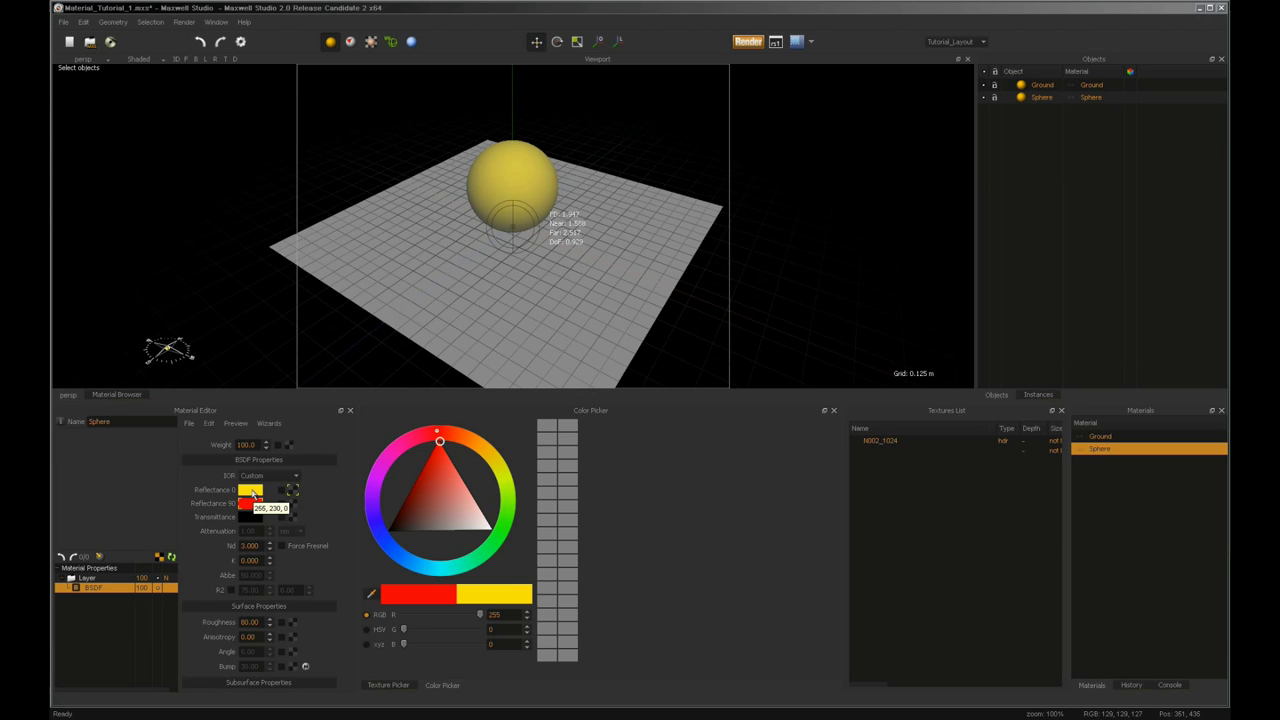
Step: Darken the Sphere material's Reflectance 90 to a deep red and set Reflectance 0 to dark red, RGB 99, 0, 4
click(253, 494)
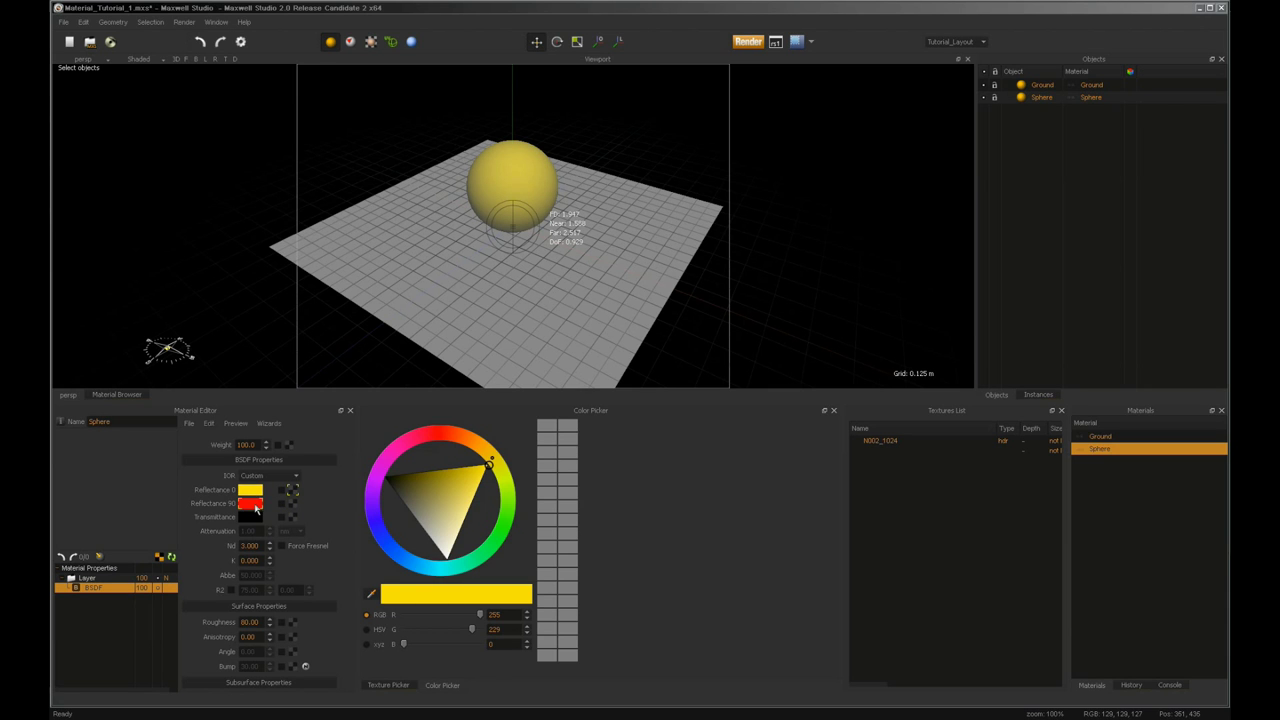
click(255, 507)
click(255, 494)
drag(440, 440, 408, 497)
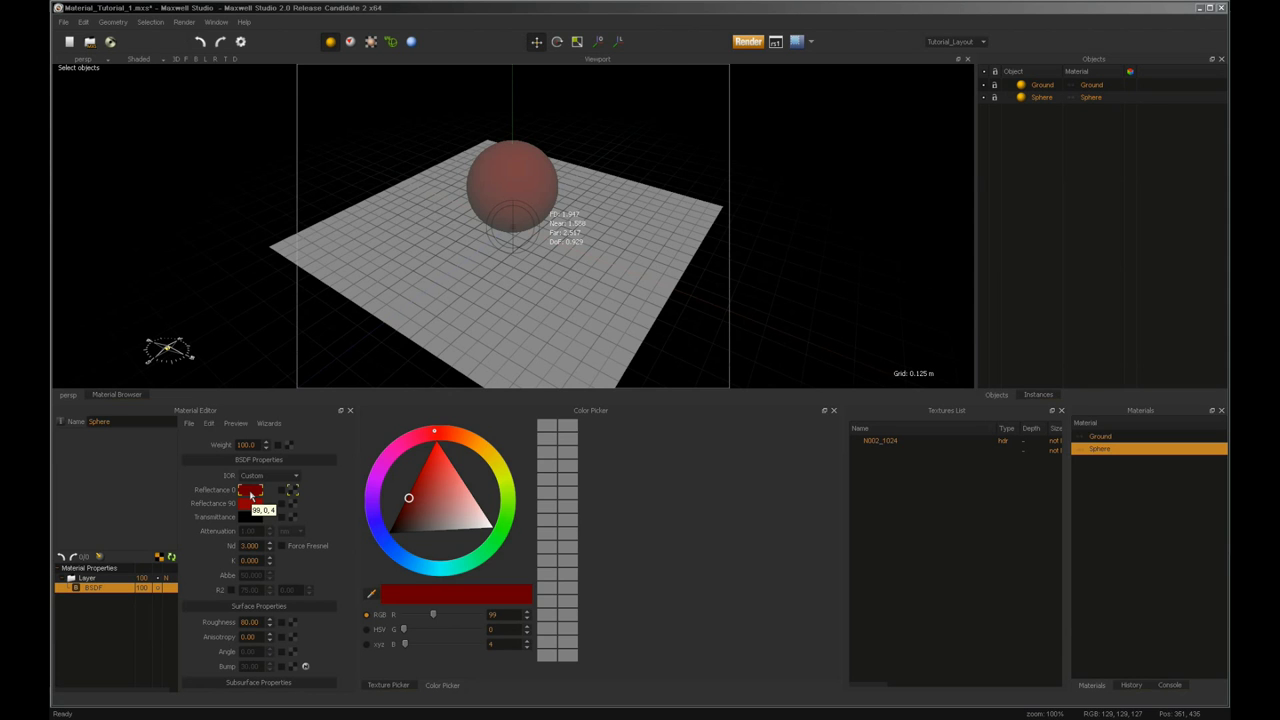
Step: Load Checker_Floor.tga as the texture for the Ground material's Reflectance 0
click(625, 318)
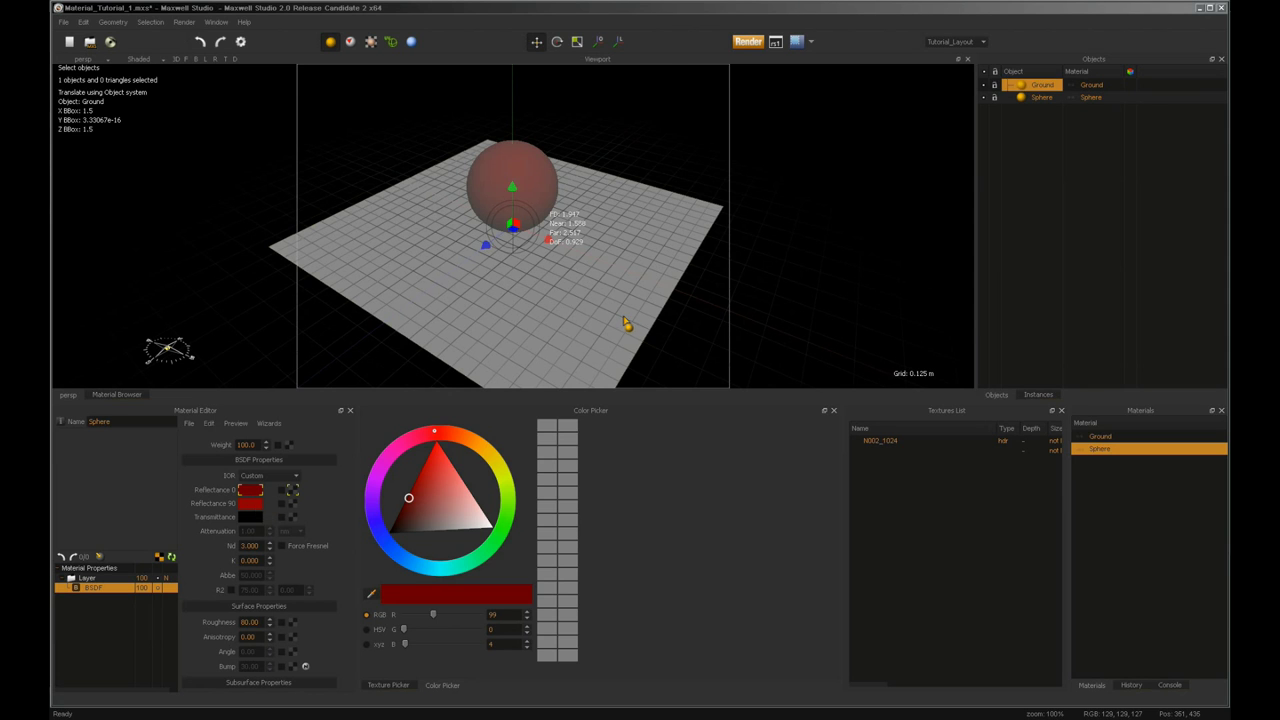
click(1096, 86)
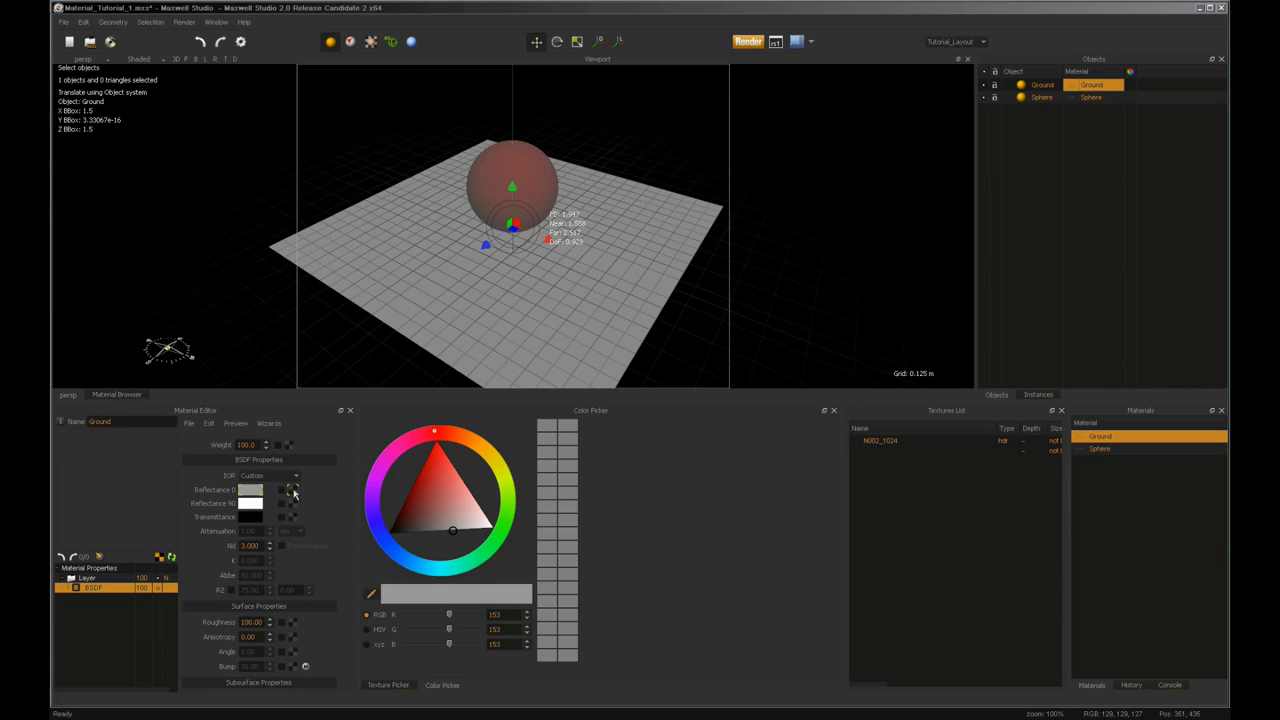
click(292, 491)
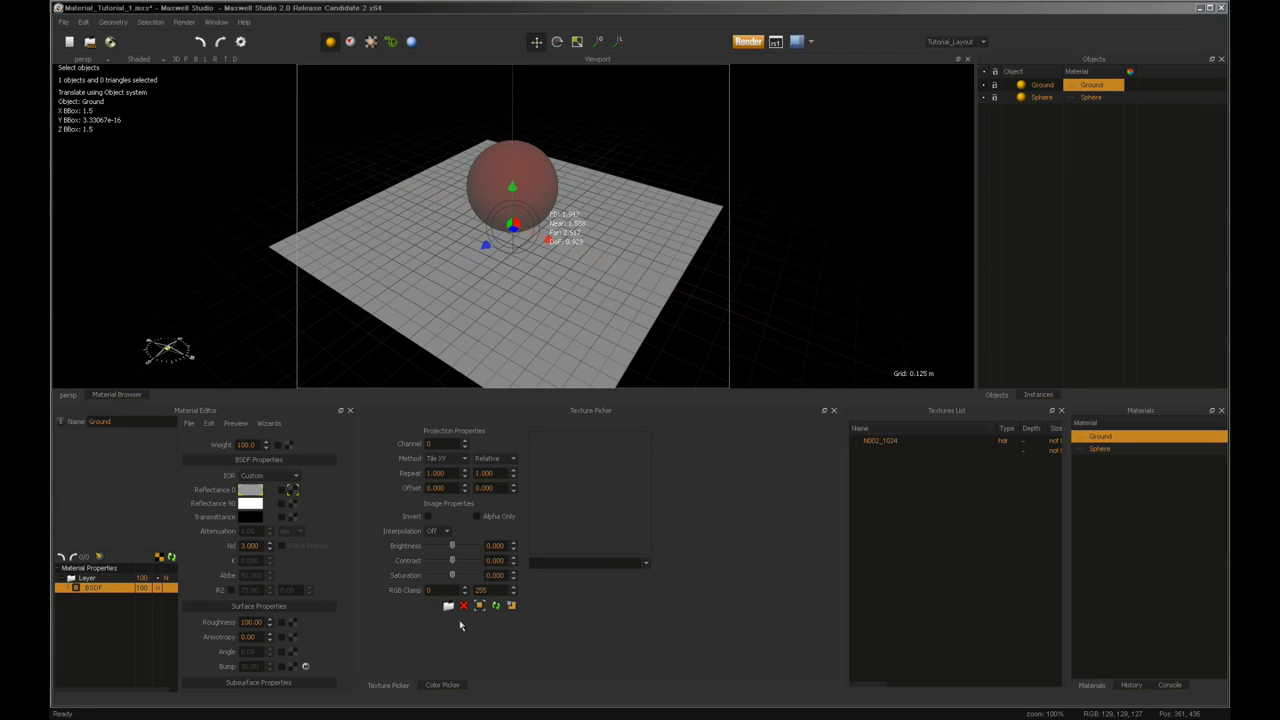
click(448, 607)
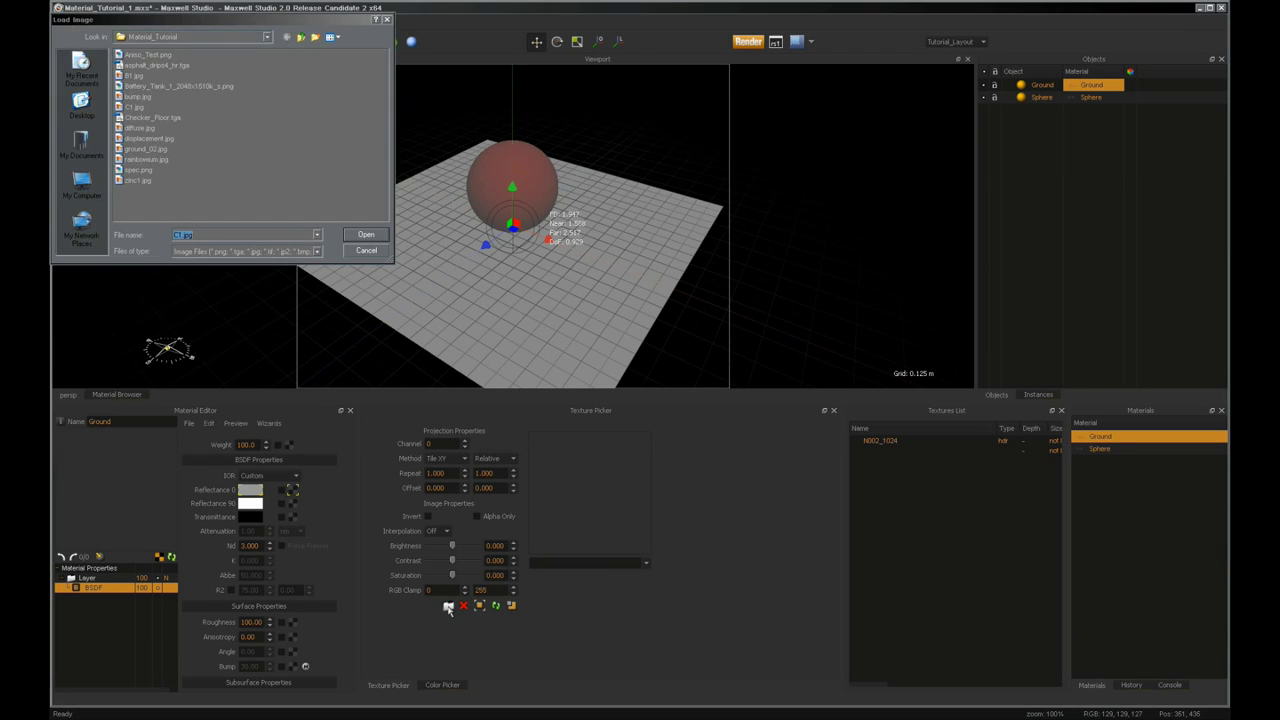
click(150, 117)
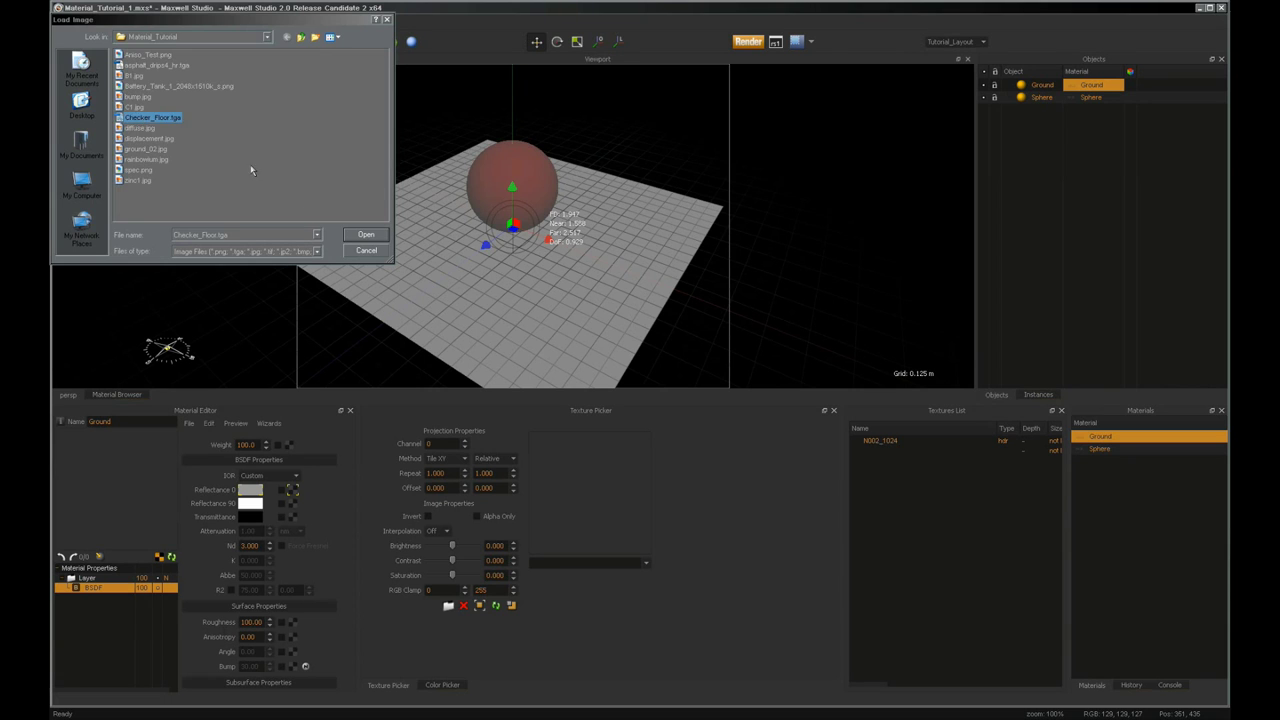
click(364, 235)
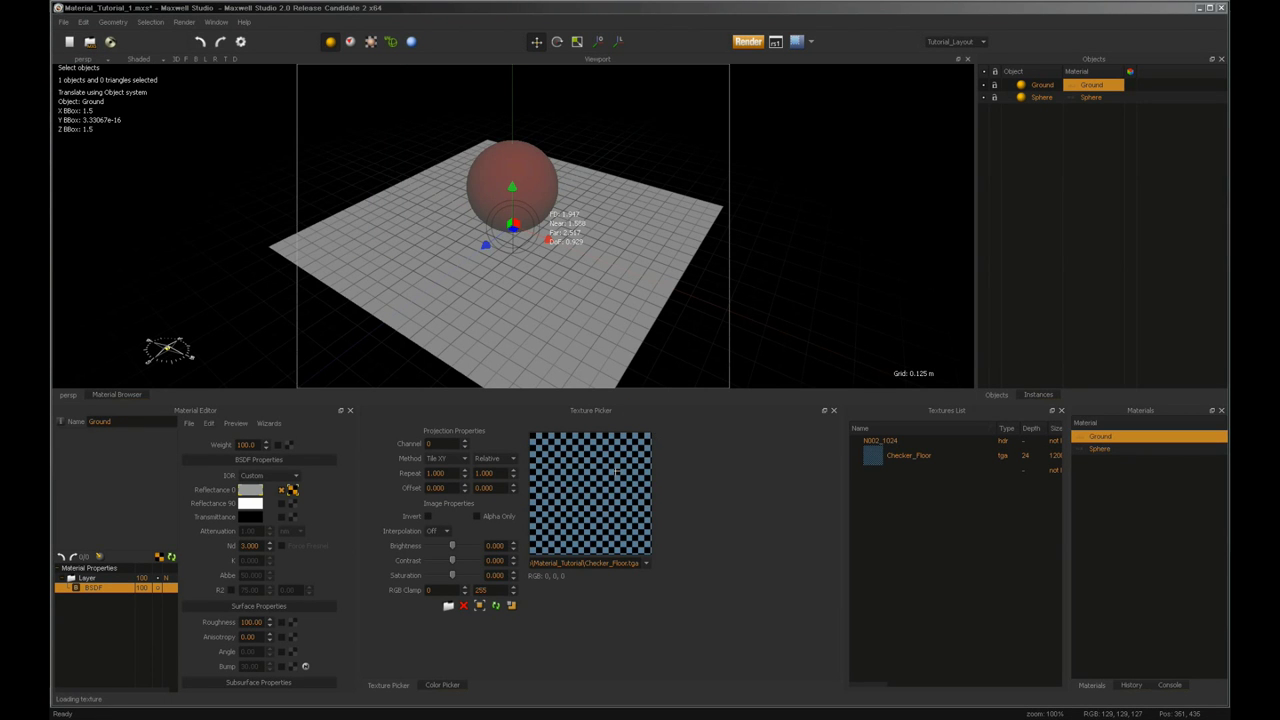
Step: Enlarge and restore the checker texture preview, try its image adjustments, and reset brightness, contrast and saturation to 0
click(511, 606)
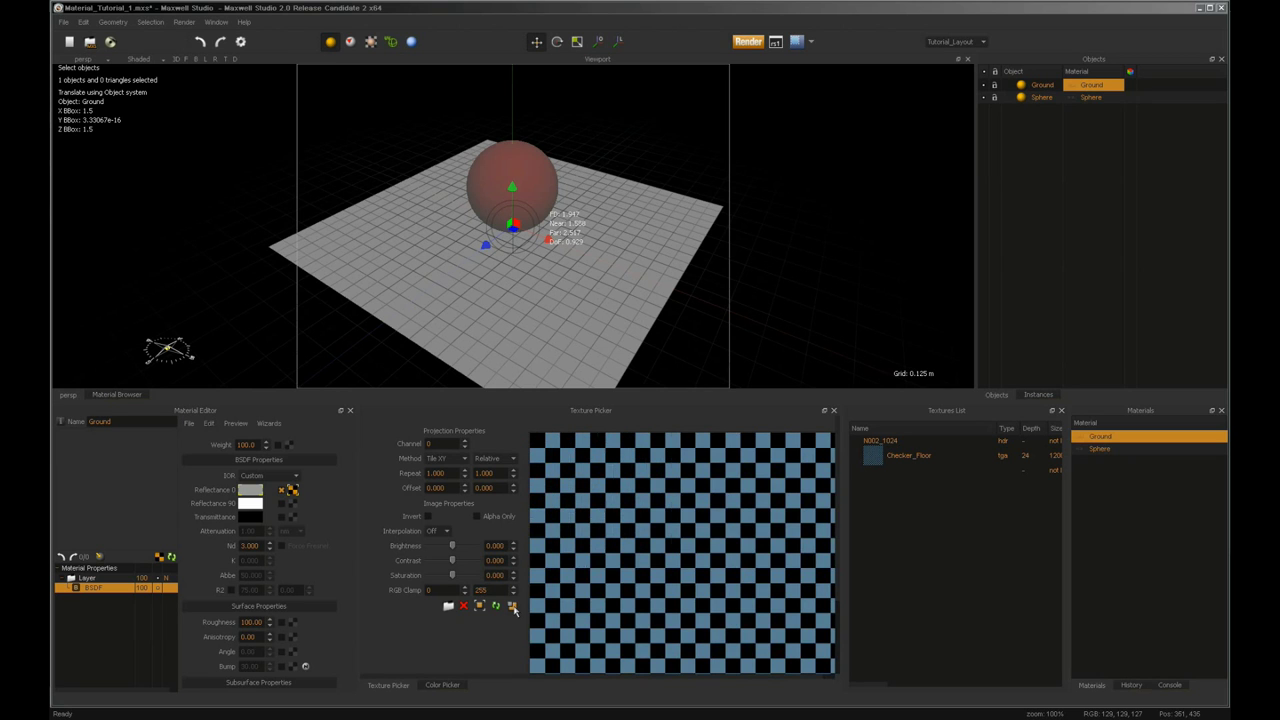
click(511, 606)
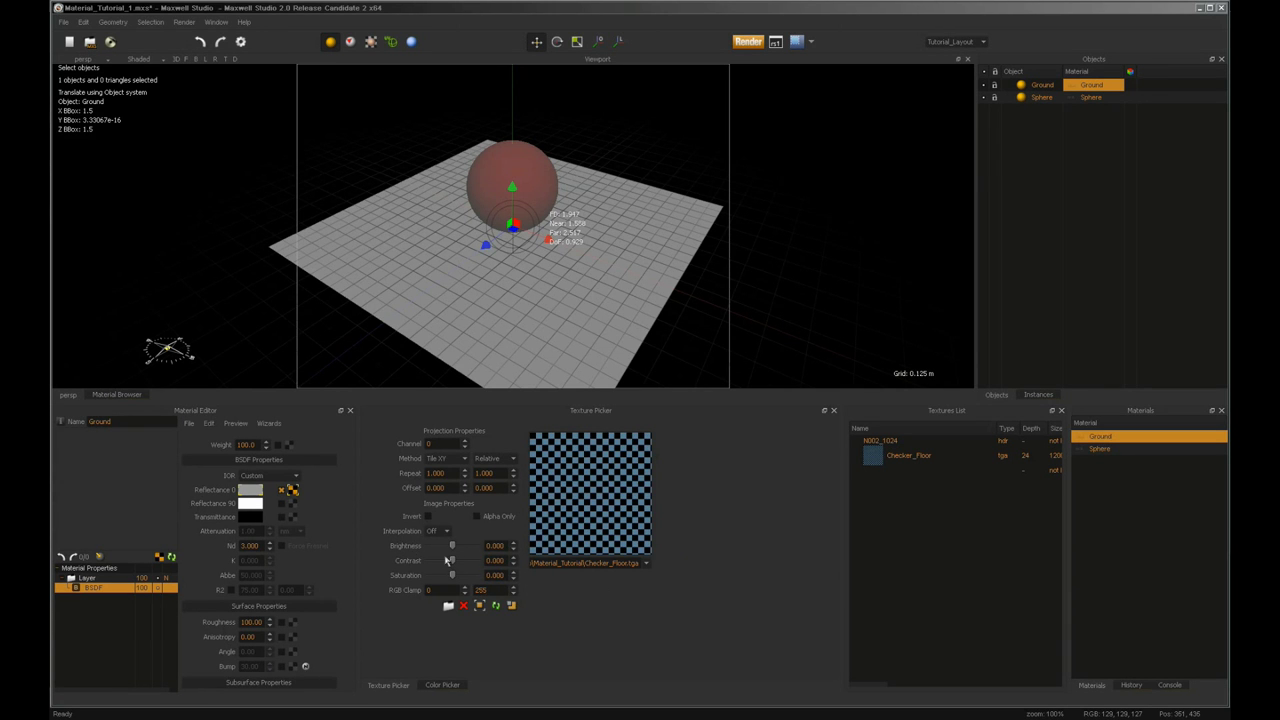
mouse_move(452, 547)
mouse_down()
mouse_move(478, 561)
mouse_move(445, 578)
mouse_move(474, 544)
mouse_up()
text(0)
key(Tab)
text(0)
key(Tab)
text(0)
key(Return)
Step: Switch the viewport display to Textured decal and render the scene with the checkered ground
double_click(252, 622)
click(158, 60)
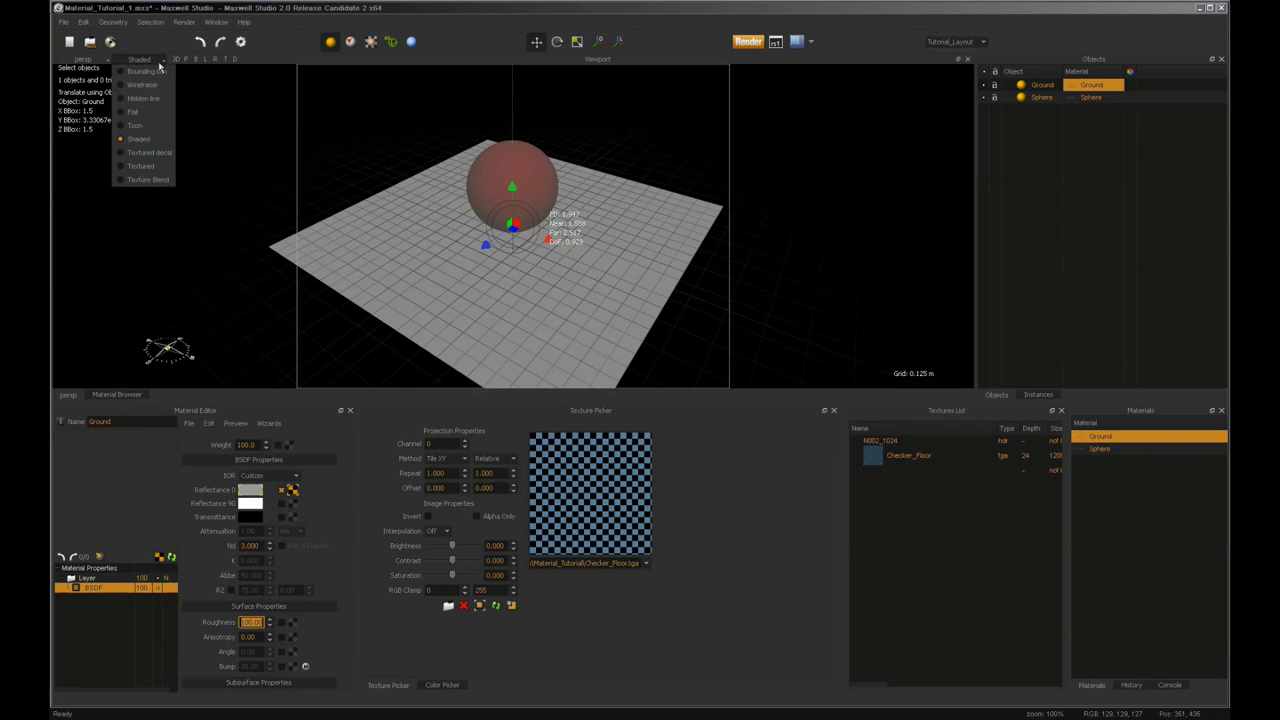
click(161, 156)
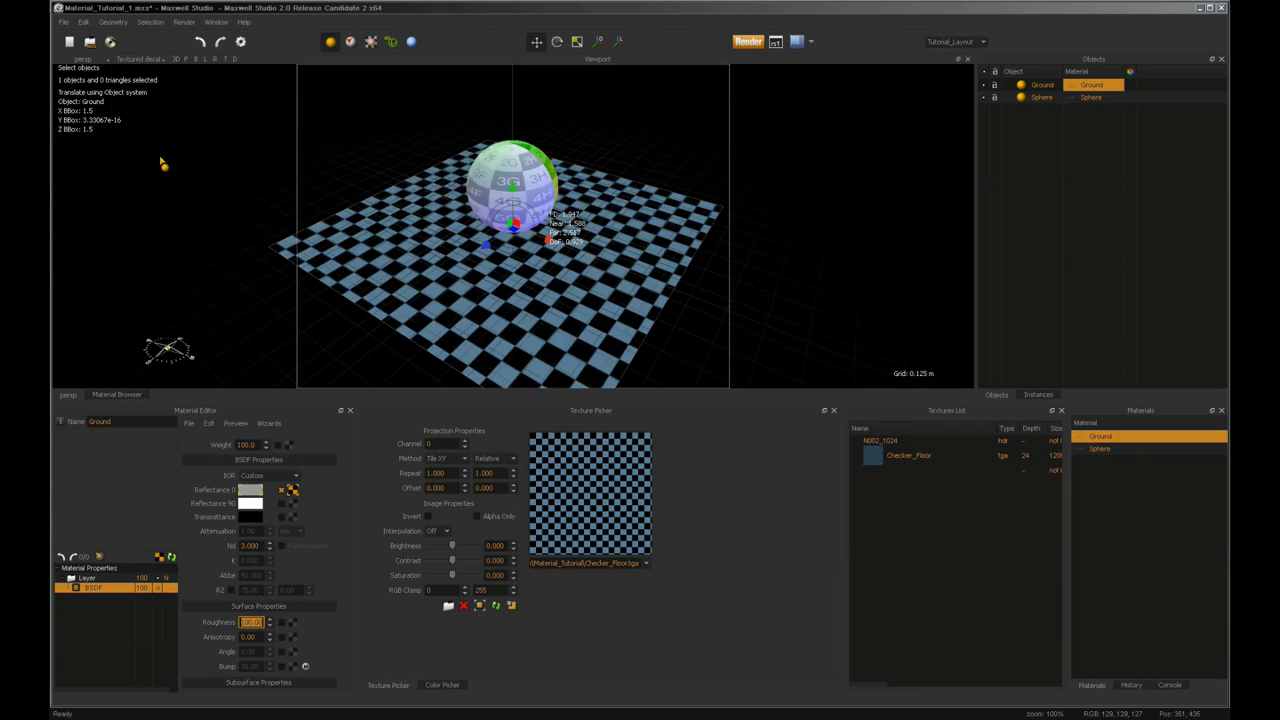
click(753, 45)
Step: Set the Ground material's roughness to 90 and render the scene
double_click(251, 622)
text(30)
key(Return)
click(748, 43)
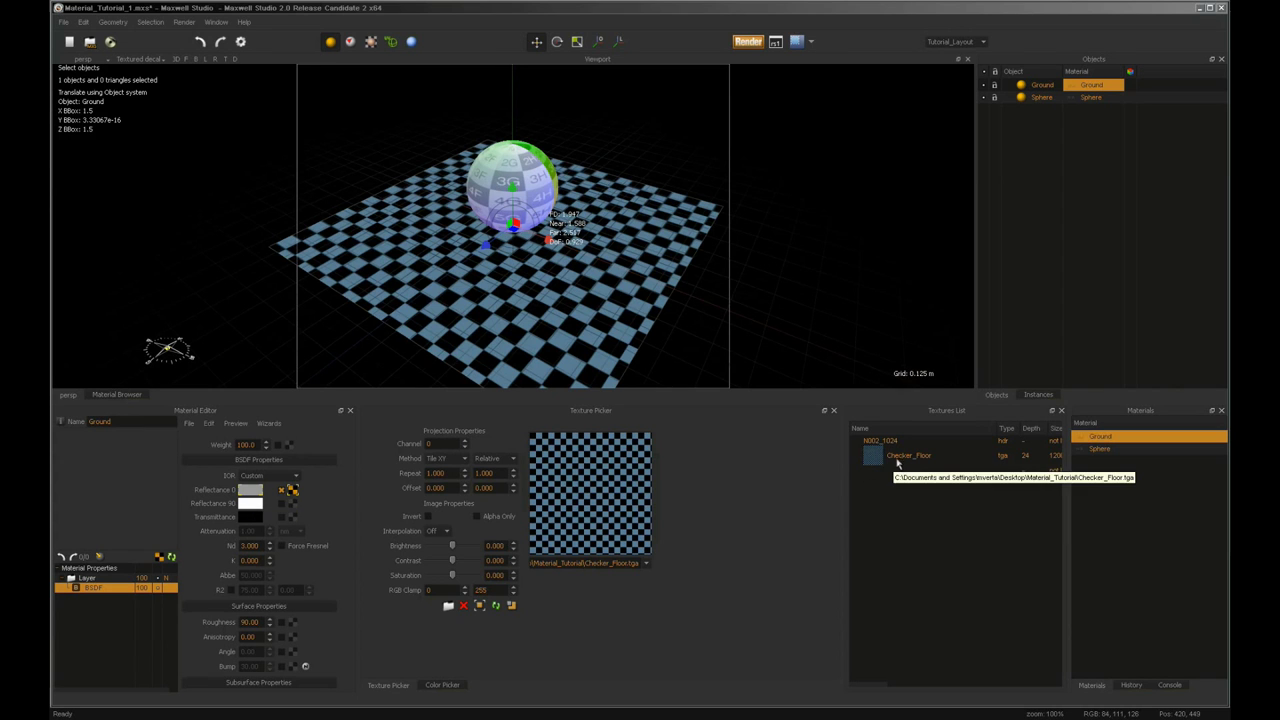
Step: Apply the Checker_Floor texture to the Ground material's Reflectance 90 with brightness 10, and render the scene
drag(899, 460, 292, 503)
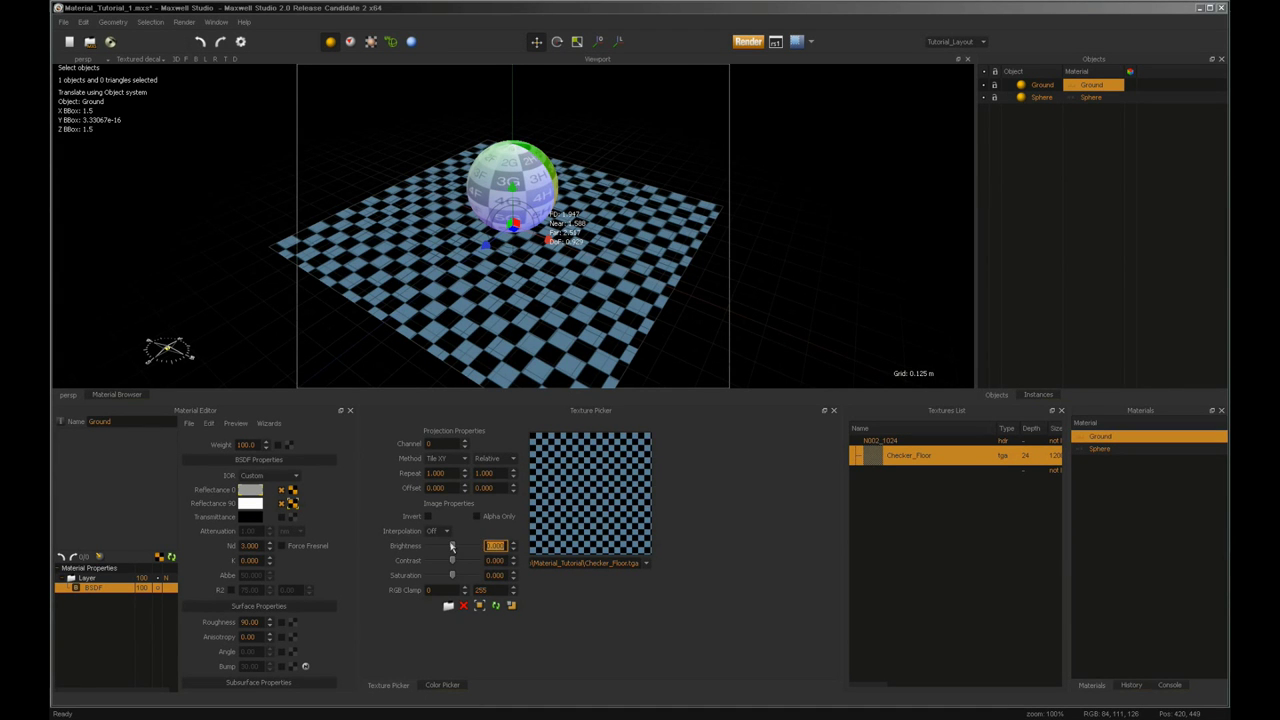
drag(451, 546, 453, 547)
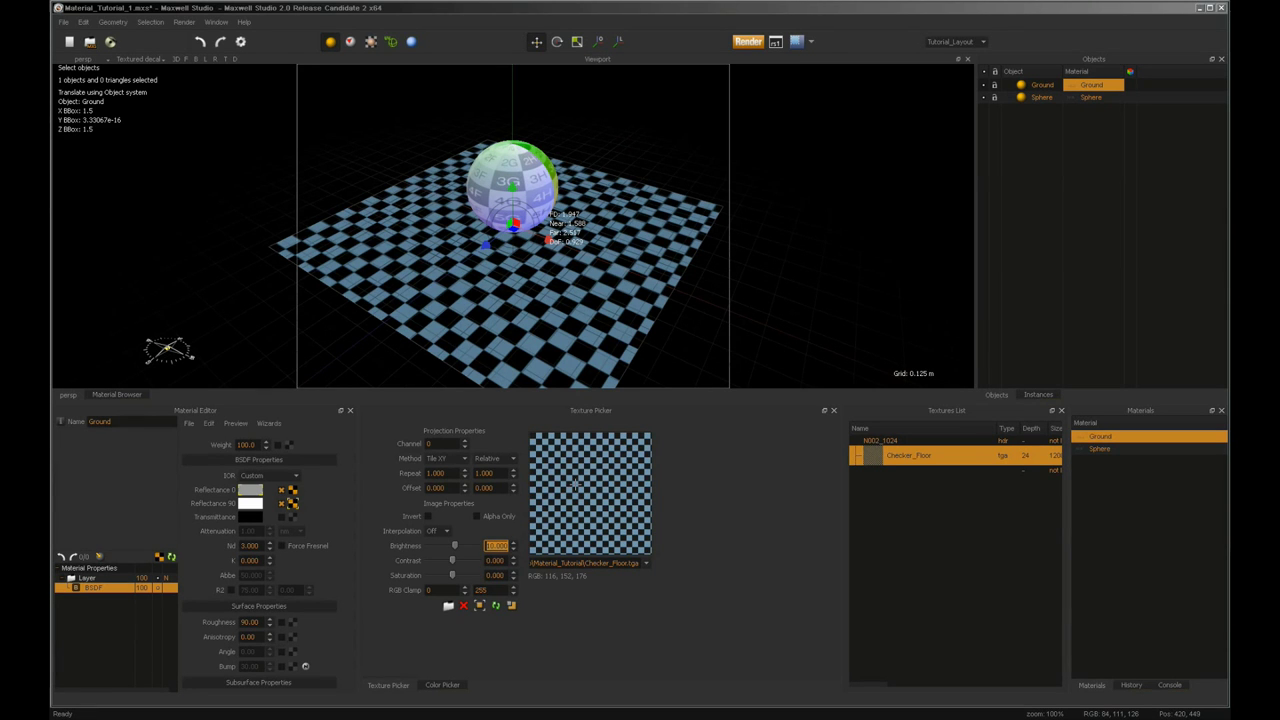
click(749, 43)
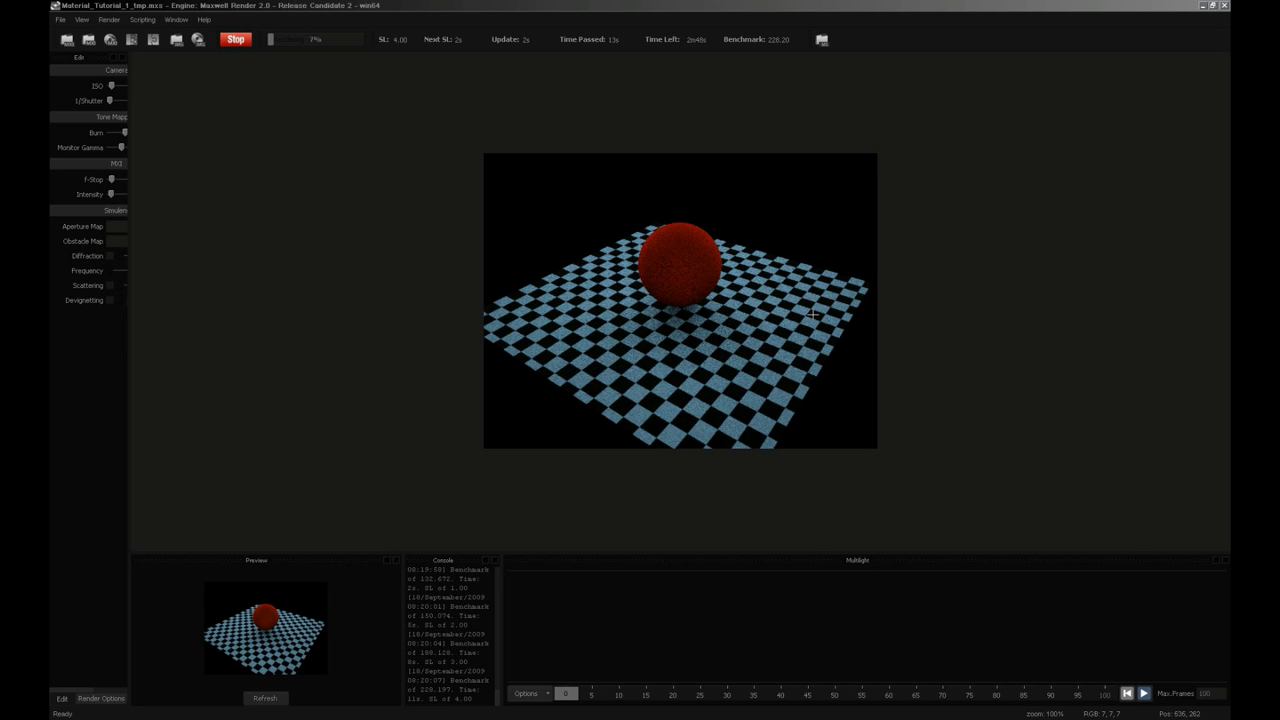
Step: Return to Maxwell Studio and create a new material with its roughness set to 0
key(alt+Tab)
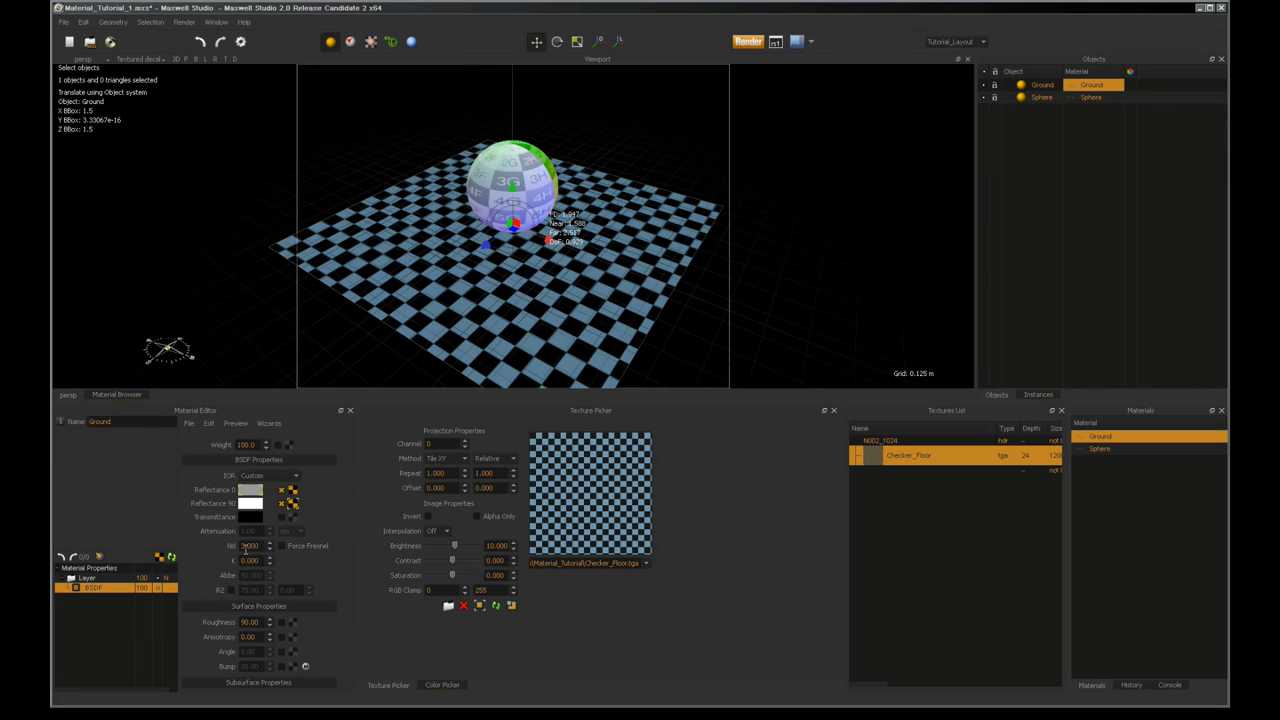
click(1099, 450)
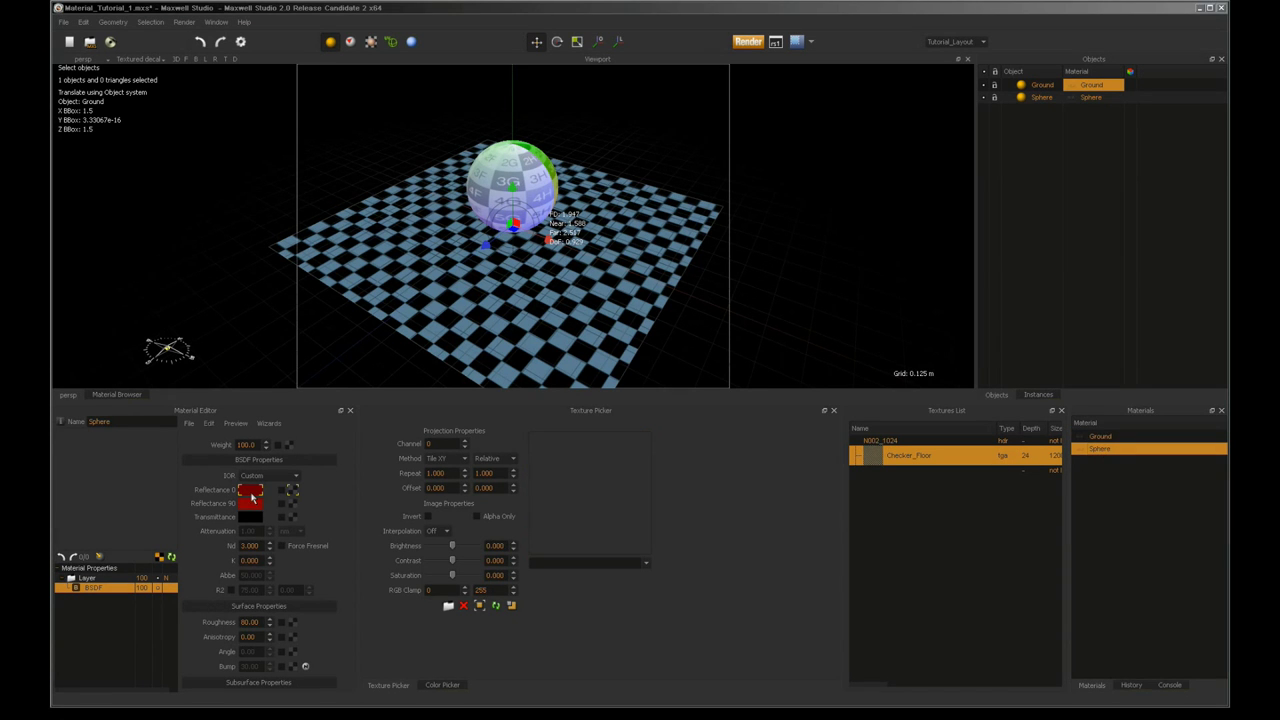
right_click(1099, 483)
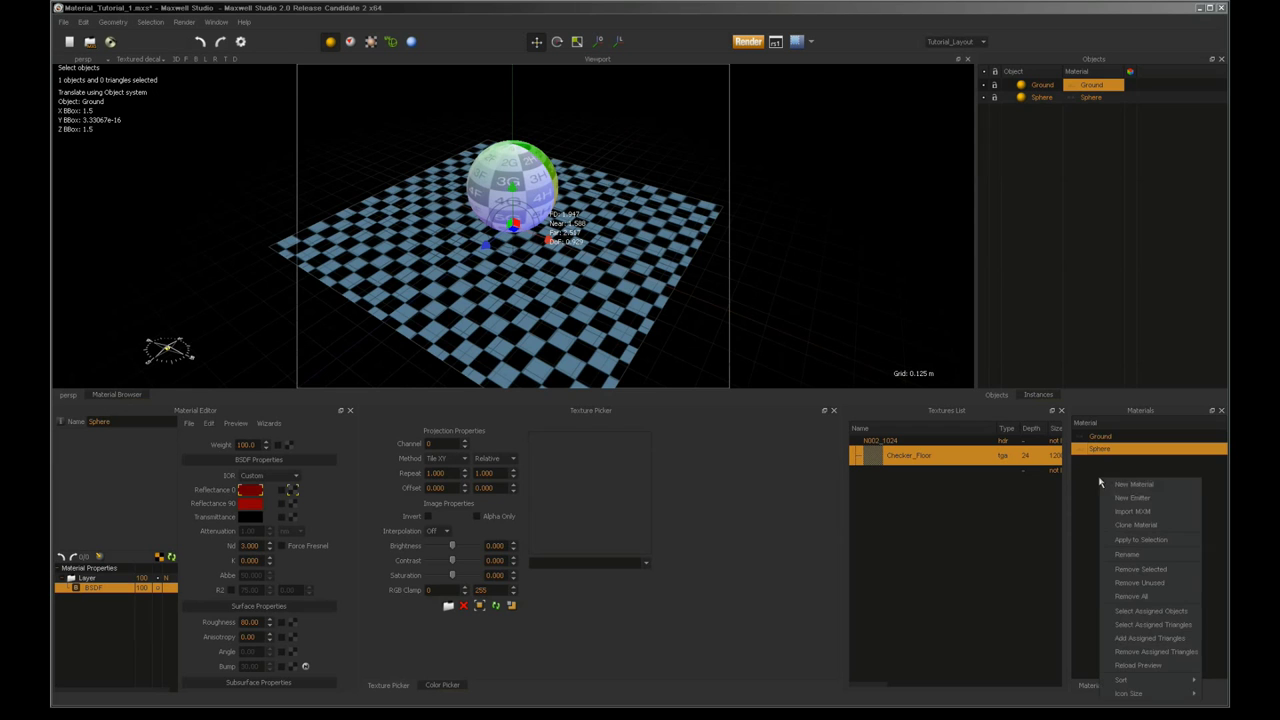
click(1122, 487)
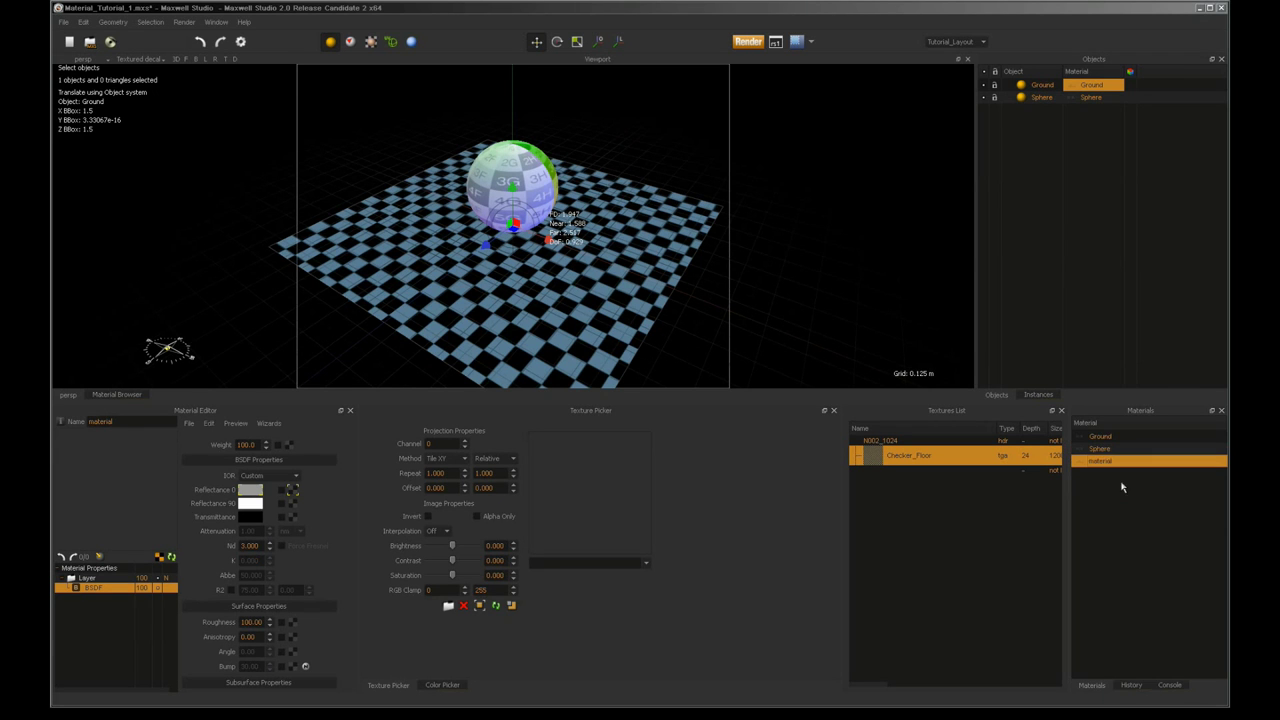
click(262, 622)
text(0)
key(Return)
Step: Assign the new material to the Sphere object and rename that material Chrome
click(1096, 100)
right_click(1096, 100)
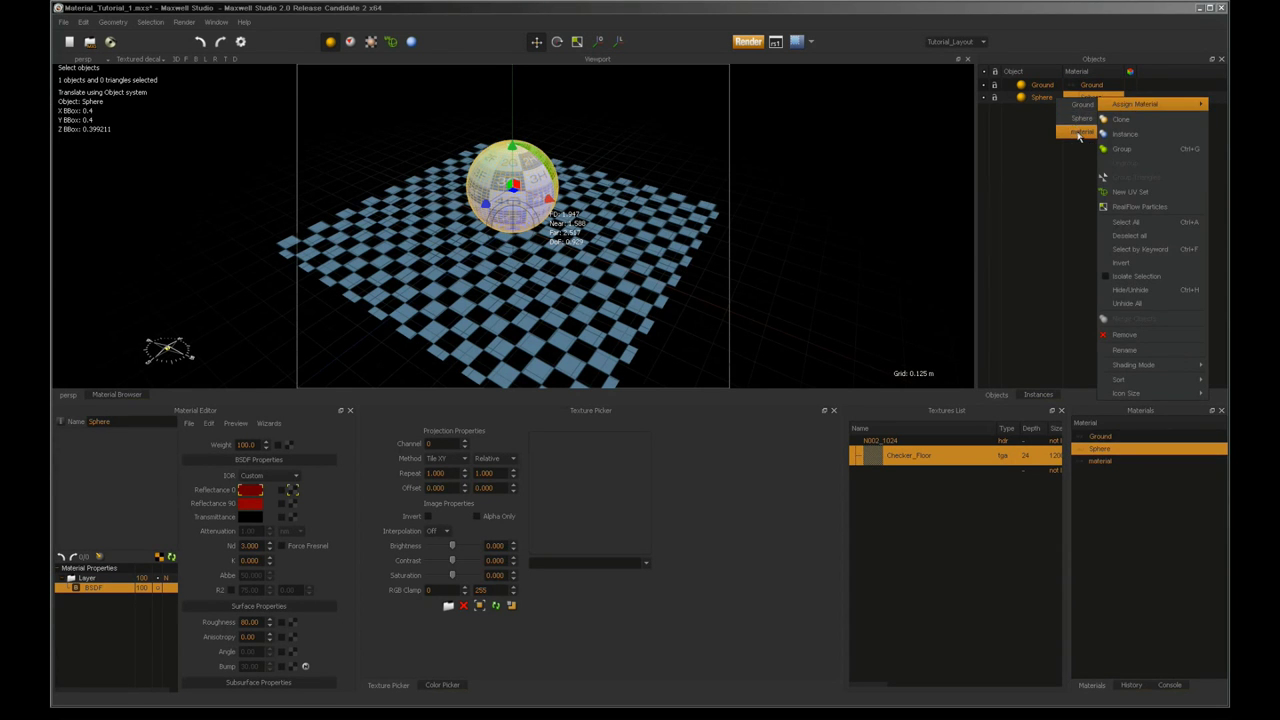
click(1080, 132)
right_click(1108, 464)
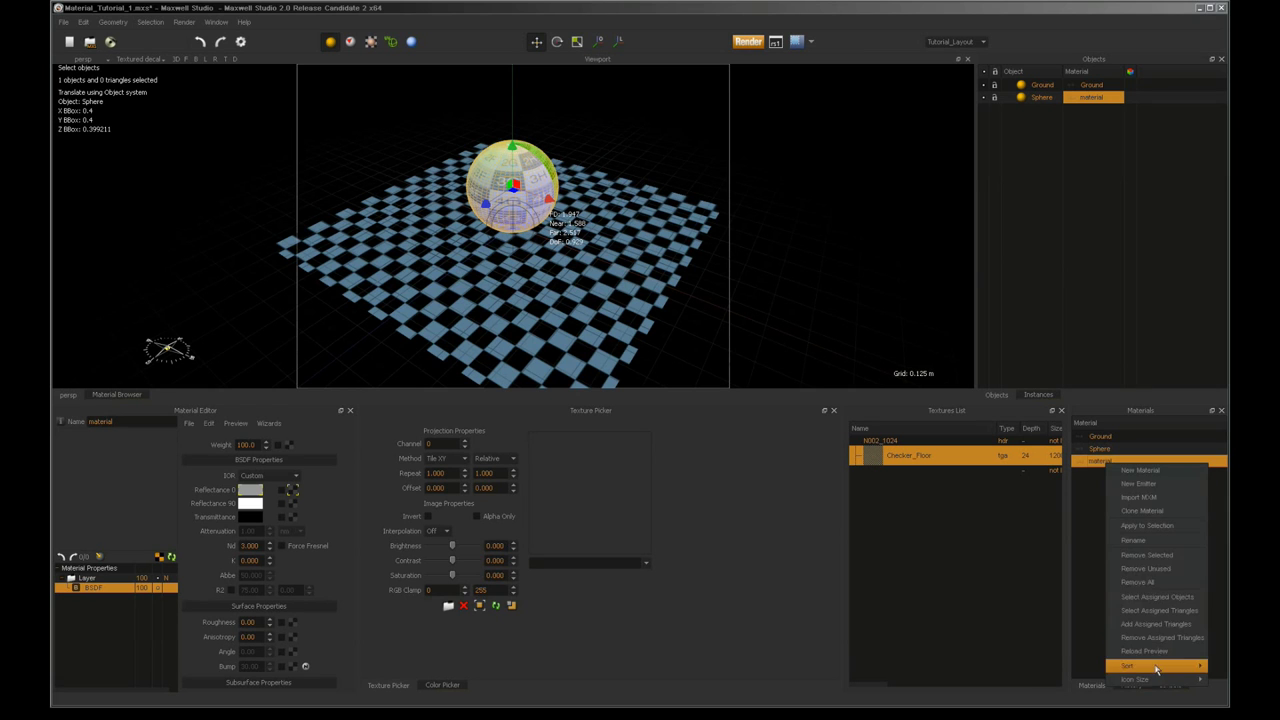
click(1157, 544)
text(Chrome)
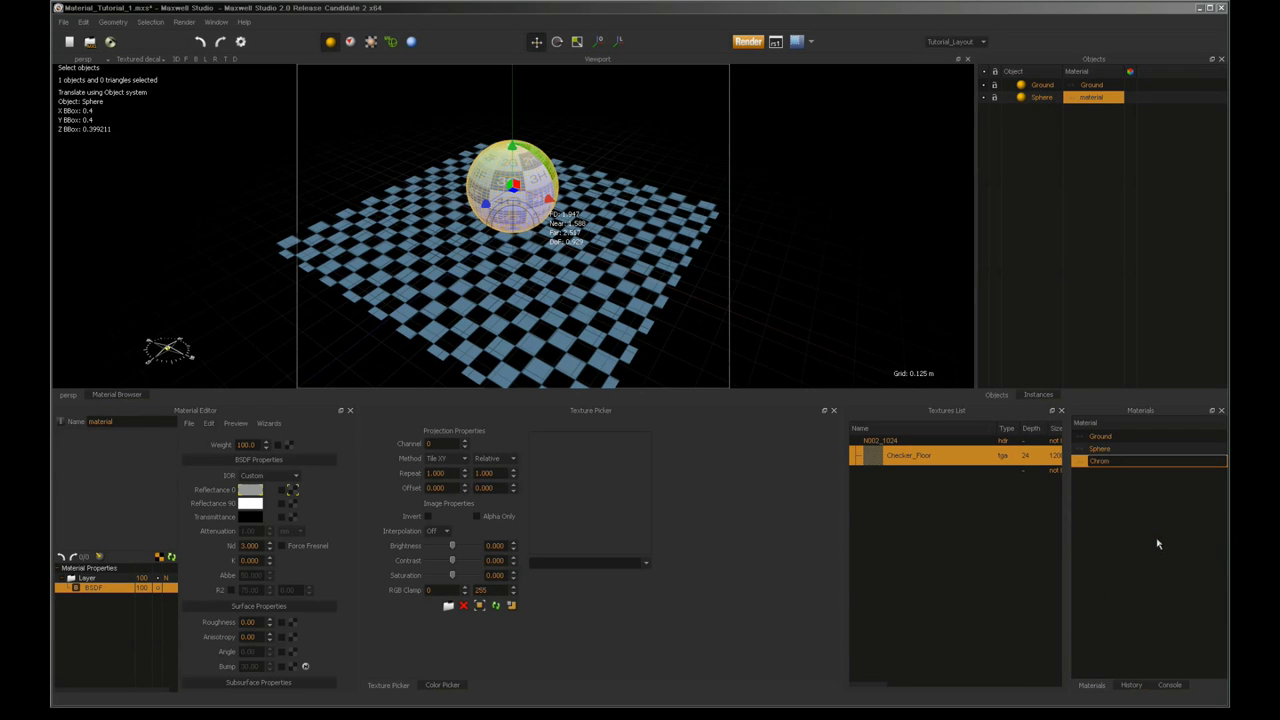
key(Return)
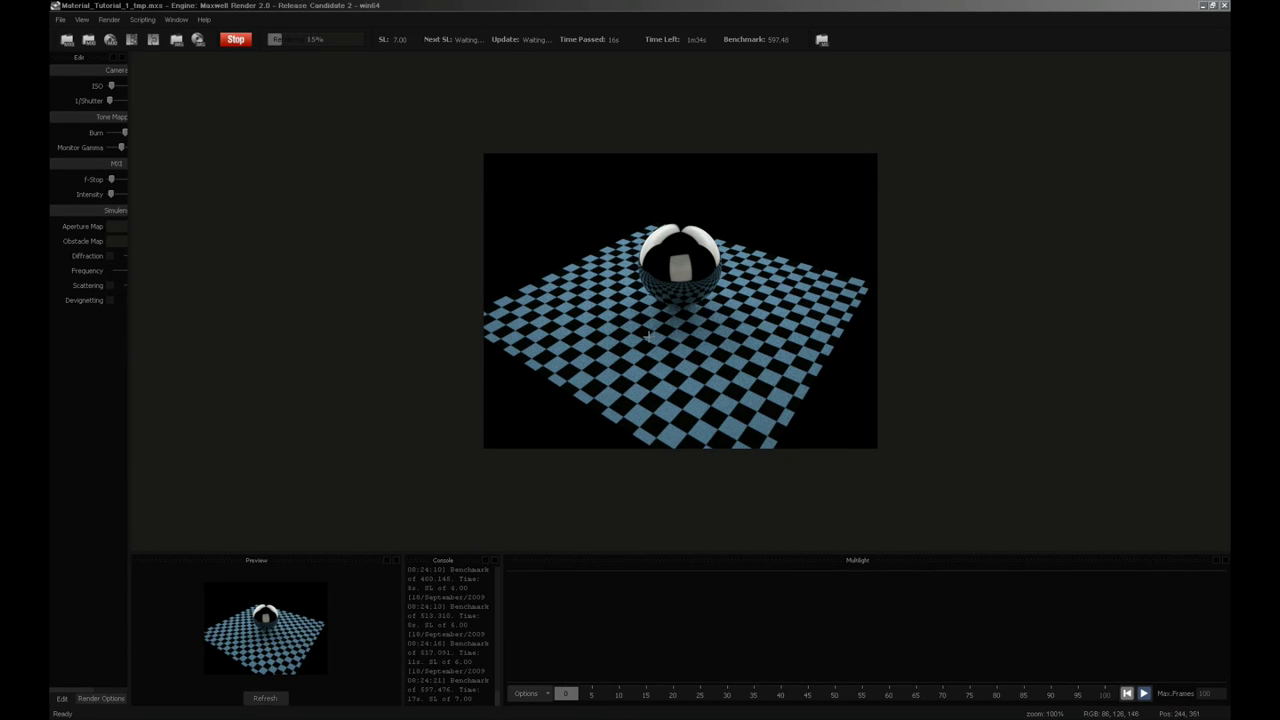
Step: Return to Maxwell Studio, set the Chrome material's Nd to 20, and render the scene
key(alt+Tab)
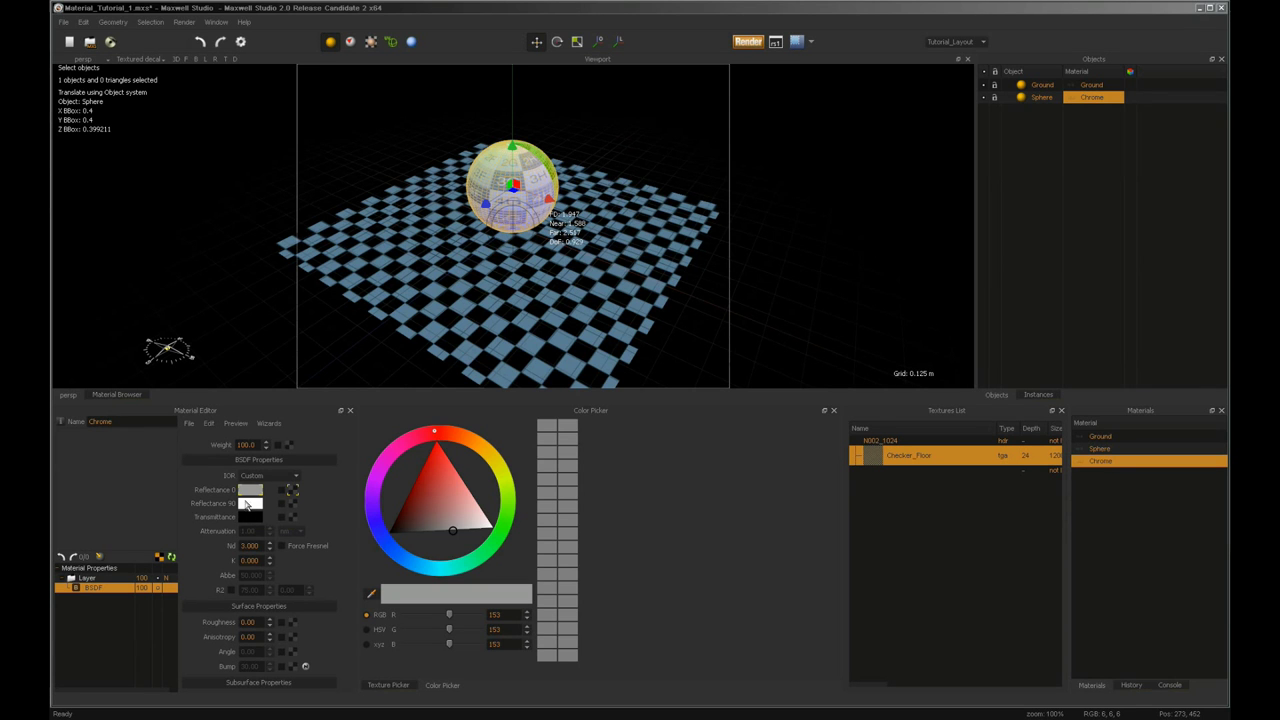
click(250, 545)
text(30)
key(Return)
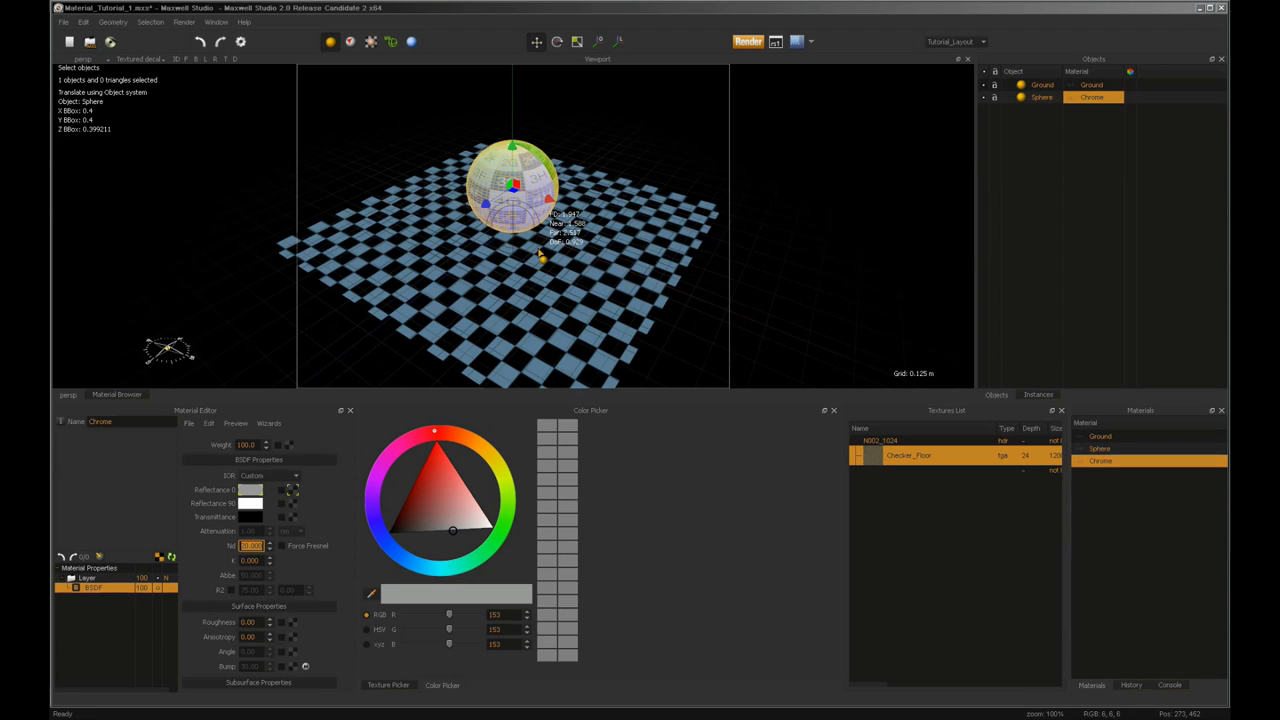
click(748, 42)
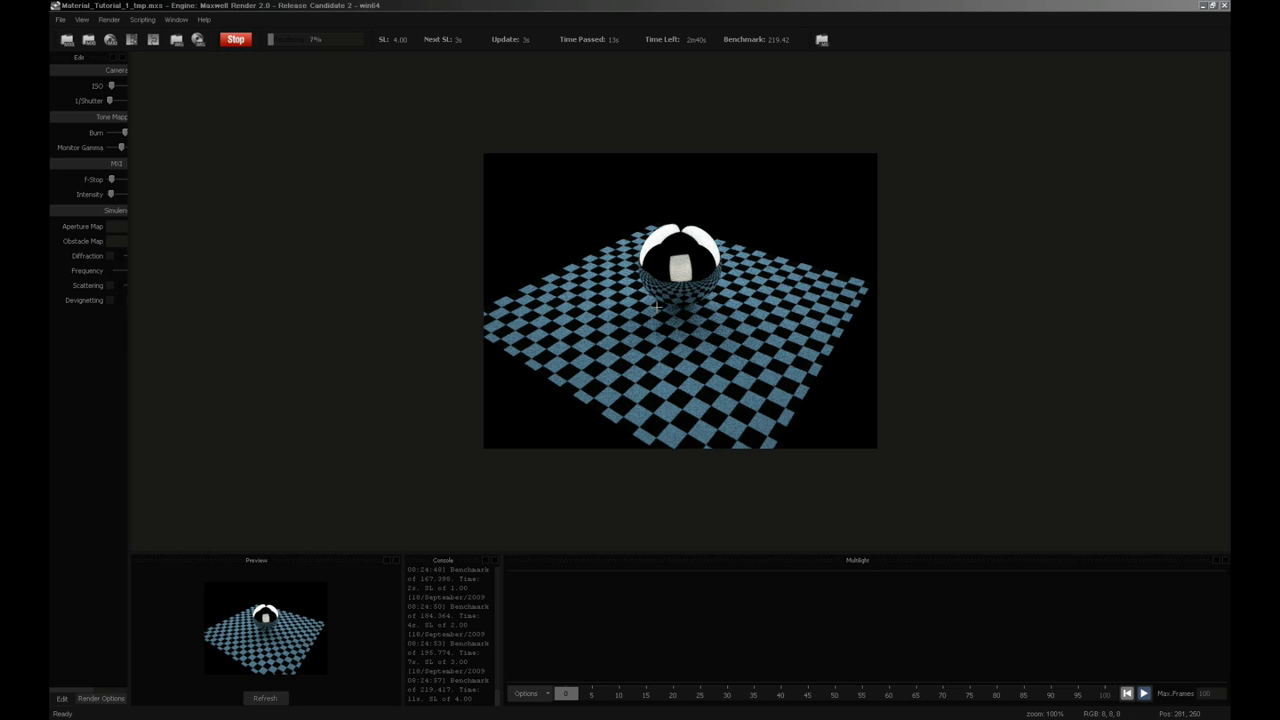
Step: Return to Maxwell Studio and rename the Chrome material's BSDF as Basecoat
key(alt+Tab)
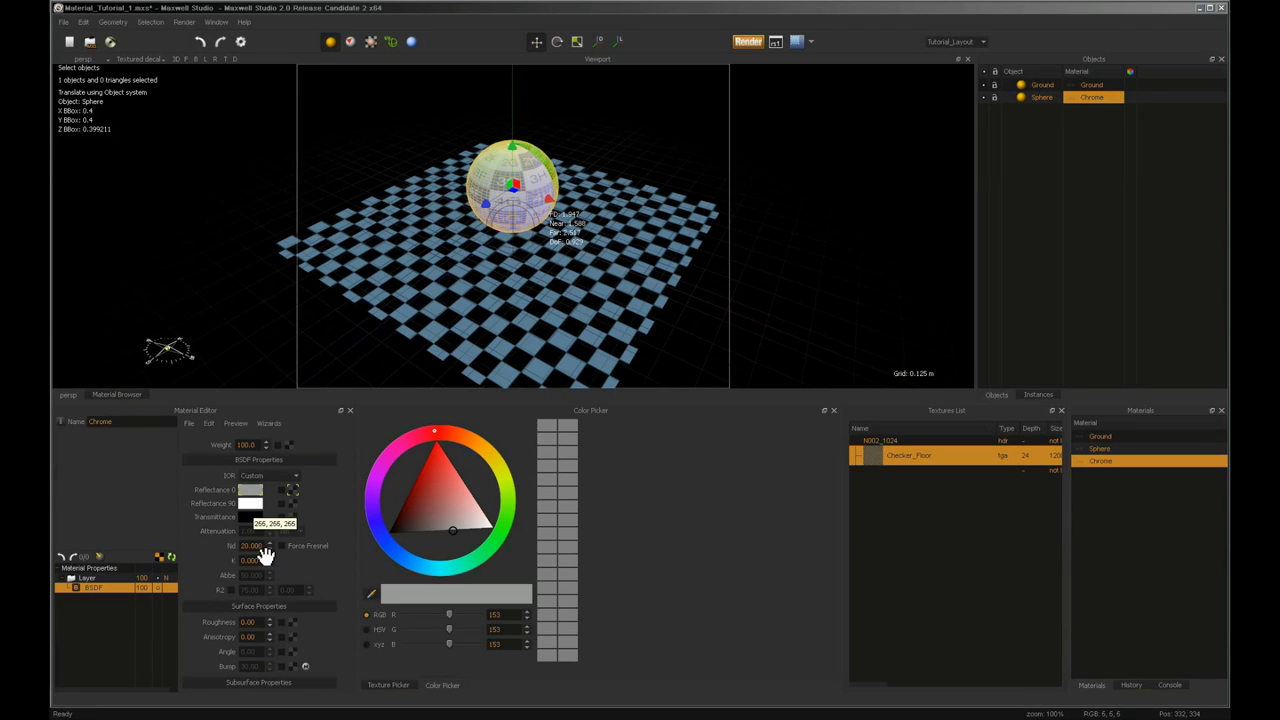
drag(264, 546, 226, 546)
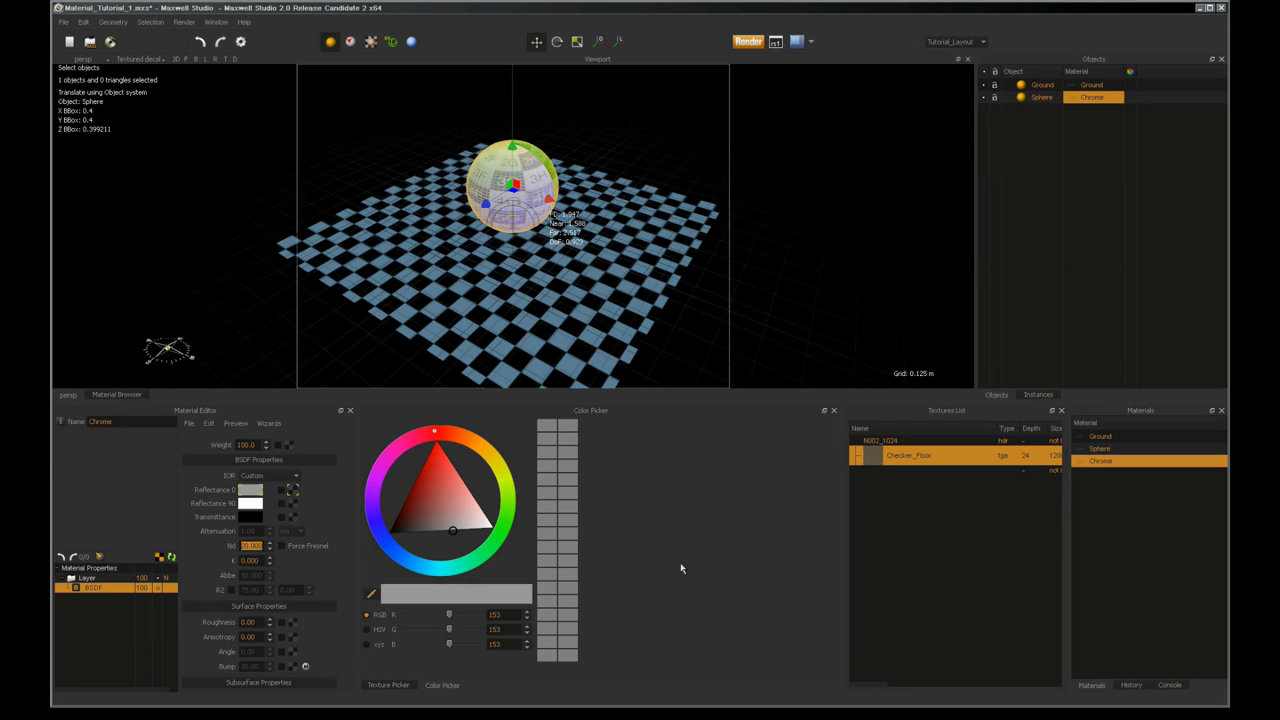
click(93, 592)
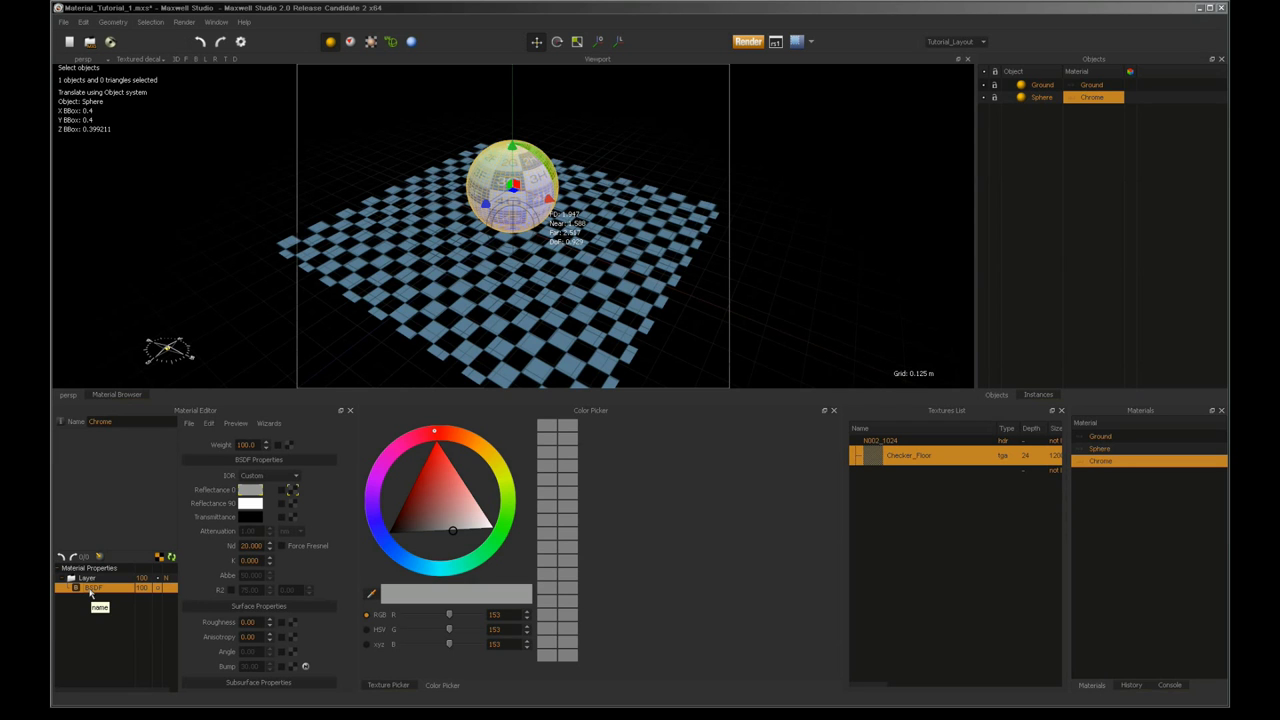
double_click(91, 590)
text(Basecoat)
key(Return)
Step: Set the Basecoat's Reflectance 0 to dark red (about RGB 124, 0, 6) and its Reflectance 90 to a slightly brighter red (about 143, 0, 7)
click(412, 486)
drag(412, 486, 413, 488)
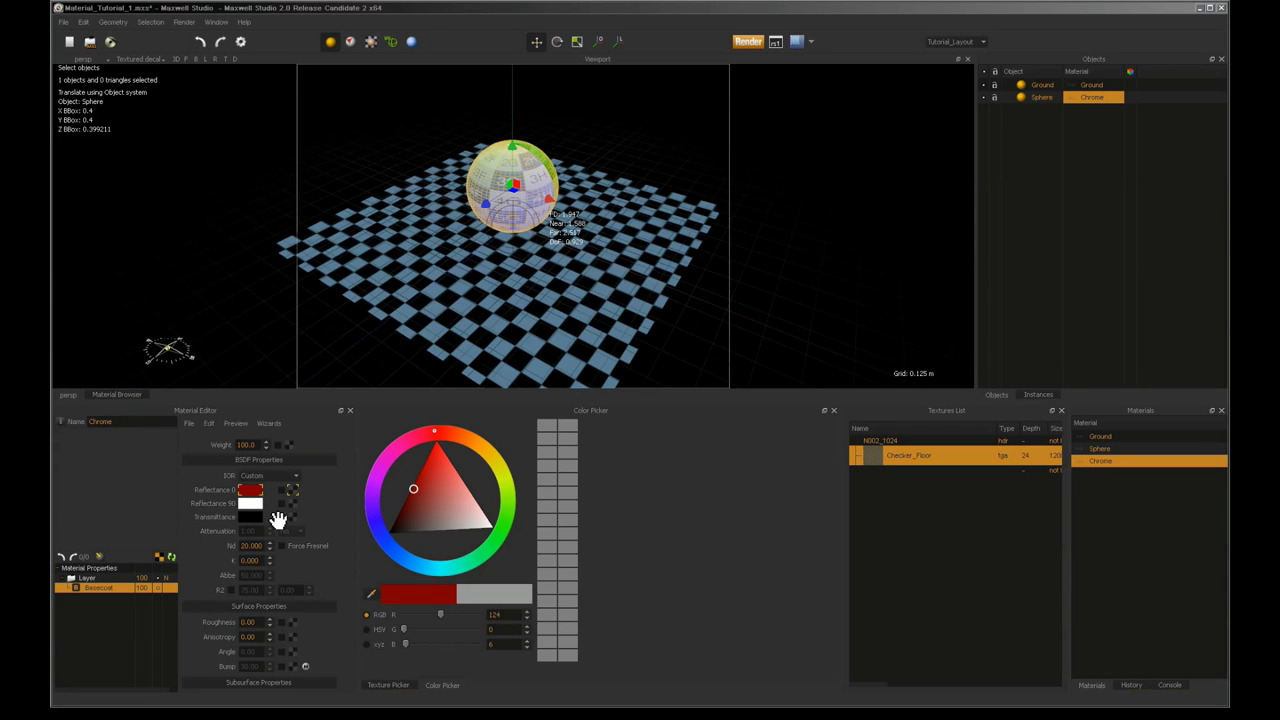
click(250, 503)
click(414, 487)
drag(415, 488, 417, 481)
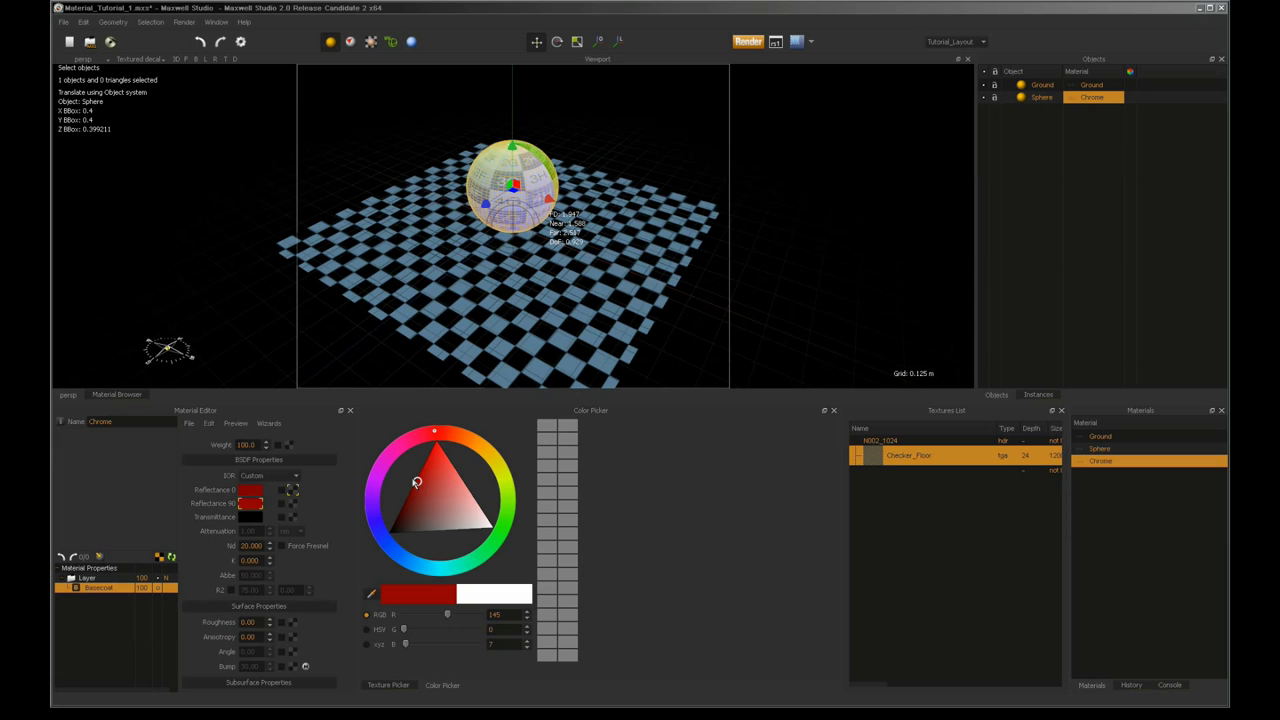
Step: Set the Basecoat's roughness to 2 and render the scene
click(249, 545)
double_click(249, 545)
double_click(255, 622)
click(748, 41)
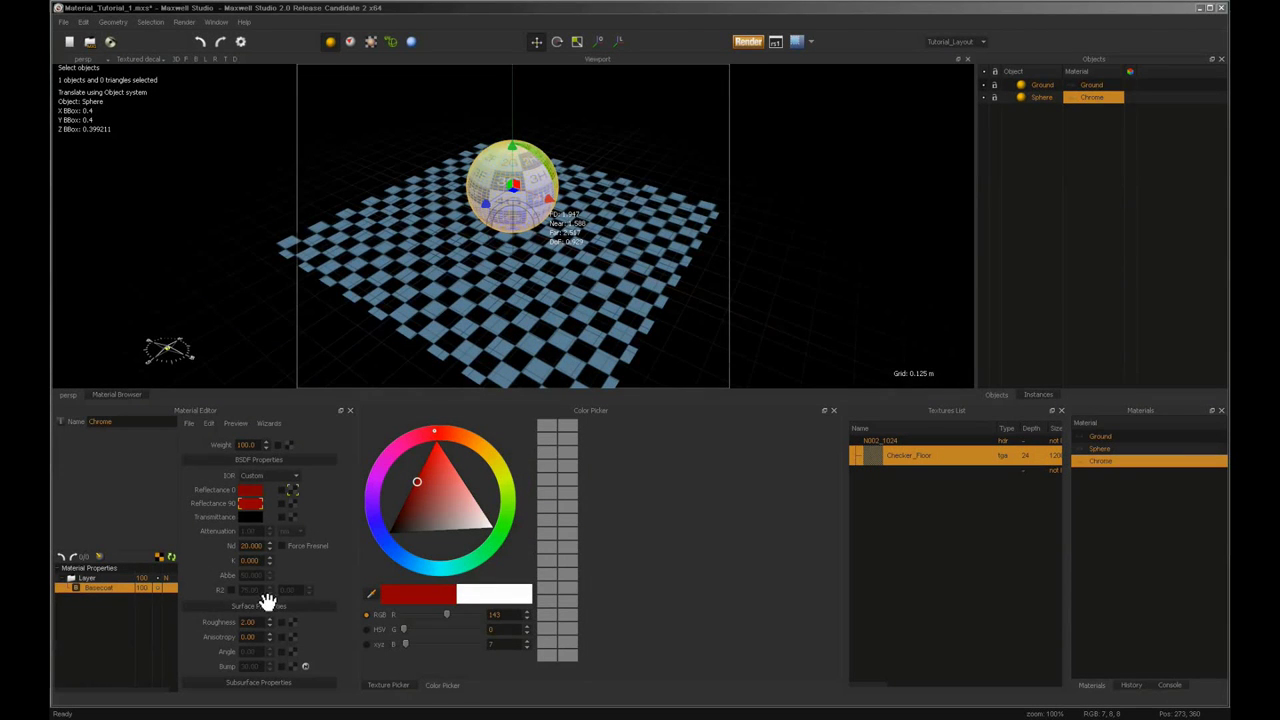
Step: Set the Basecoat's roughness to 90
click(258, 622)
scroll(258, 622, up, 1)
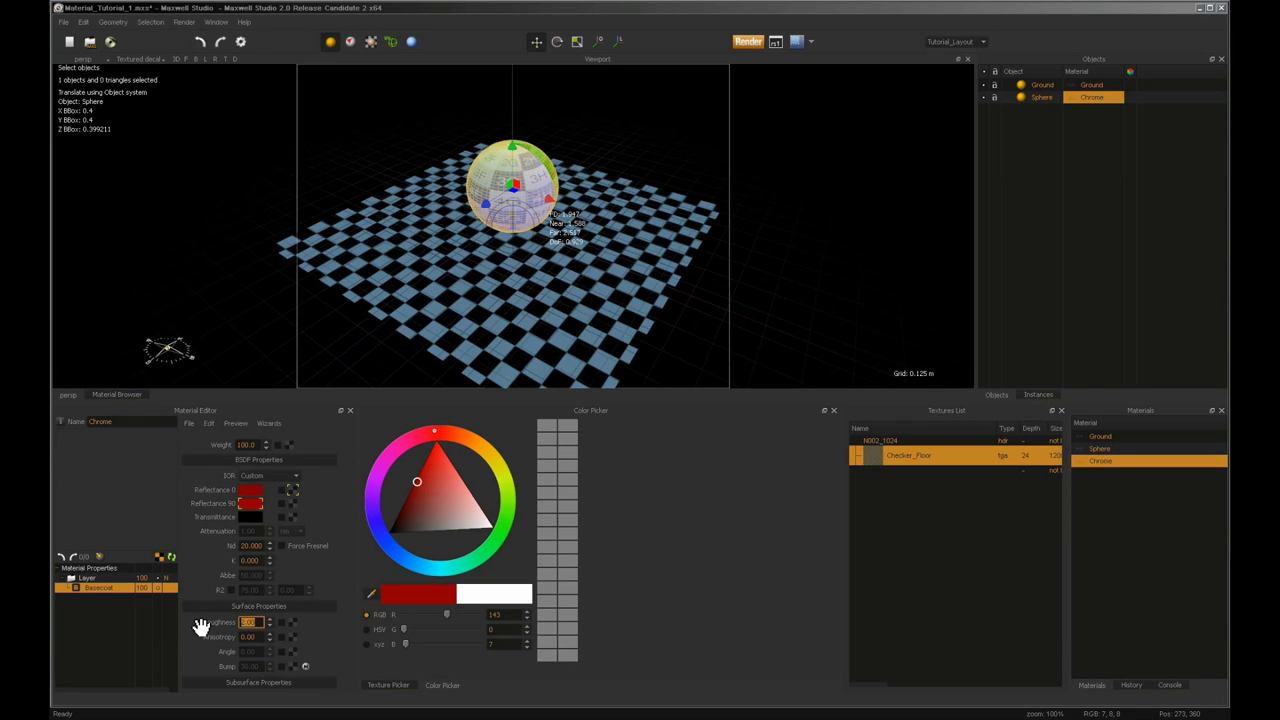
text(90)
key(Return)
Step: Add a second BSDF to the Chrome material's layer and rename it Clearcoat
right_click(89, 612)
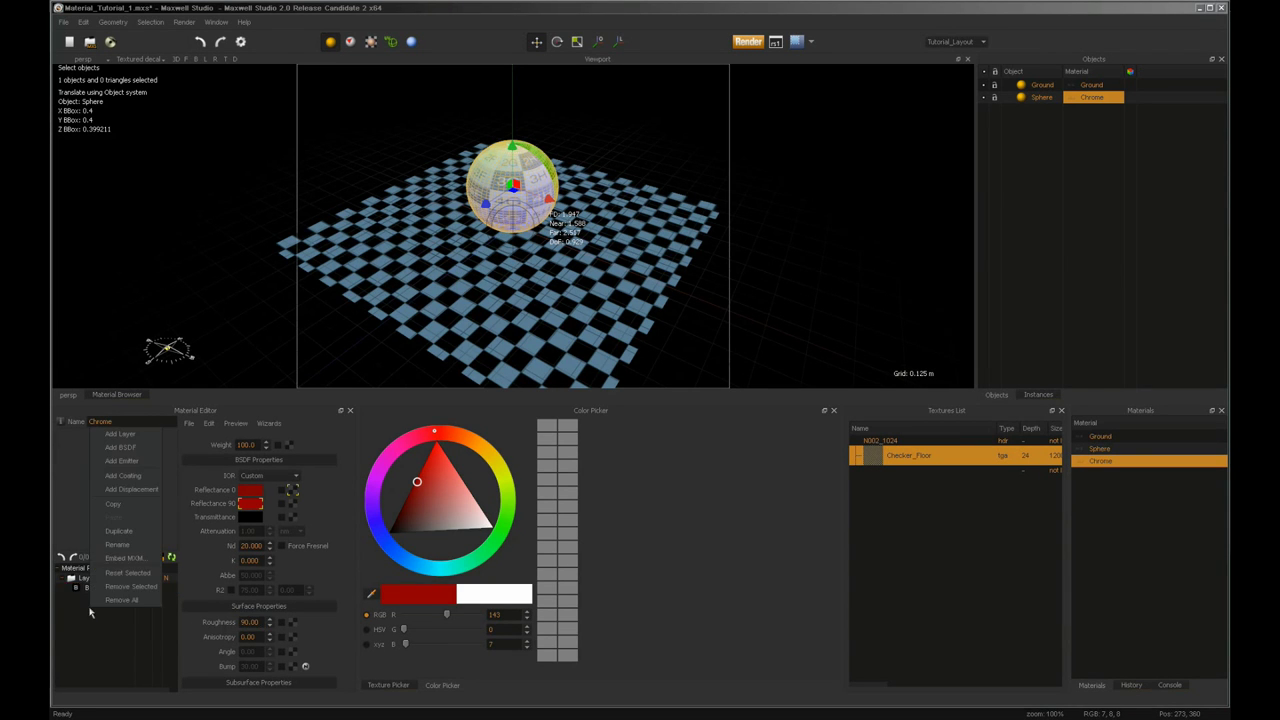
click(130, 447)
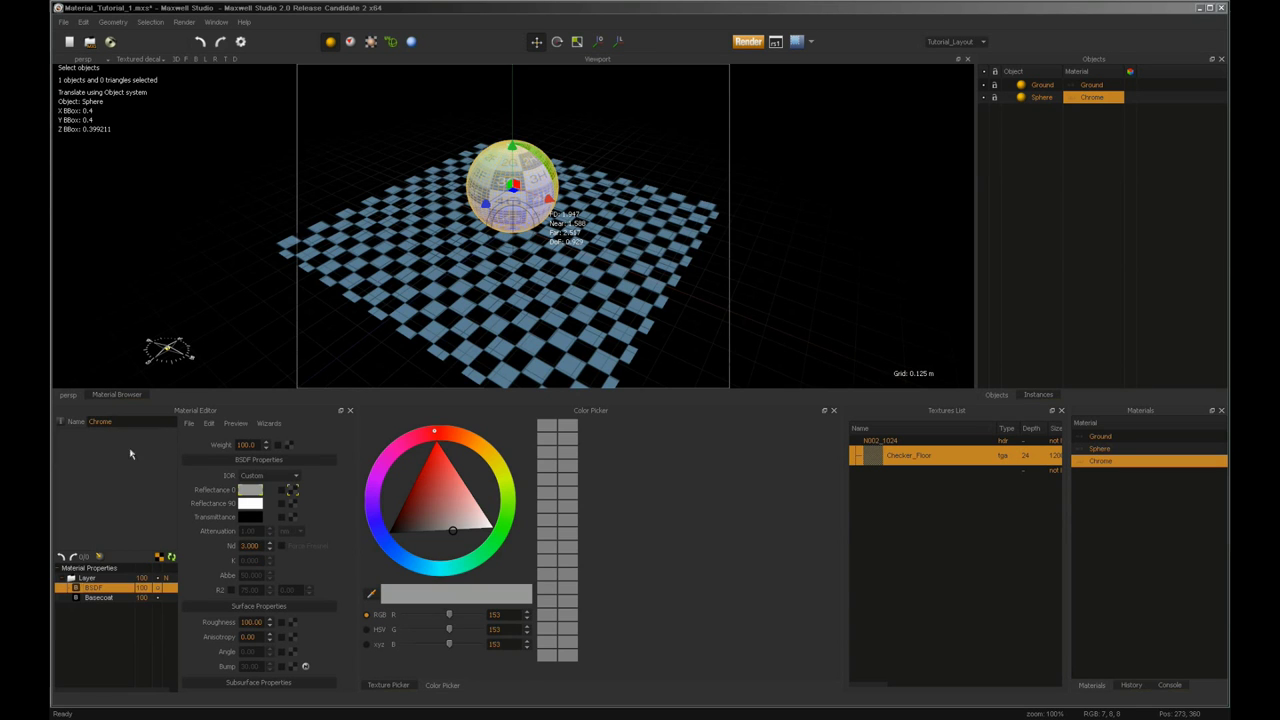
double_click(100, 589)
text(Clearcoat)
key(Return)
Step: Set the Clearcoat BSDF's roughness to 0 and its Nd to 20
double_click(250, 622)
text(0)
key(Return)
double_click(250, 545)
text(20)
key(Return)
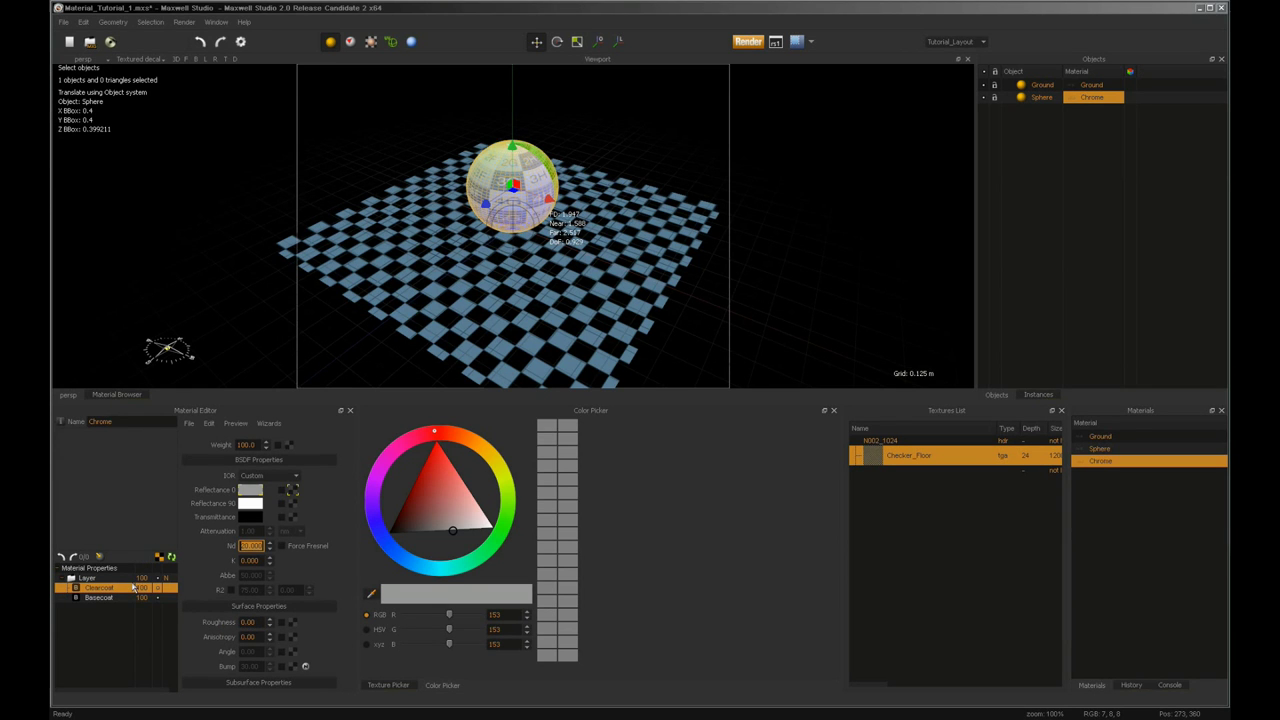
Step: Compare the reflectance and surface properties of the Clearcoat and Basecoat BSDFs
click(100, 598)
click(103, 589)
click(101, 598)
click(103, 589)
click(103, 598)
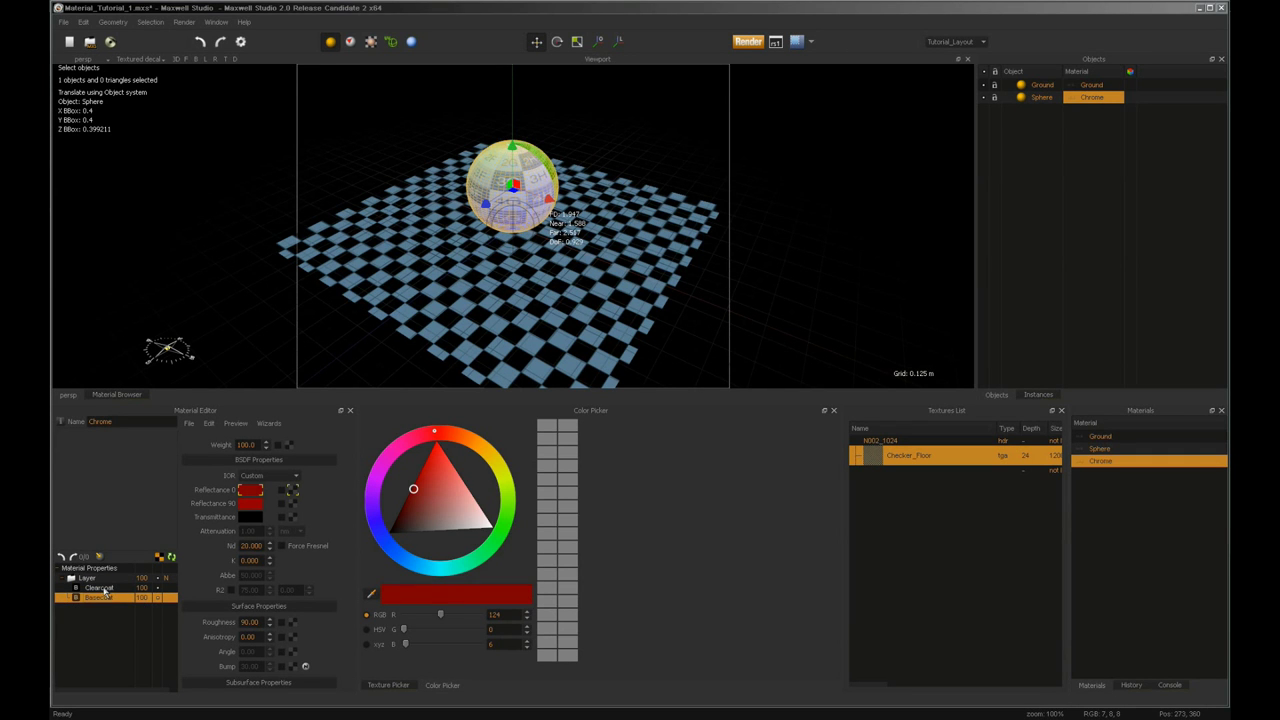
click(104, 606)
click(104, 598)
click(104, 589)
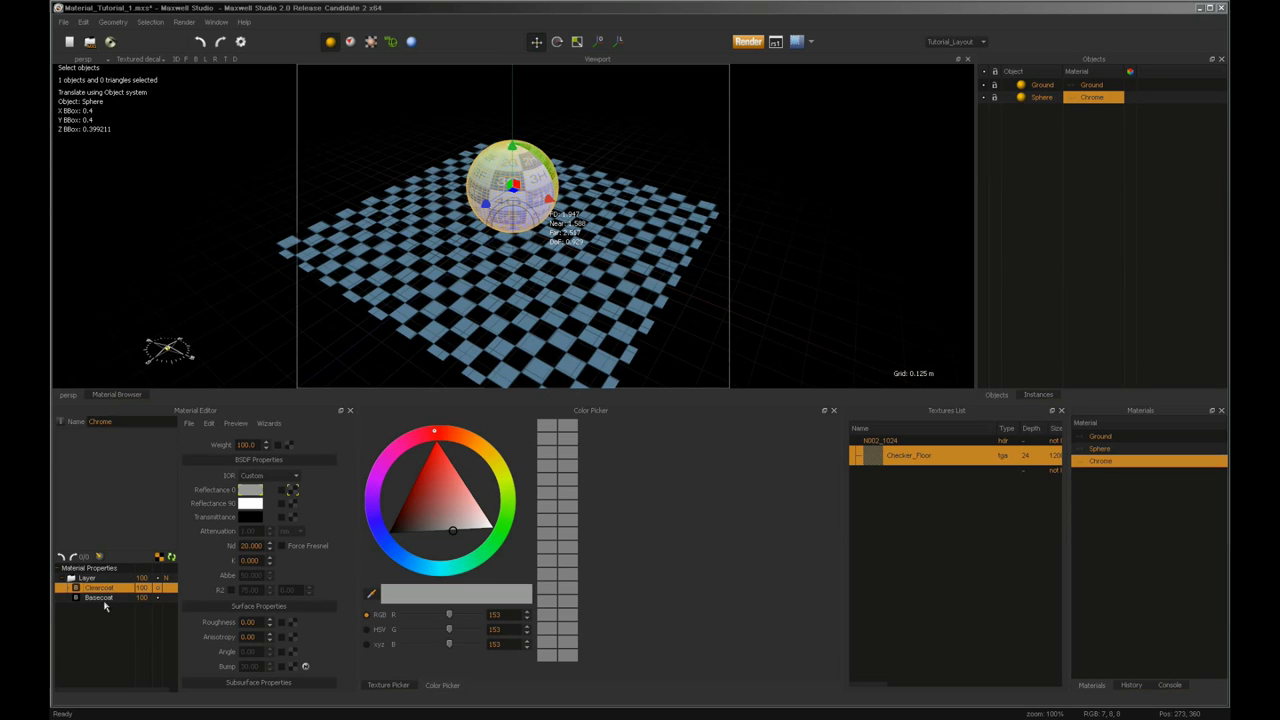
click(106, 598)
click(104, 590)
Step: Set the Basecoat's weight to 70 and the Clearcoat's weight to 30, and render the scene
click(145, 597)
click(144, 589)
click(143, 597)
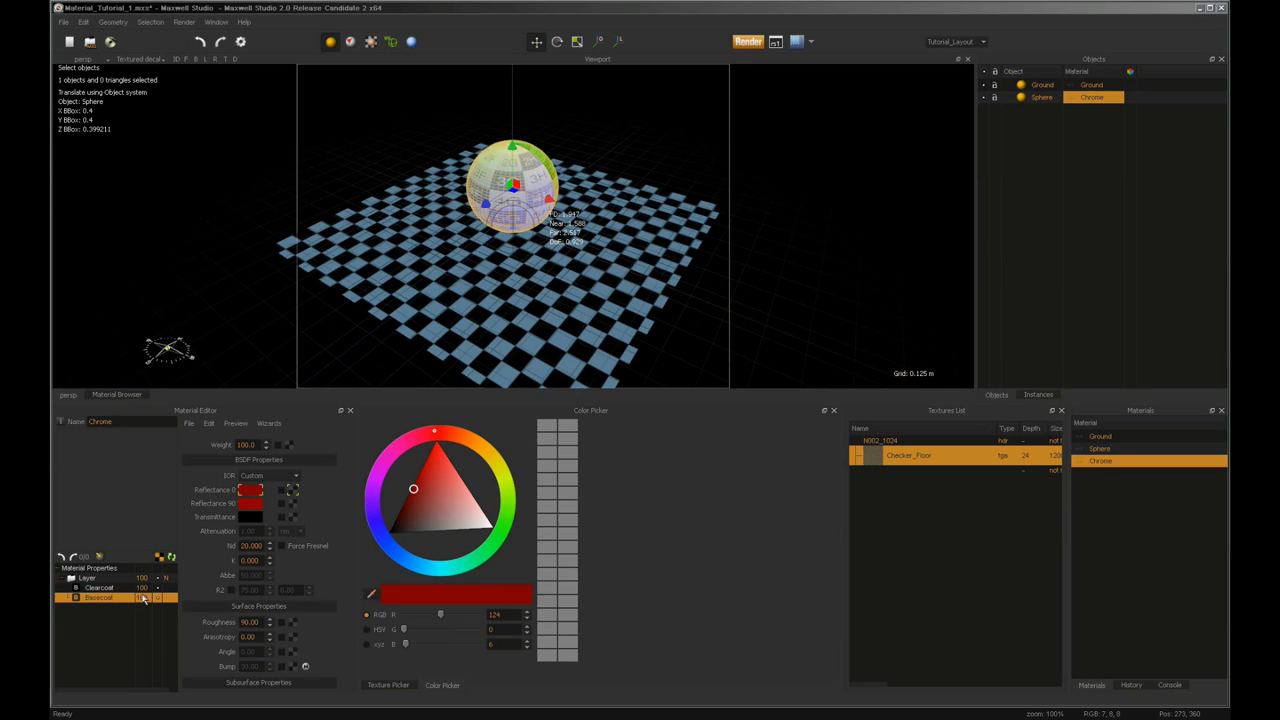
click(144, 589)
click(143, 597)
click(143, 589)
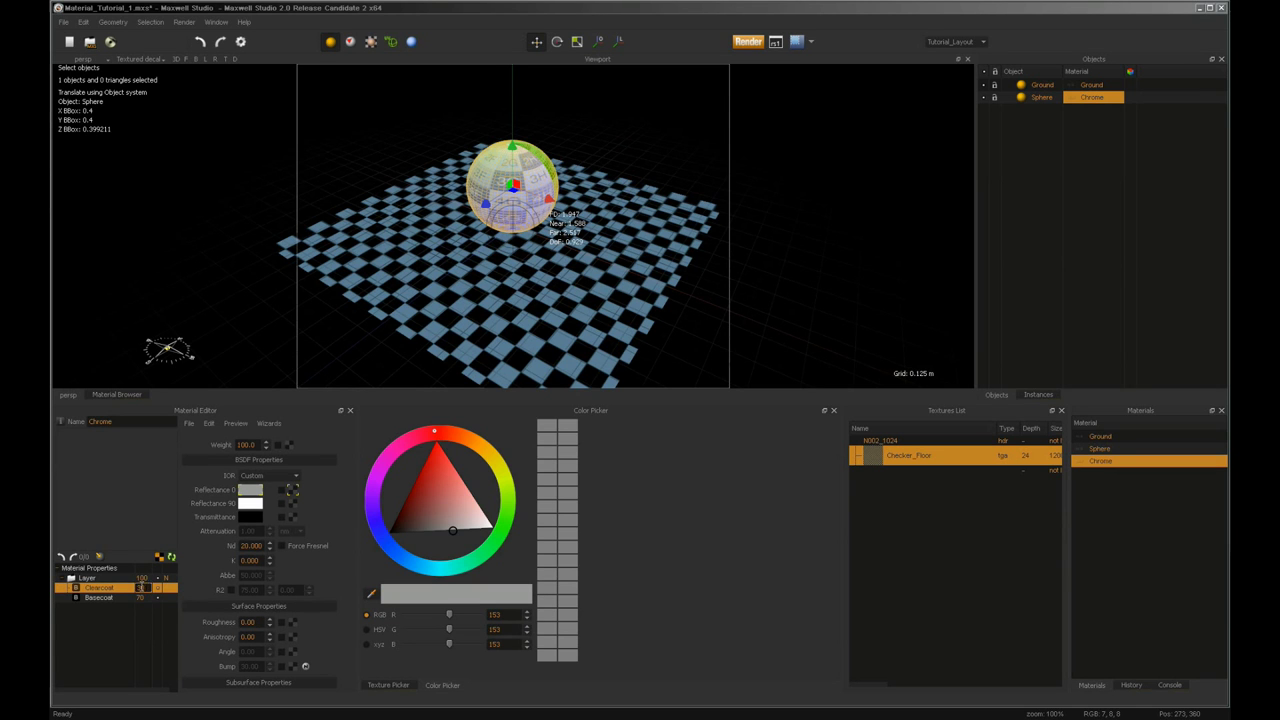
double_click(143, 589)
text(30)
click(111, 589)
click(110, 597)
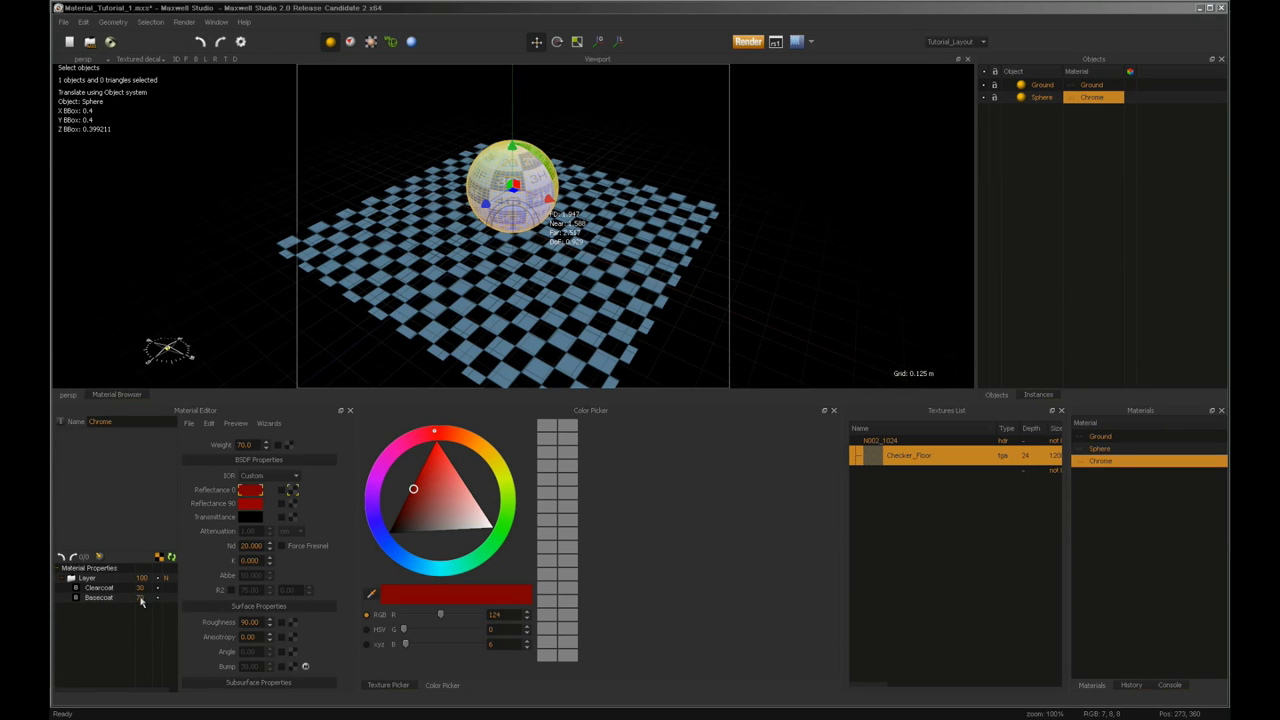
click(745, 44)
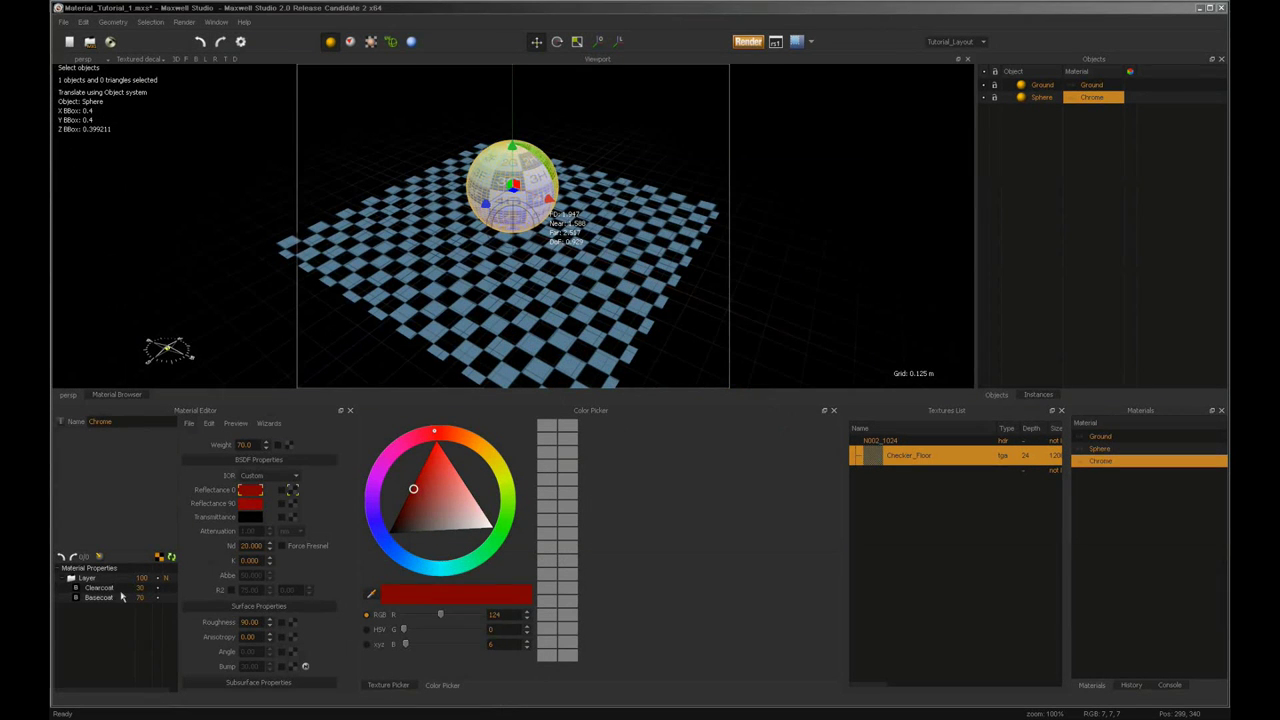
Step: Change the Clearcoat's weight to 5 and the Basecoat's weight to 95, and render the scene
click(136, 589)
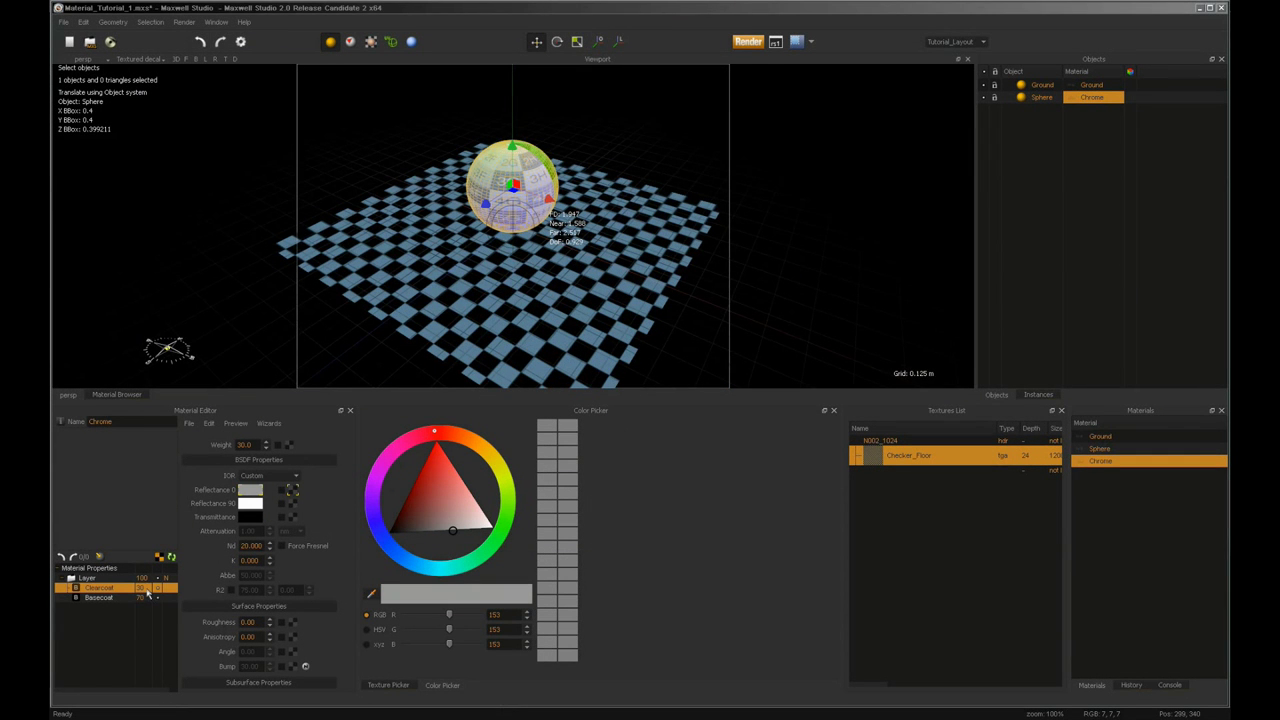
text(10)
key(BackSpace)
key(BackSpace)
text(5)
click(143, 597)
text(95)
key(Return)
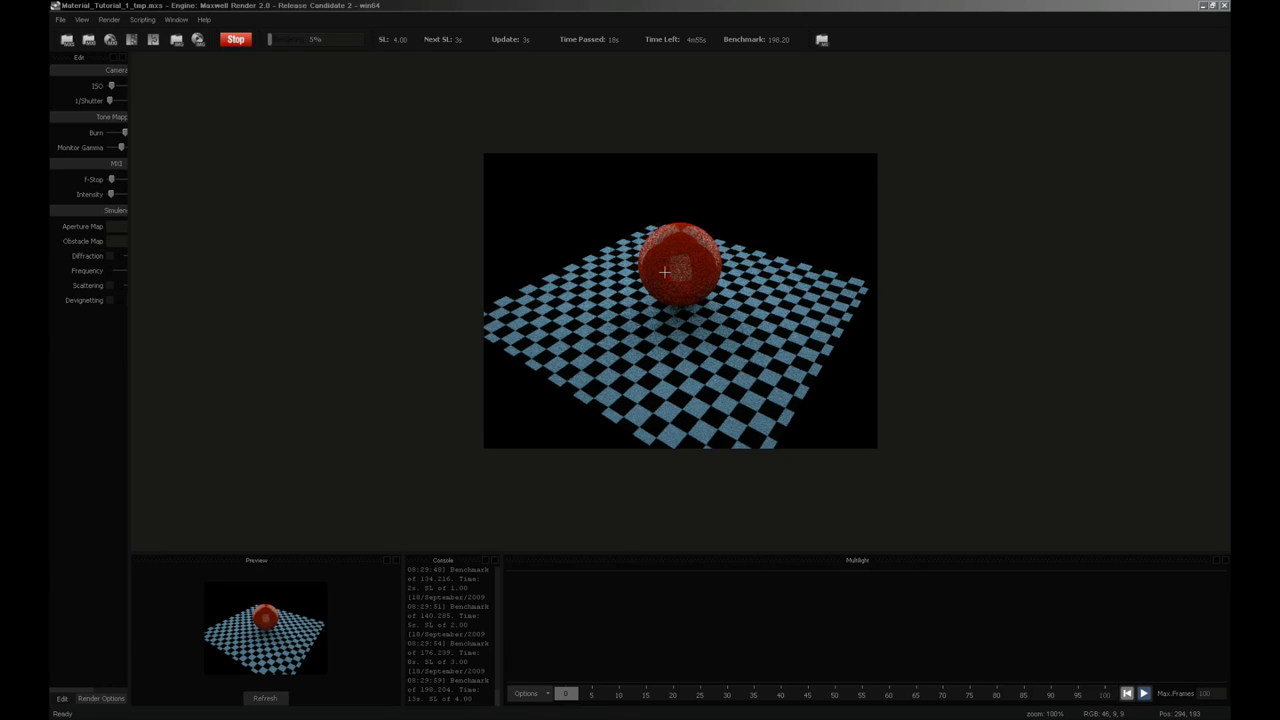
Step: Return to Maxwell Studio and review how the Basecoat and Clearcoat BSDFs differ in properties and weight
key(alt+Tab)
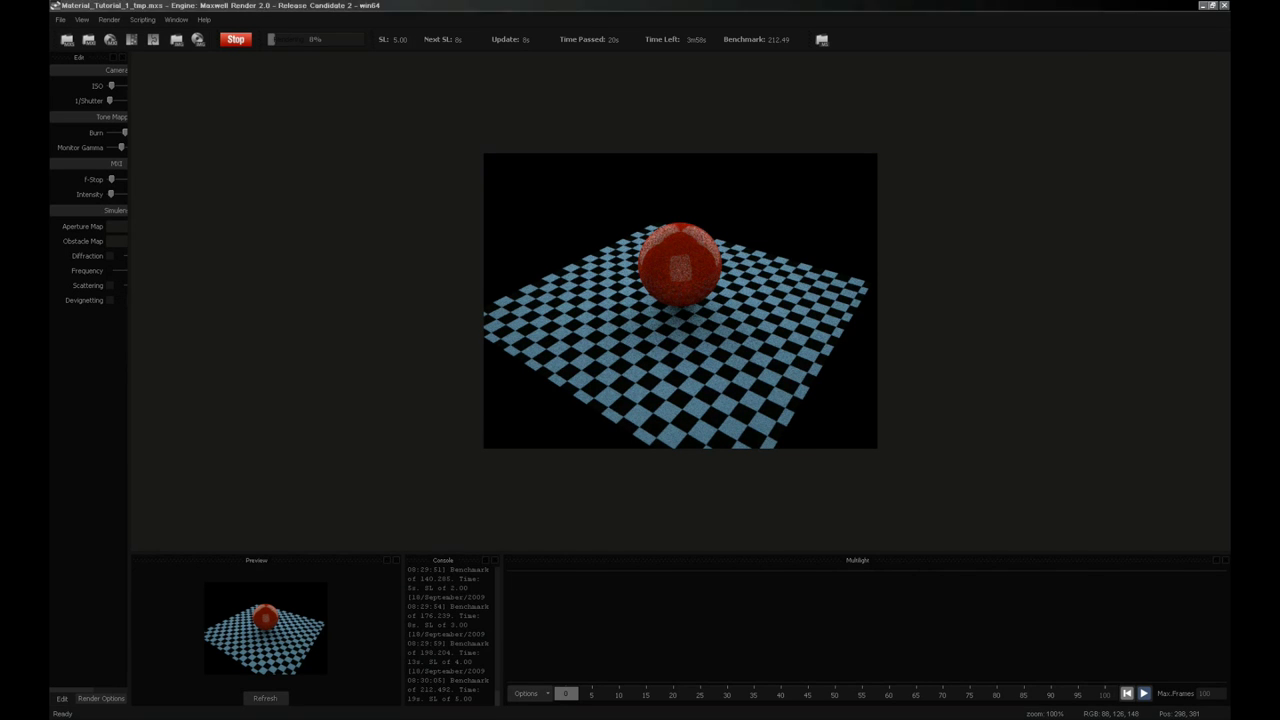
click(99, 610)
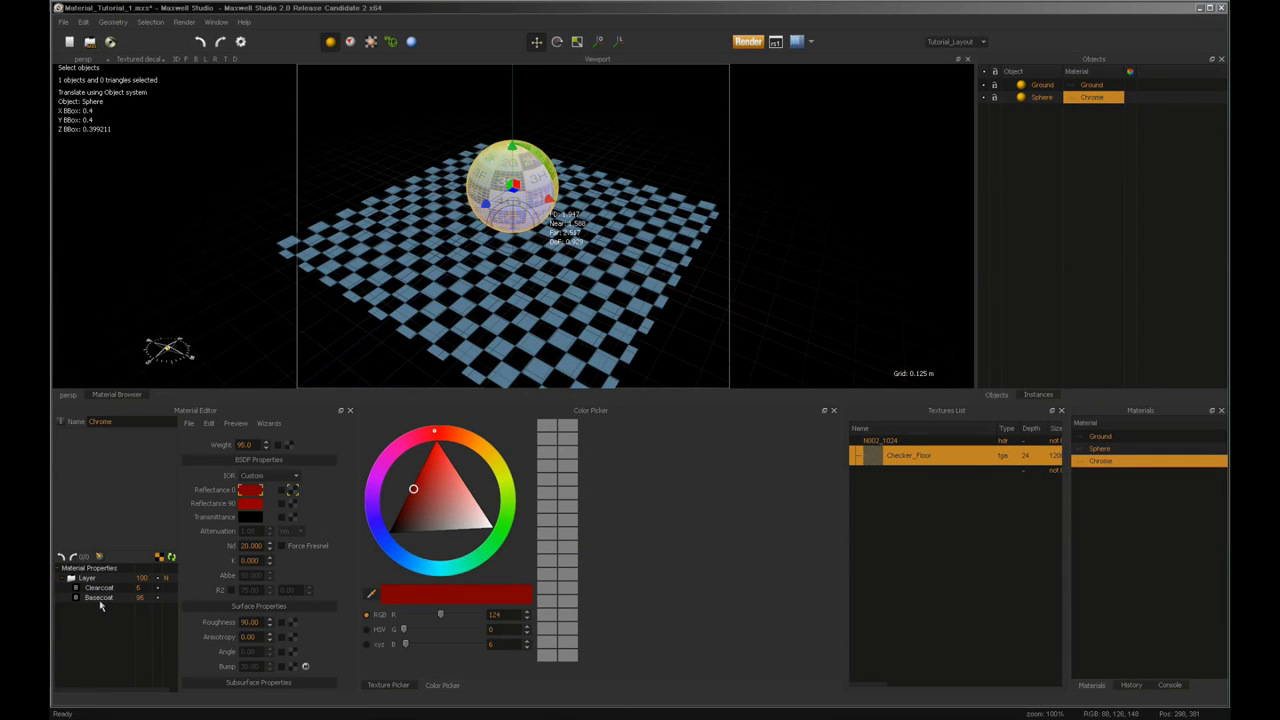
click(104, 598)
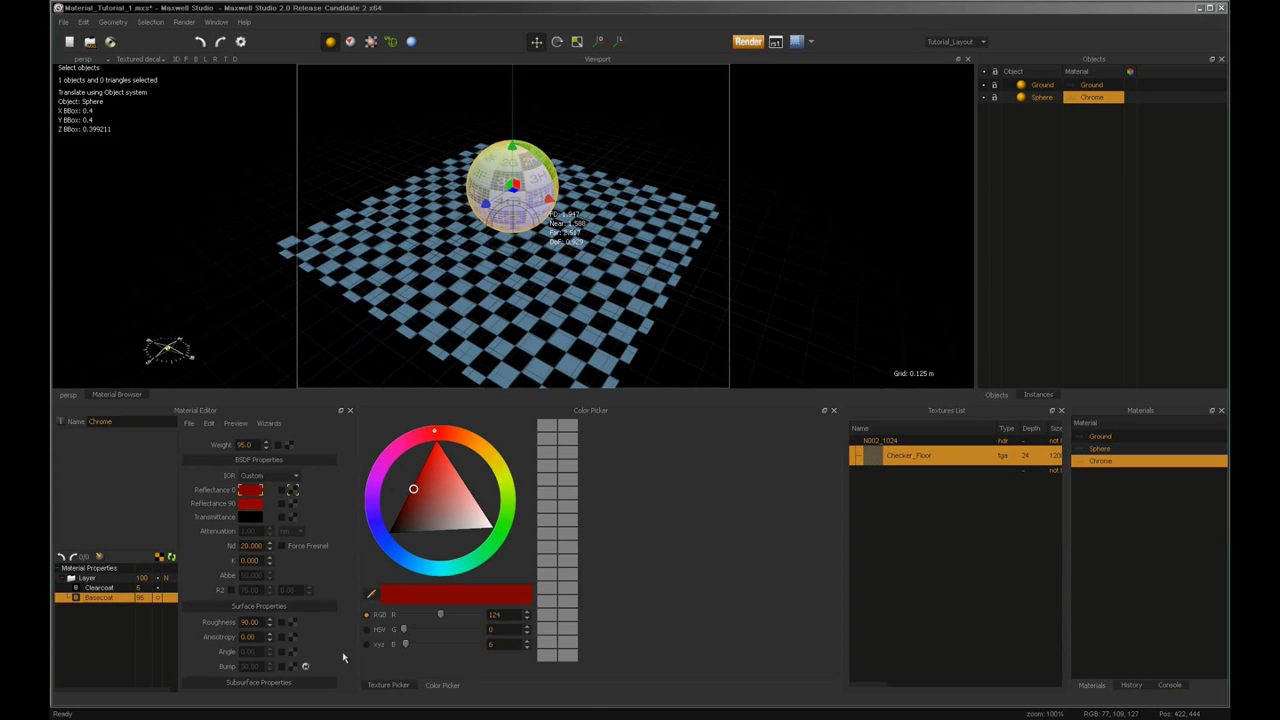
click(105, 625)
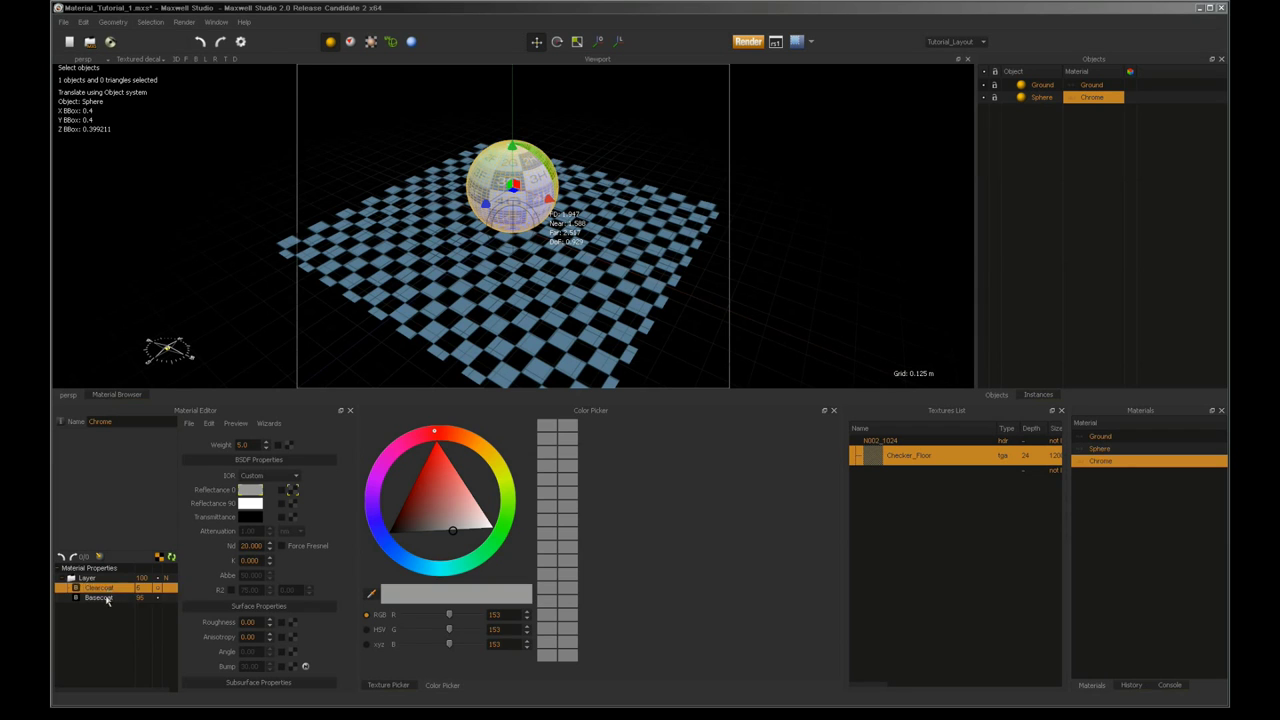
click(108, 597)
click(107, 589)
click(107, 597)
click(107, 589)
click(107, 598)
click(107, 589)
click(108, 598)
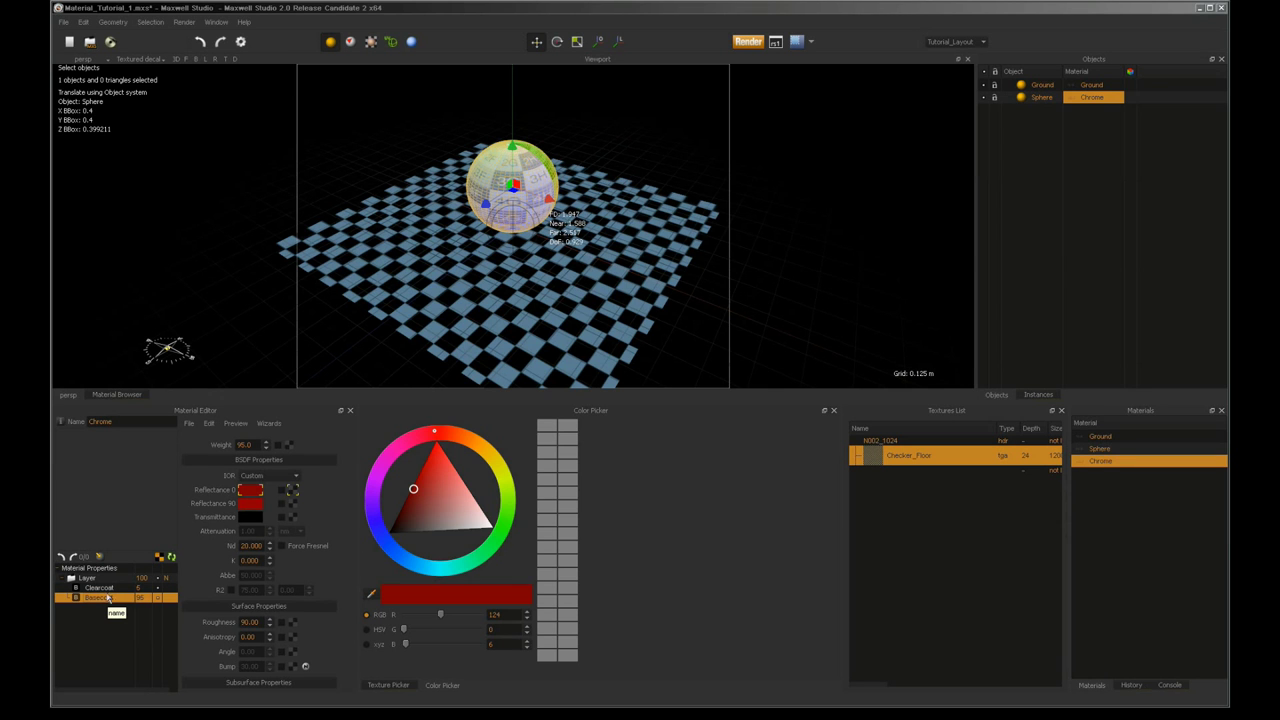
click(150, 588)
click(150, 598)
click(147, 590)
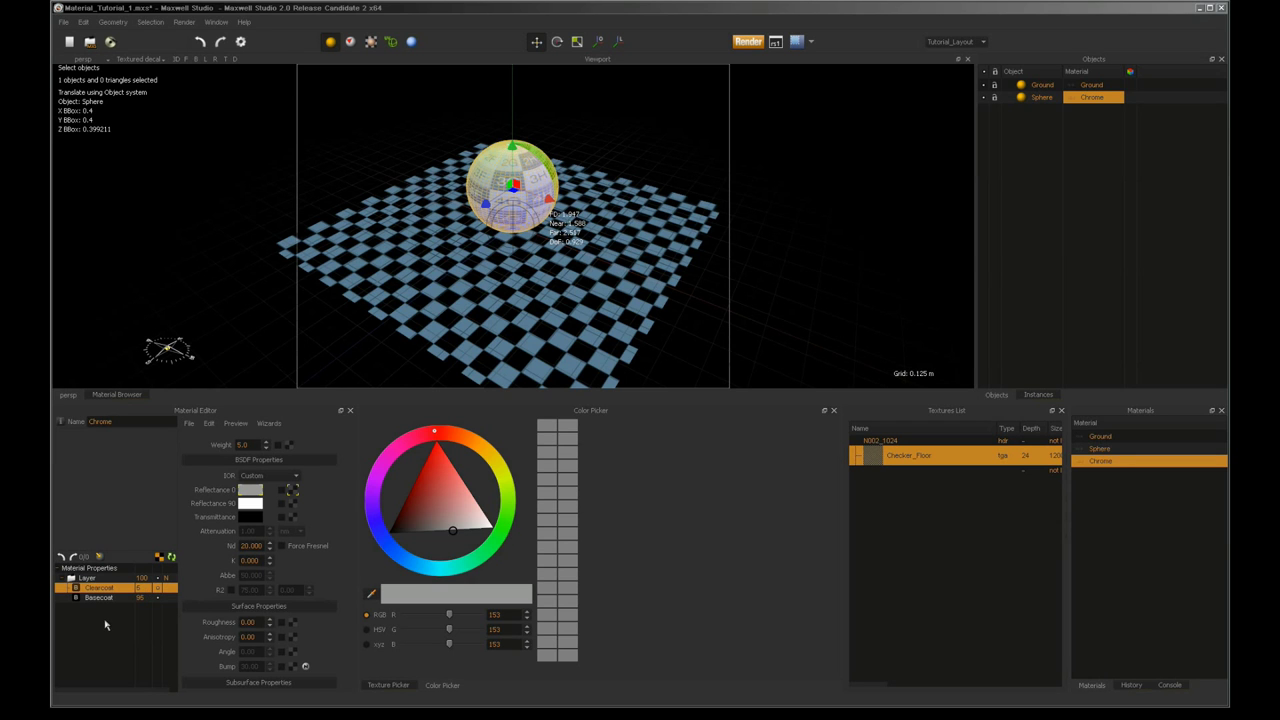
Step: Add a new layer to the Chrome material above the existing one
click(90, 579)
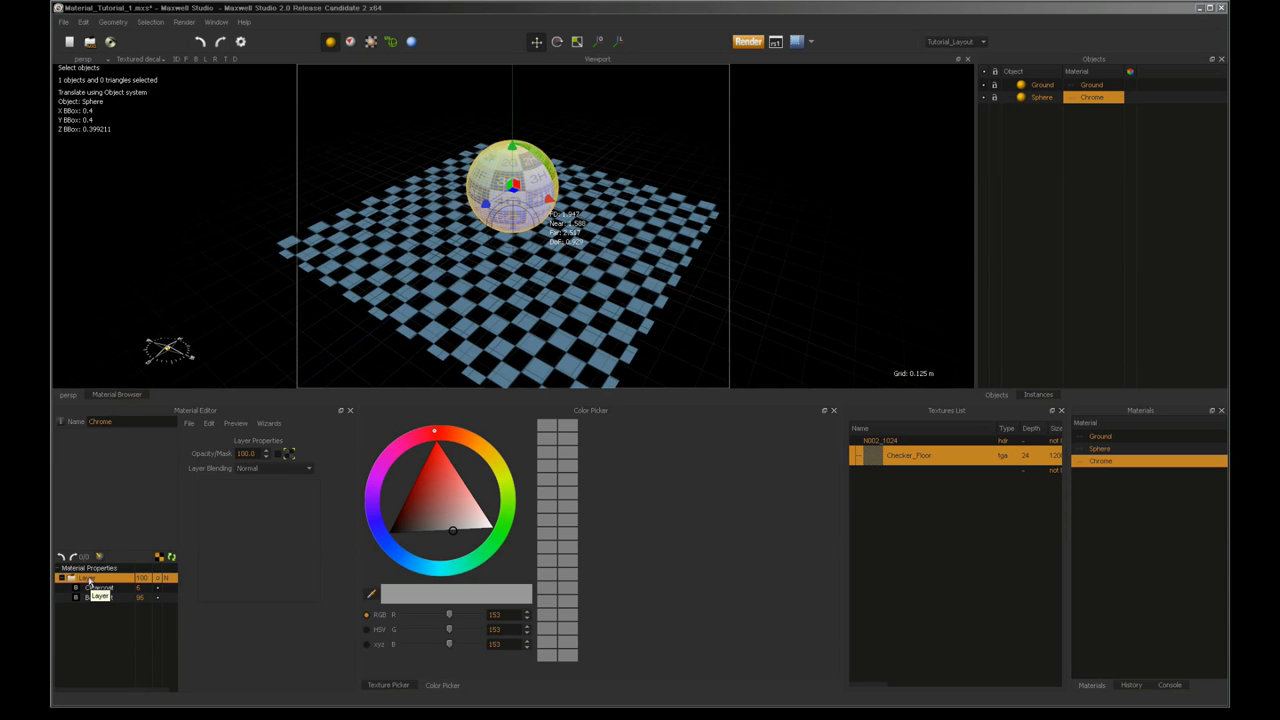
right_click(92, 616)
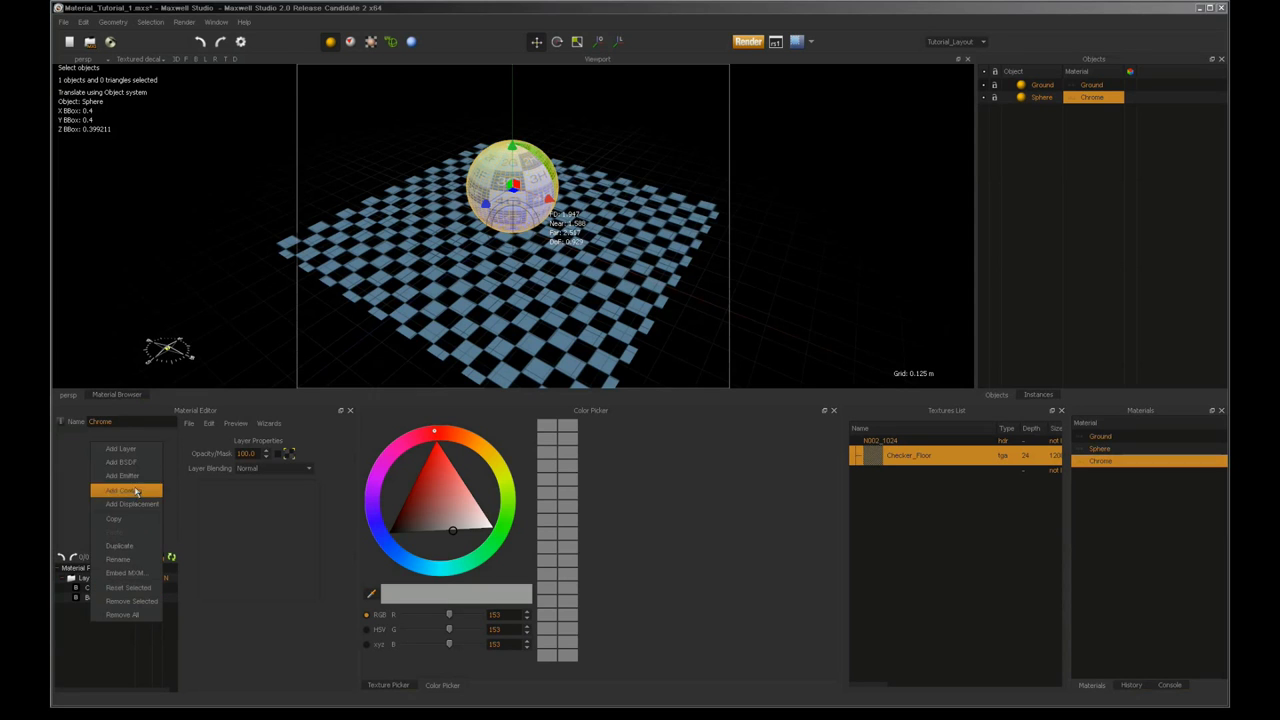
click(135, 450)
Step: Rename the layer containing Clearcoat and Basecoat as Base, and the new layer as Dirt
click(91, 580)
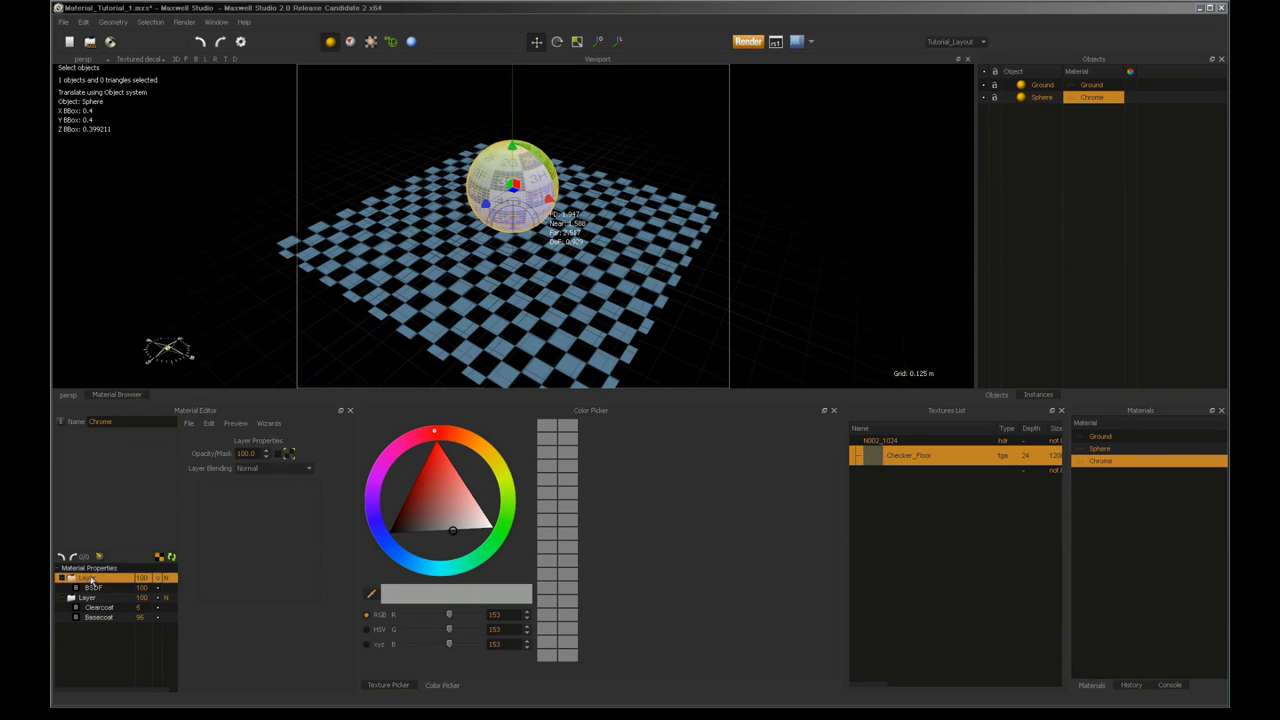
double_click(88, 598)
text(B)
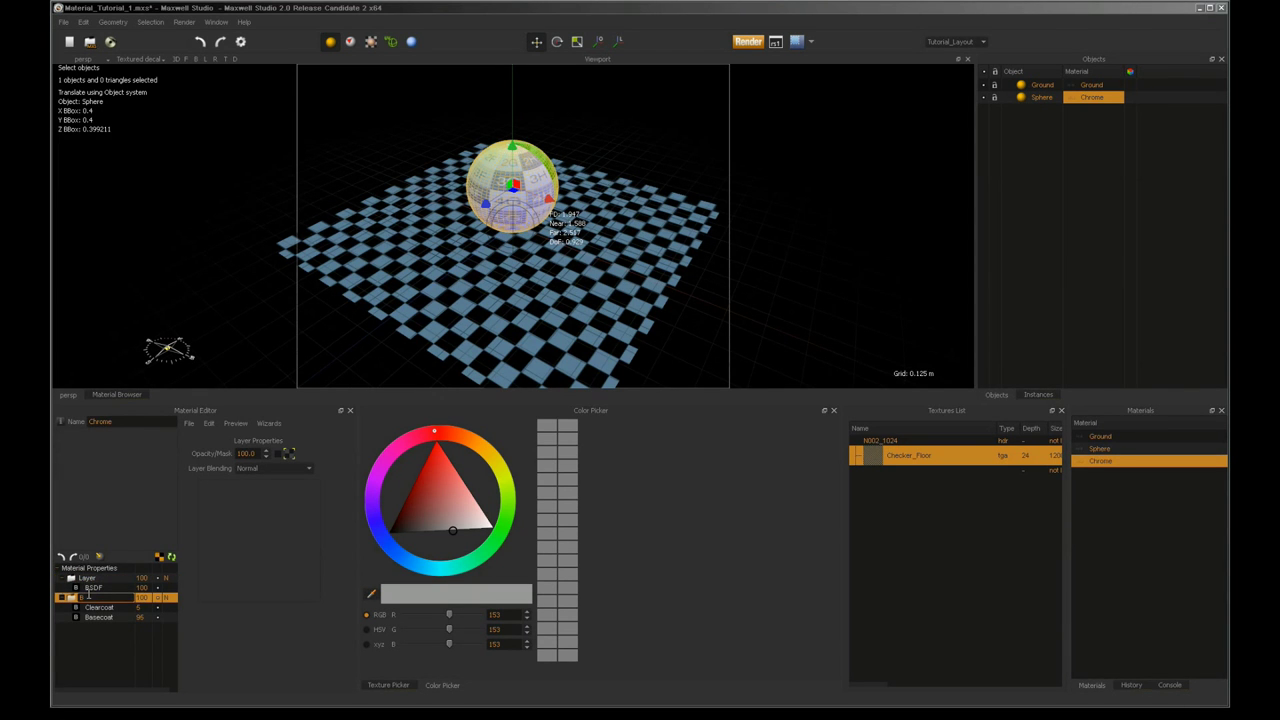
text(asic)
key(Return)
click(89, 579)
double_click(89, 579)
text(Det)
key(Return)
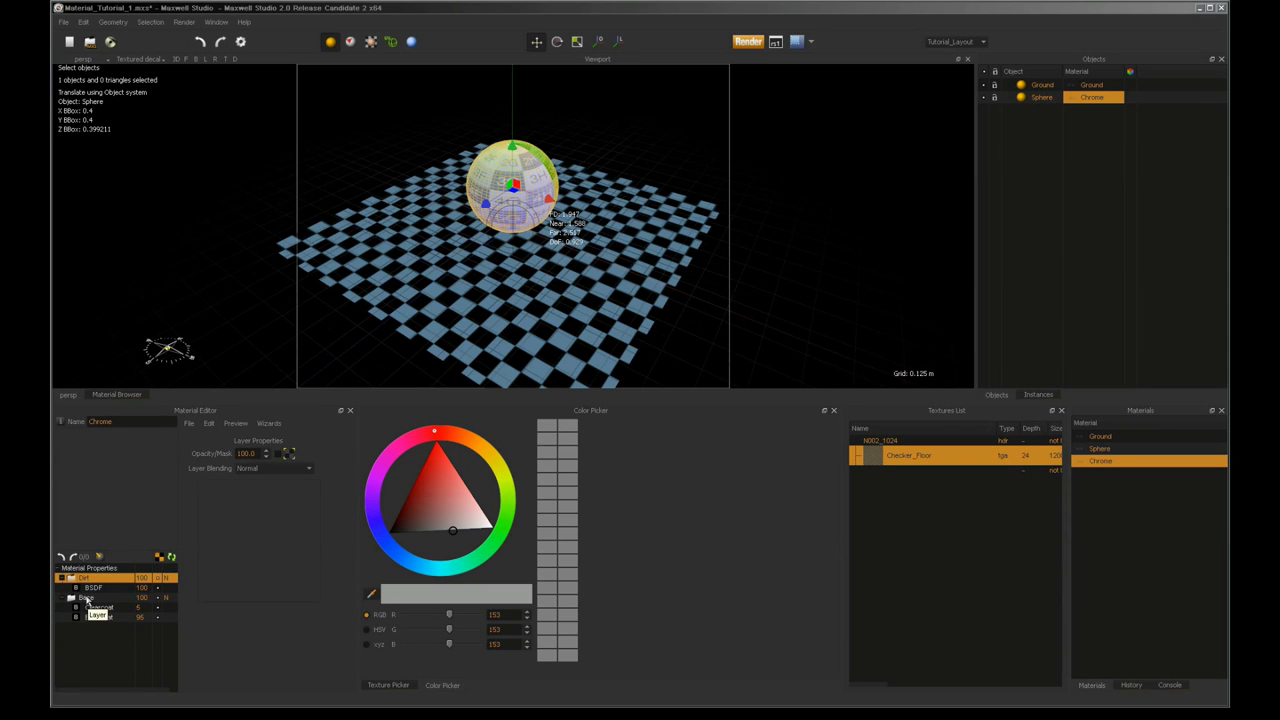
click(87, 598)
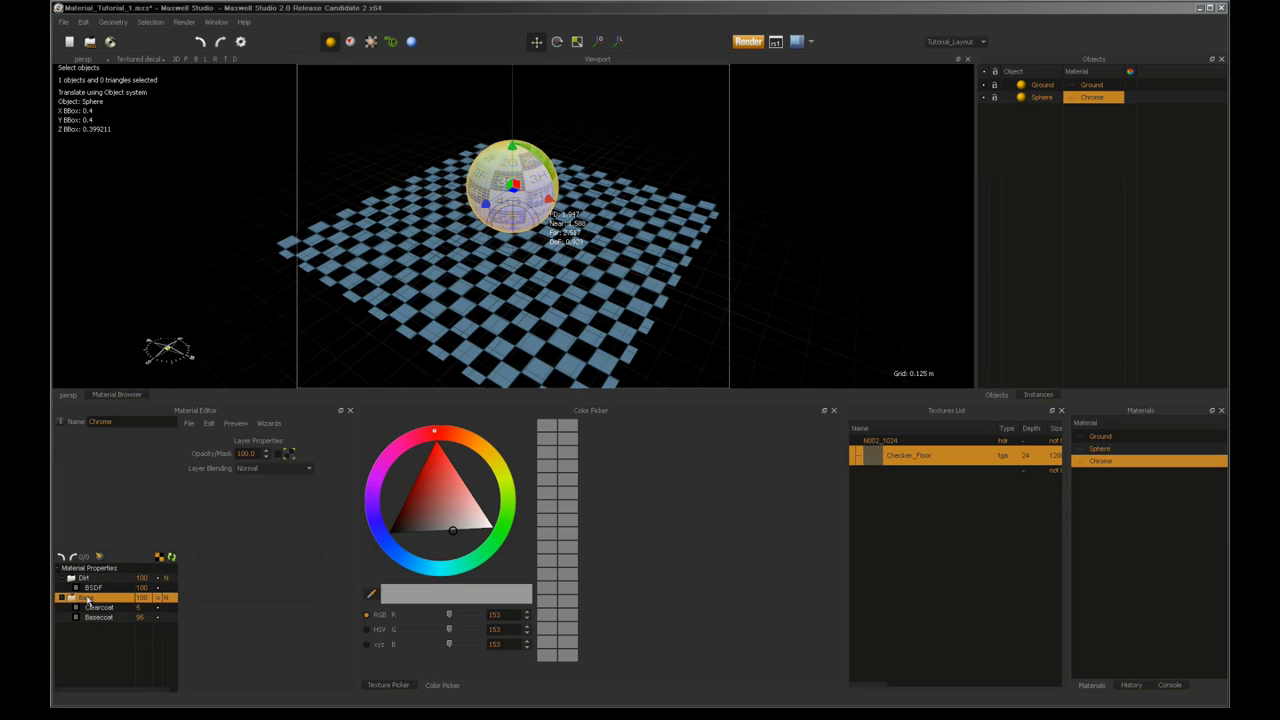
click(85, 579)
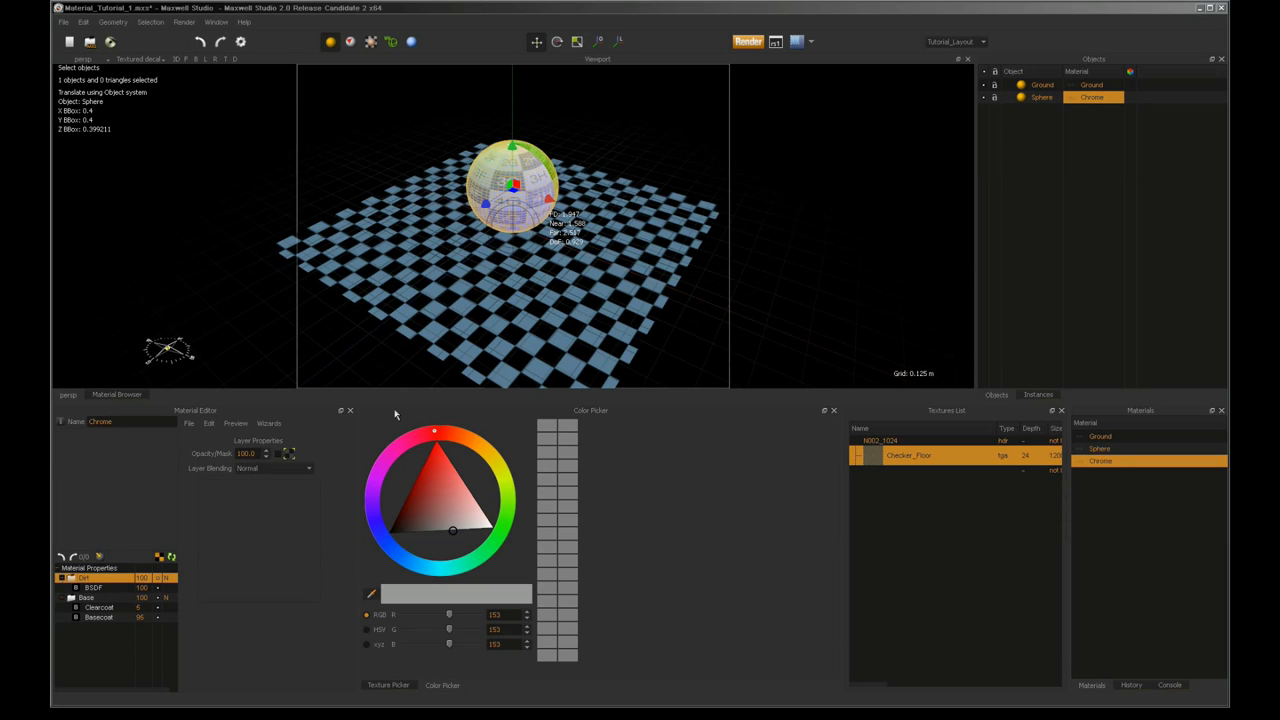
click(85, 598)
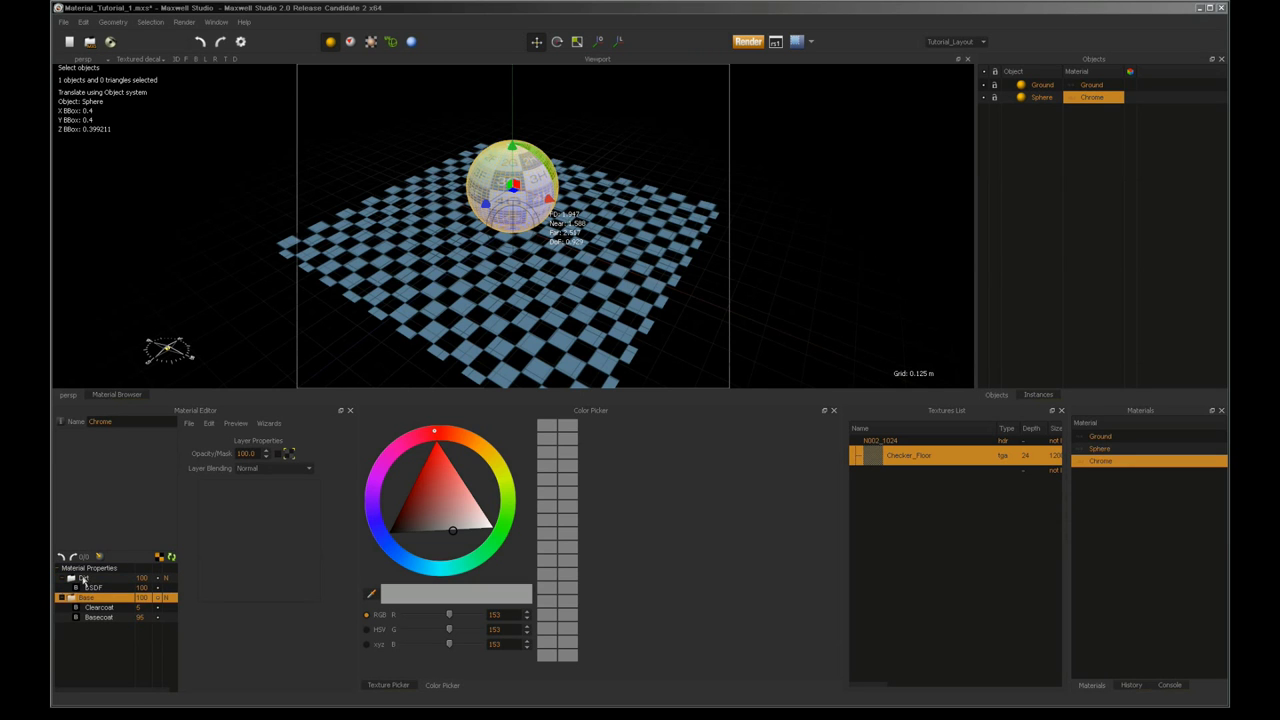
Step: Move the Base layer above the Dirt layer, and return Dirt to the top of the stack
drag(85, 598, 87, 580)
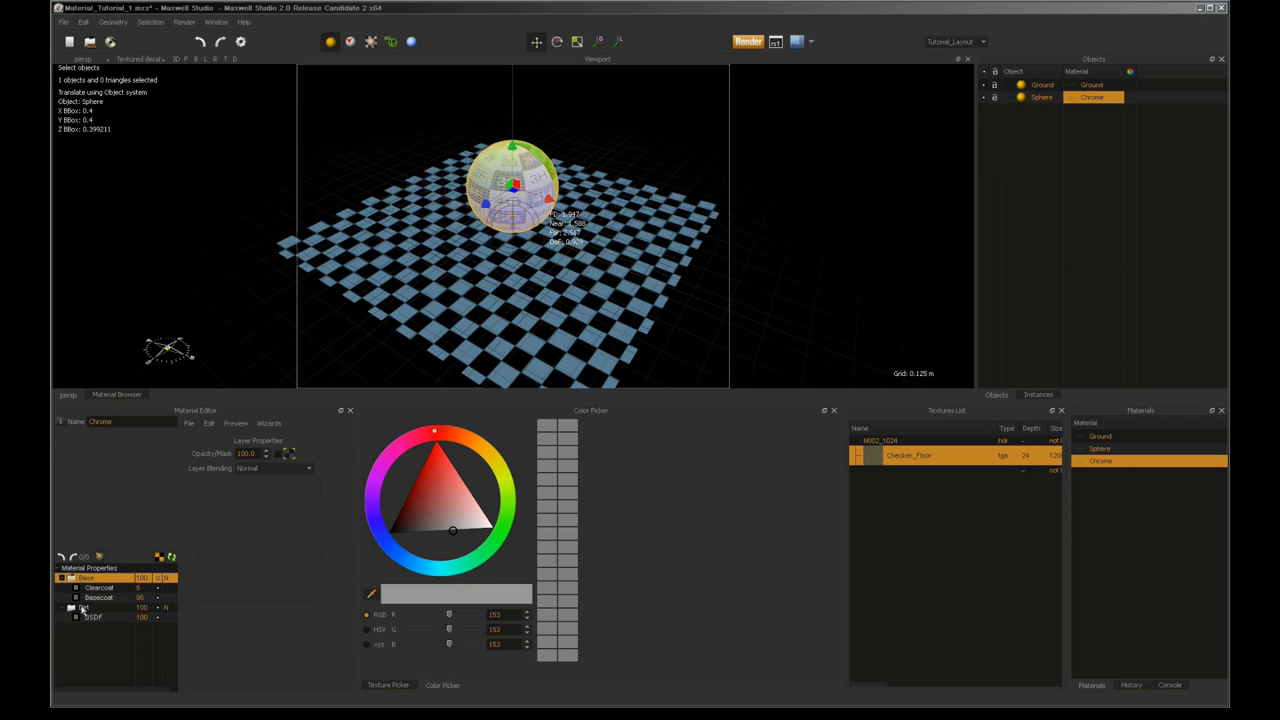
drag(83, 611, 70, 577)
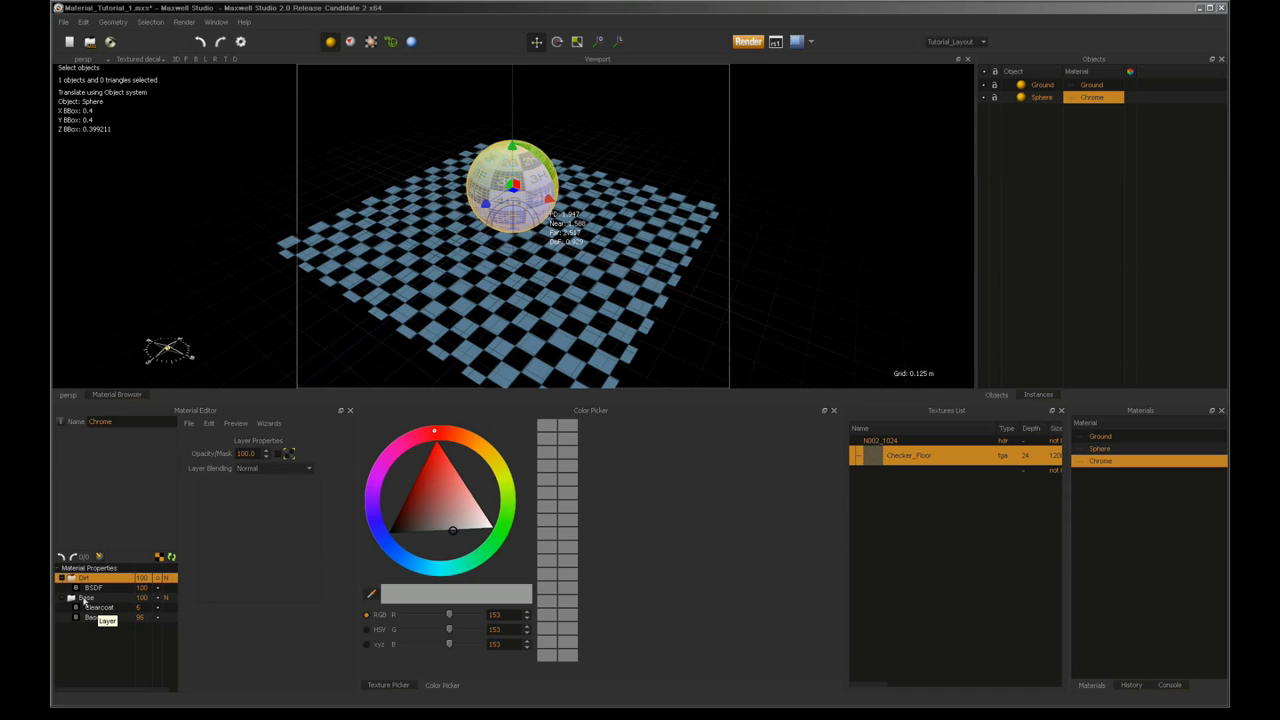
click(85, 600)
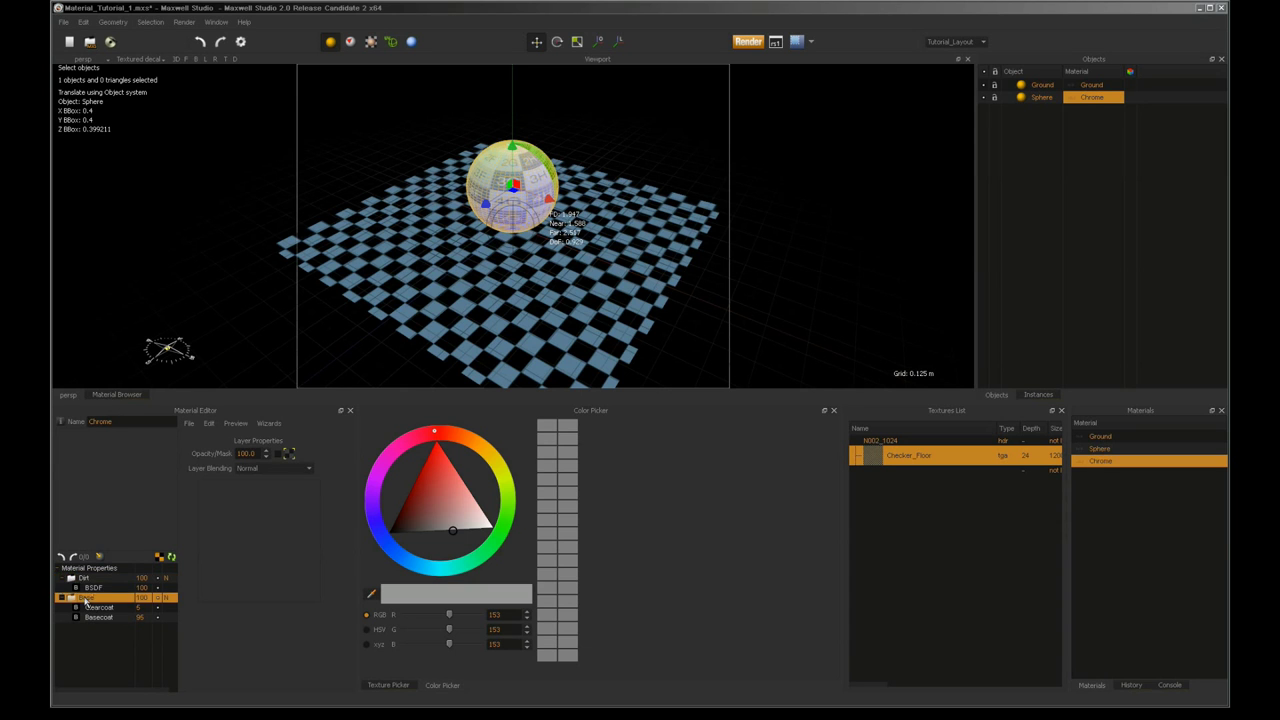
click(88, 578)
Step: Load ground_02.jpg as the Reflectance 0 texture of the Dirt layer's BSDF
click(91, 589)
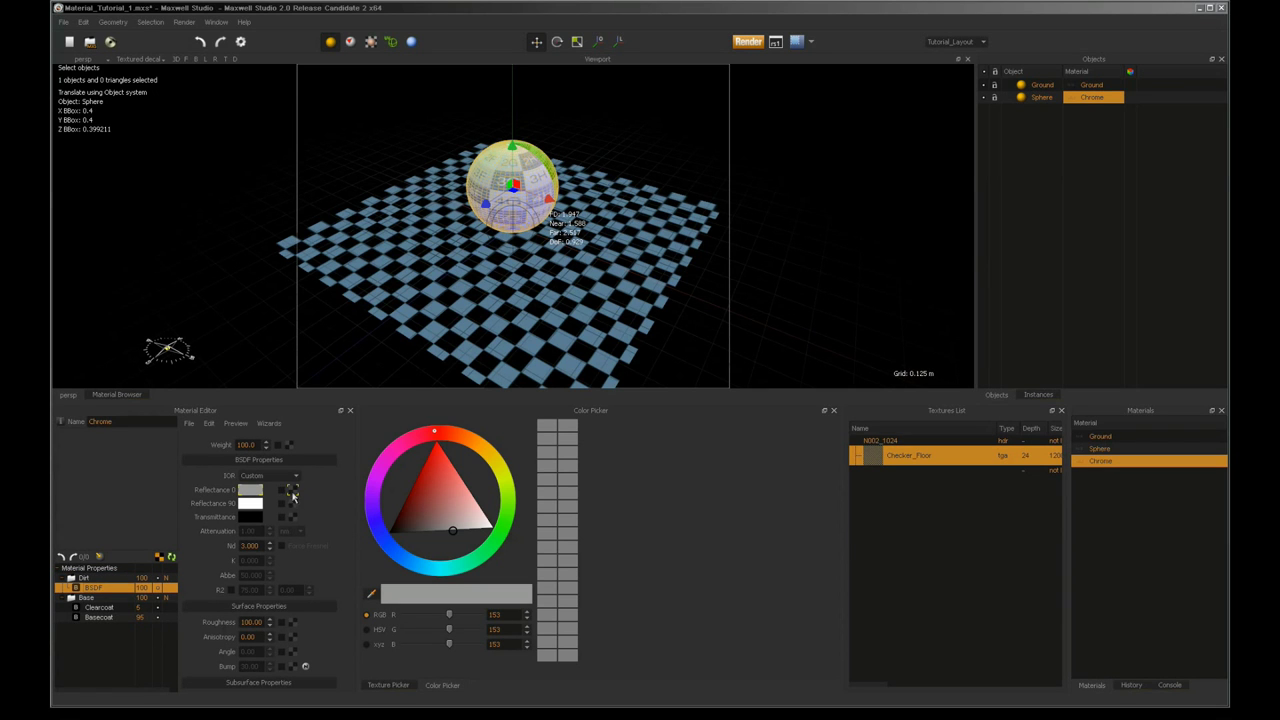
click(294, 490)
click(448, 607)
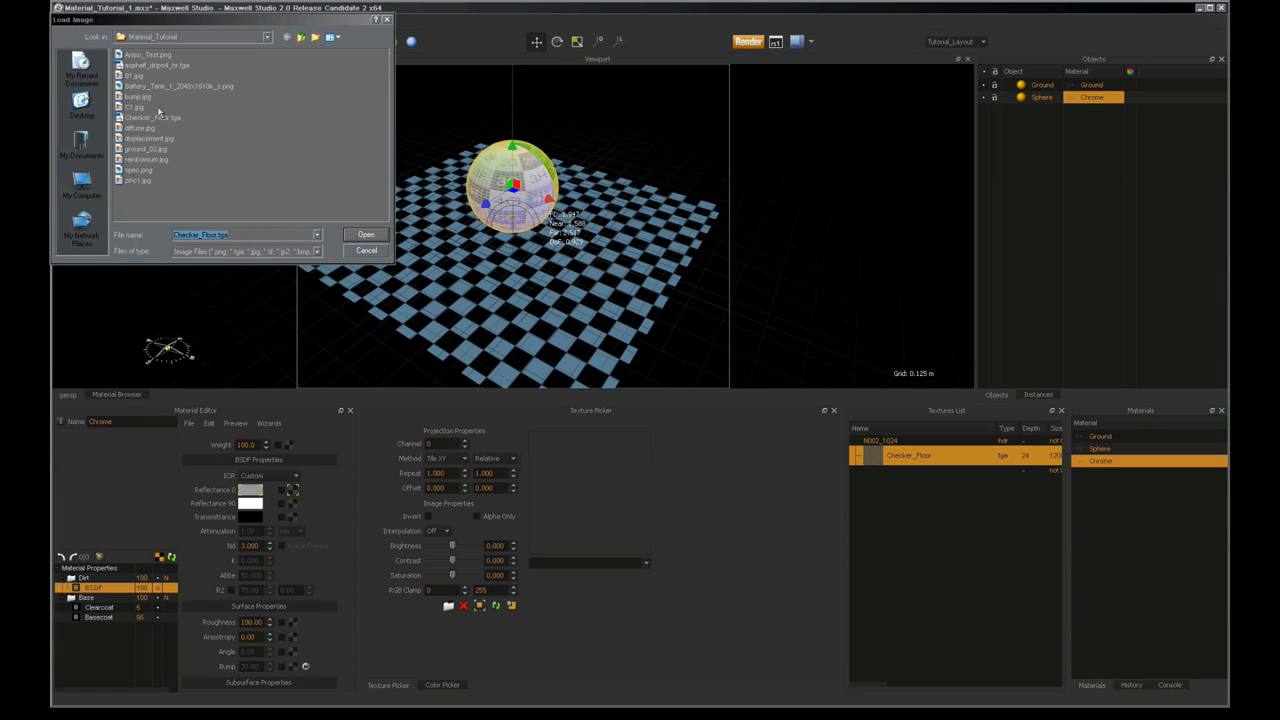
click(145, 149)
click(366, 235)
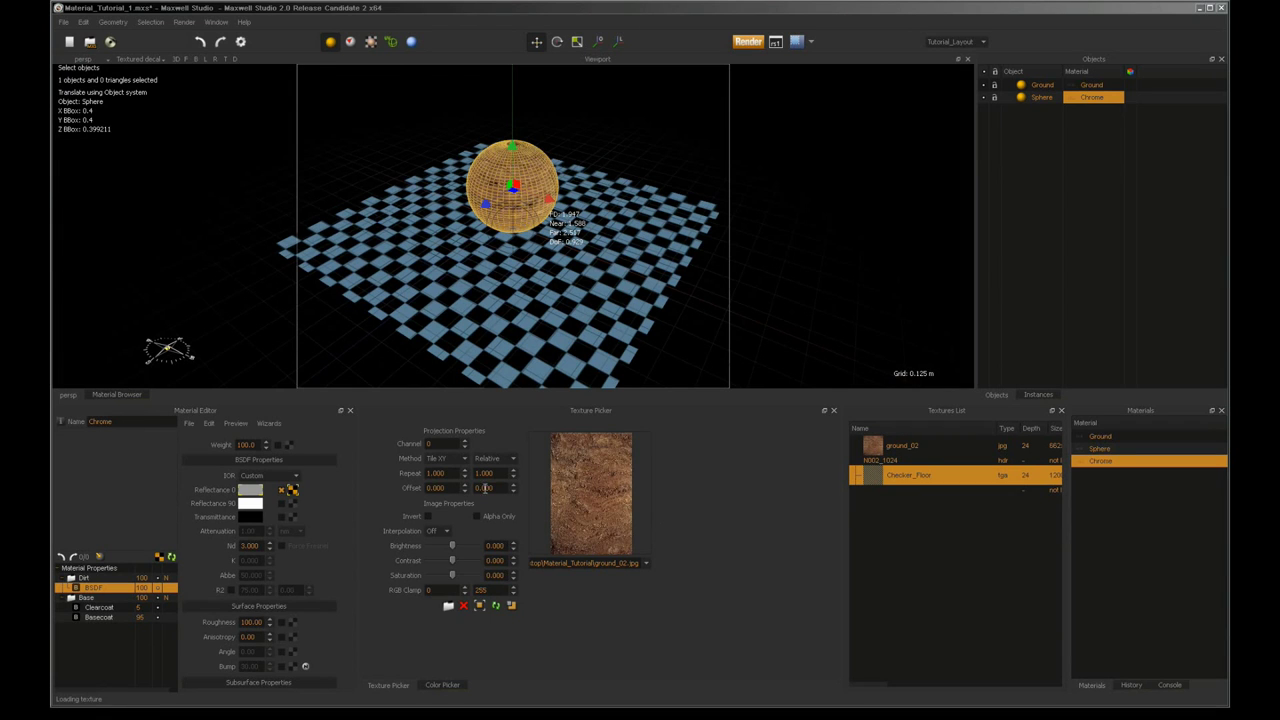
Step: Set the Dirt BSDF's roughness to 95 and apply the ground_02 texture to its Reflectance 90
double_click(256, 623)
drag(873, 446, 290, 505)
click(250, 503)
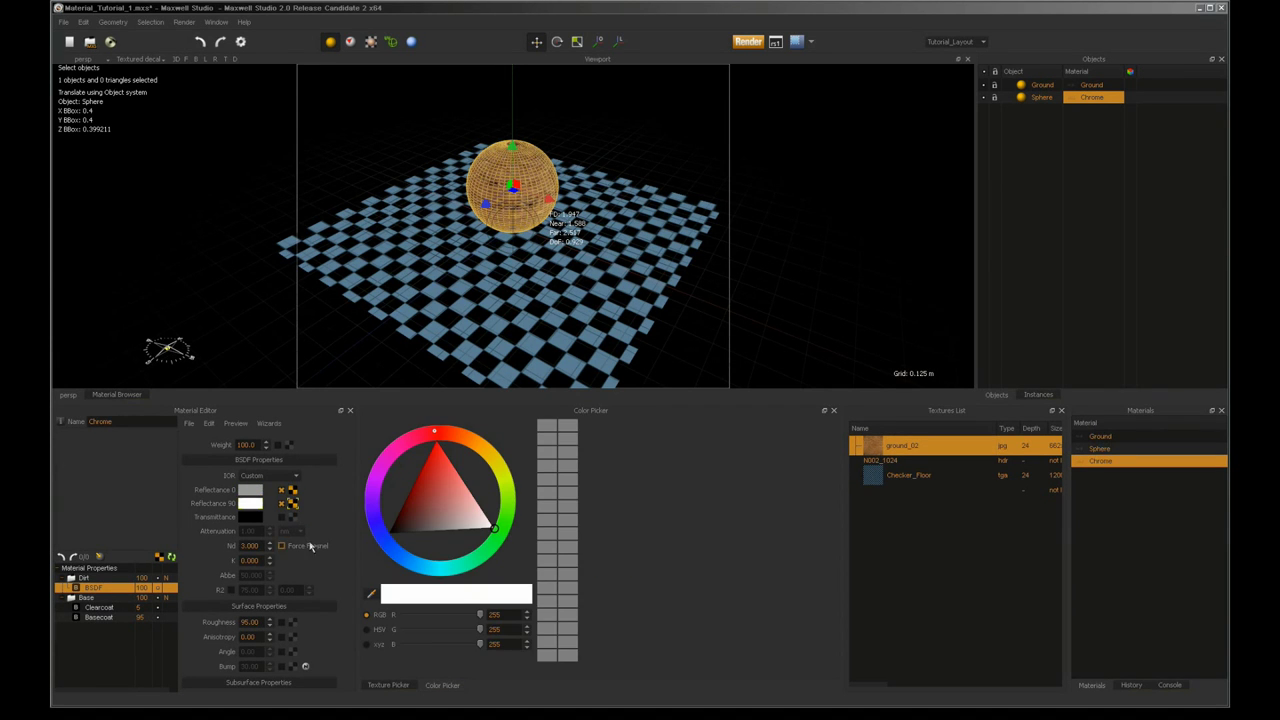
Step: Set the brightness of the Dirt BSDF's Reflectance 90 texture to 10
click(294, 506)
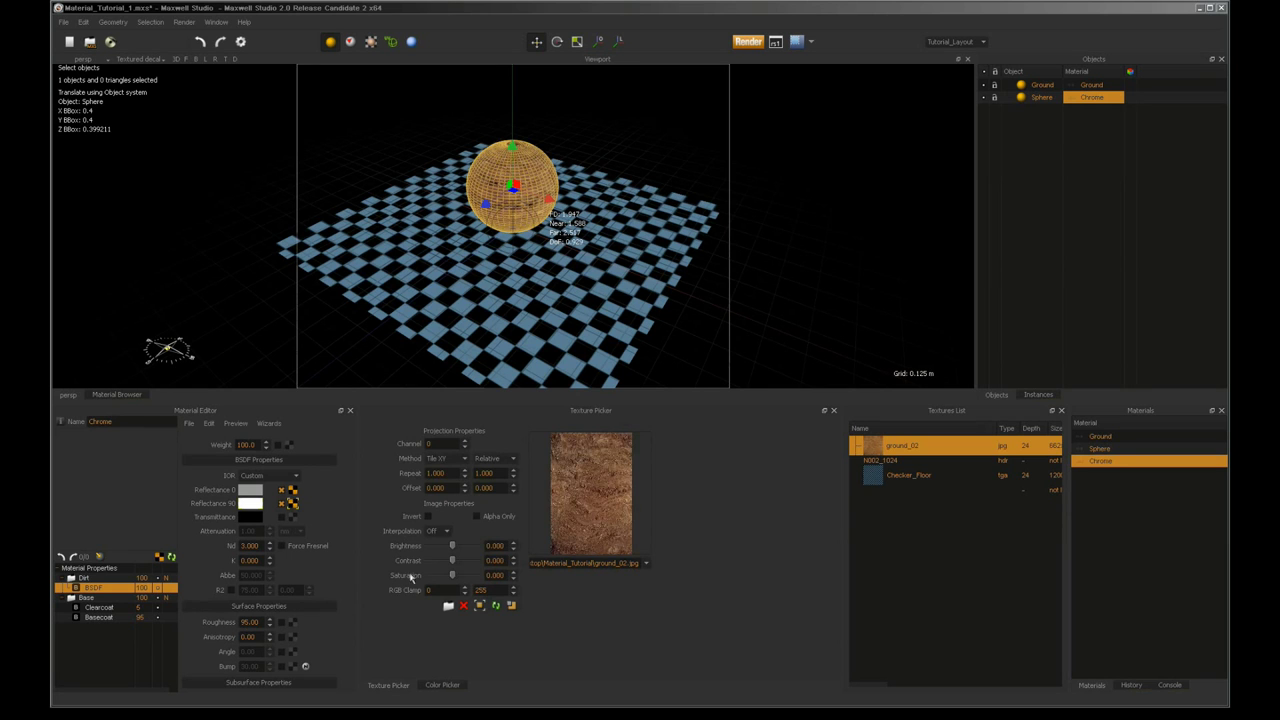
double_click(495, 545)
drag(462, 548, 463, 548)
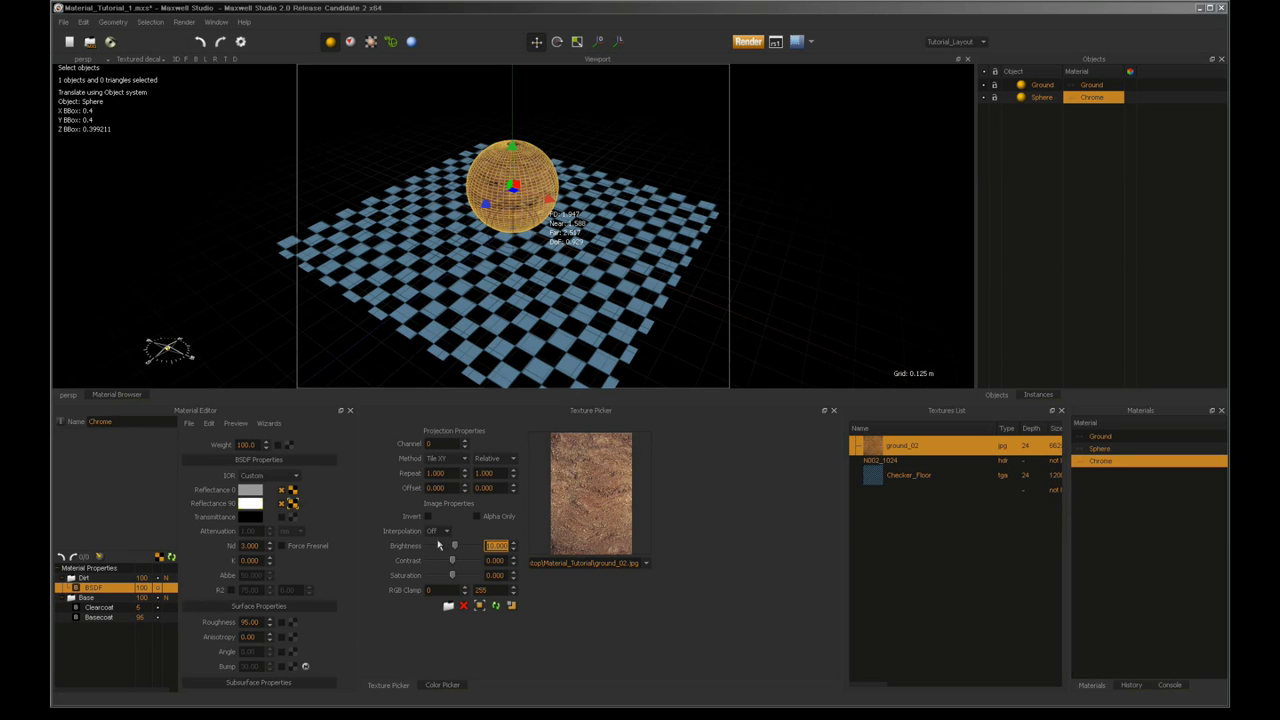
Step: Compare the opacity weights and layer properties of the Dirt and Base layers
click(92, 598)
click(85, 579)
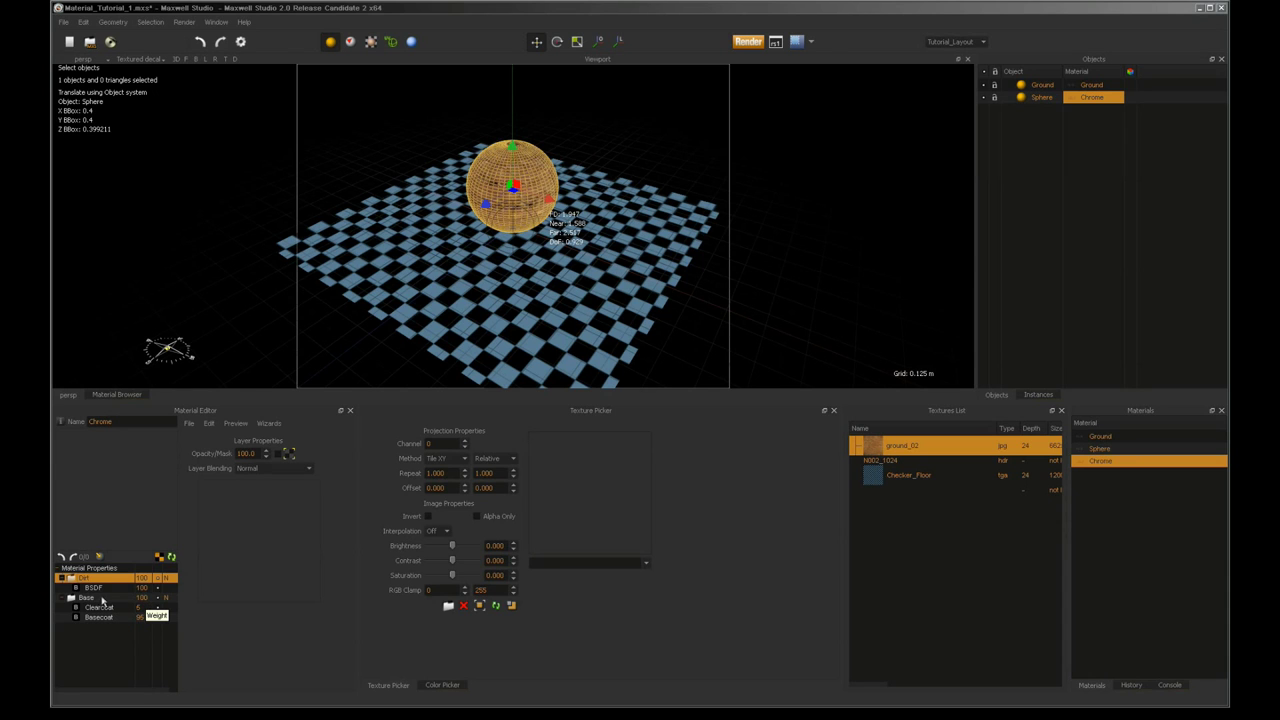
click(140, 598)
click(144, 580)
click(146, 600)
click(144, 580)
click(146, 600)
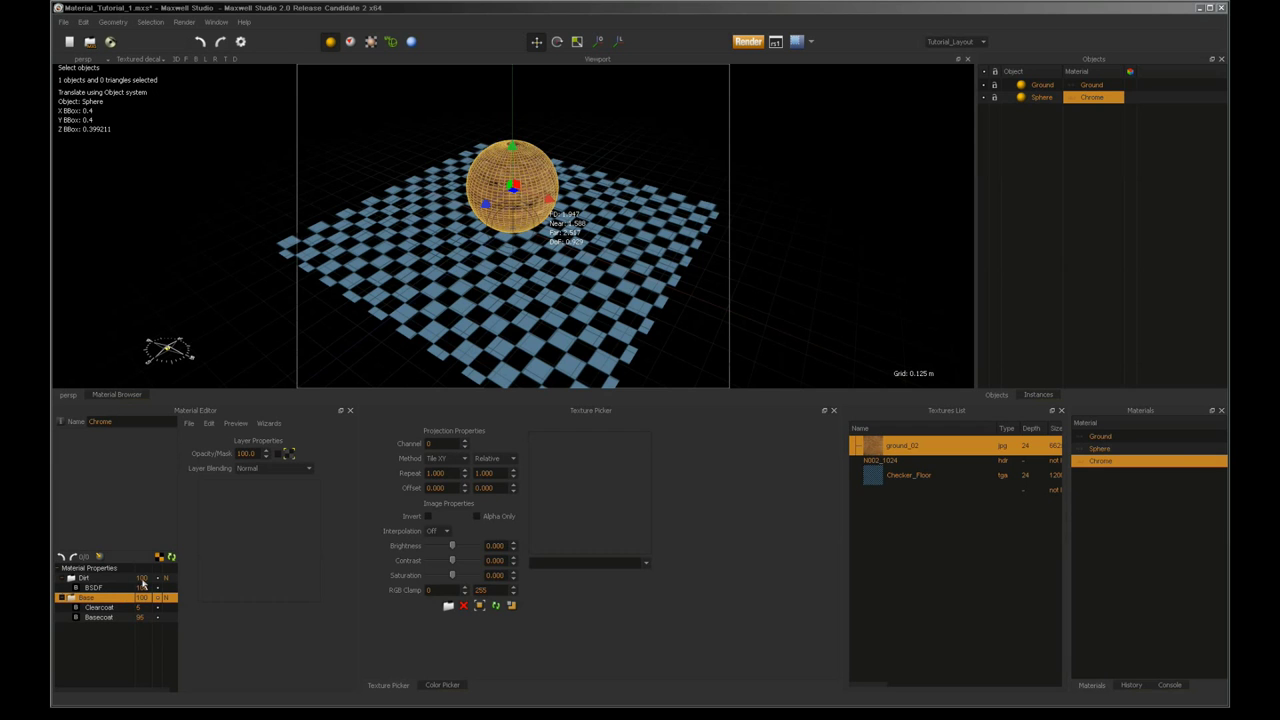
click(86, 578)
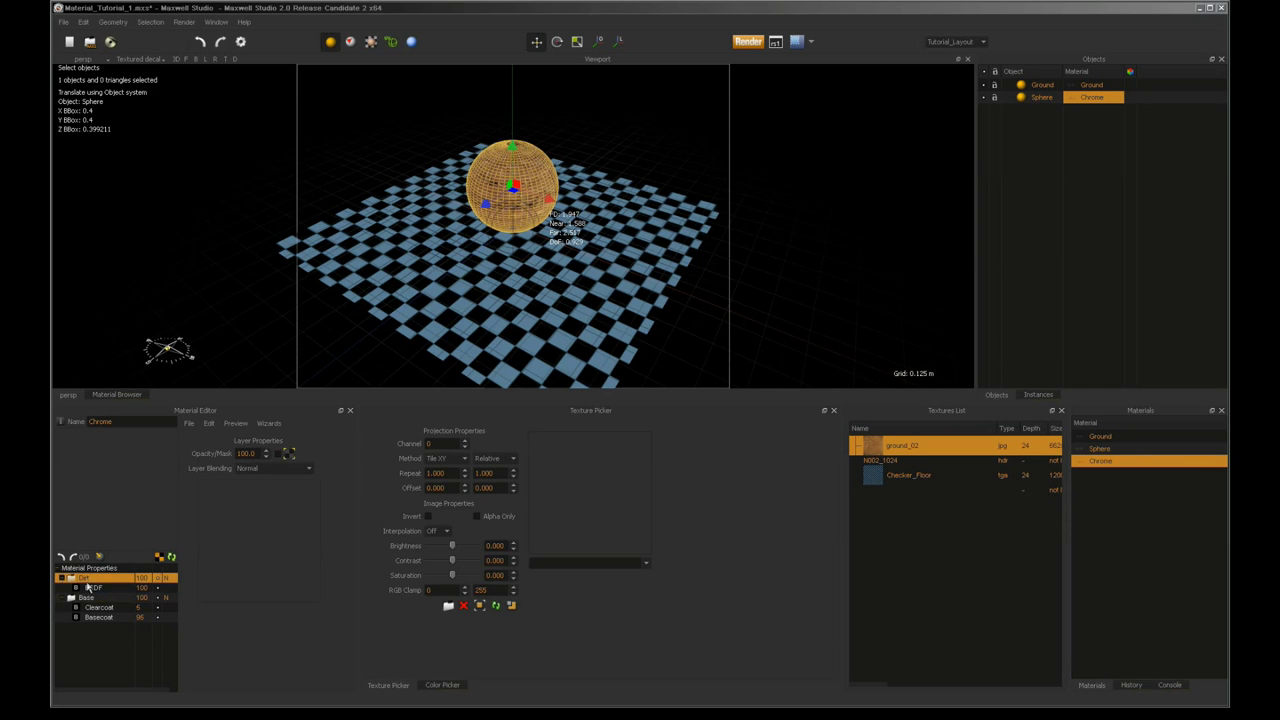
click(89, 600)
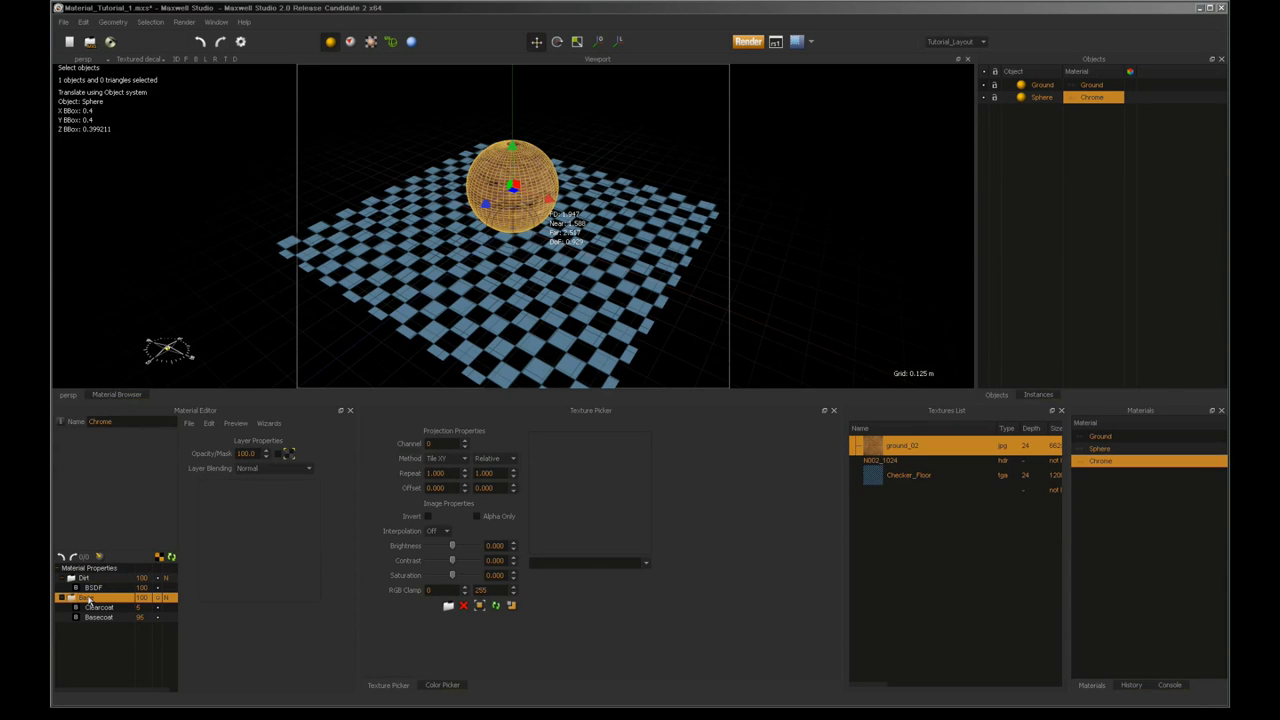
Step: Set the Dirt layer's opacity to 50 and render the scene
click(145, 580)
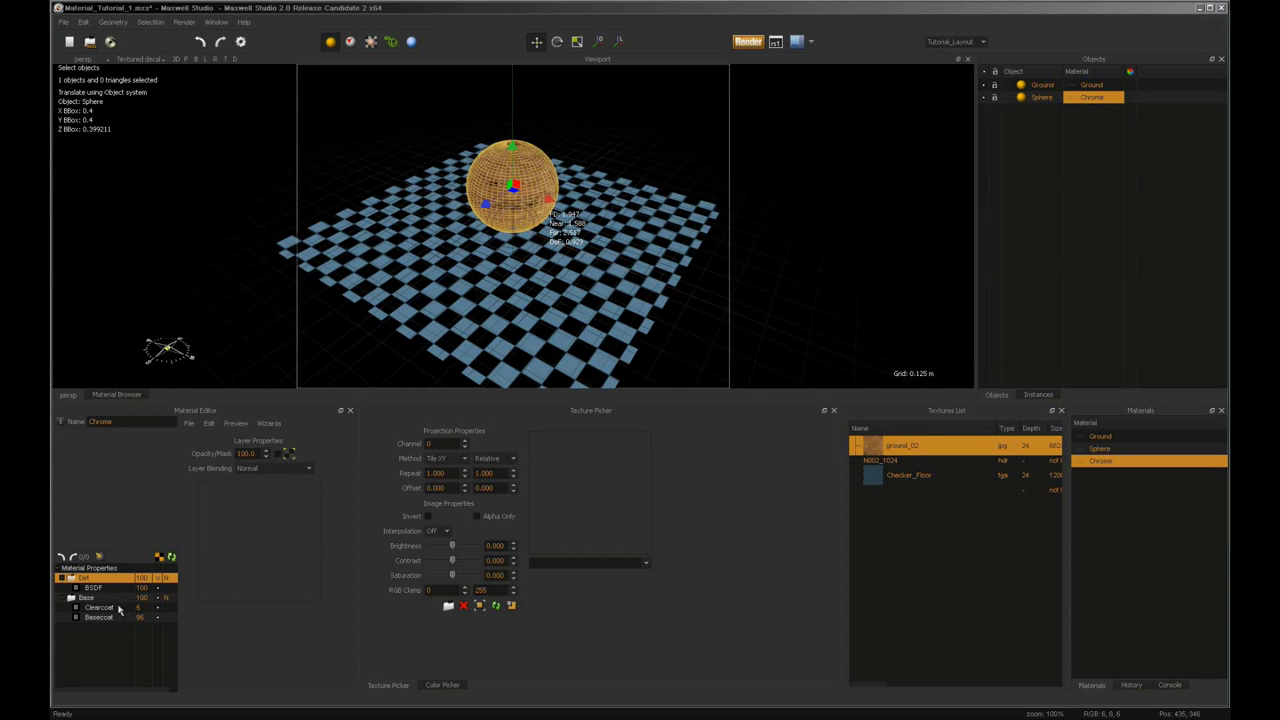
double_click(256, 454)
text(50)
key(Return)
click(747, 44)
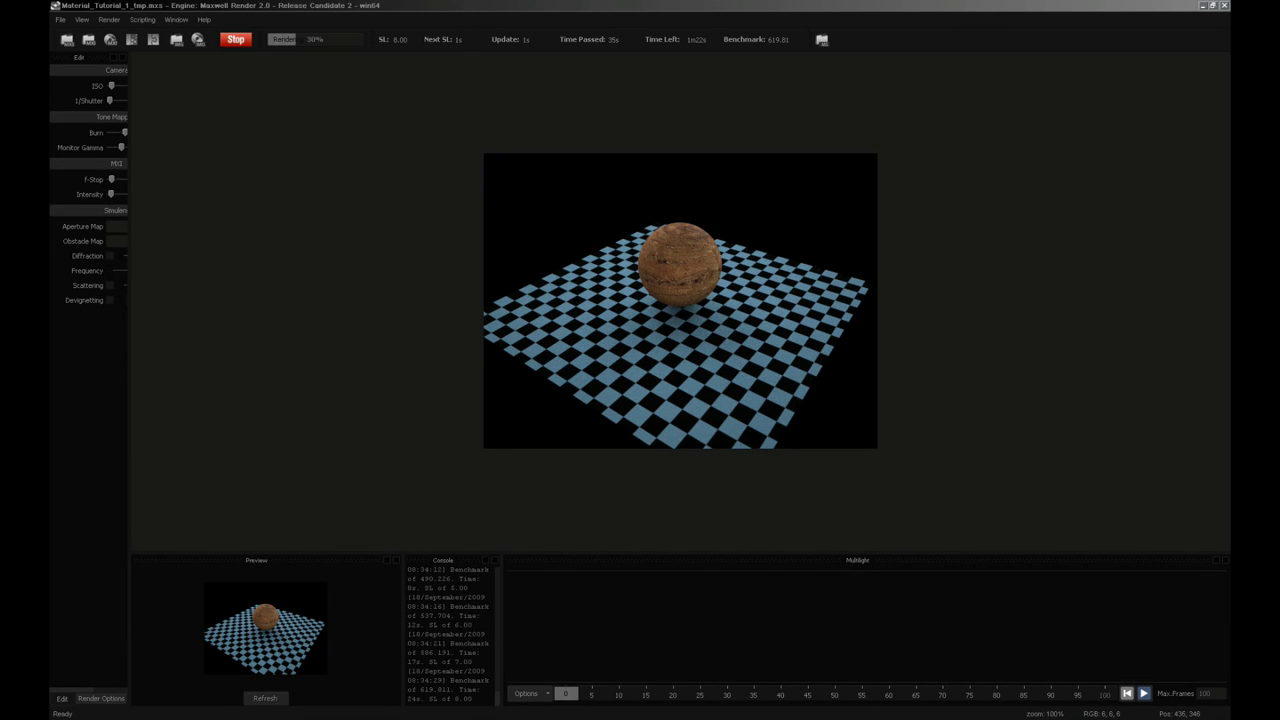
click(246, 41)
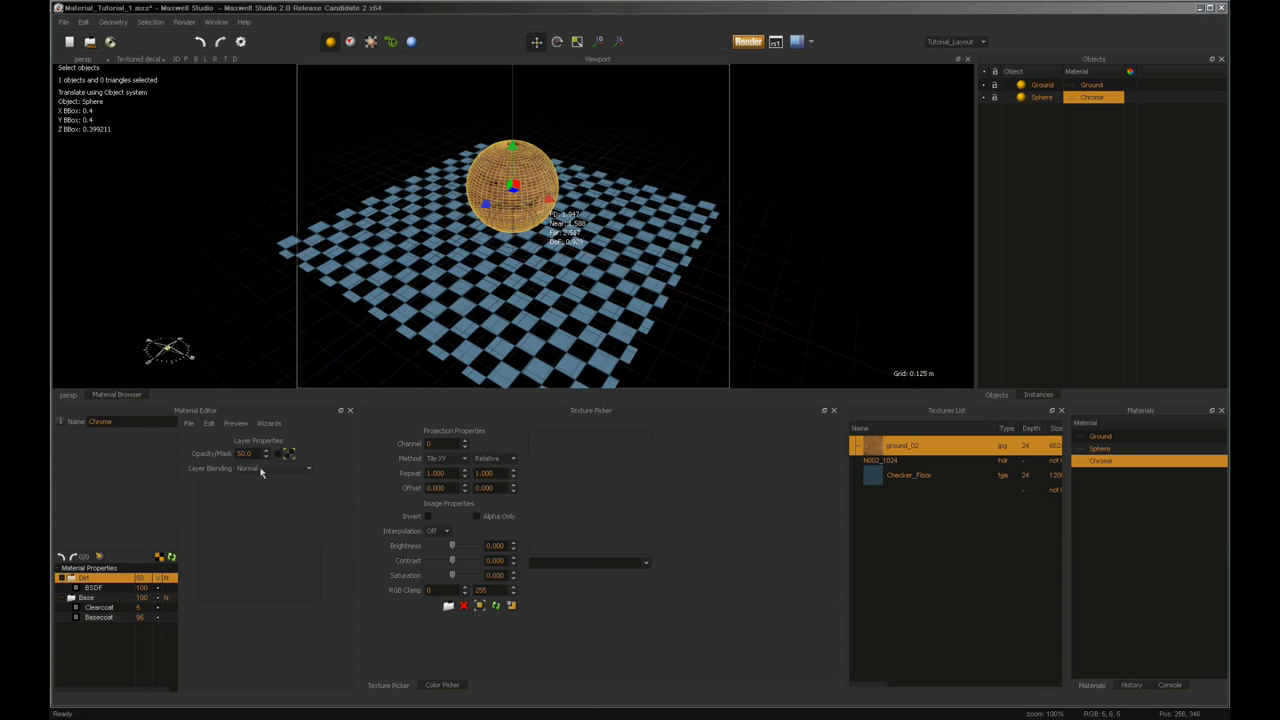
Step: Restore the Dirt layer's opacity to 100 and assign the Checker_Floor texture as its opacity mask
drag(256, 454, 202, 452)
text(100)
key(Return)
click(448, 607)
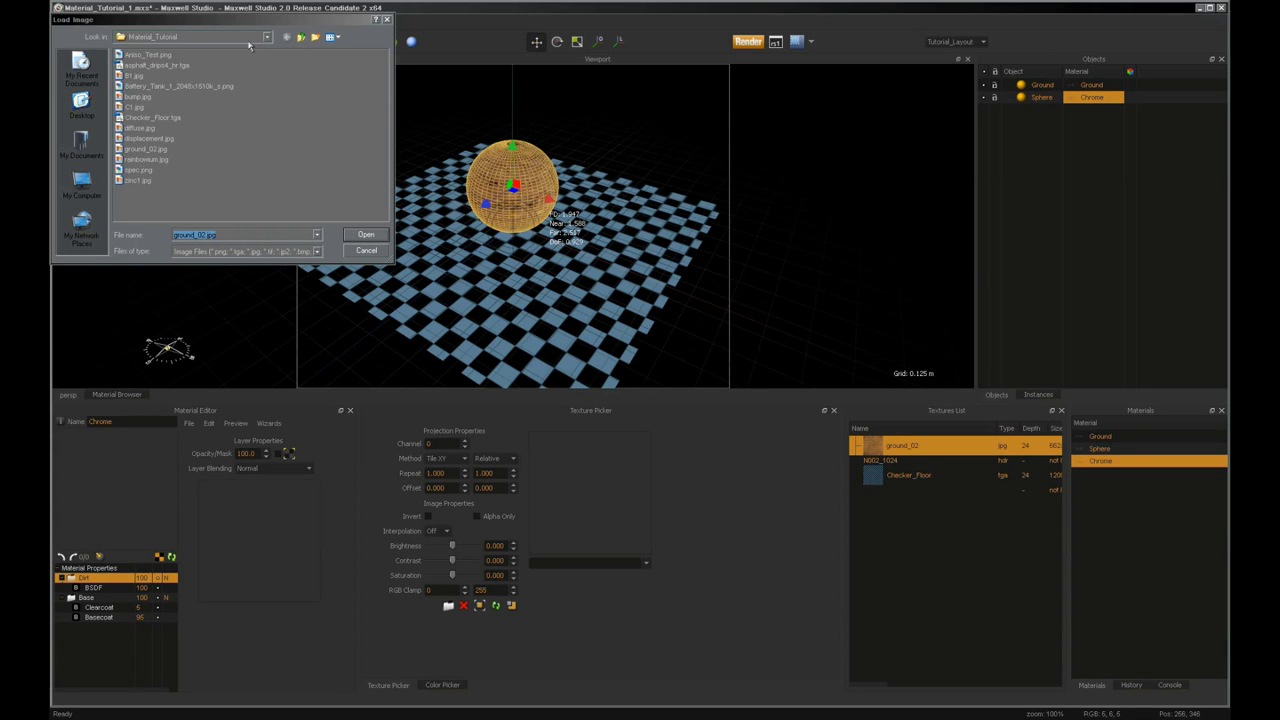
click(362, 251)
drag(875, 481, 288, 453)
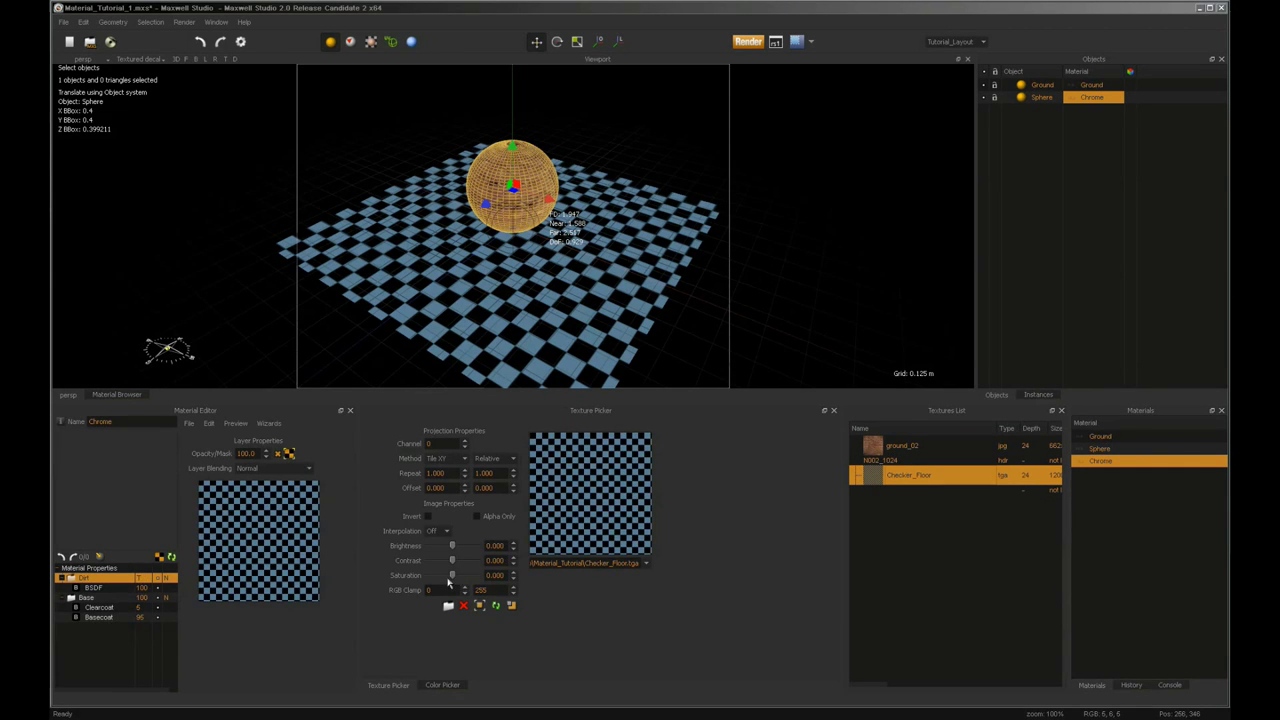
Step: Set the mask texture's brightness to 27, contrast to 100, saturation to -100, and its repeat to 0.5 in both directions
drag(452, 578, 459, 546)
click(437, 472)
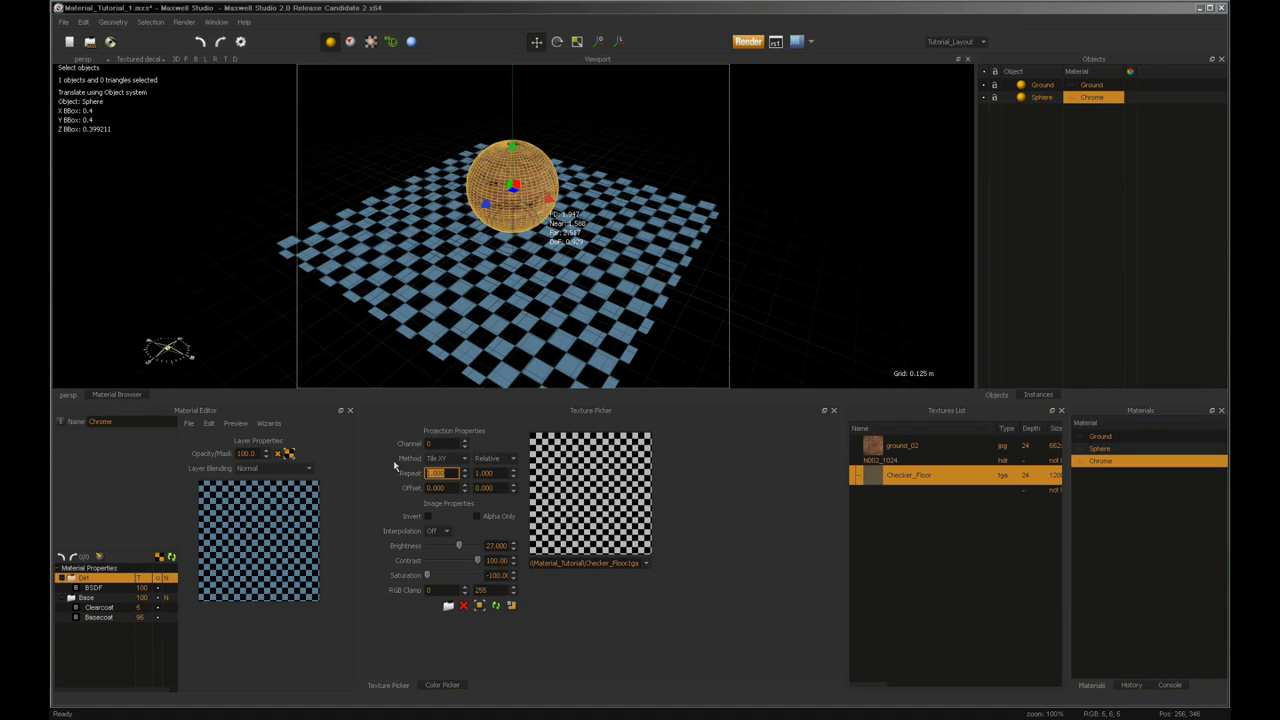
text(0.5)
key(Tab)
text(0.5)
key(Return)
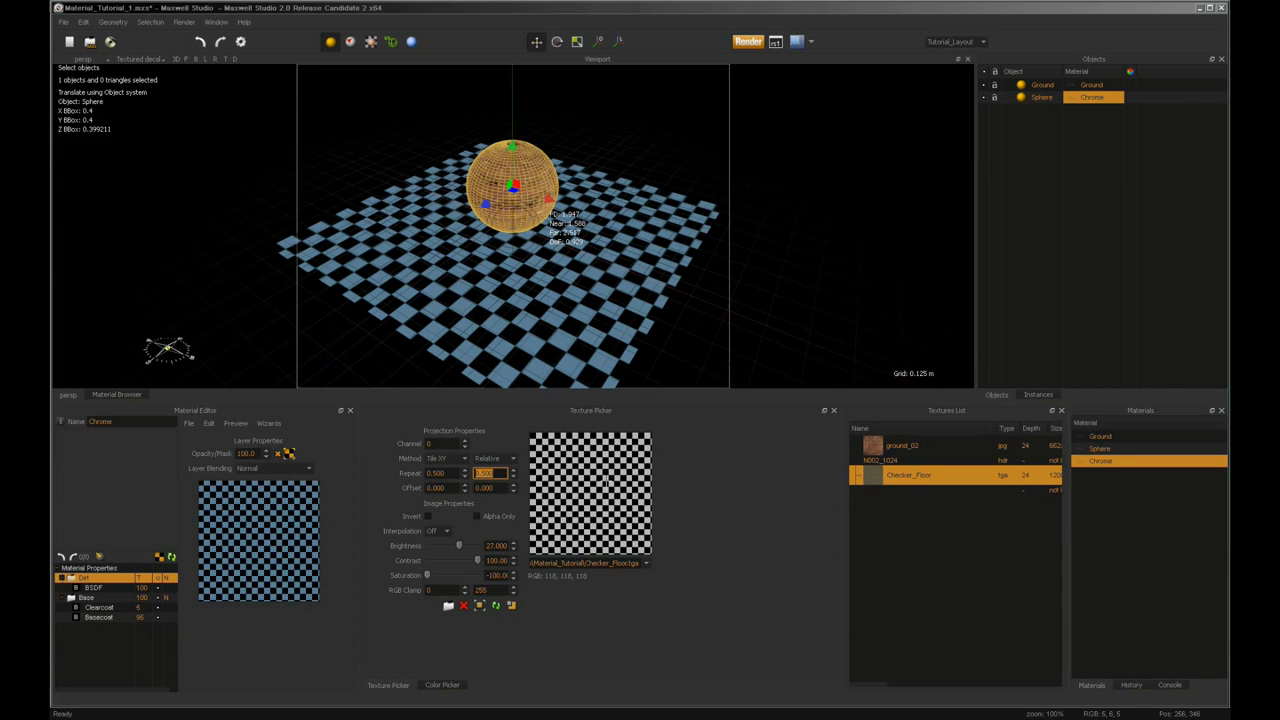
Step: Render the scene and compare the masked sphere with the Dirt layer's settings in Maxwell Studio
click(749, 42)
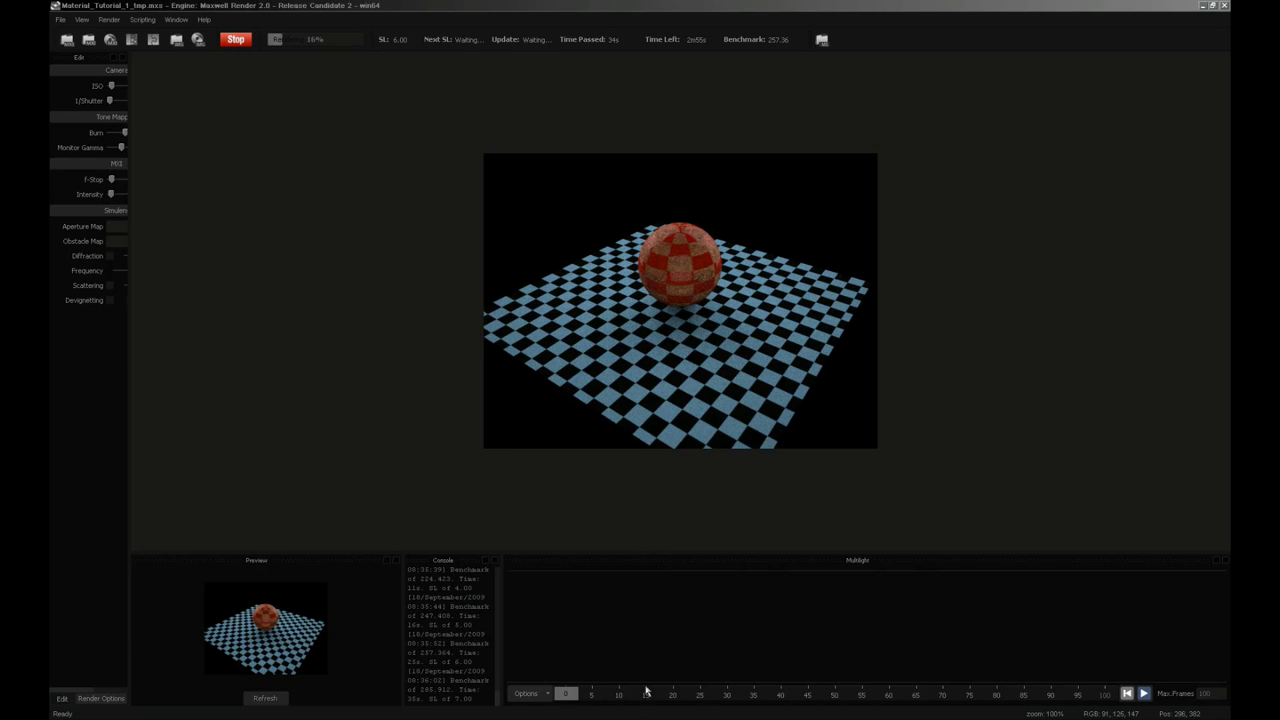
key(alt+Tab)
click(90, 587)
click(86, 578)
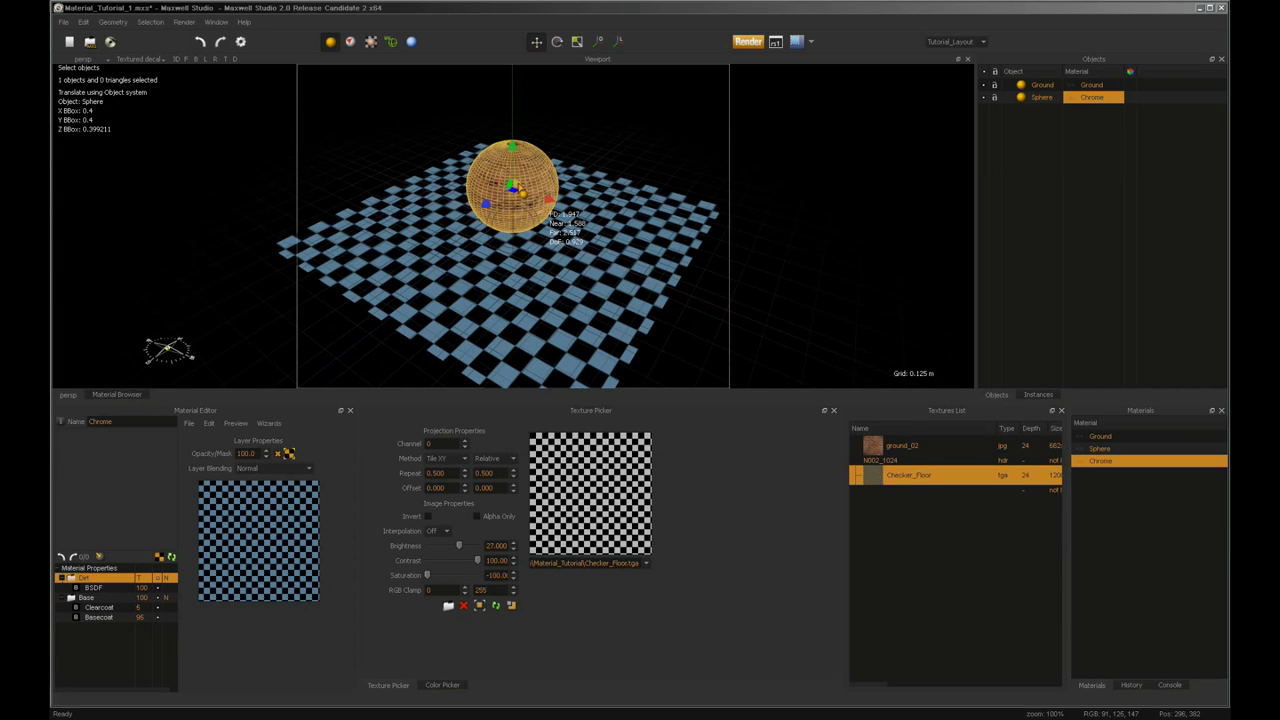
key(alt+Tab)
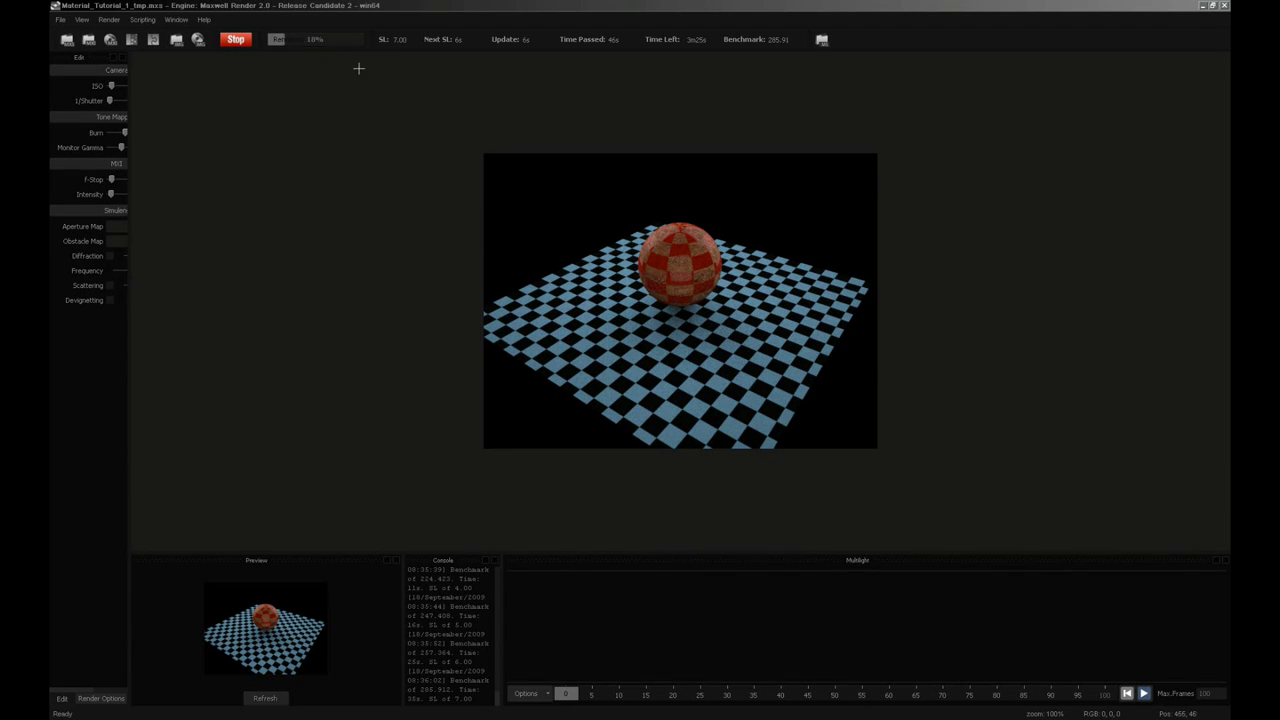
Step: Stop the current render and close both Maxwell Render windows, quitting the one still rendering
click(241, 41)
click(1222, 6)
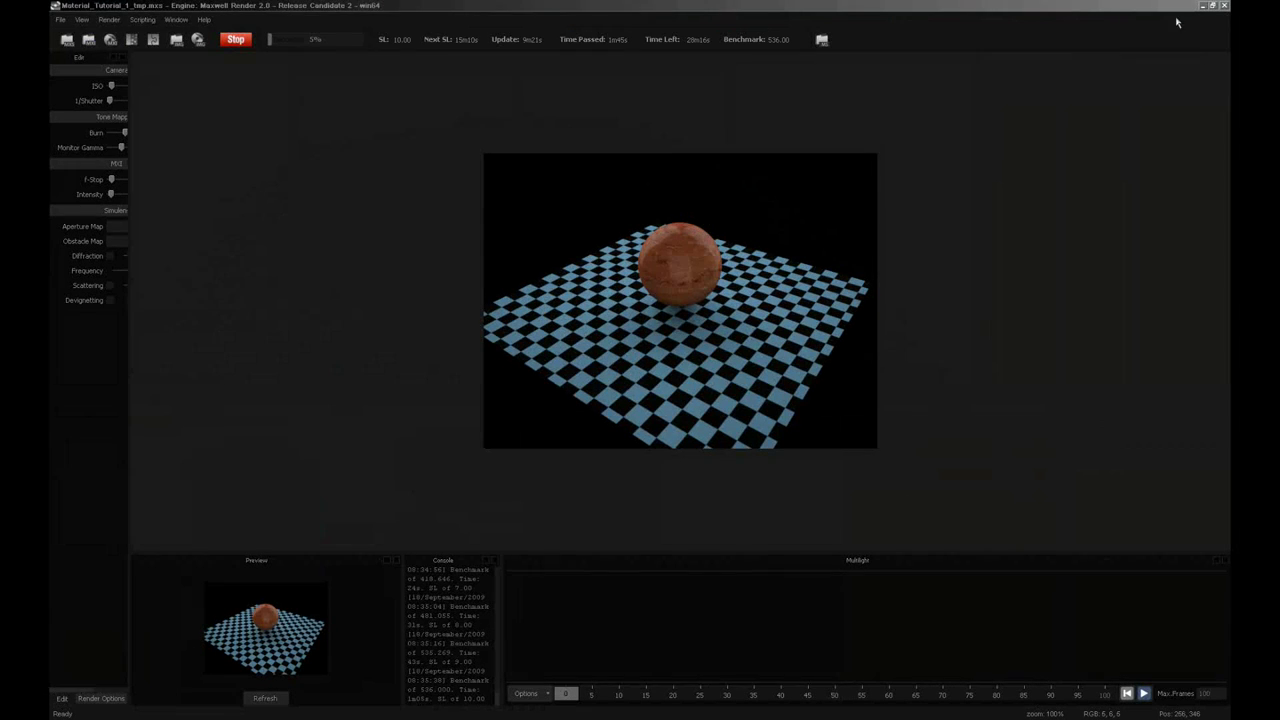
click(1225, 8)
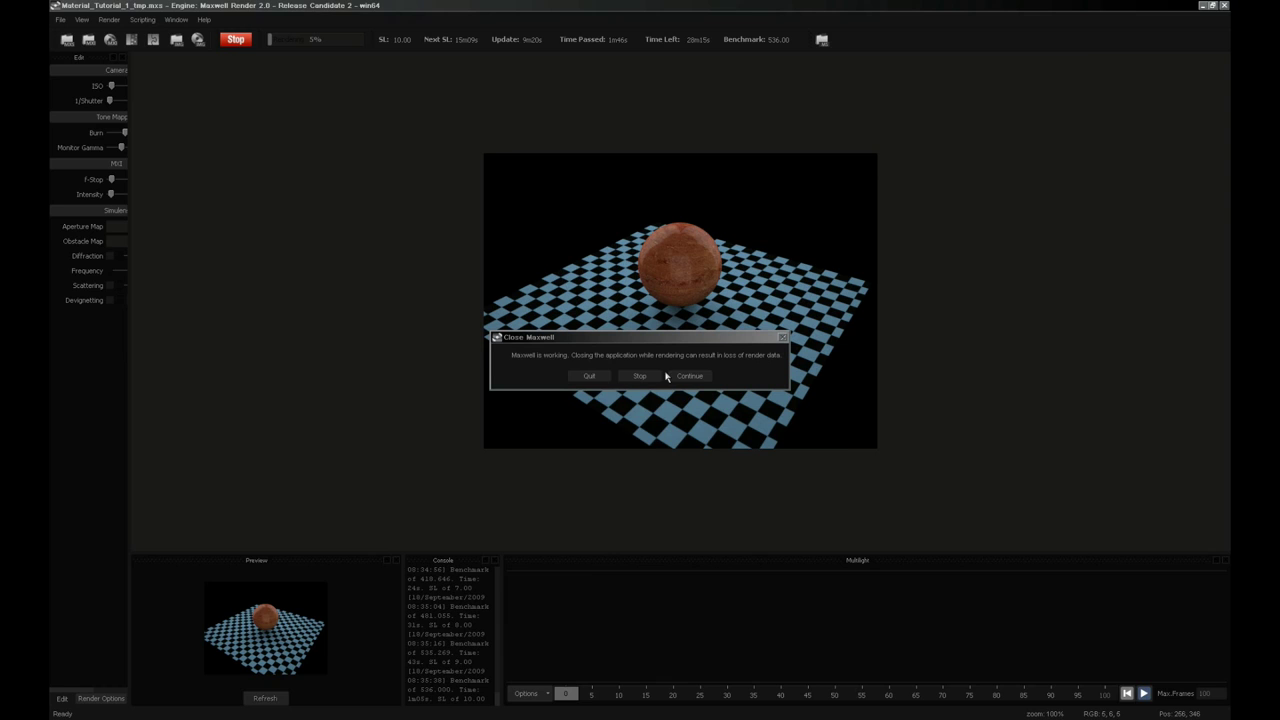
click(598, 377)
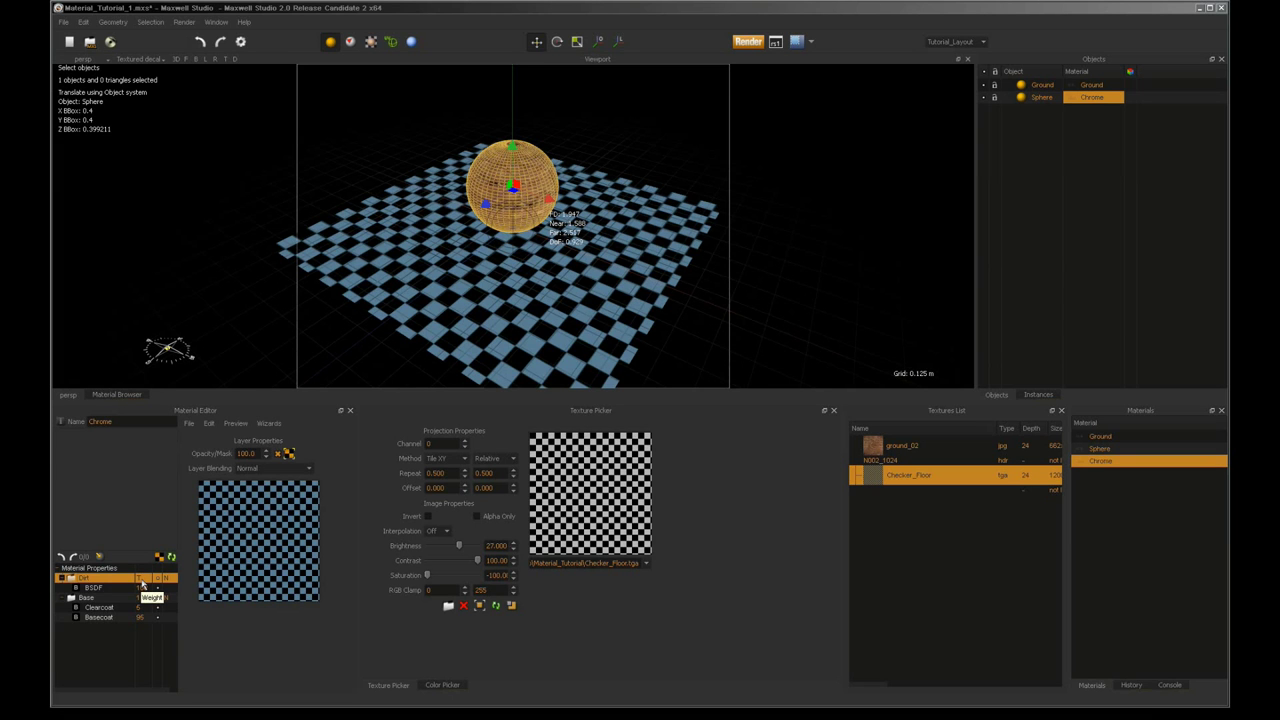
Step: Try a lower opacity value on the masked Dirt layer, and restore it to 100
drag(258, 453, 236, 453)
text(5)
key(Return)
text(100)
key(Return)
Step: Collapse and disable the Base layer, and render the sphere with only the masked Dirt layer
click(65, 598)
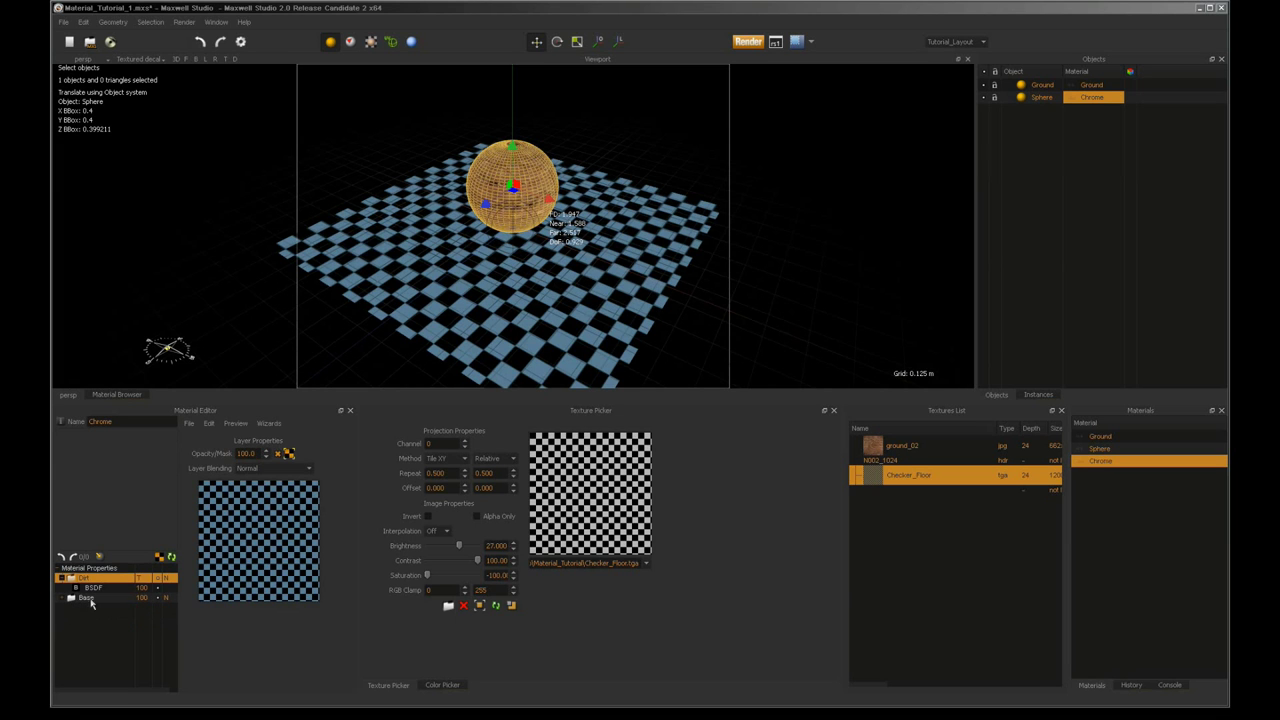
click(157, 598)
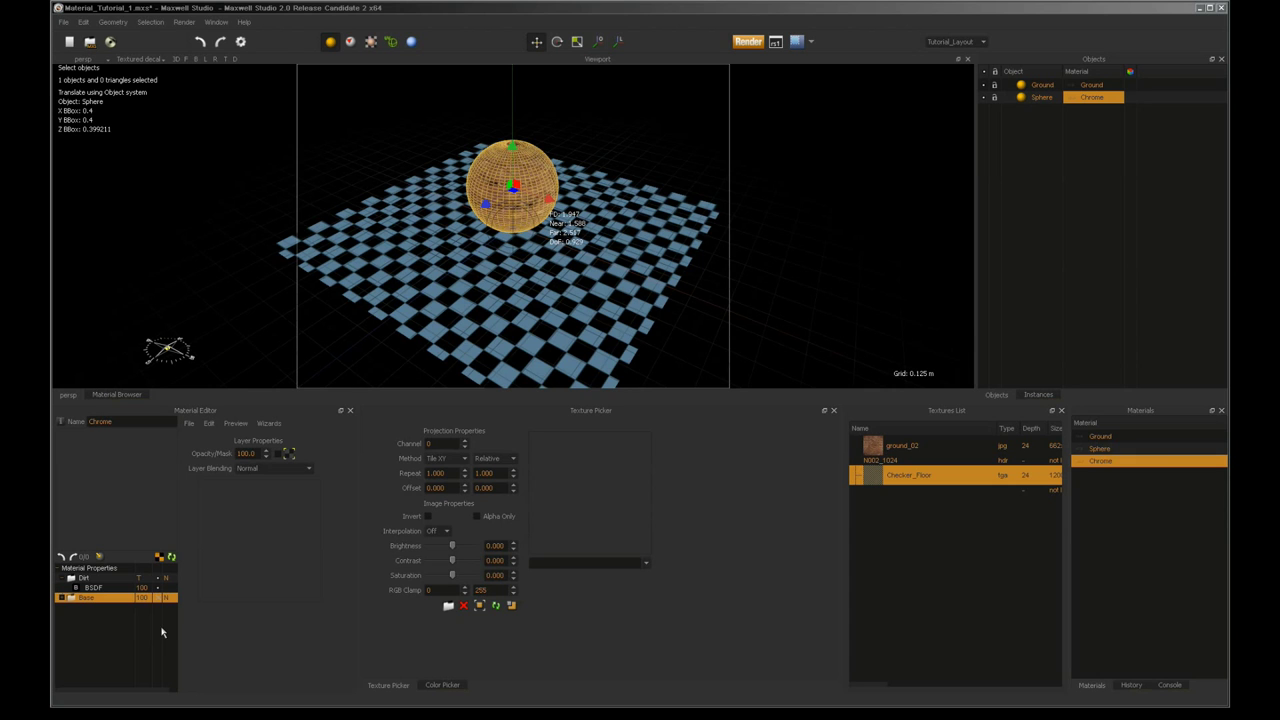
click(87, 580)
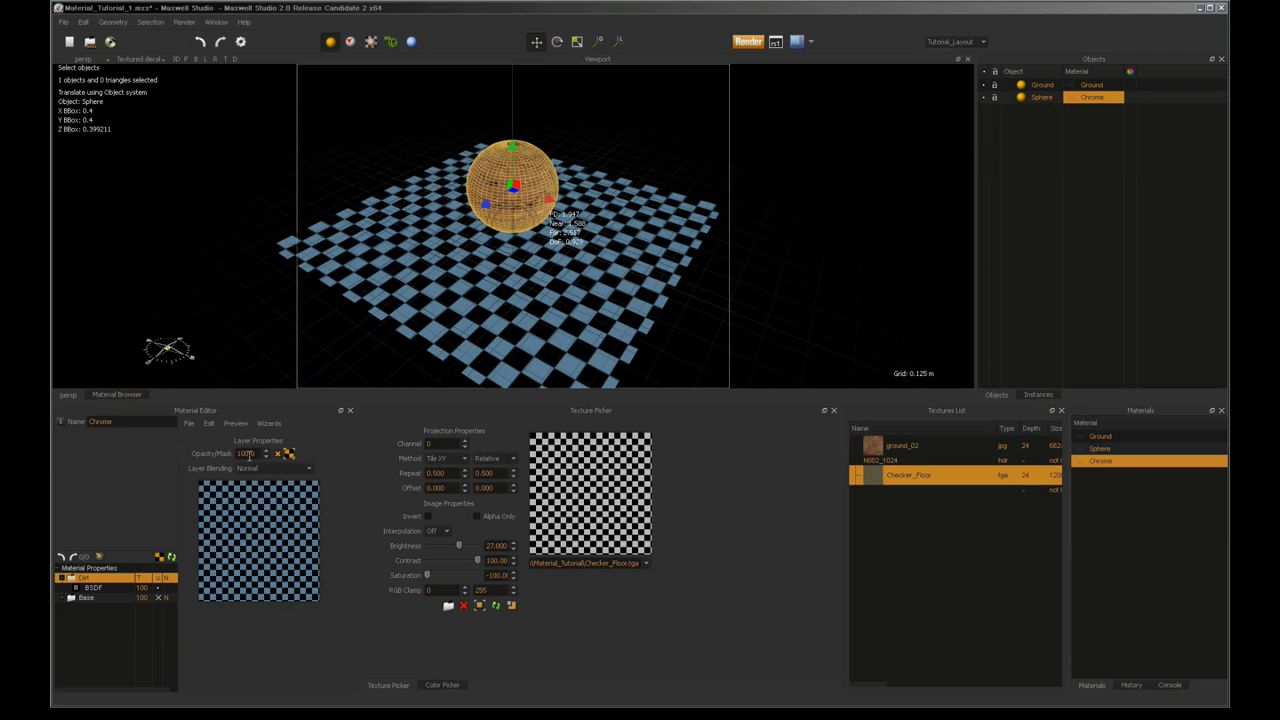
click(745, 42)
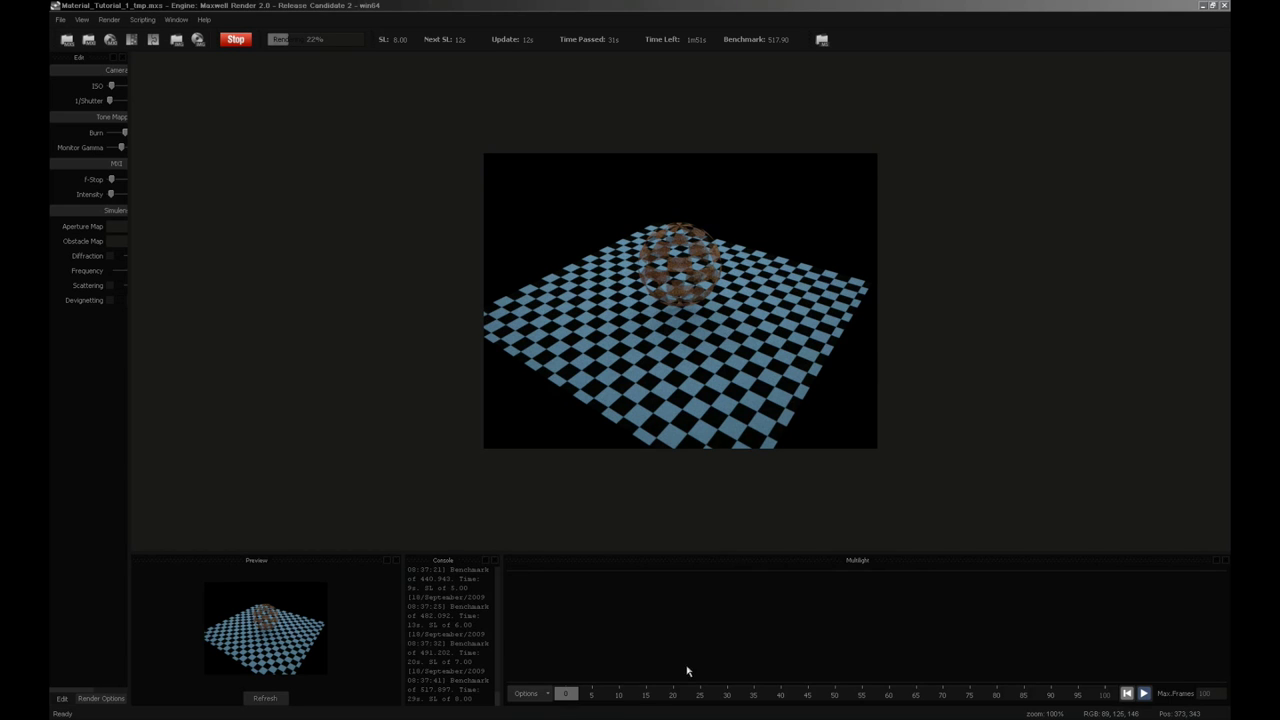
Step: Back in Maxwell Studio, re-enable the Base layer, move Dirt below it, and render the scene
key(alt+Tab)
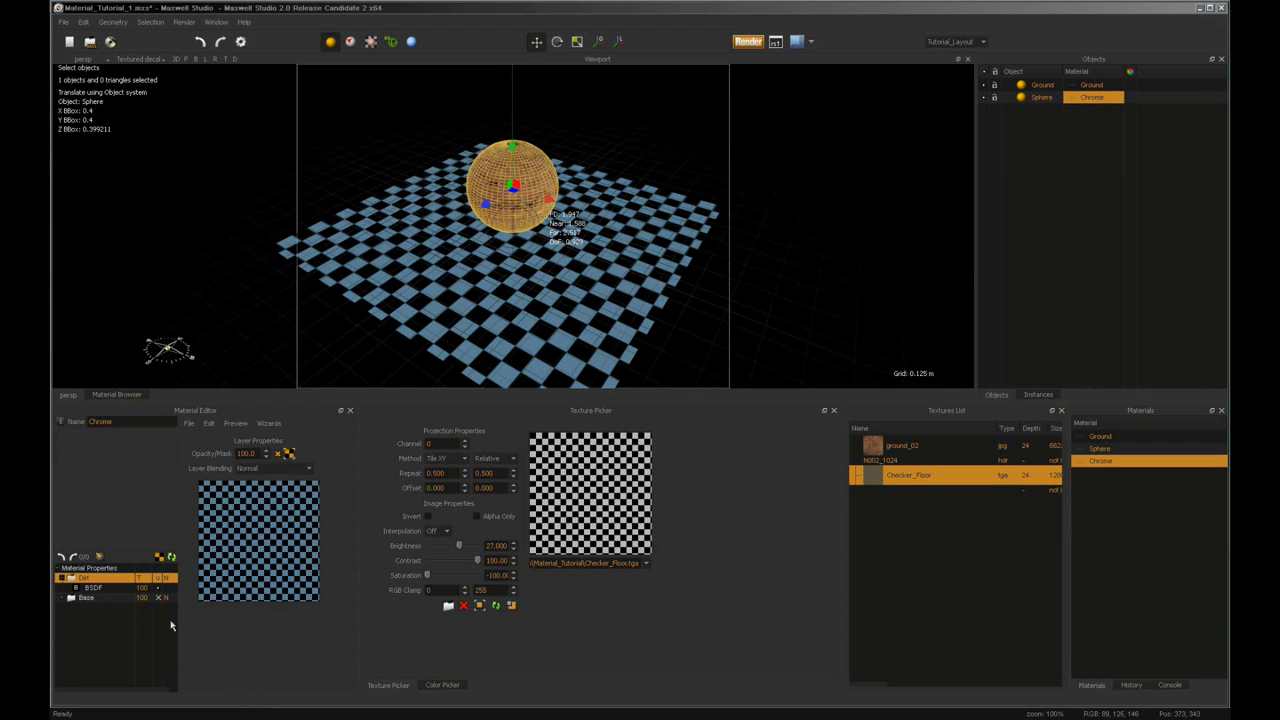
click(156, 600)
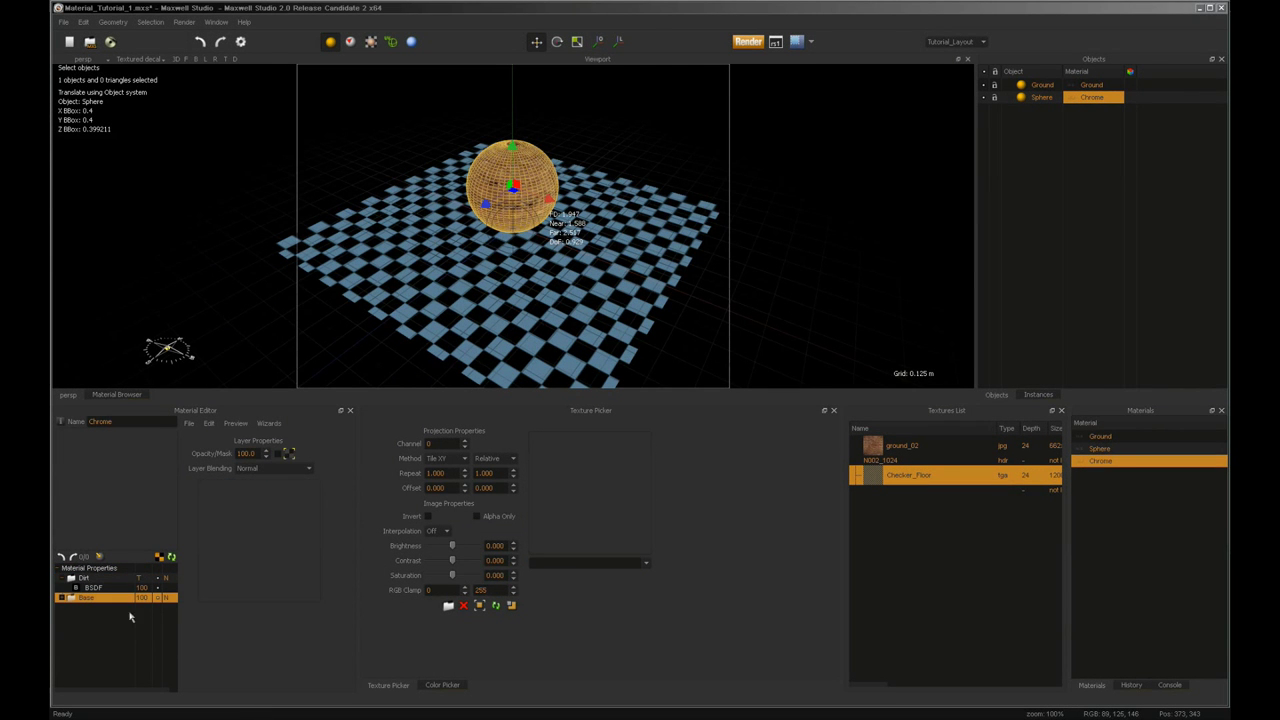
drag(85, 579, 70, 622)
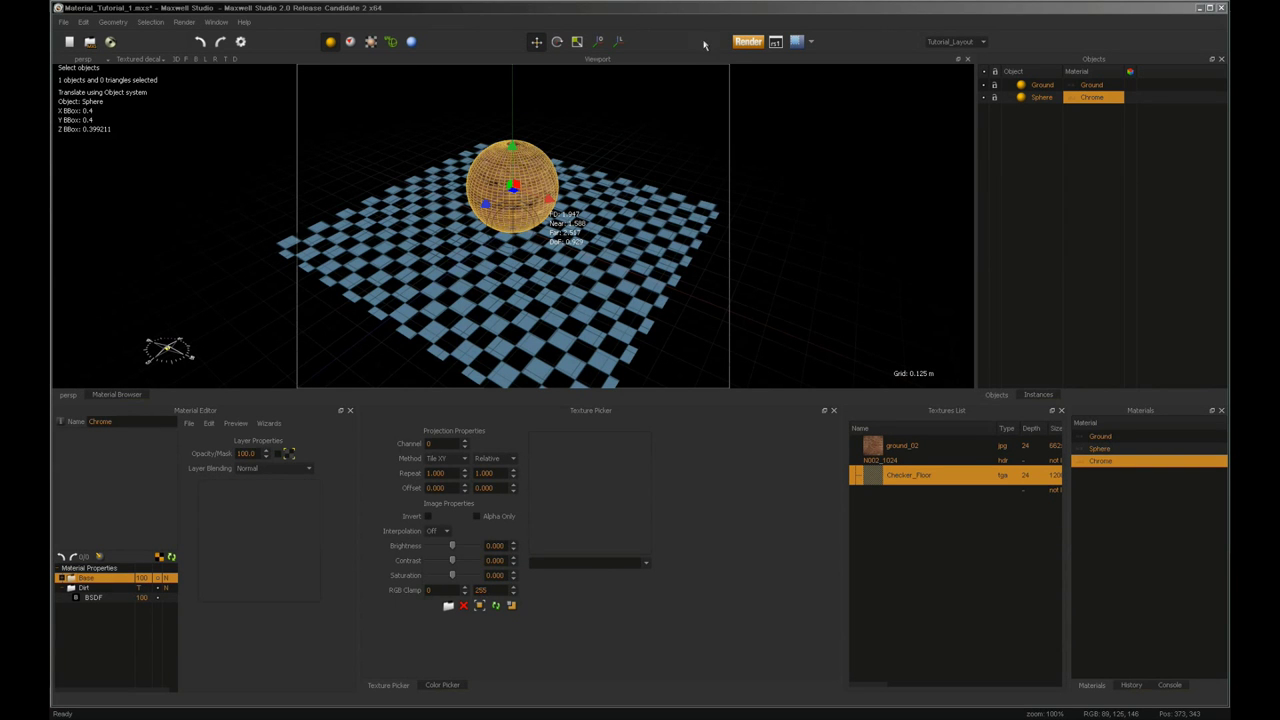
click(740, 42)
Step: Expand the Base layer to show its BSDFs and move it below the Dirt layer
click(63, 579)
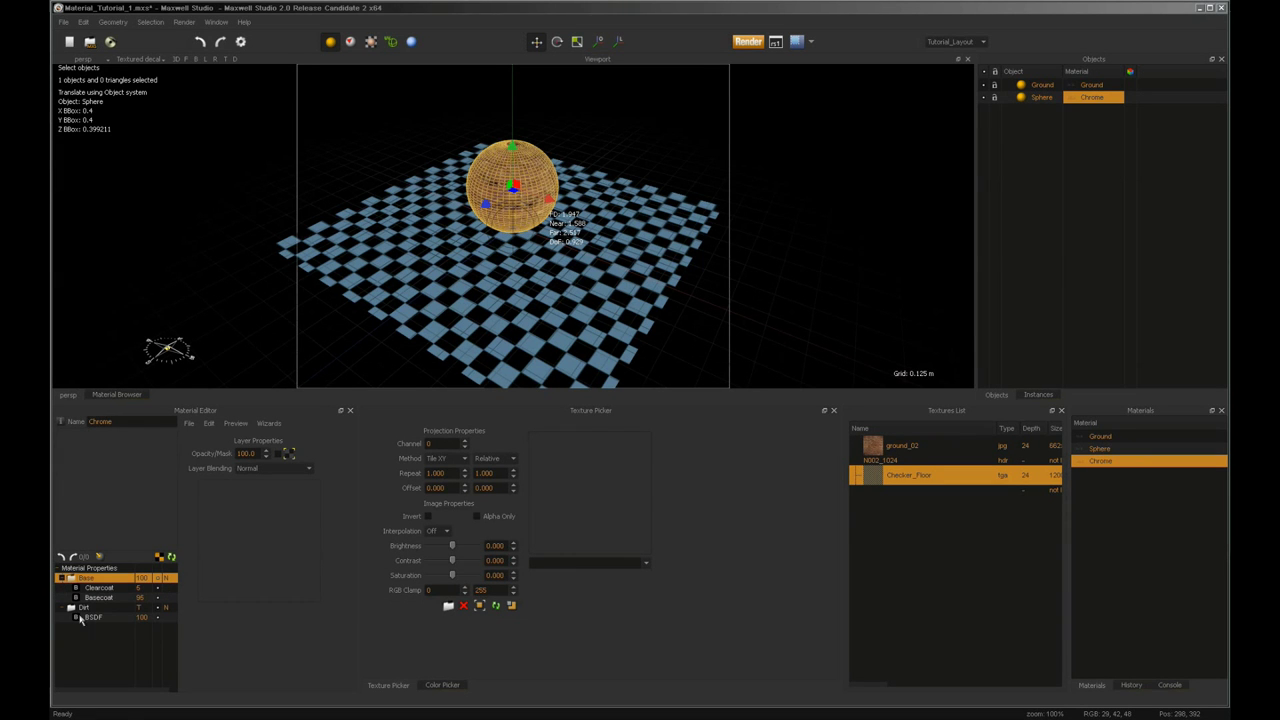
click(82, 607)
drag(72, 577, 88, 612)
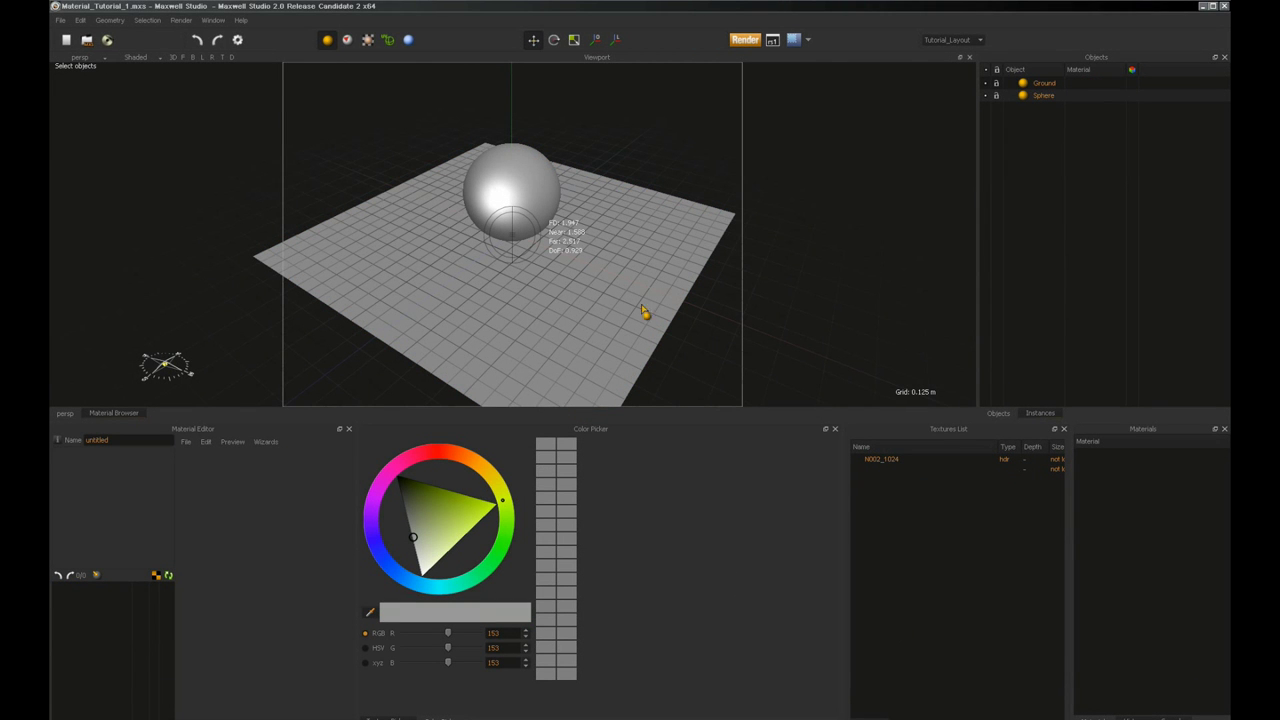
Step: Create a new material and set its BSDF roughness to 90
right_click(1094, 498)
click(1120, 505)
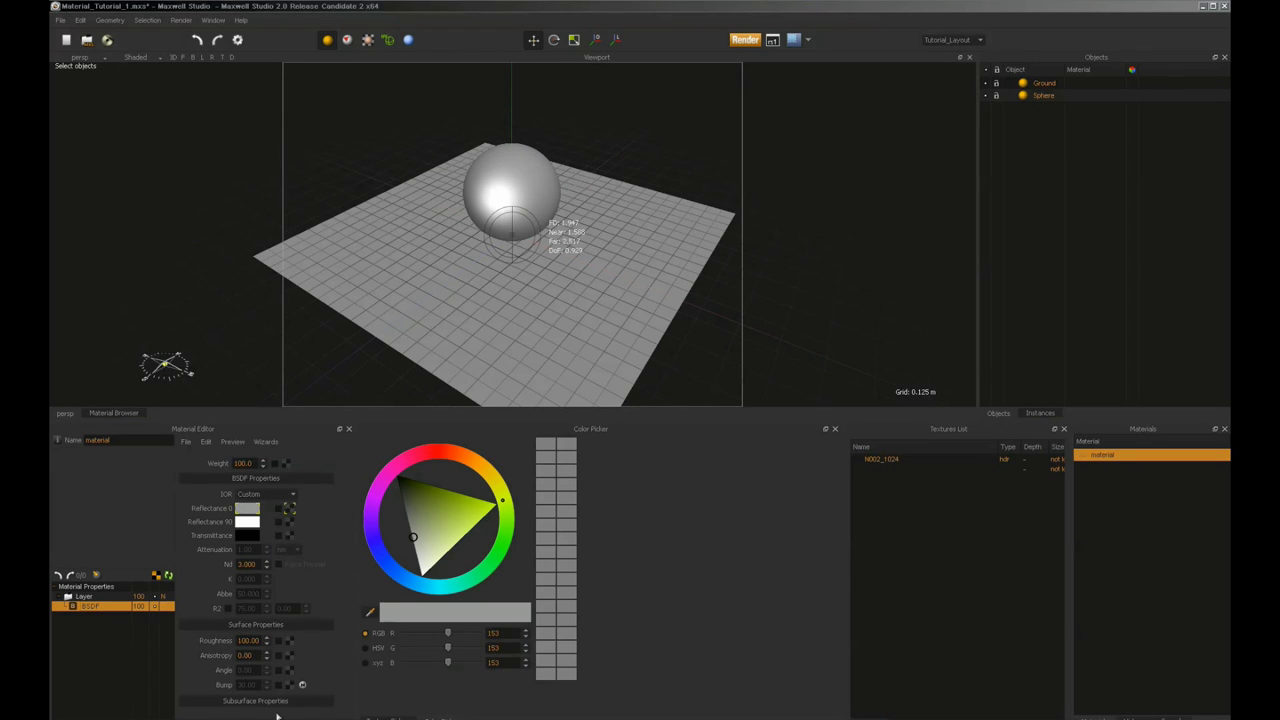
double_click(255, 640)
text(90)
key(Return)
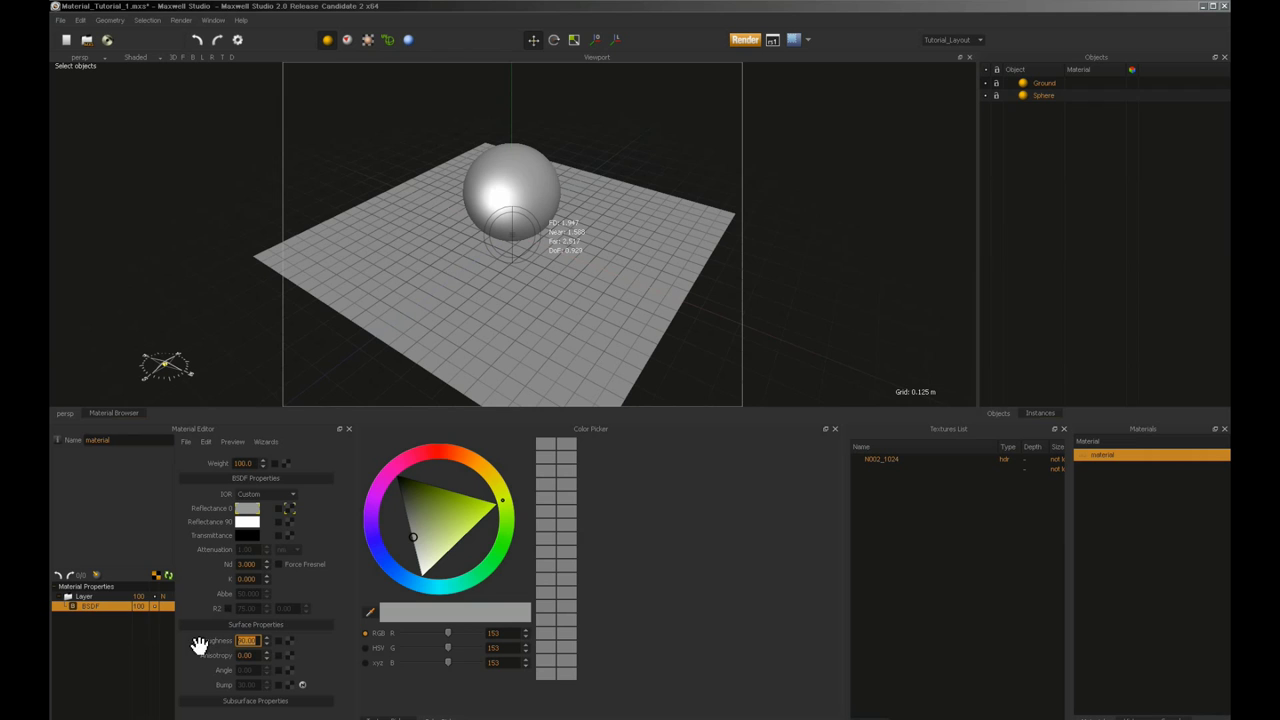
Step: Load masonry-wall-bump-map.jpg as the bump texture of the new material's BSDF
click(290, 686)
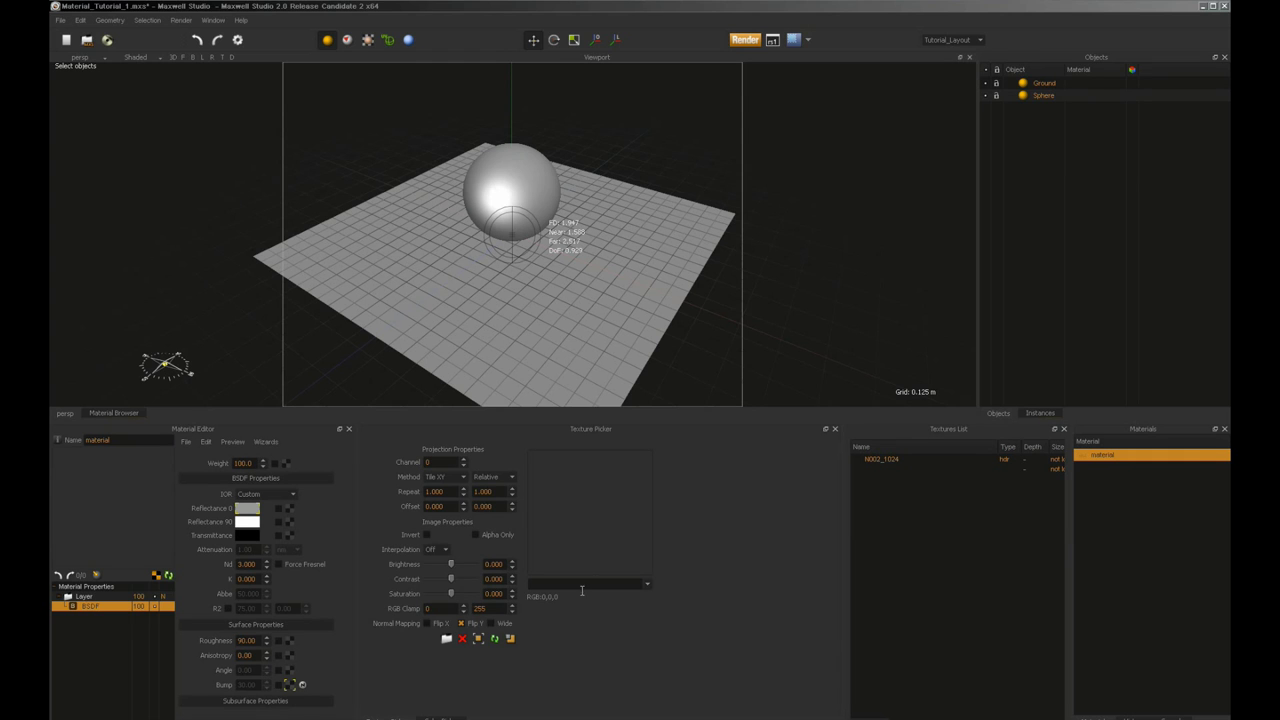
click(448, 640)
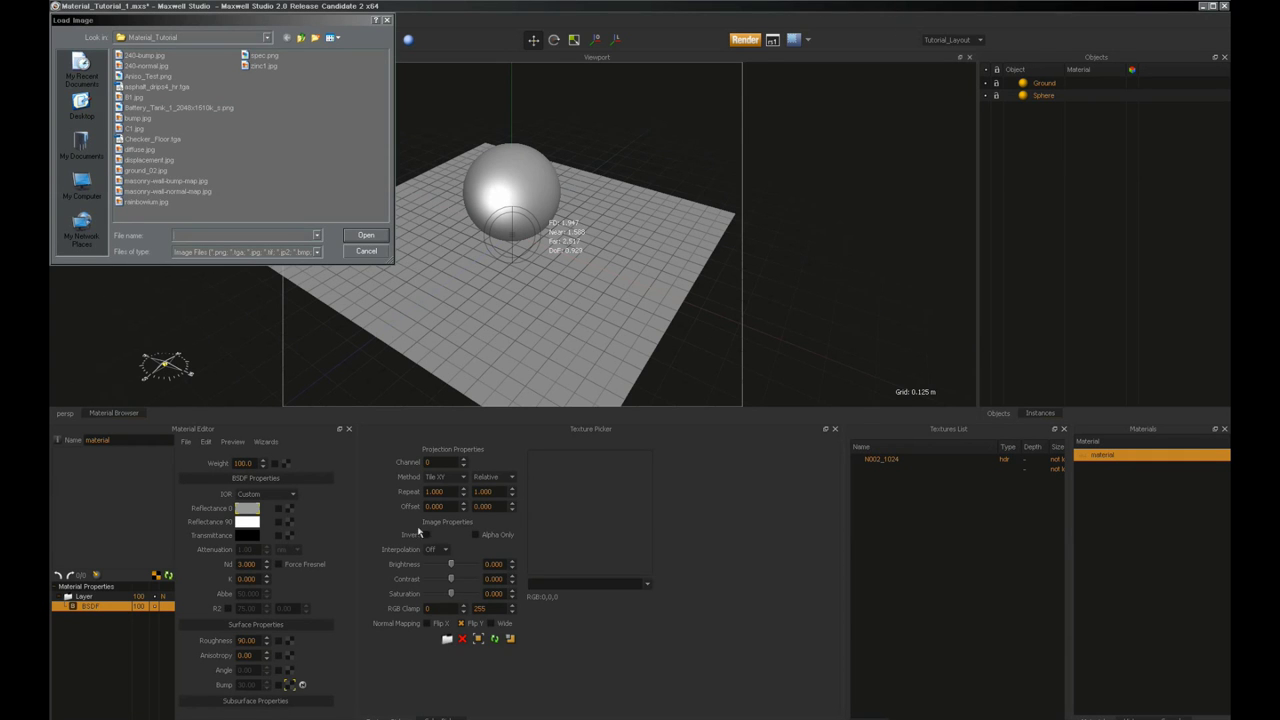
click(180, 182)
click(364, 236)
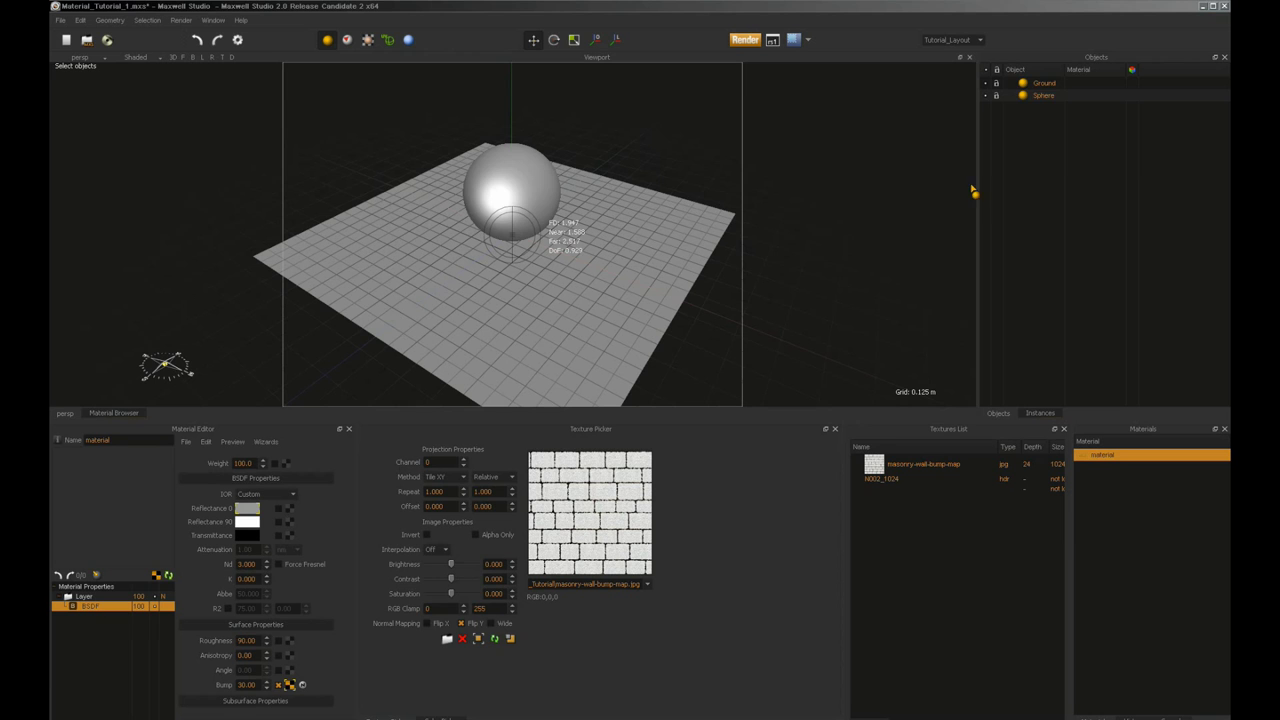
Step: Hide the Sphere object and assign the new material to the Ground object
click(1044, 95)
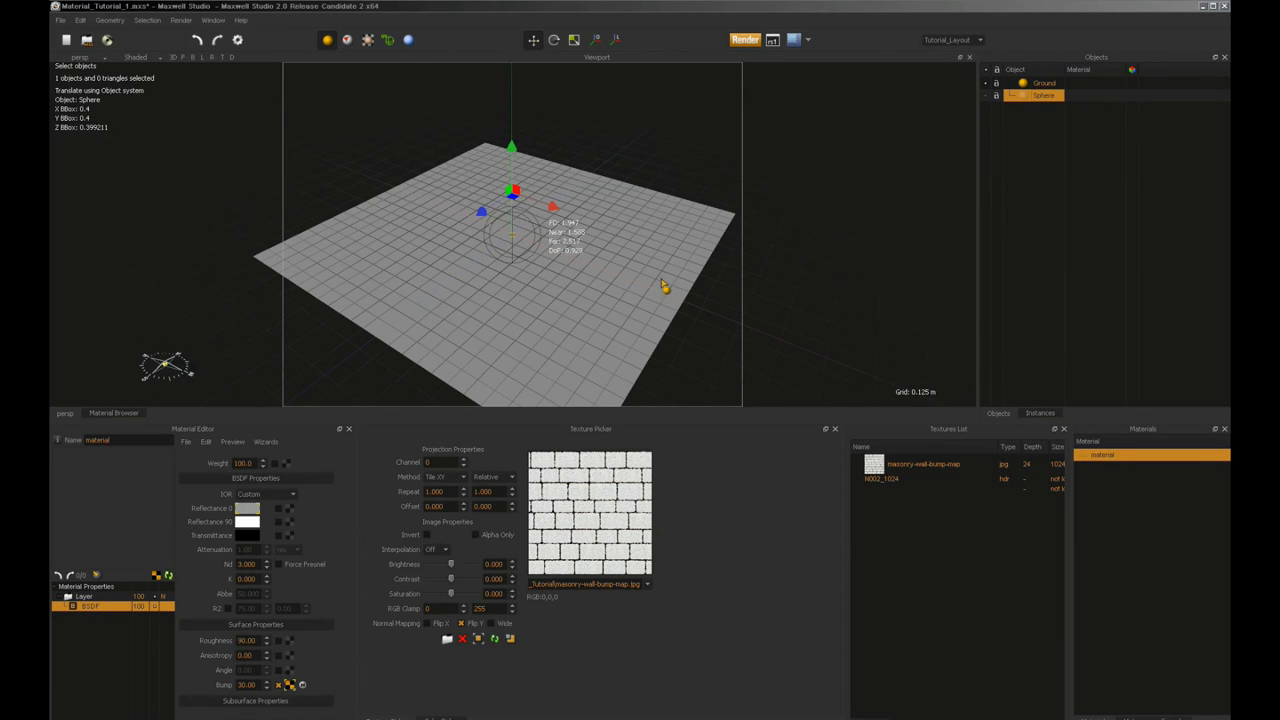
click(1045, 84)
right_click(1046, 88)
mouse_move(1100, 90)
click(1185, 92)
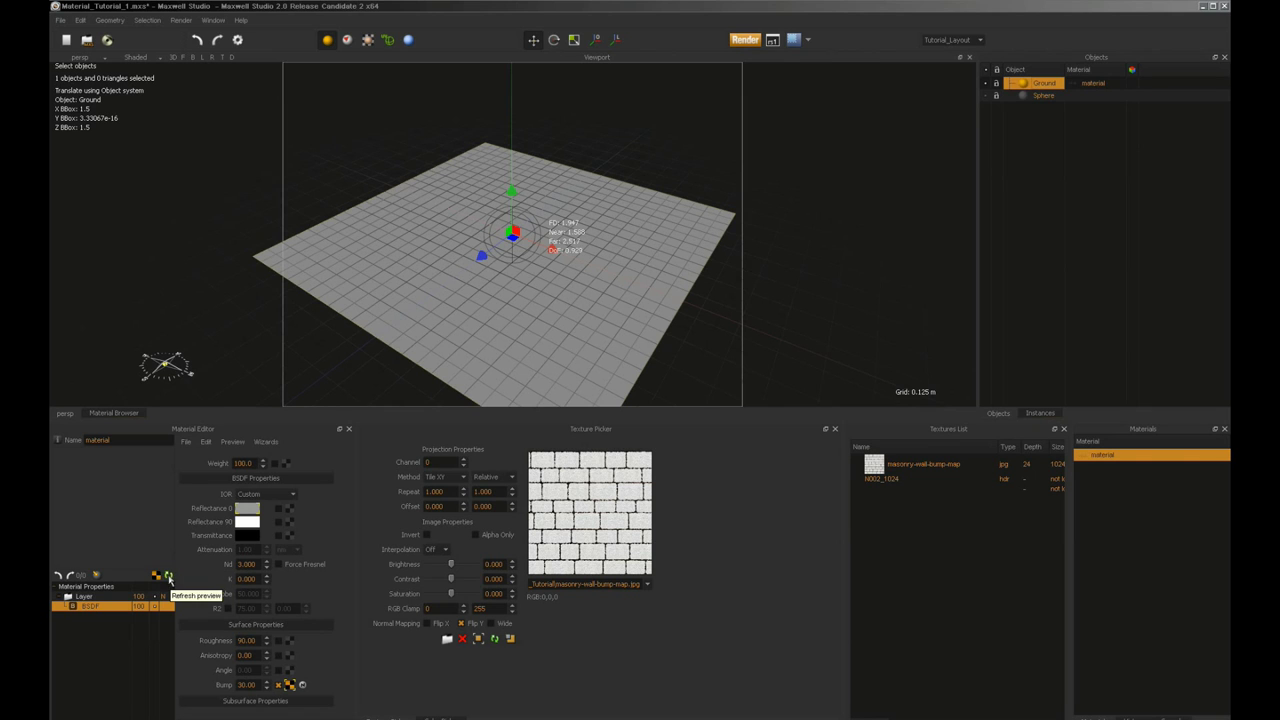
Step: Refresh the material preview and render the bump-mapped ground, overwriting the existing image file
click(169, 578)
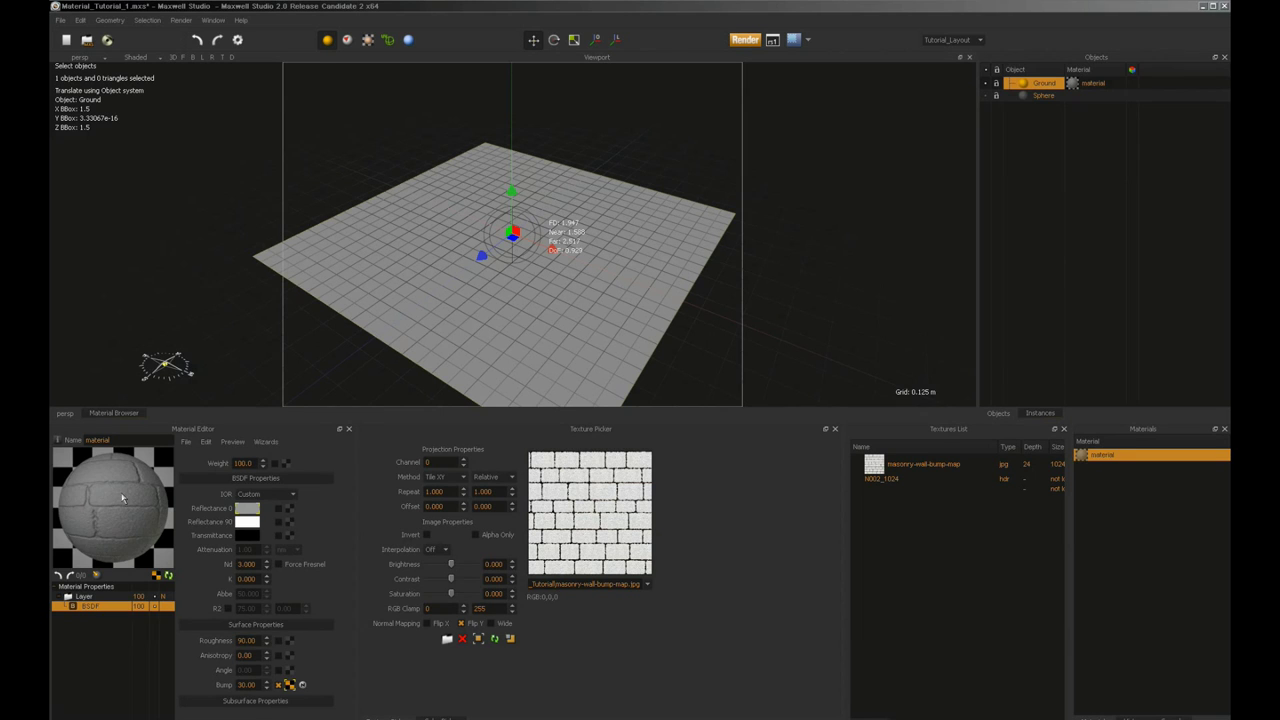
click(1102, 479)
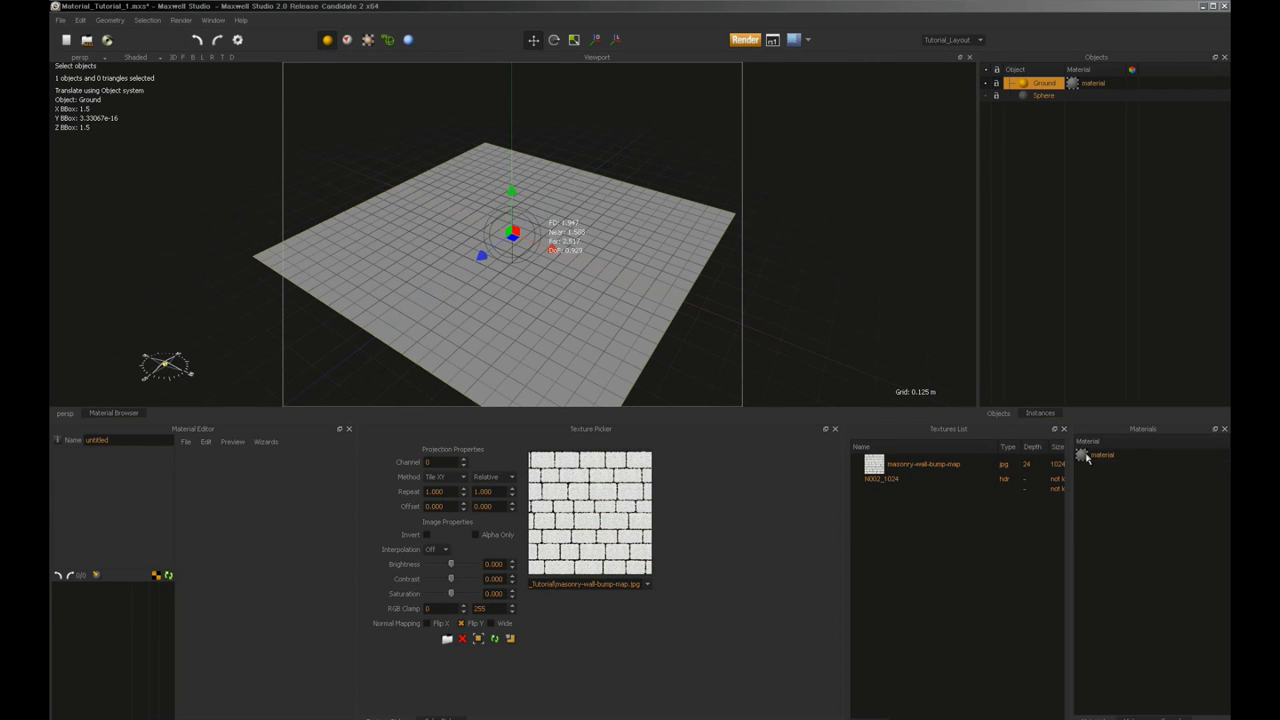
click(1088, 460)
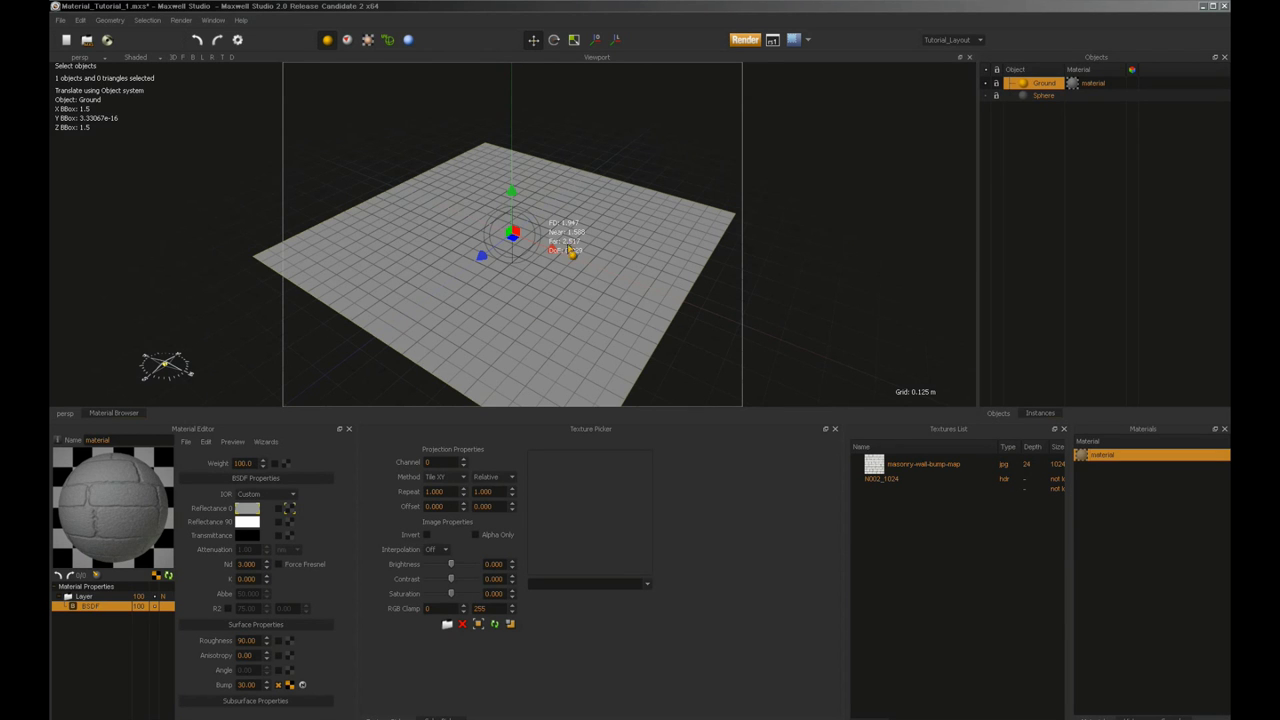
click(748, 42)
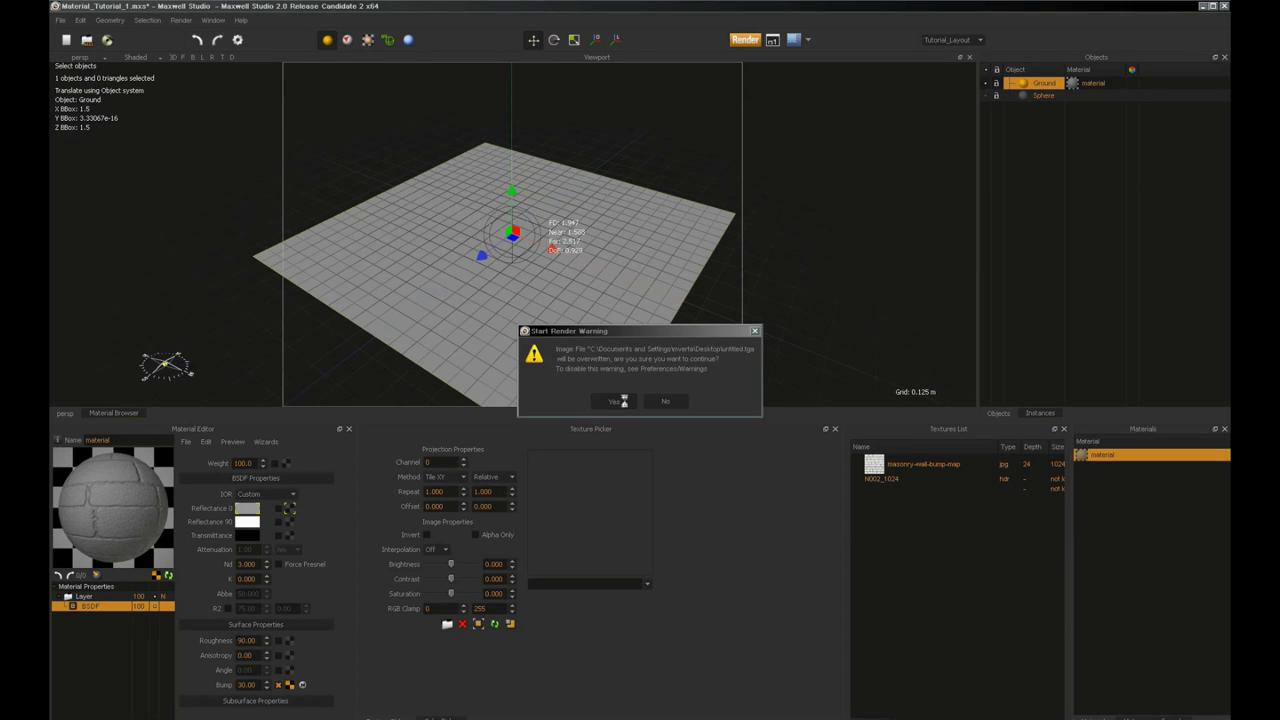
click(615, 398)
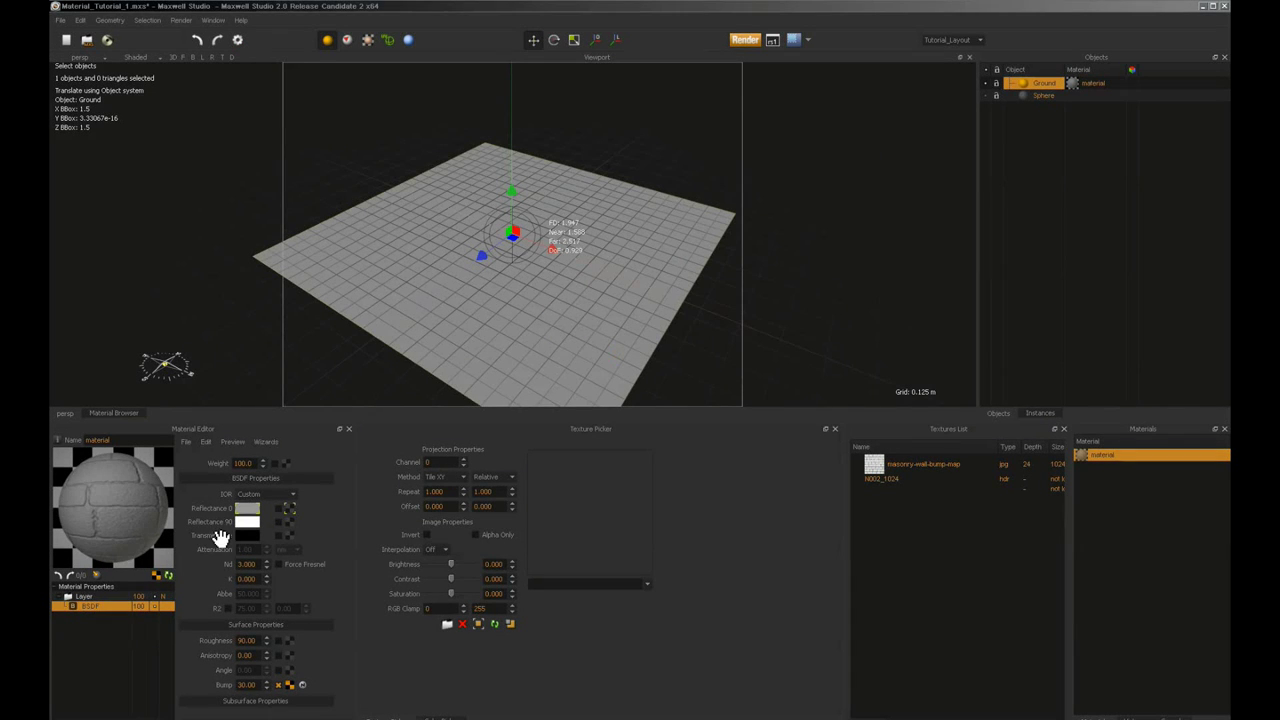
Step: Replace the bump texture with masonry-wall-normal-map.jpg used as a normal map, and render the ground
click(287, 686)
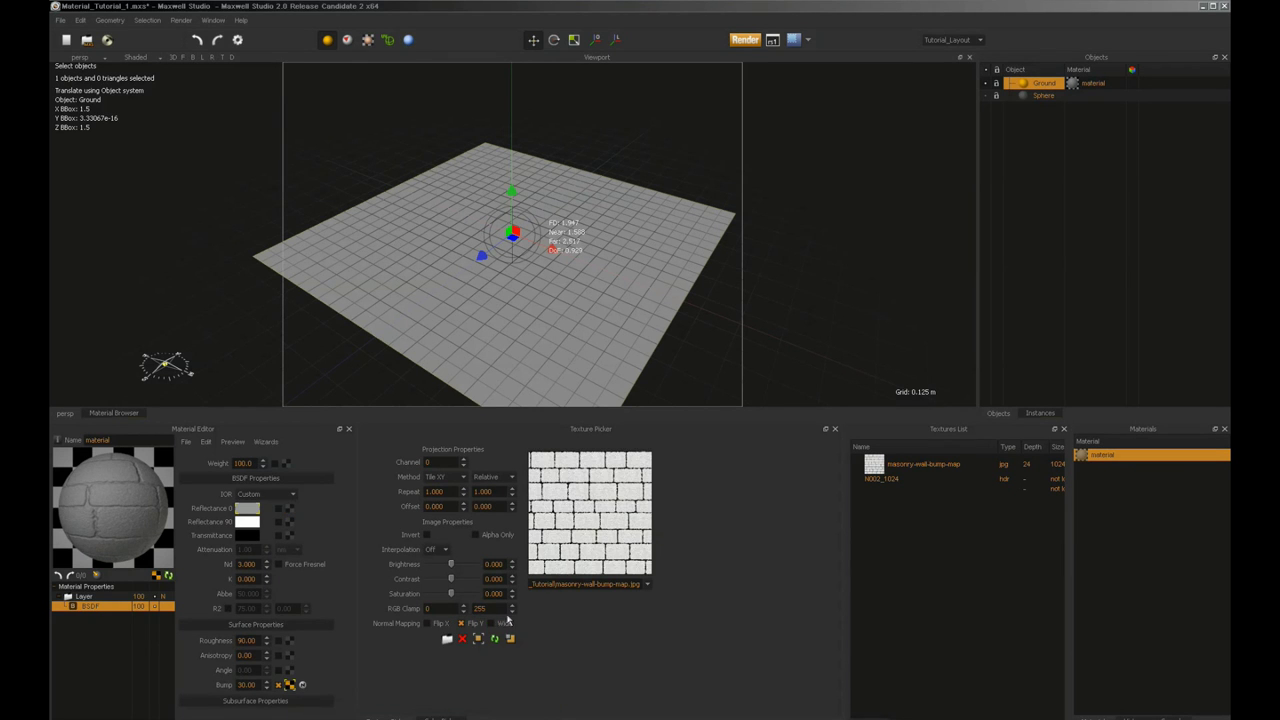
click(447, 639)
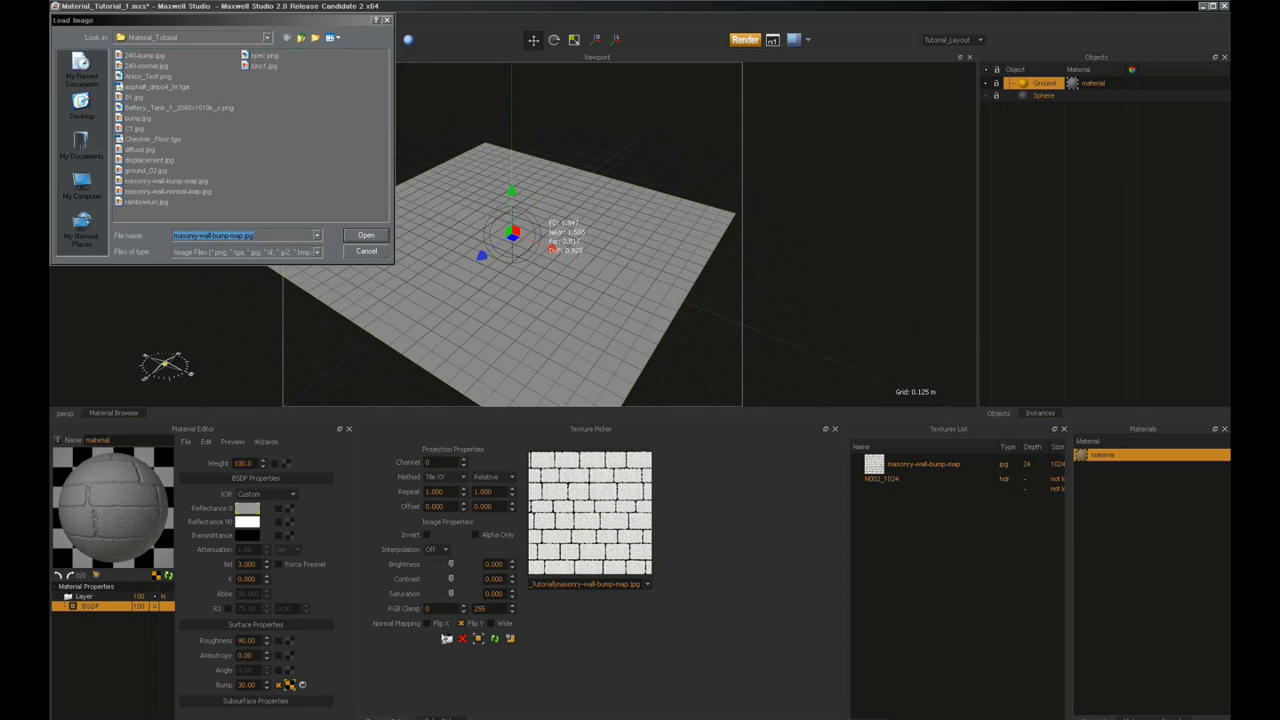
click(168, 191)
click(365, 235)
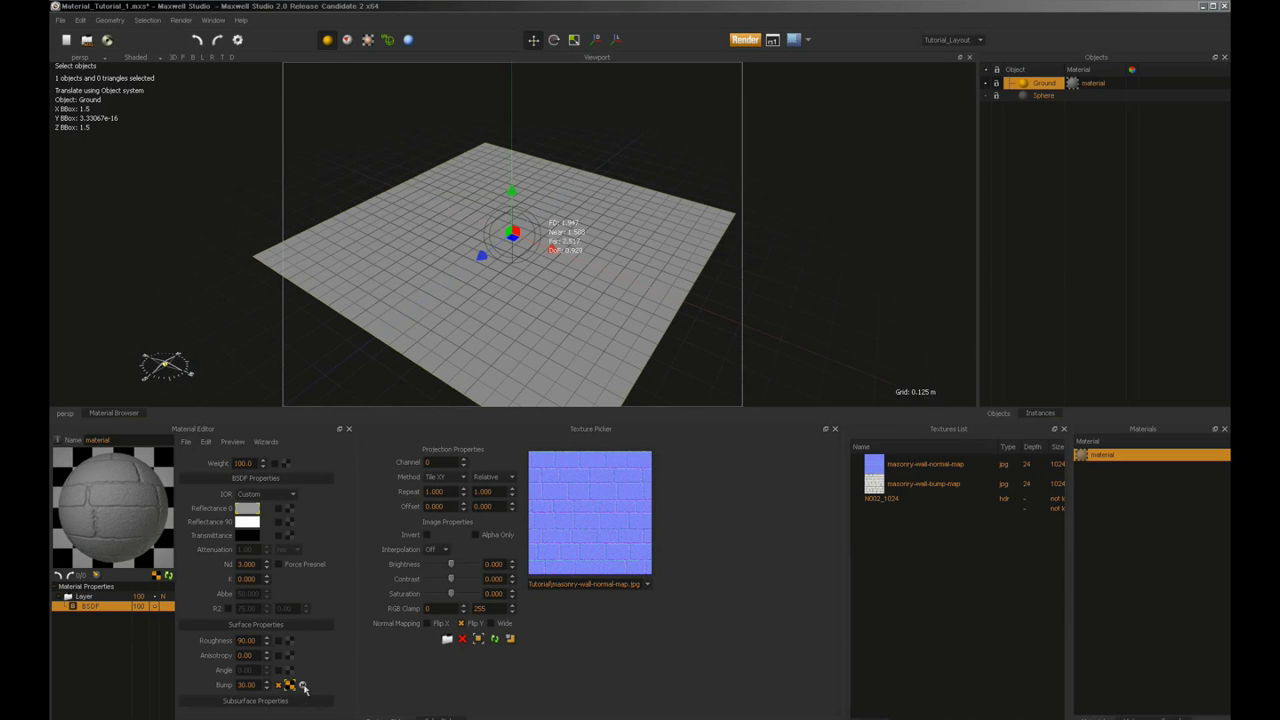
click(745, 40)
Step: Add a Displacement component to the ground material's layer and disable the normal map in its BSDF
right_click(92, 628)
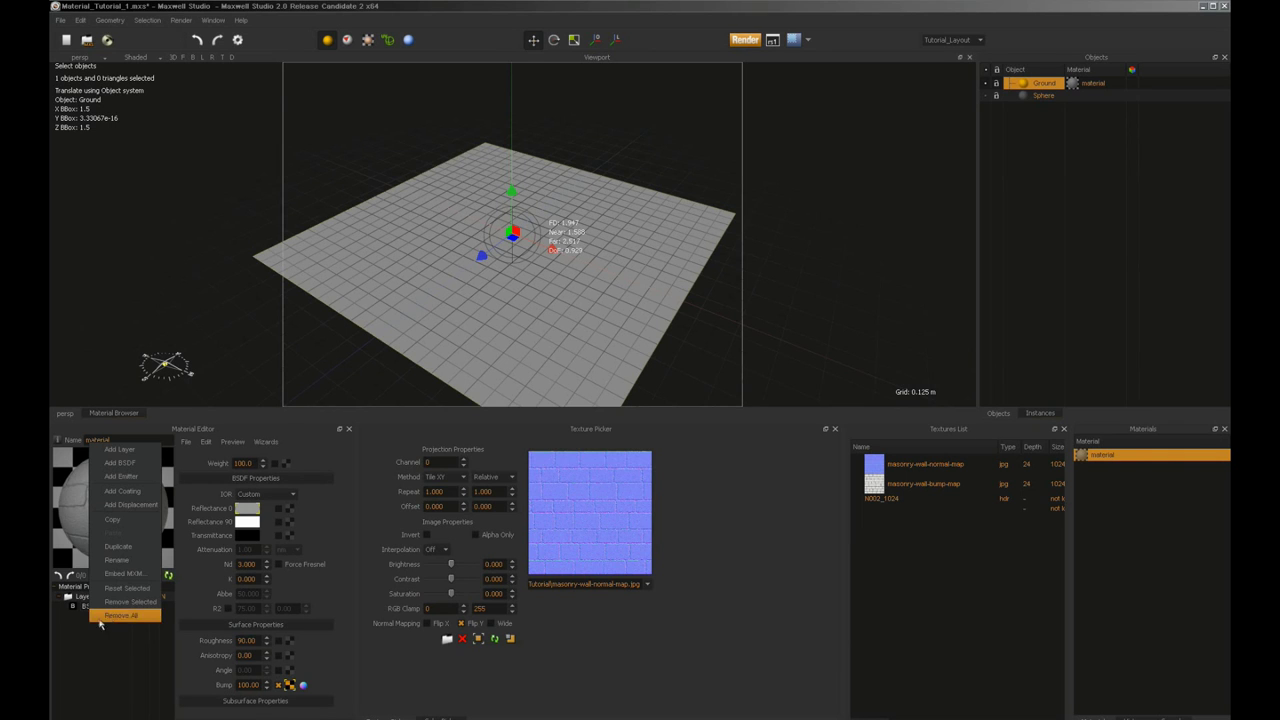
click(131, 505)
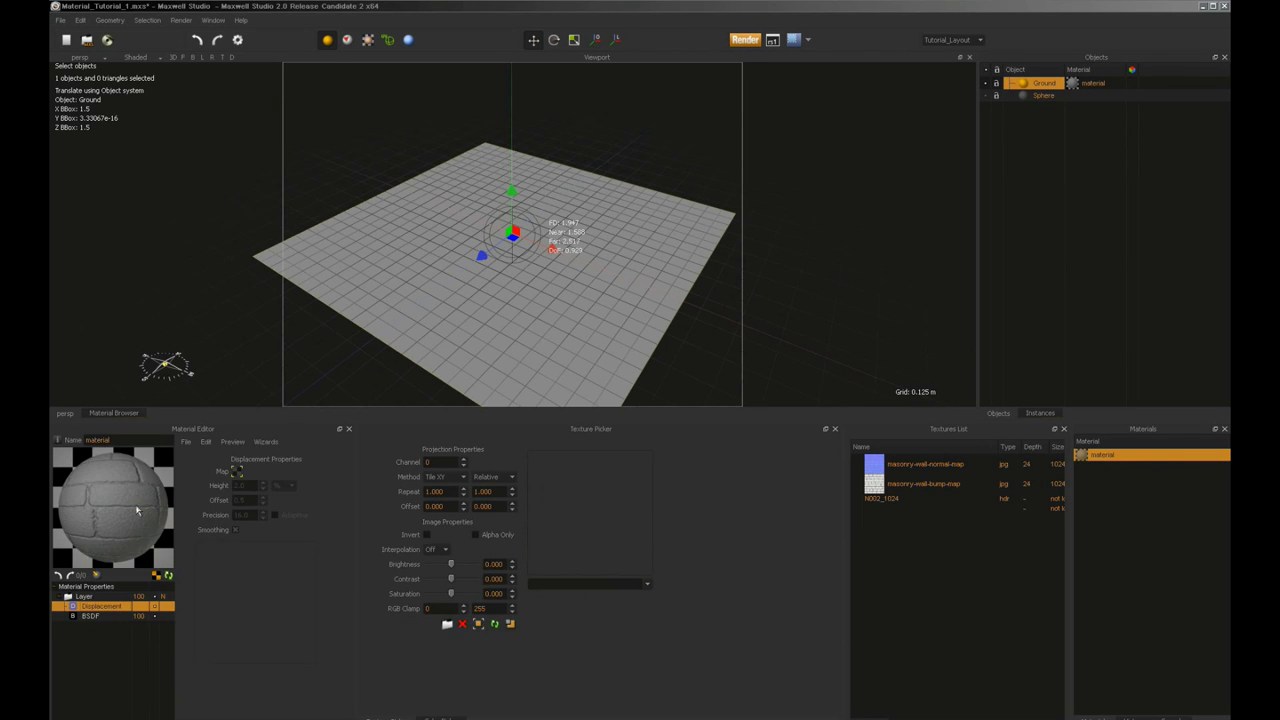
click(93, 616)
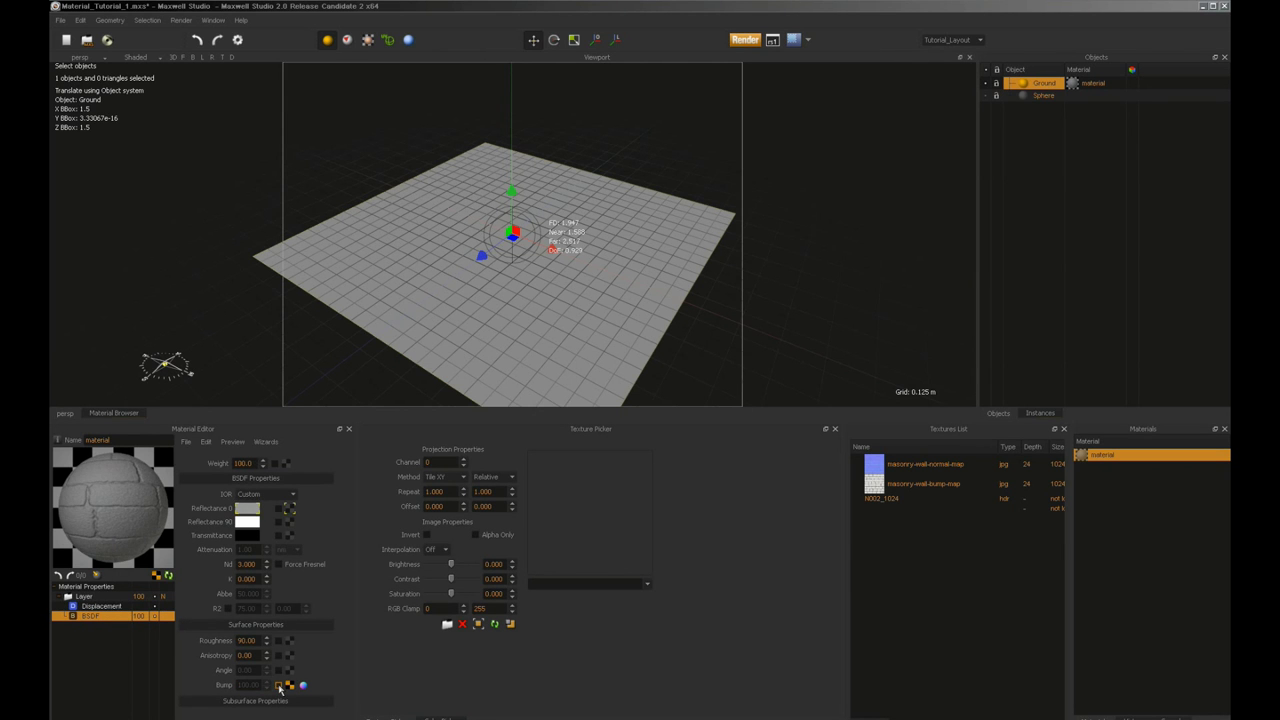
click(108, 607)
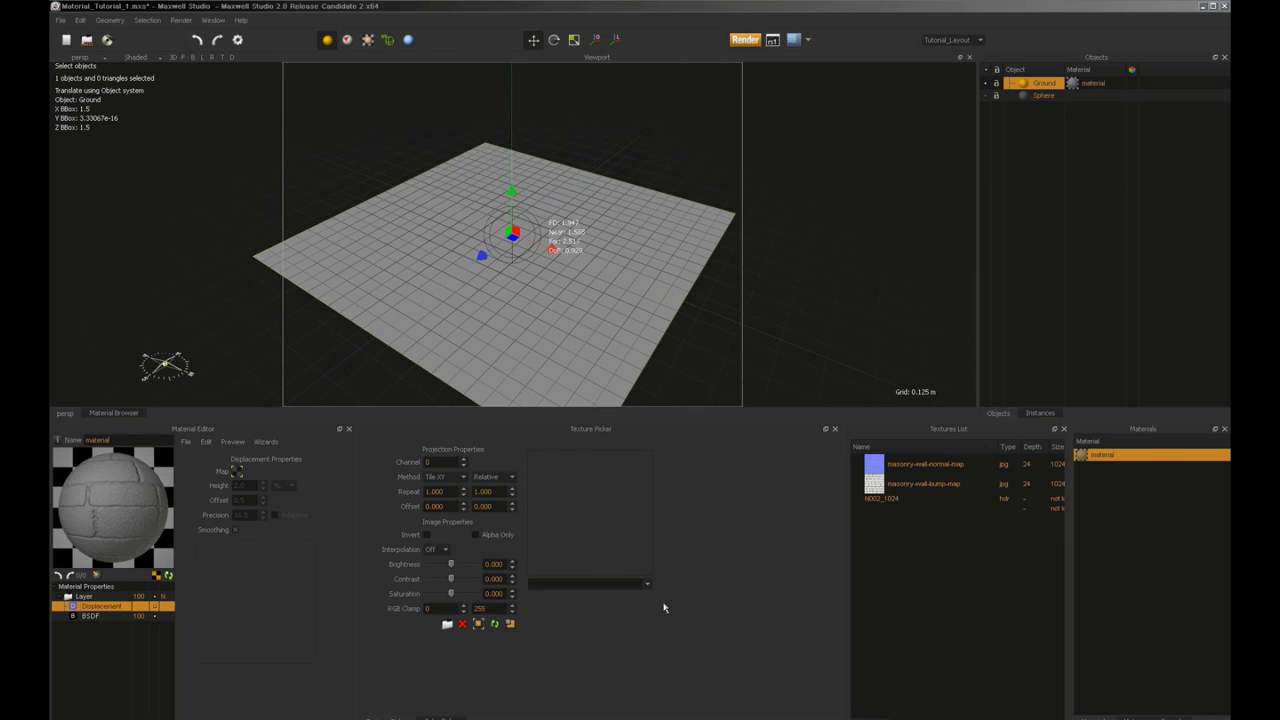
Step: Use masonry-wall-bump-map as the displacement map, enable adaptive precision, and render the ground
drag(876, 489, 237, 473)
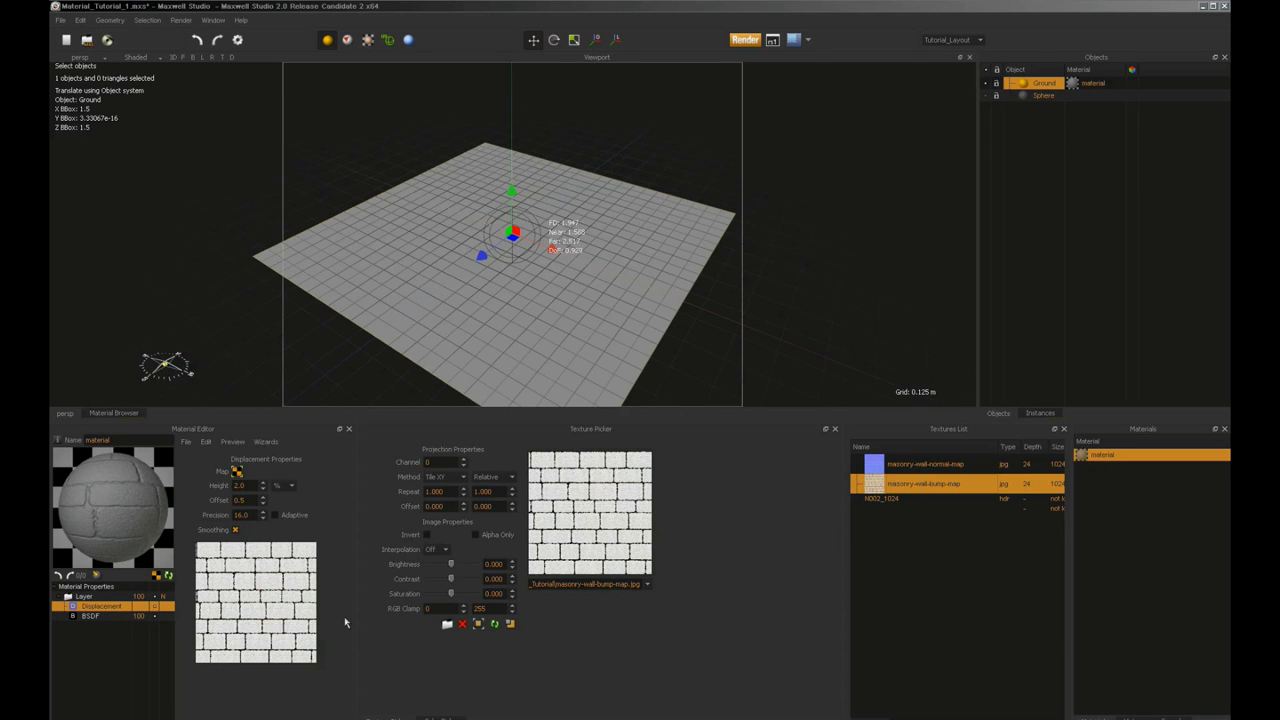
double_click(250, 485)
double_click(250, 514)
click(274, 515)
click(745, 40)
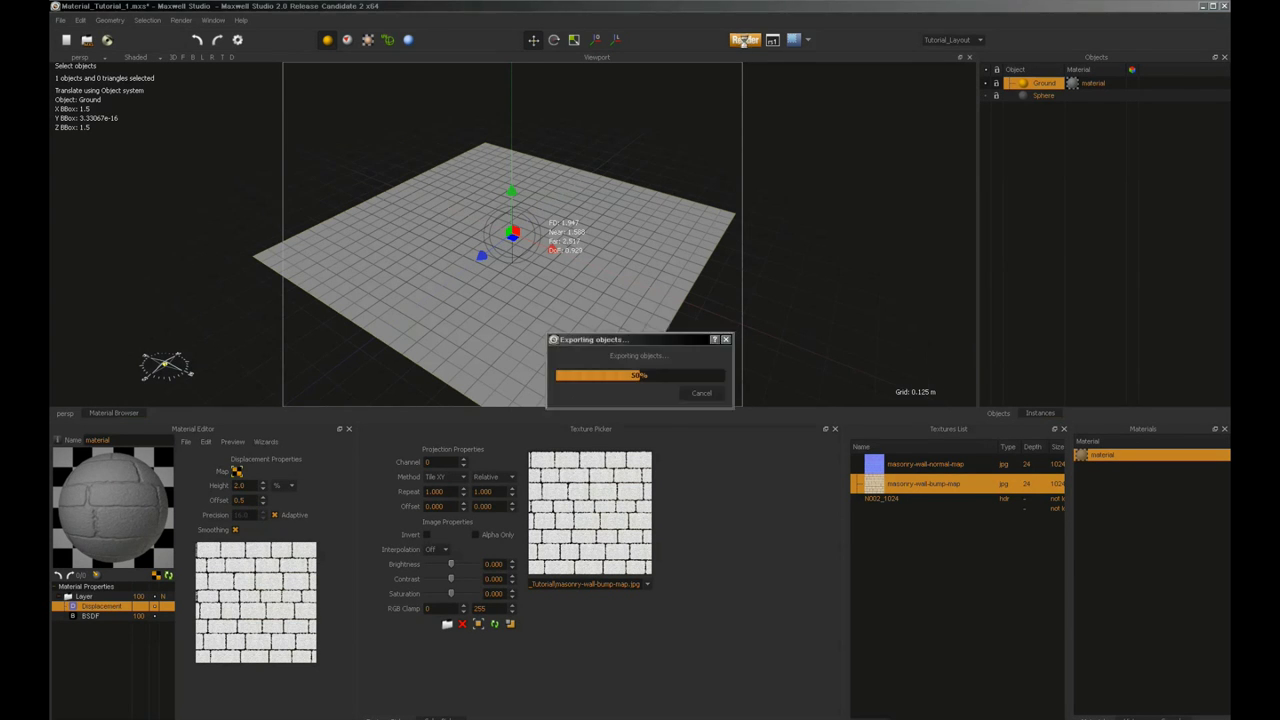
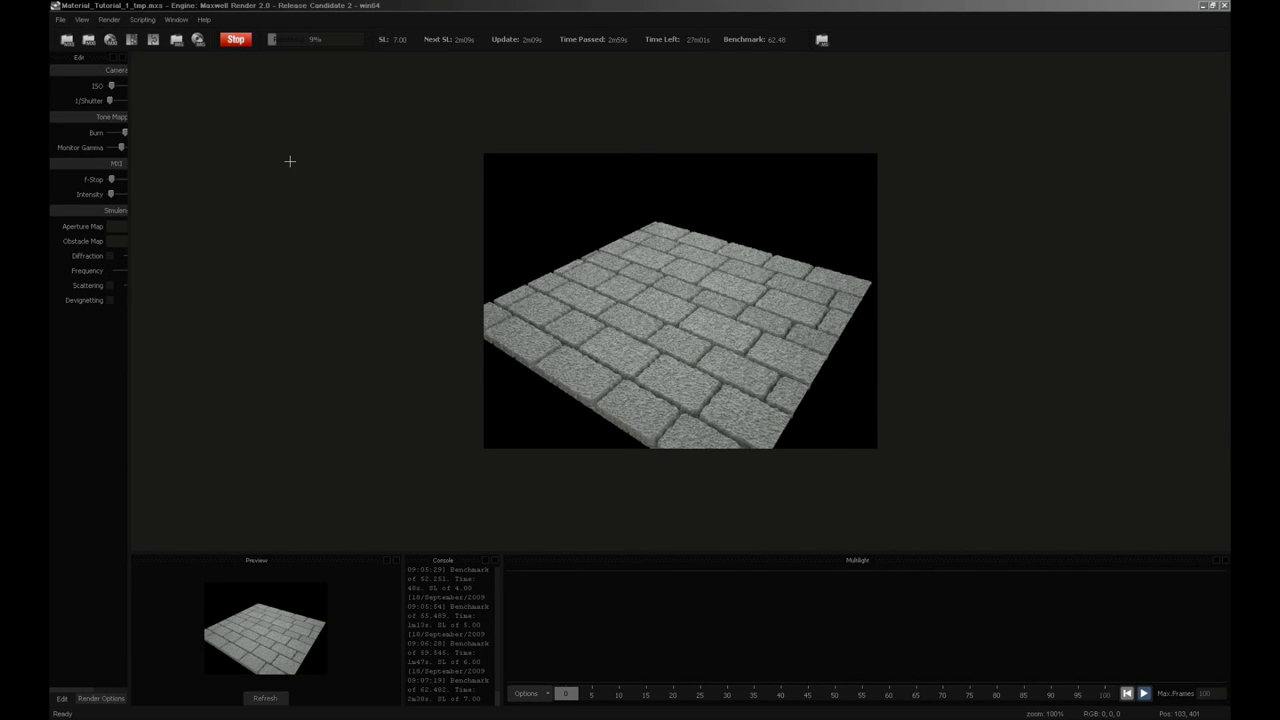
Step: Close the running displacement render and the earlier finished ground render to return to Maxwell Studio
click(1223, 6)
click(639, 375)
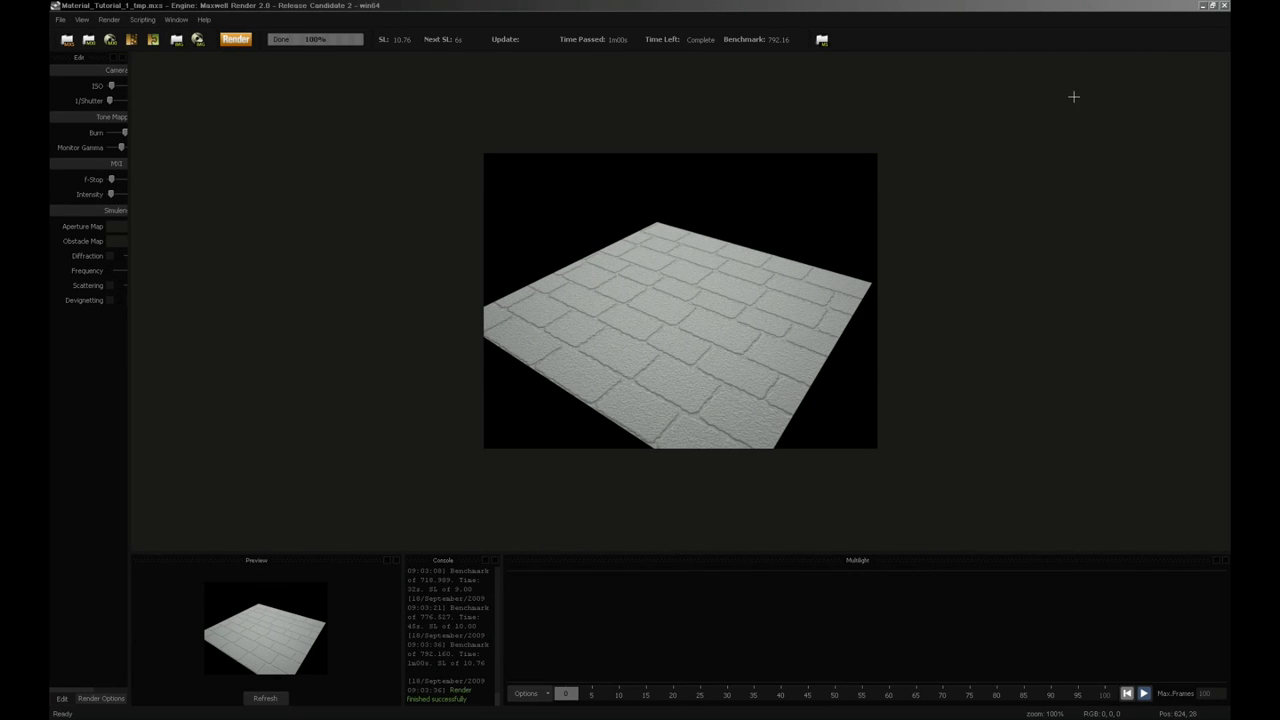
click(1226, 7)
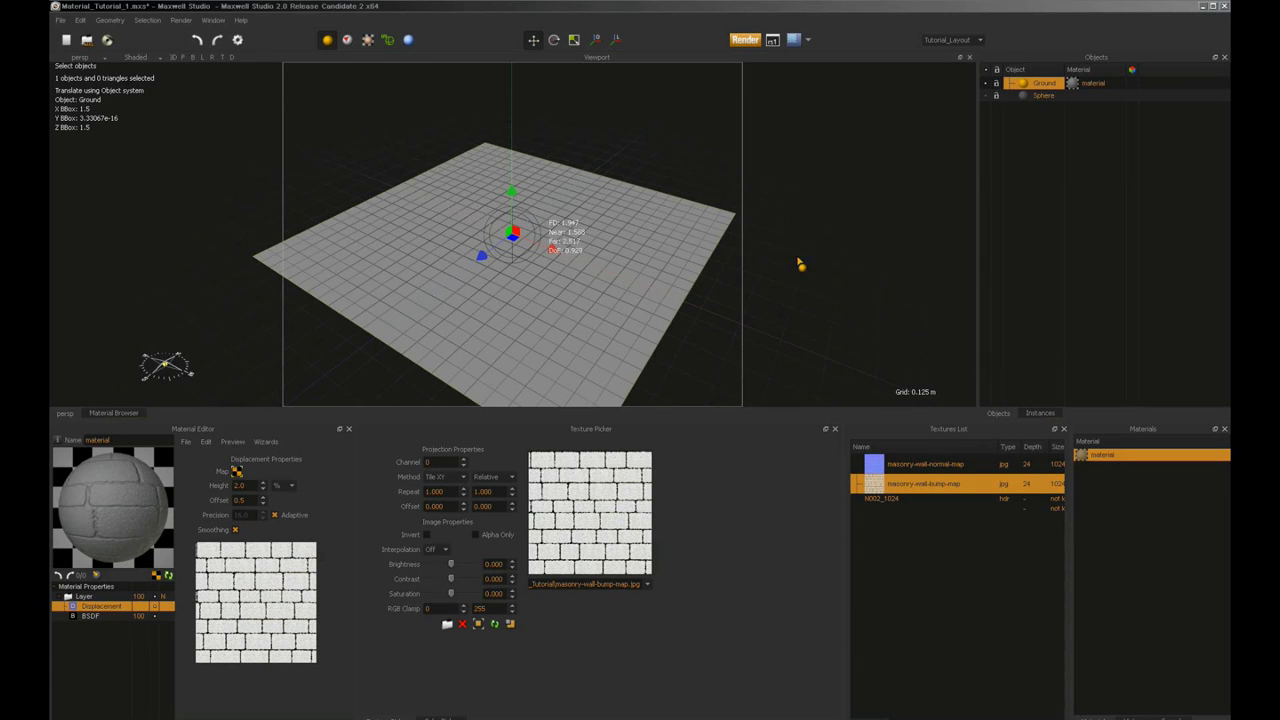
Step: Remove the Displacement component from the ground material and re-enable the normal map in its BSDF
right_click(126, 607)
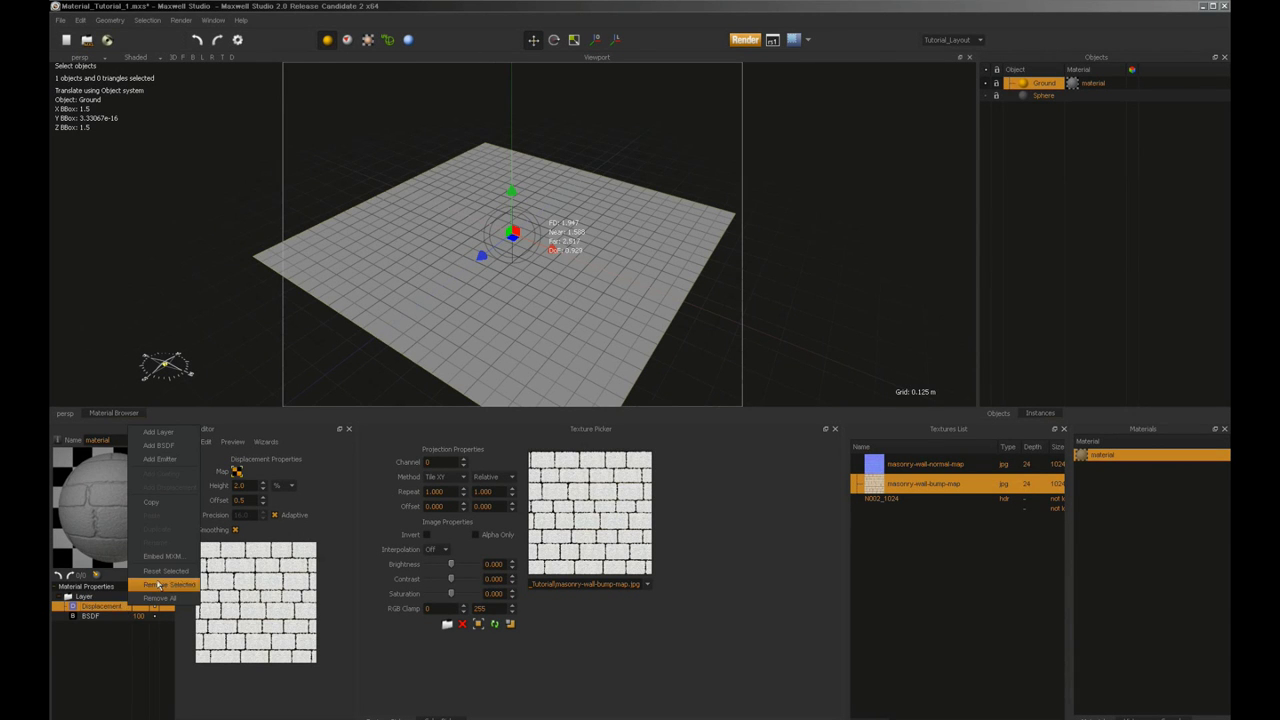
click(164, 584)
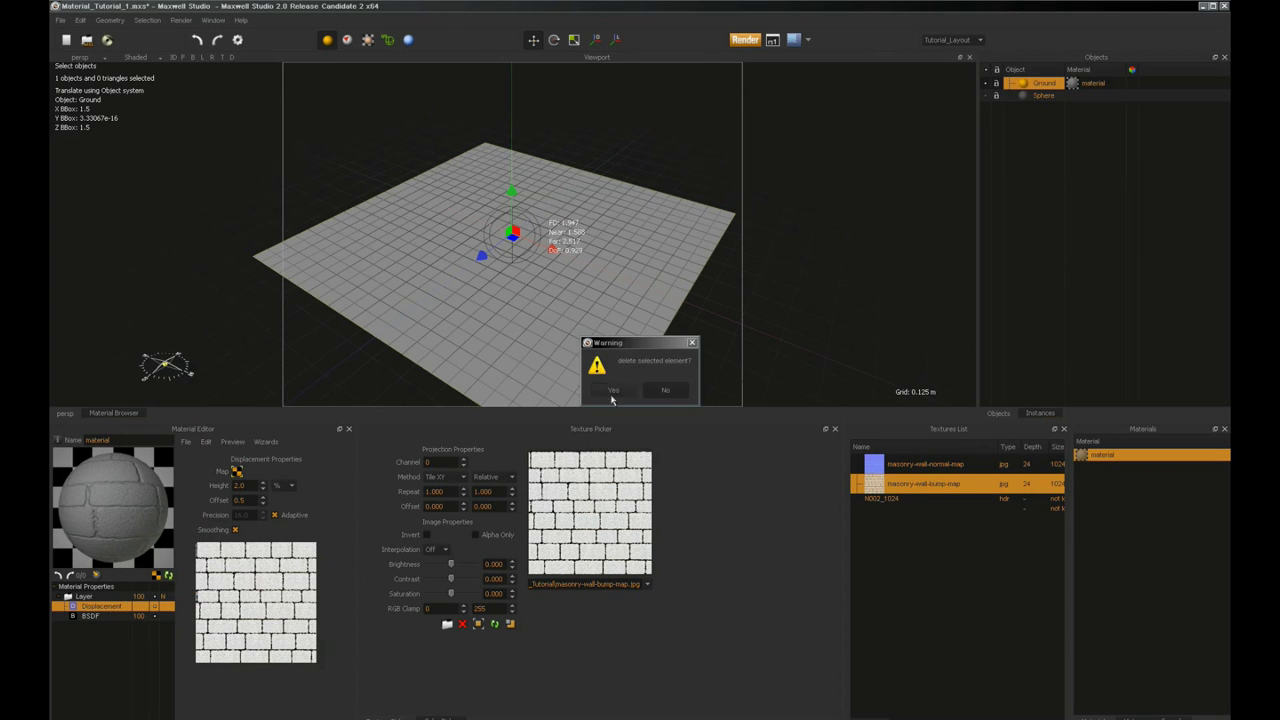
click(617, 395)
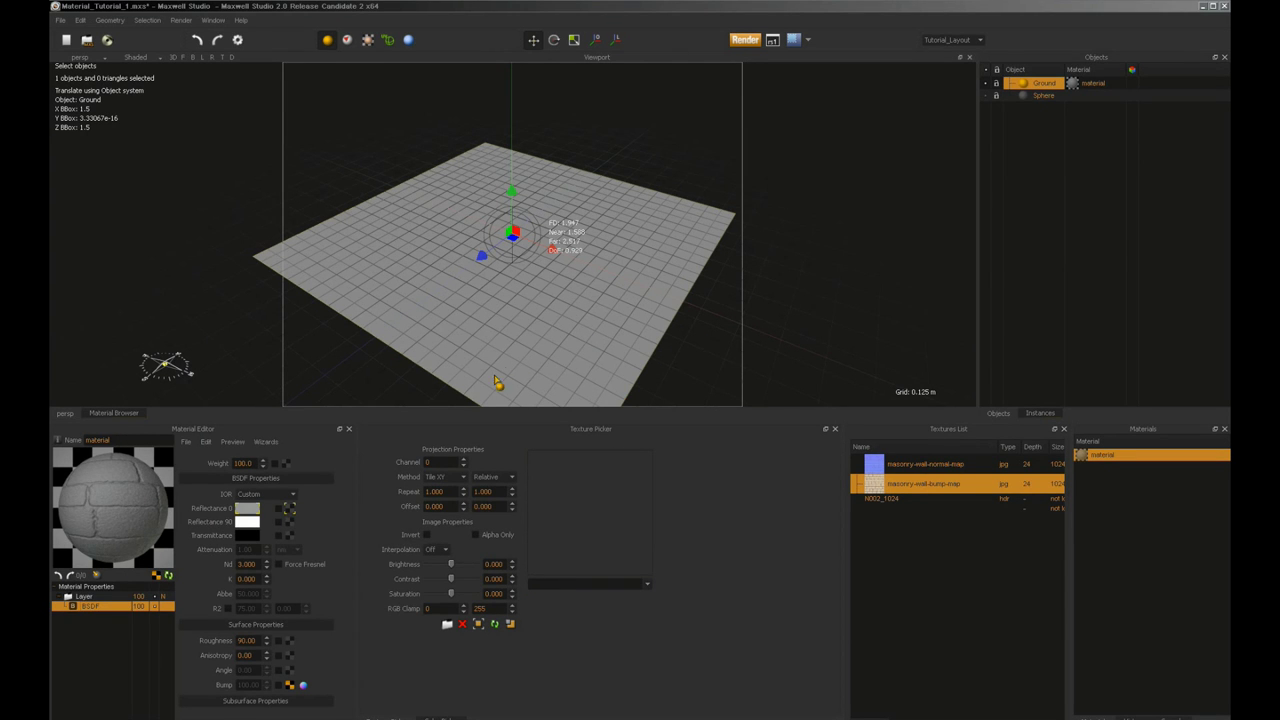
click(289, 685)
Step: Unhide the Sphere object and create a second new material
click(1043, 96)
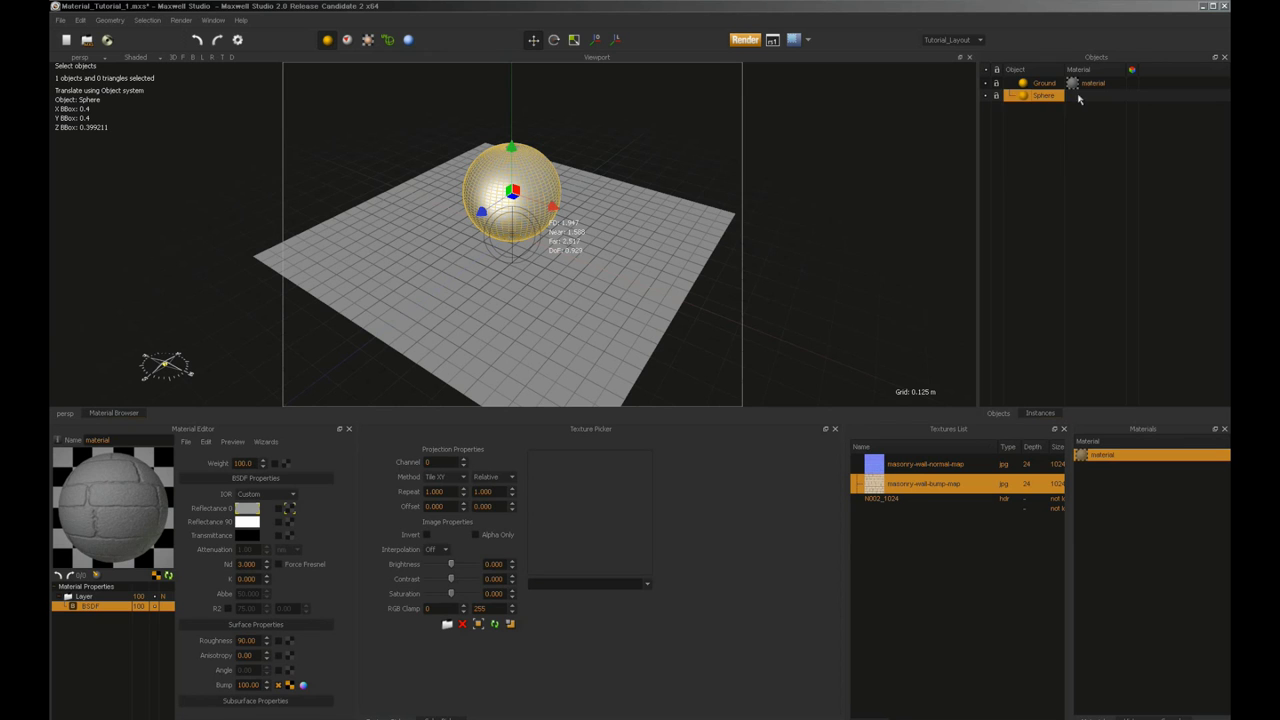
click(1079, 96)
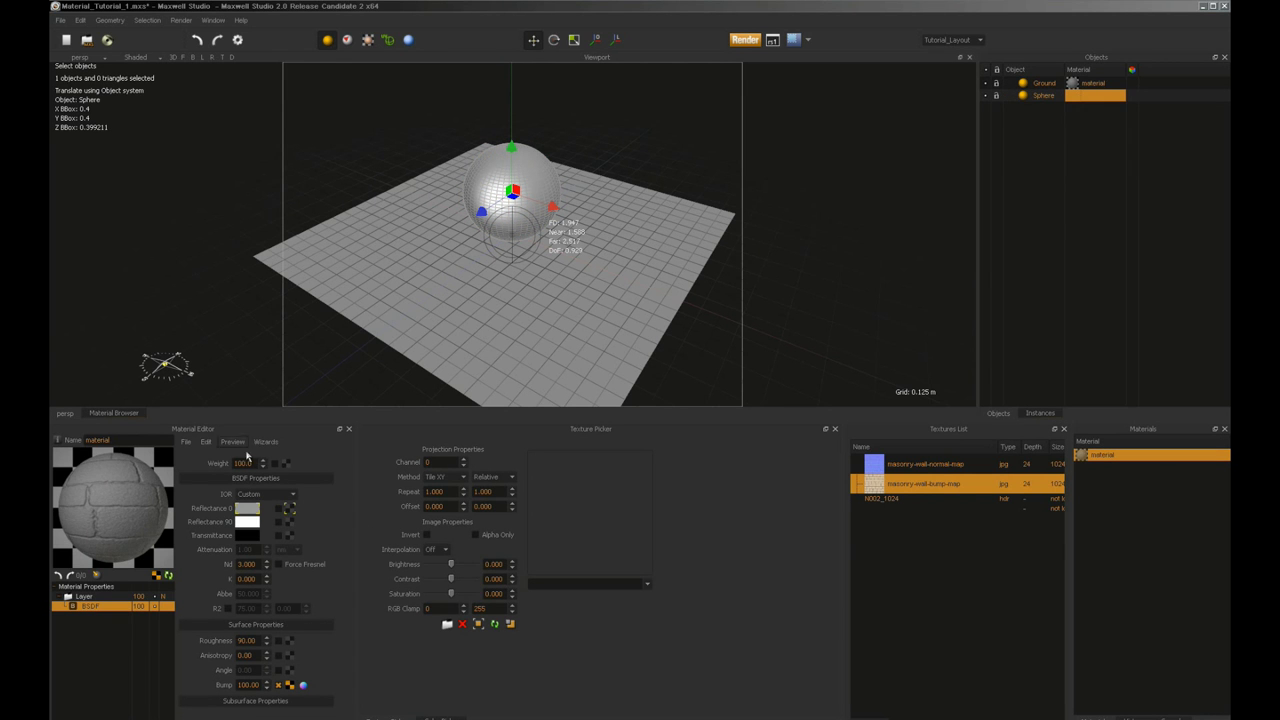
right_click(1128, 503)
click(1138, 502)
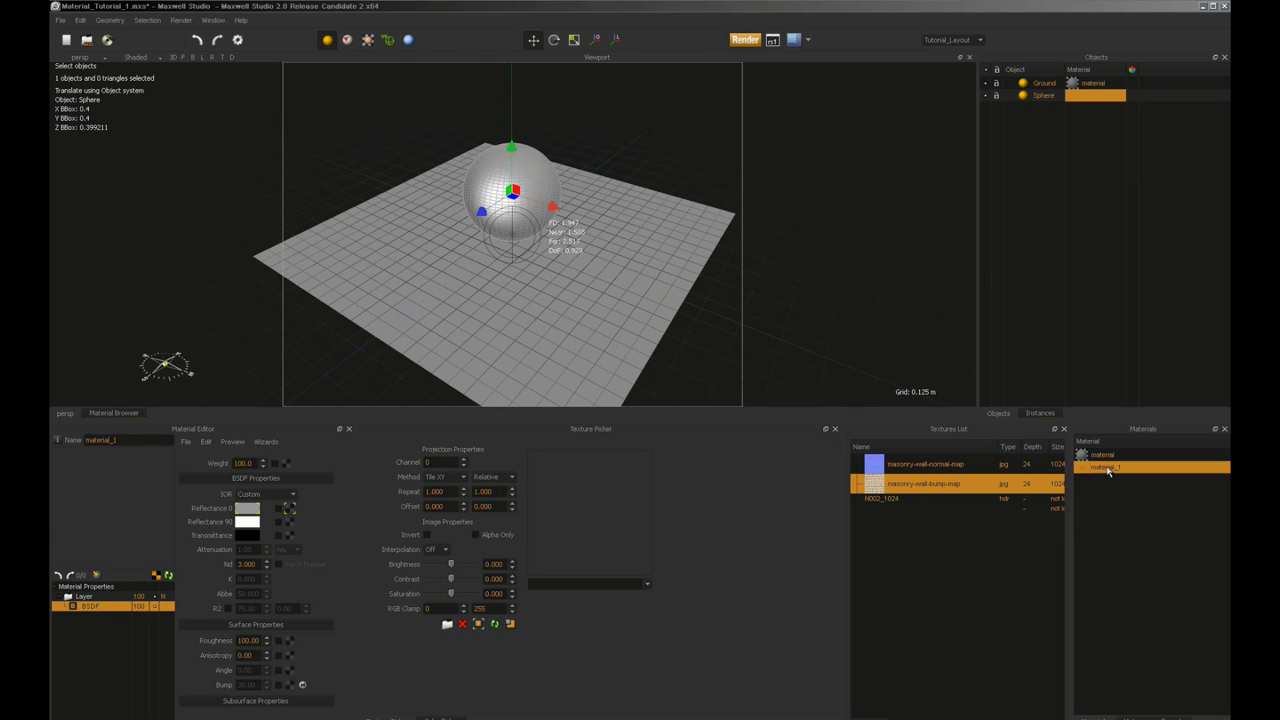
Step: Rename the second material as Sphere and assign it to the Sphere object
right_click(1108, 470)
click(1144, 548)
text(Sphere)
key(Return)
right_click(1099, 96)
mouse_move(1130, 103)
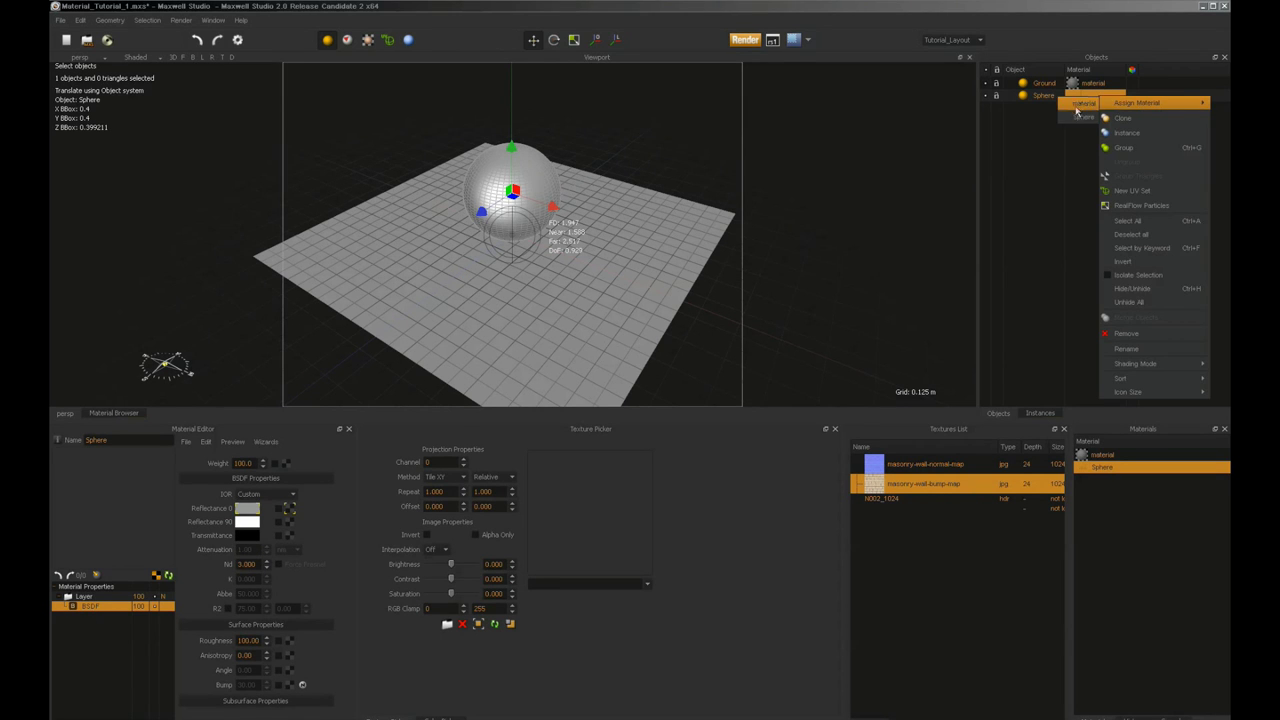
click(1082, 117)
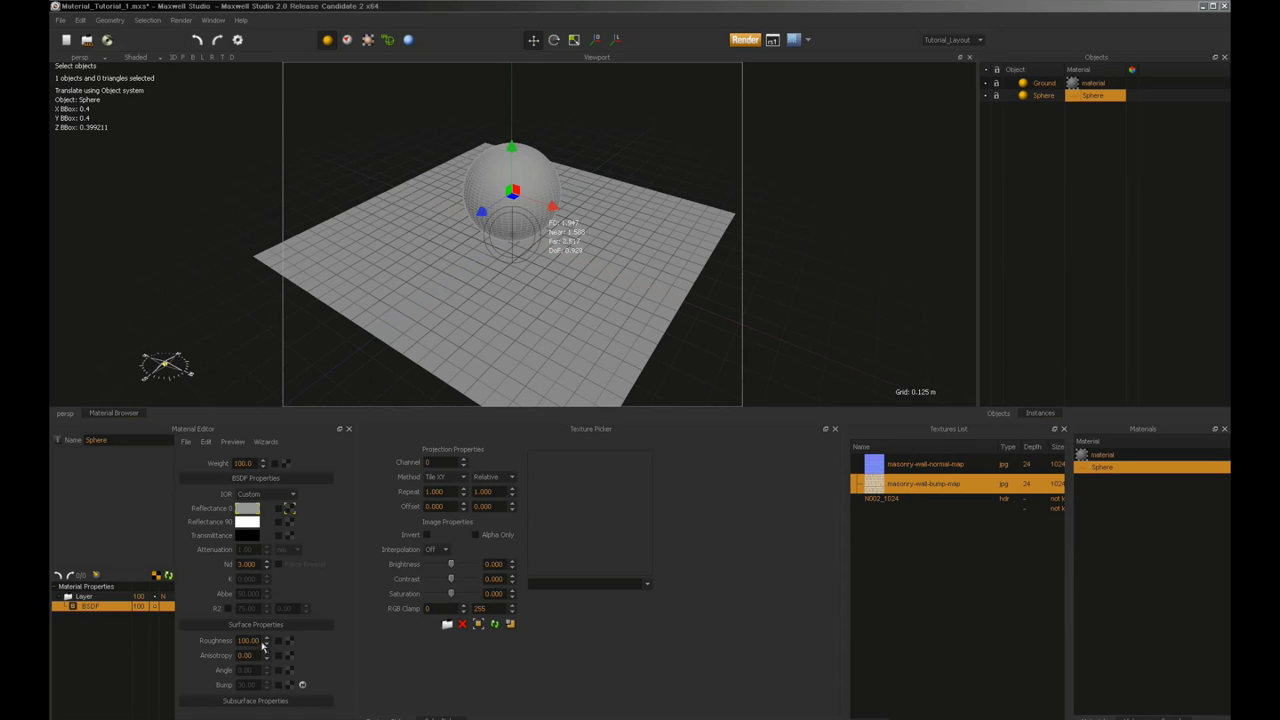
Step: Set the Sphere material's BSDF roughness to 1 and its Nd value to 1.51
drag(263, 647, 118, 656)
click(248, 564)
text(20)
key(Return)
text(1.518)
key(Return)
double_click(247, 564)
Step: Set the Sphere material's transmittance to a near-white RGB 235 and its attenuation distance to 10 cm
click(246, 537)
drag(404, 499, 410, 577)
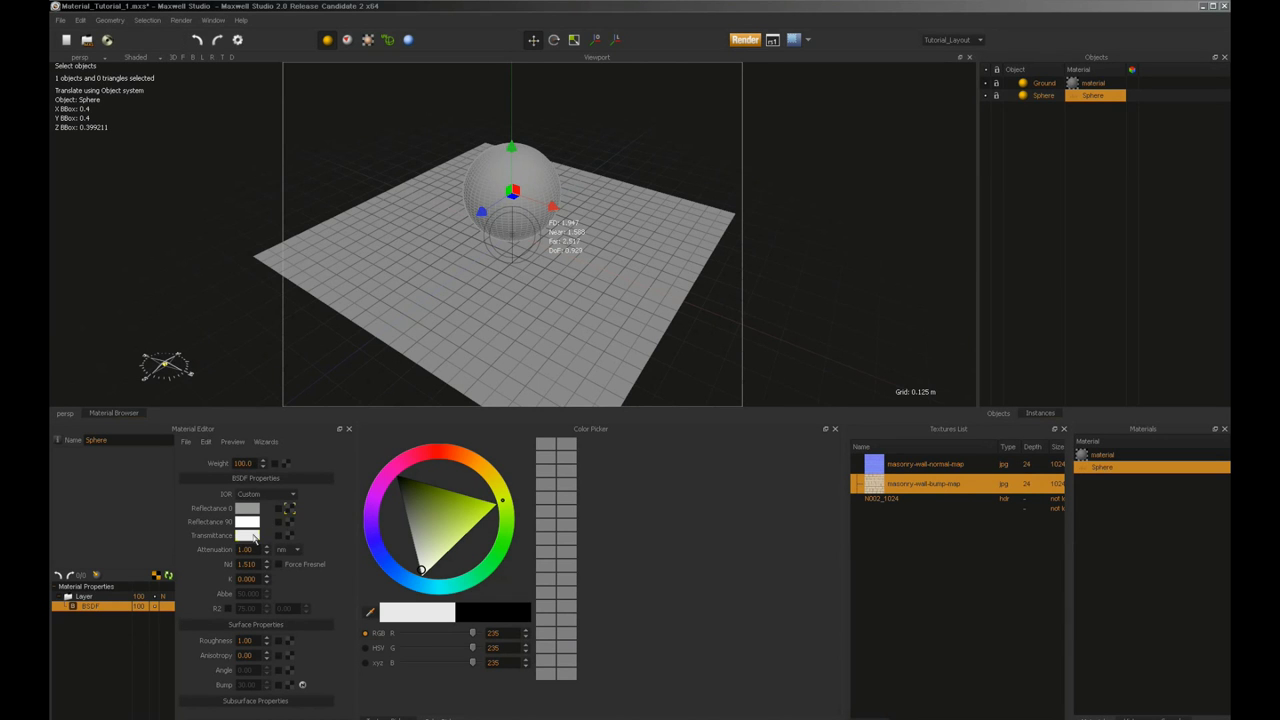
double_click(256, 564)
click(254, 548)
text(10)
key(Return)
click(294, 551)
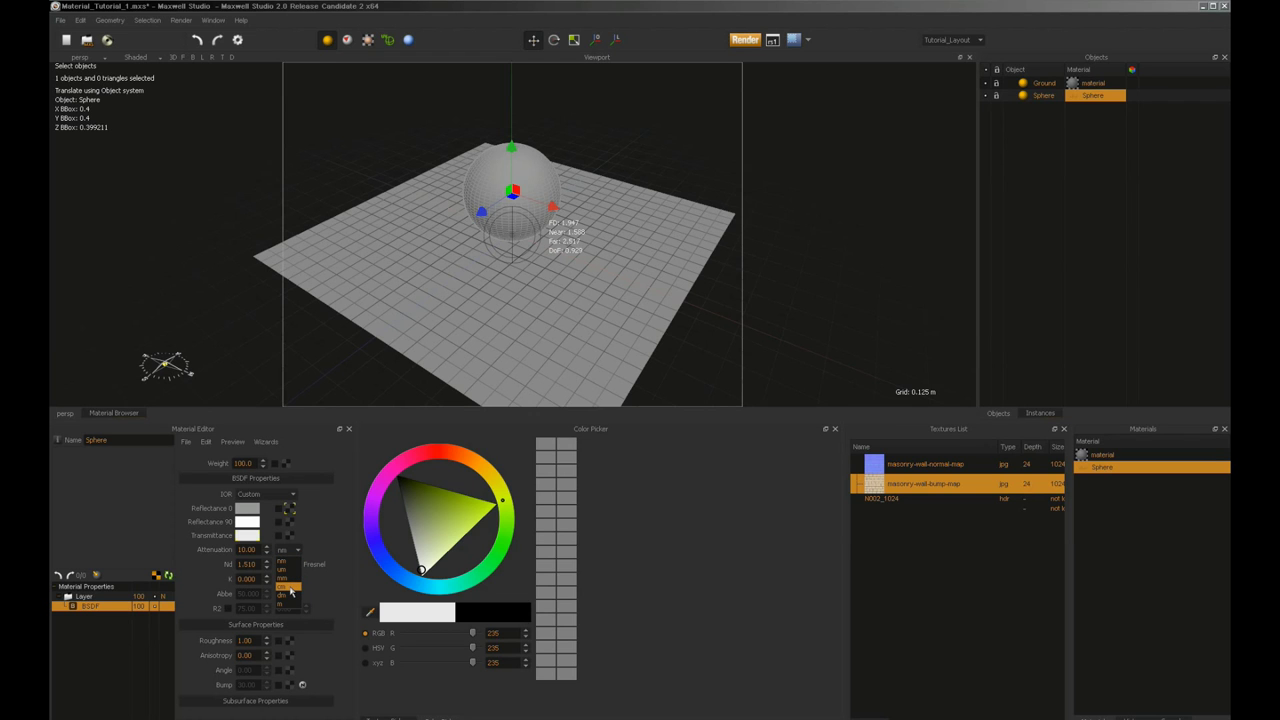
click(289, 586)
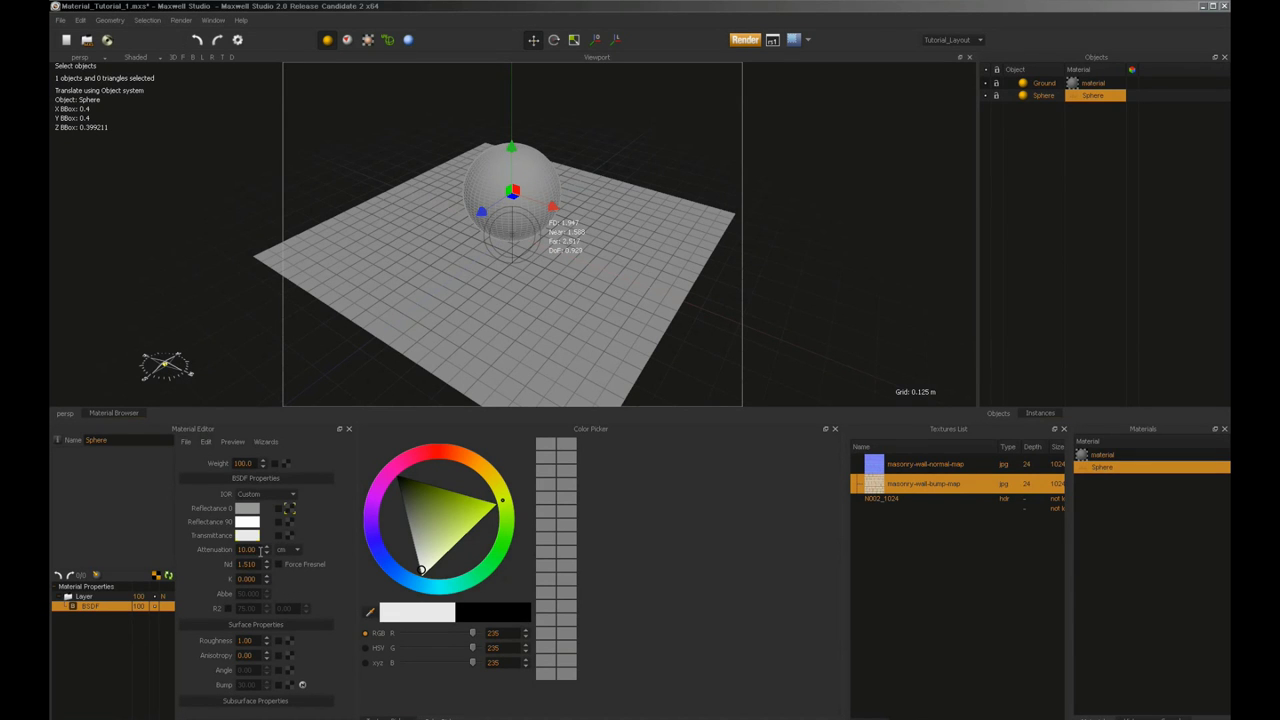
Step: Review the Sphere material's attenuation, Nd and roughness values, and render the scene to check the transparent sphere
double_click(259, 549)
click(244, 551)
text(0)
click(533, 177)
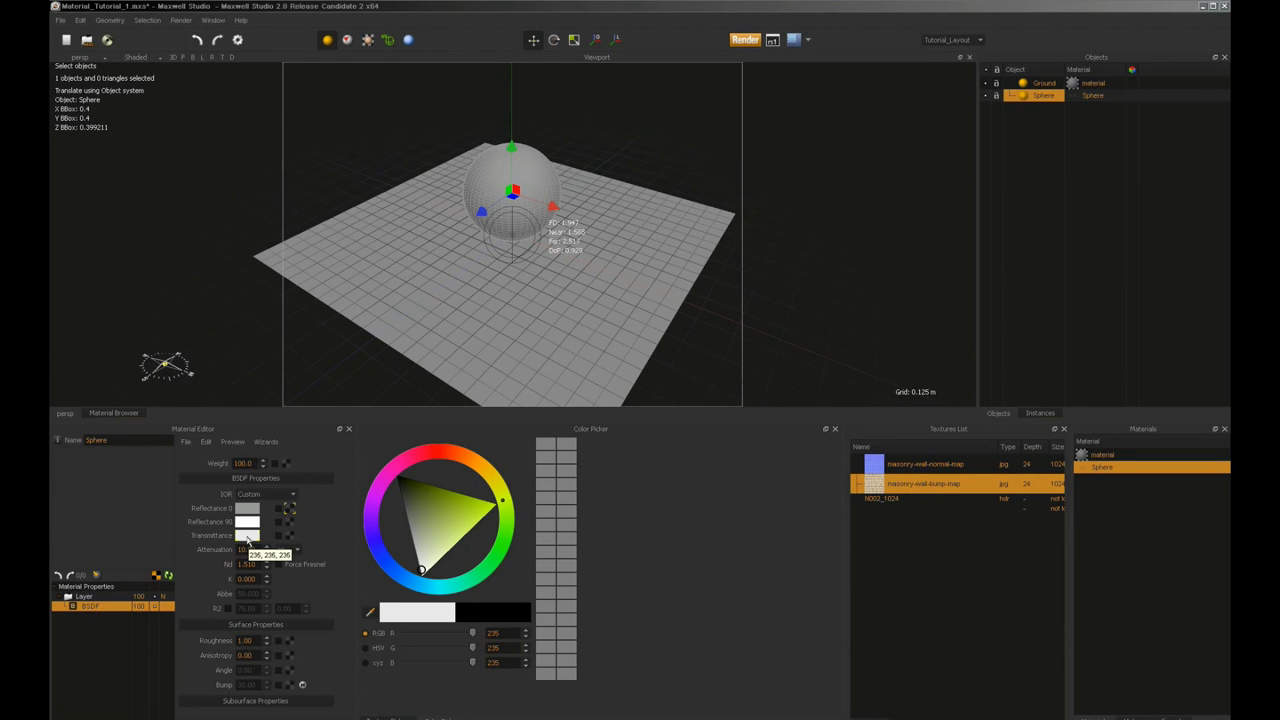
double_click(257, 564)
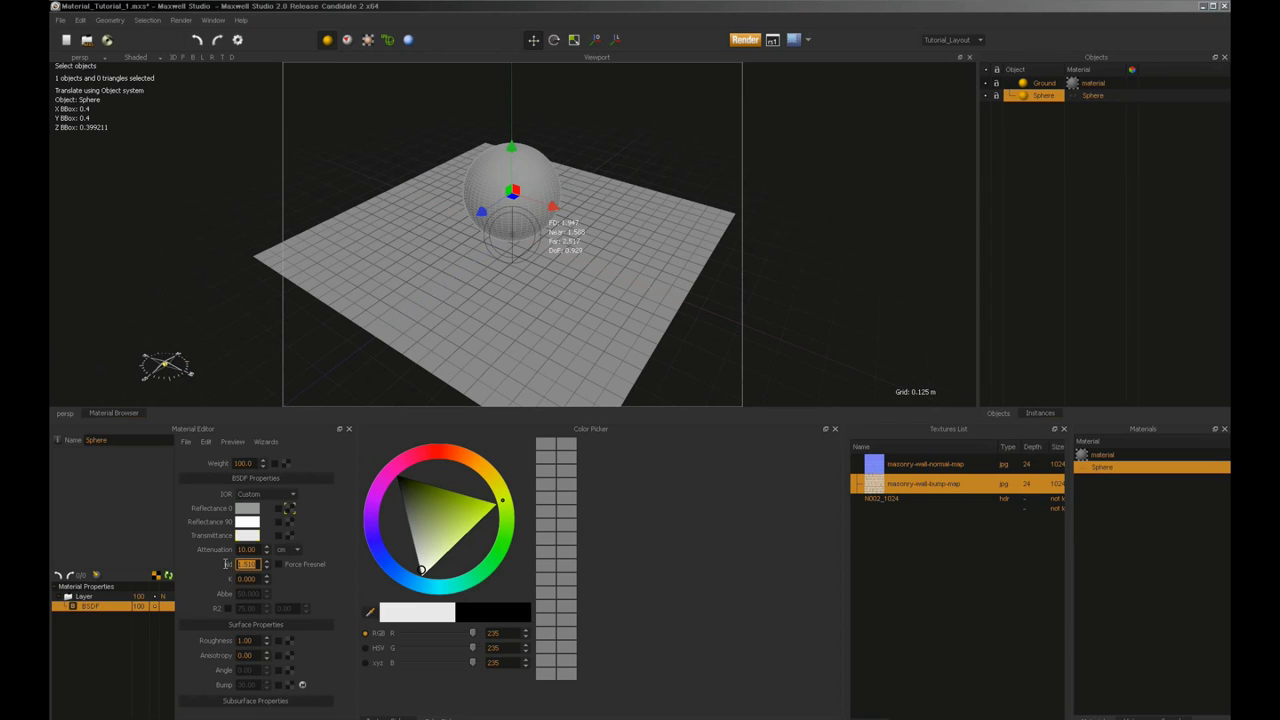
double_click(248, 640)
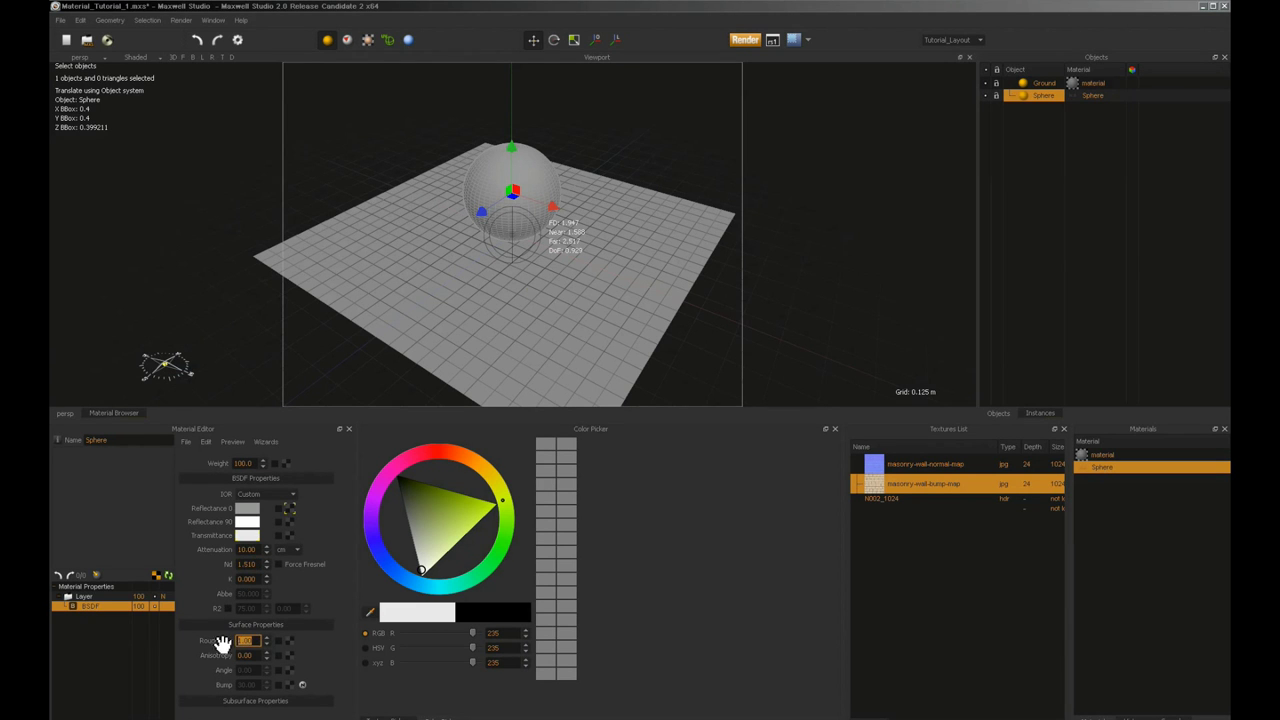
click(745, 40)
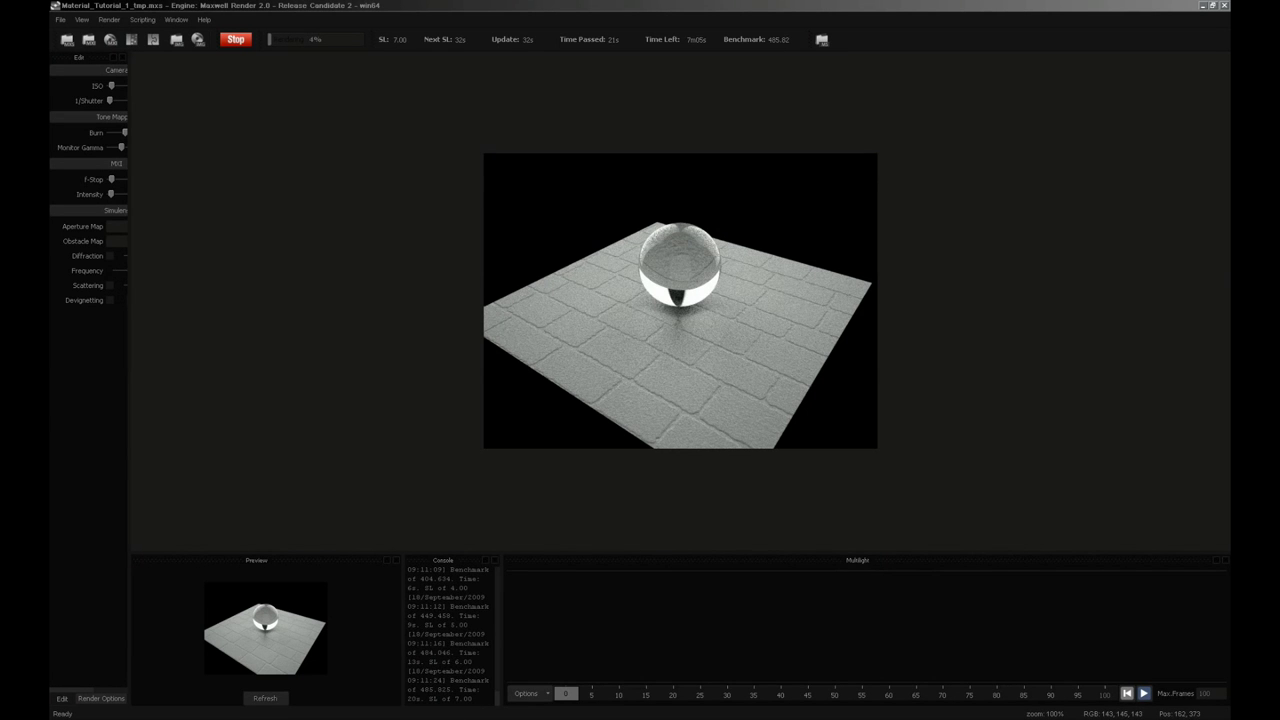
key(alt+Tab)
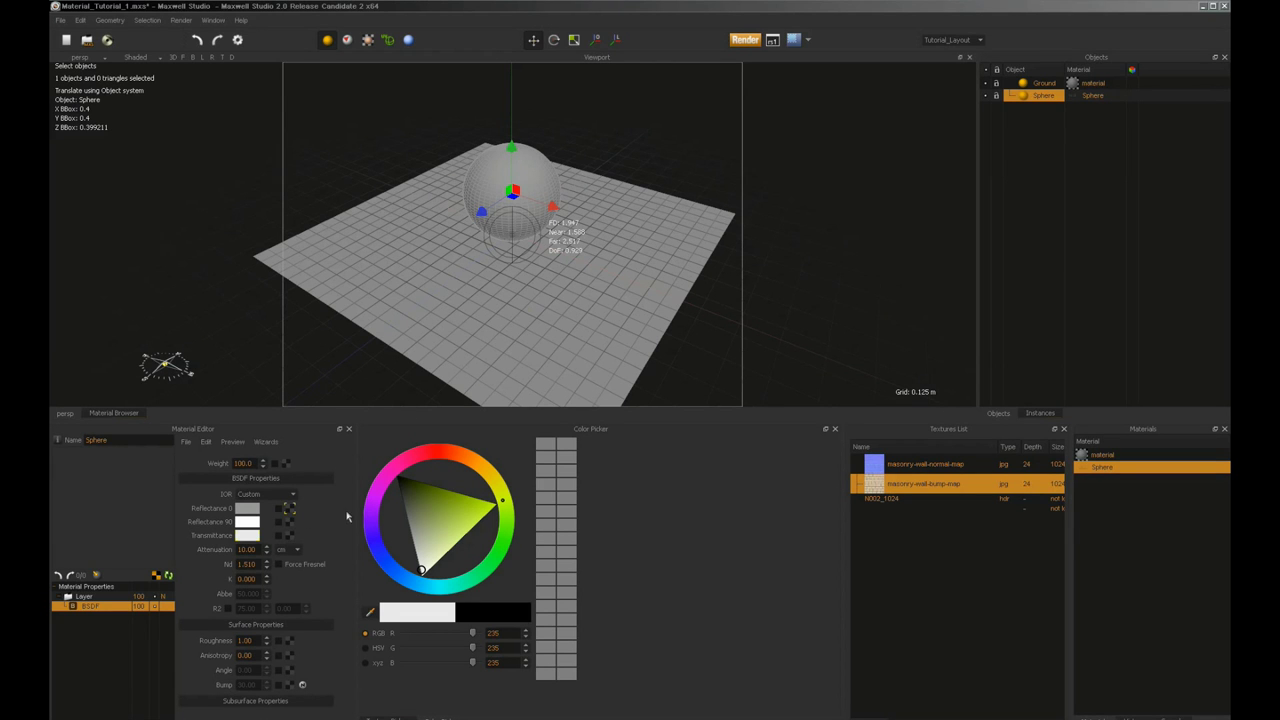
Step: Clear the object selection and create a new MXM material
drag(557, 185, 558, 190)
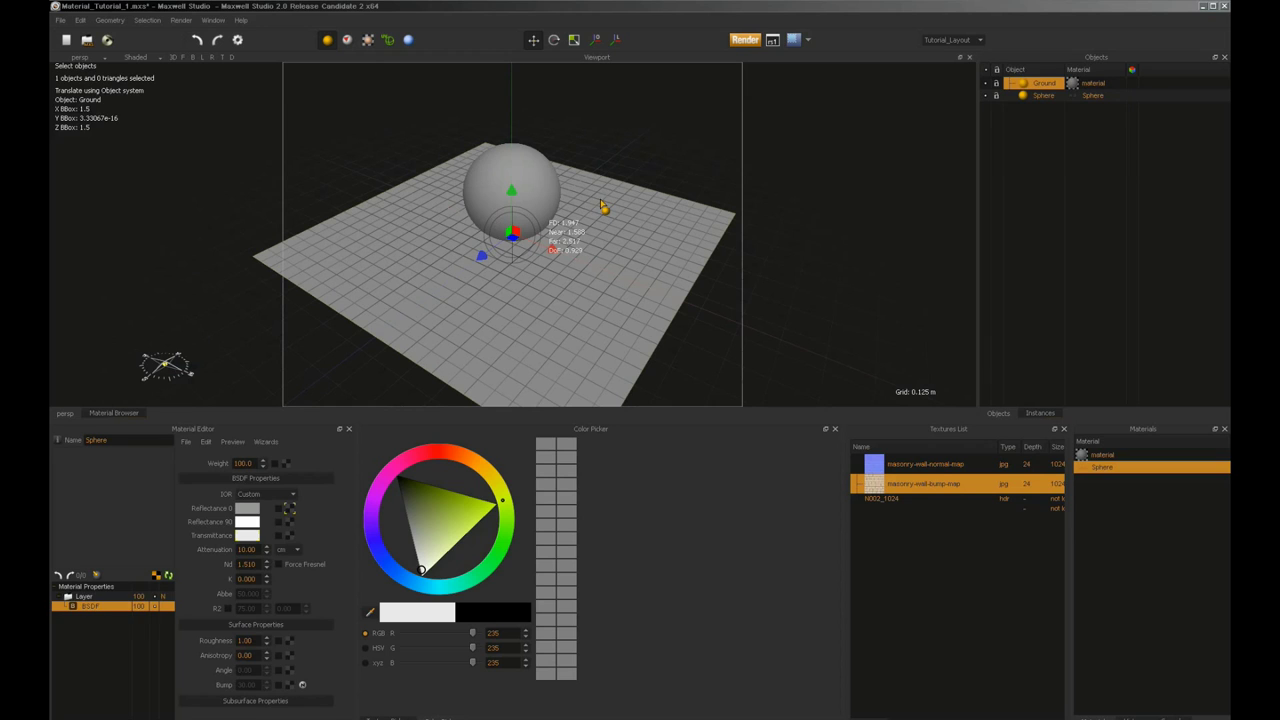
click(757, 294)
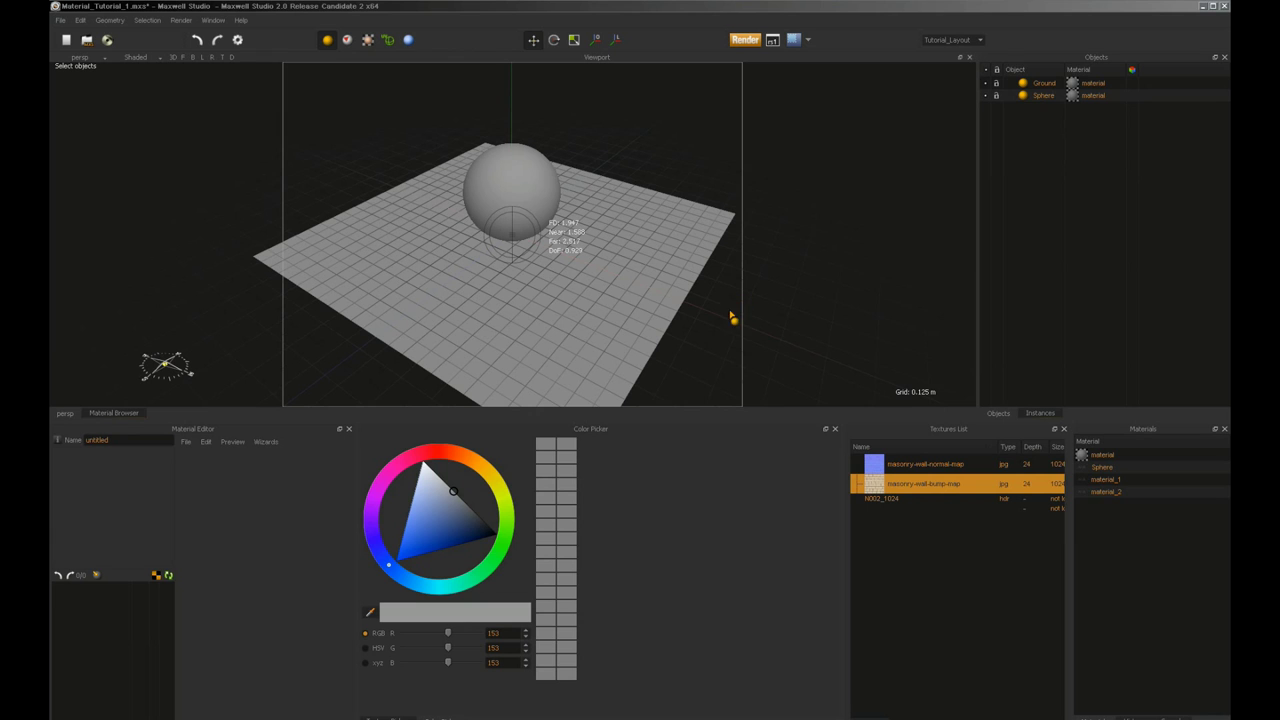
click(262, 442)
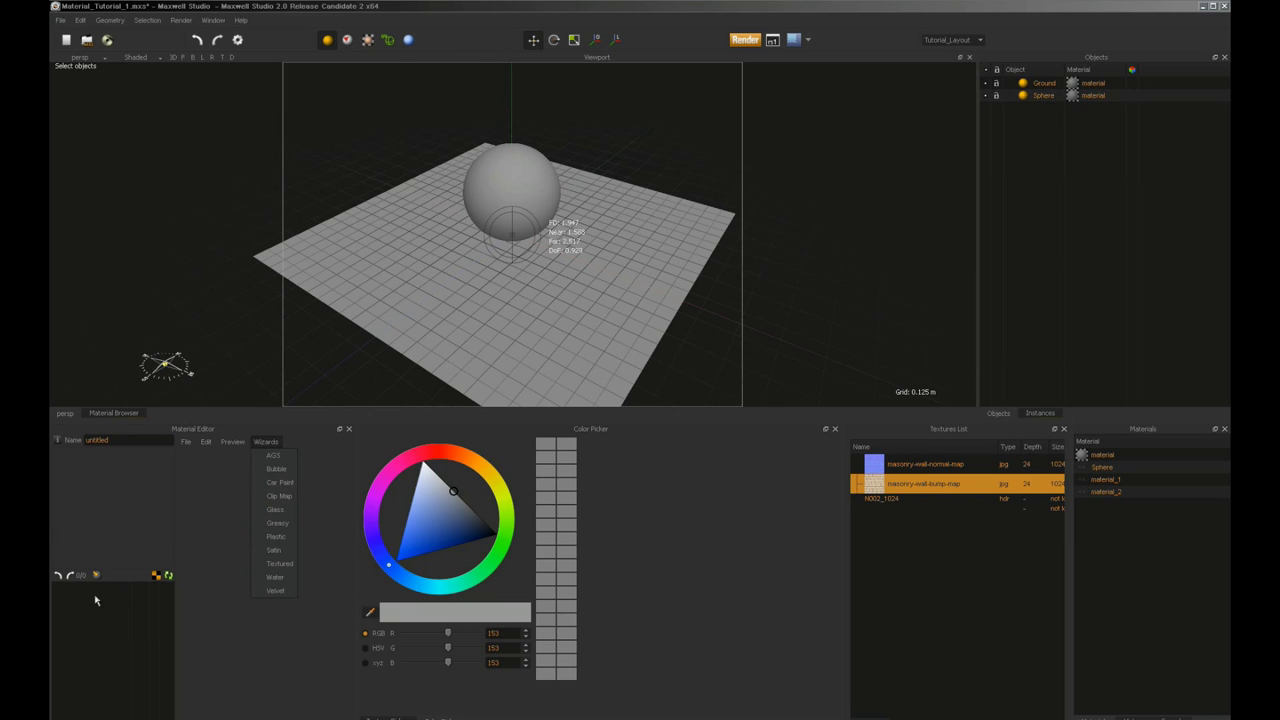
click(188, 442)
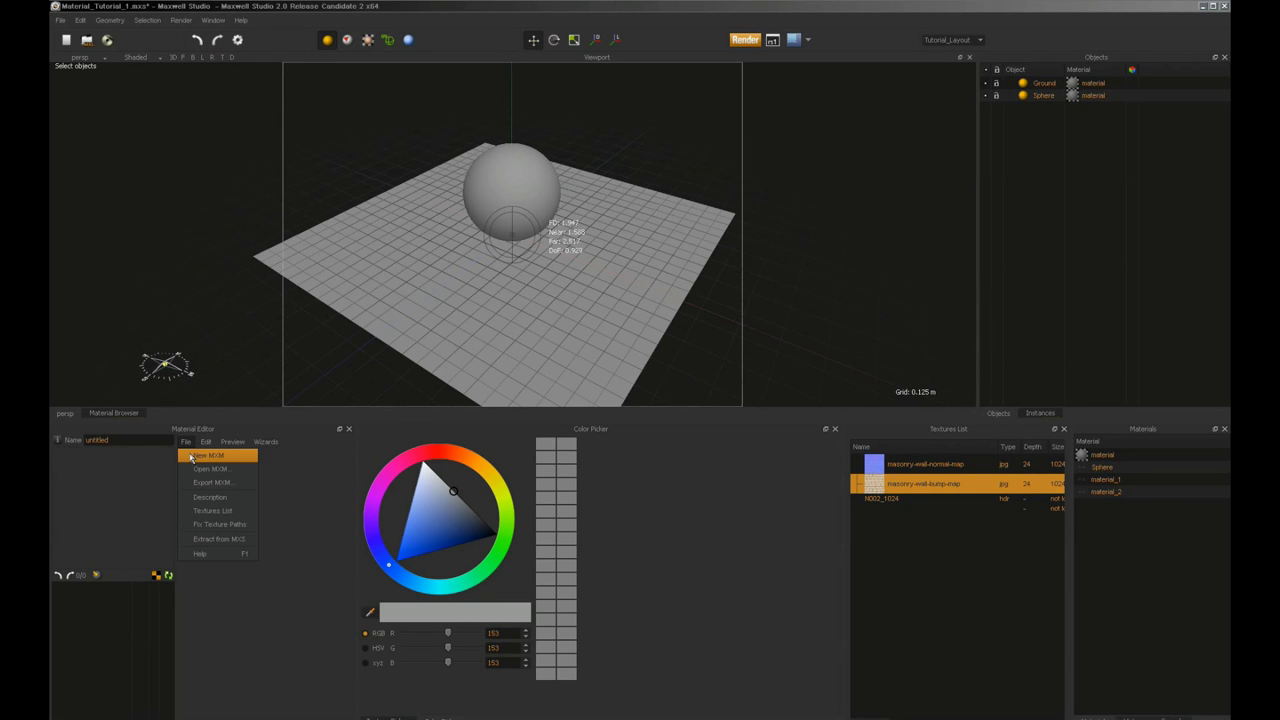
click(200, 456)
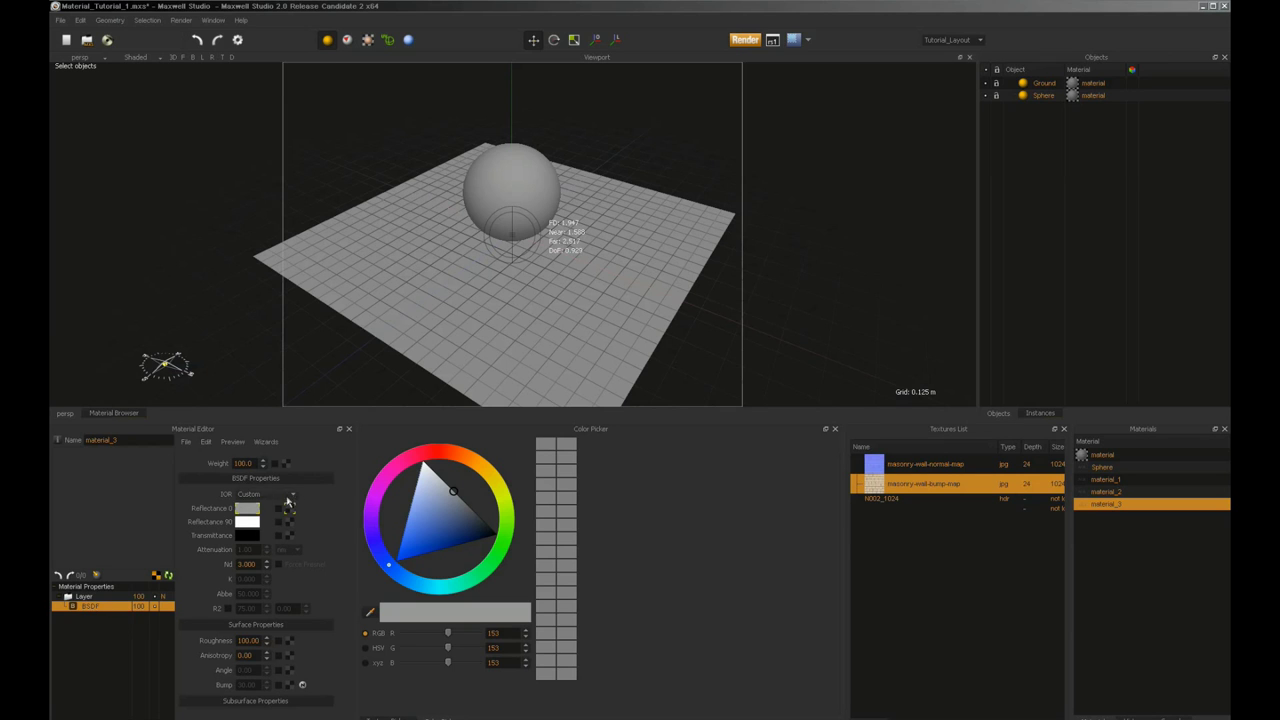
Step: Run the Plastic wizard on the new material, keeping the suggested shininess and choosing a dark red, RGB 122, 0, 10
click(266, 442)
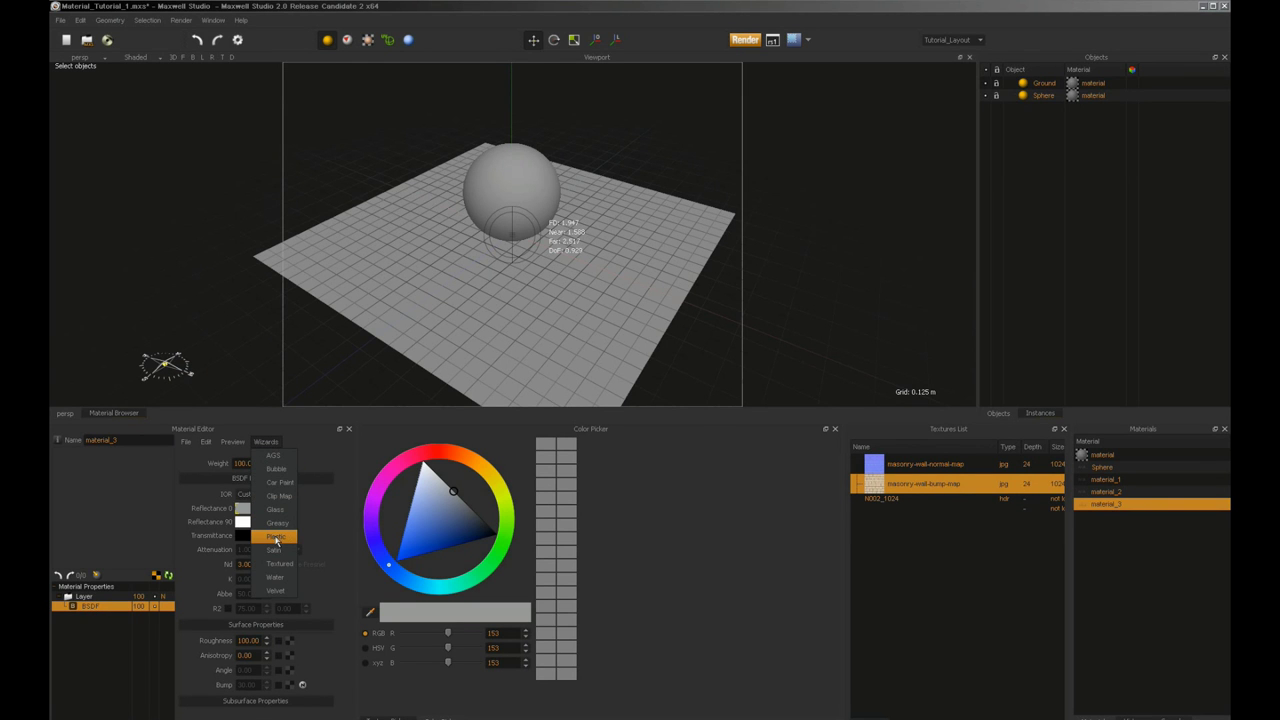
click(276, 538)
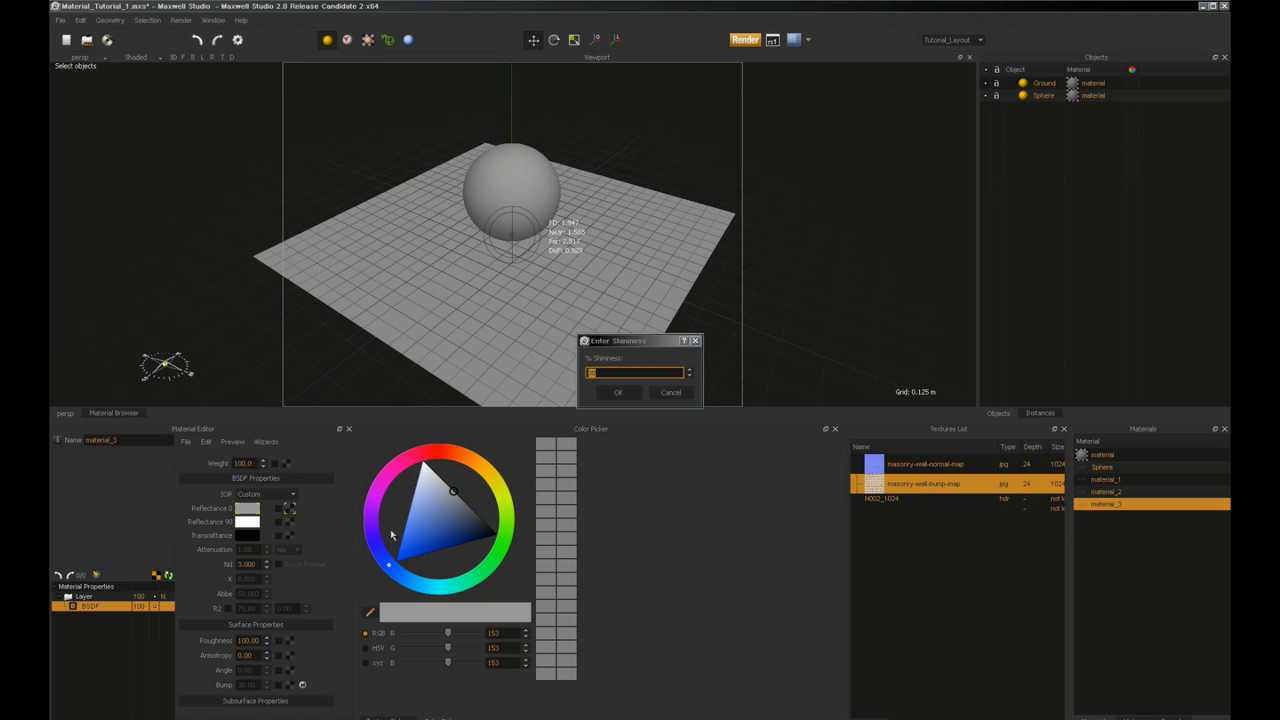
click(618, 396)
click(617, 392)
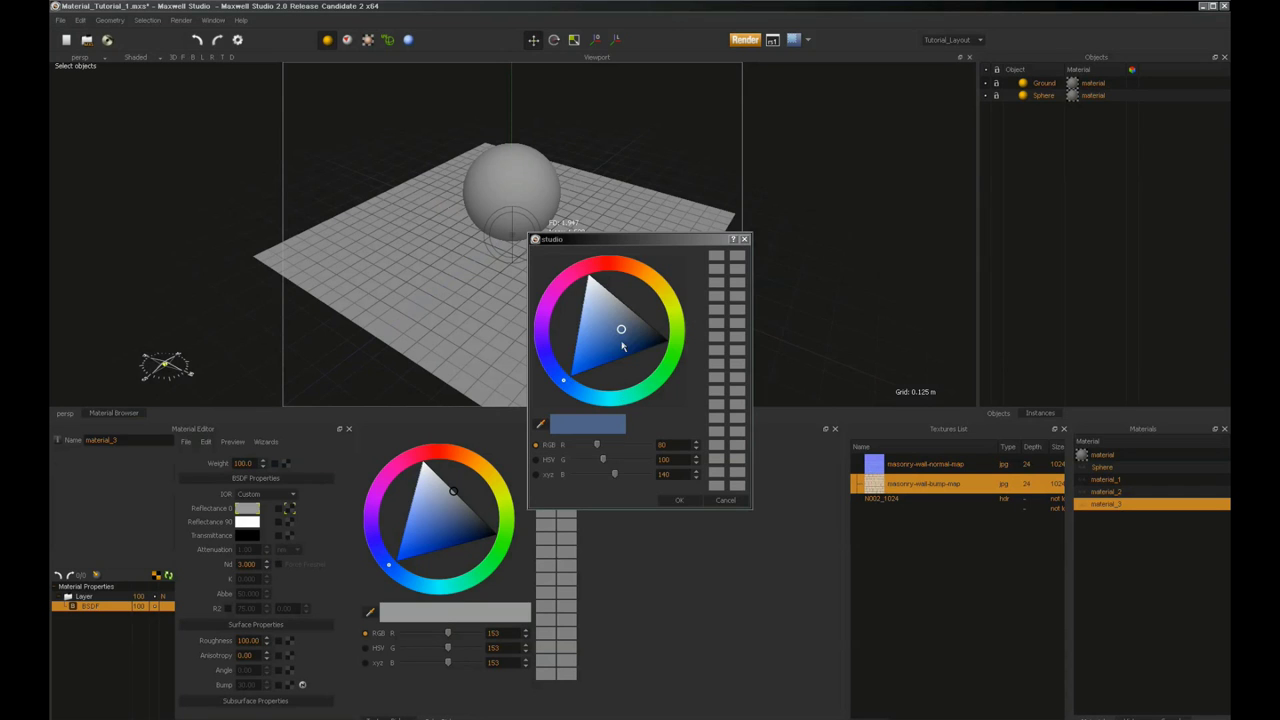
click(606, 270)
click(573, 326)
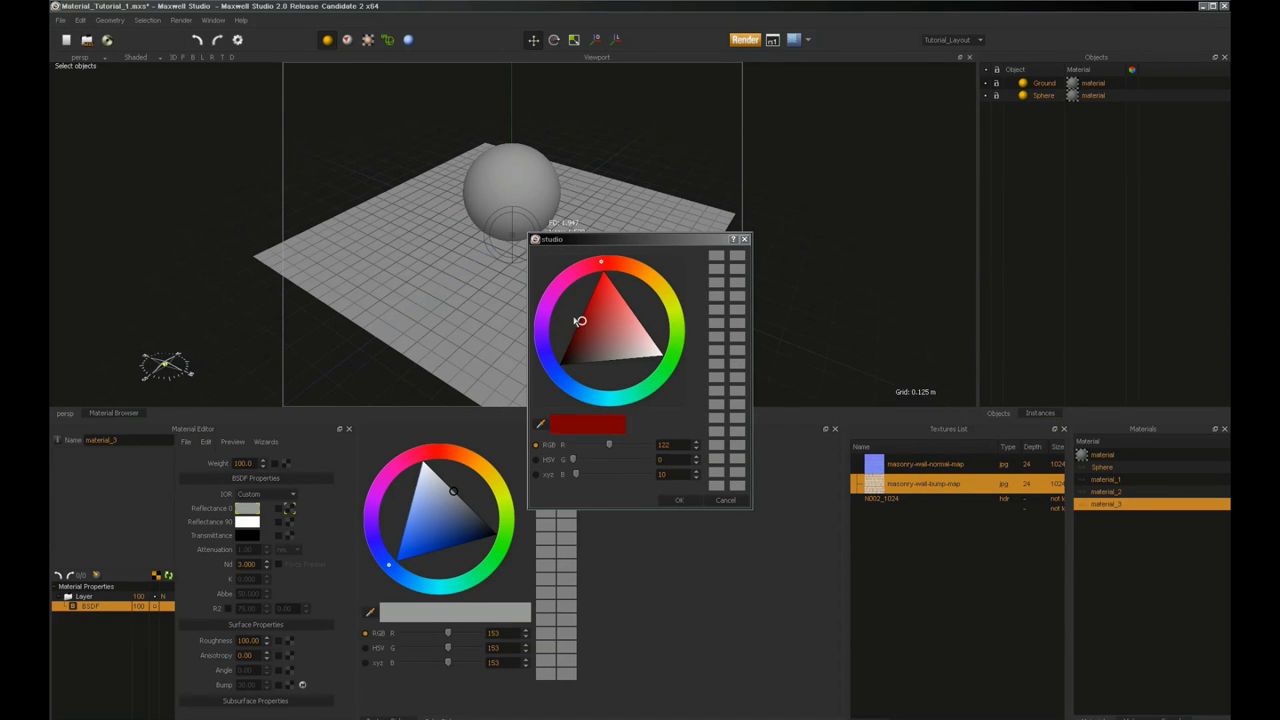
click(678, 500)
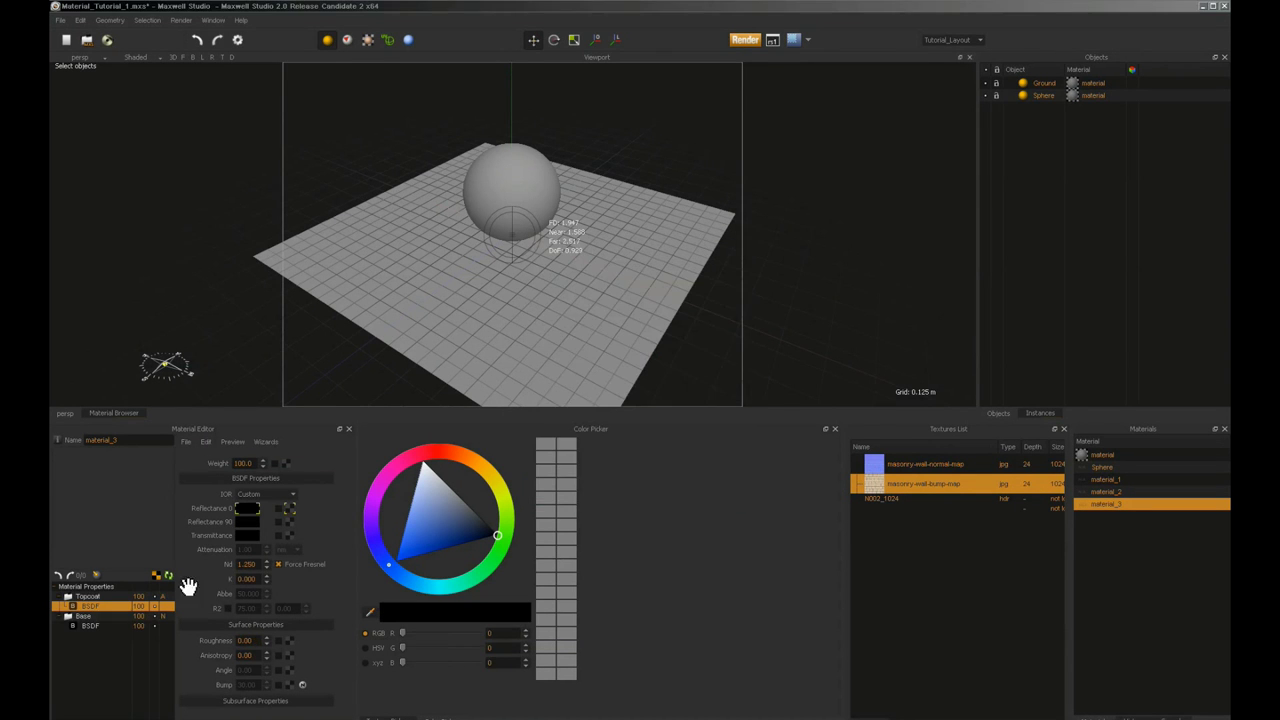
Step: Set the plastic material's Topcoat layer blending to Normal and check the Base layer's BSDF
click(92, 597)
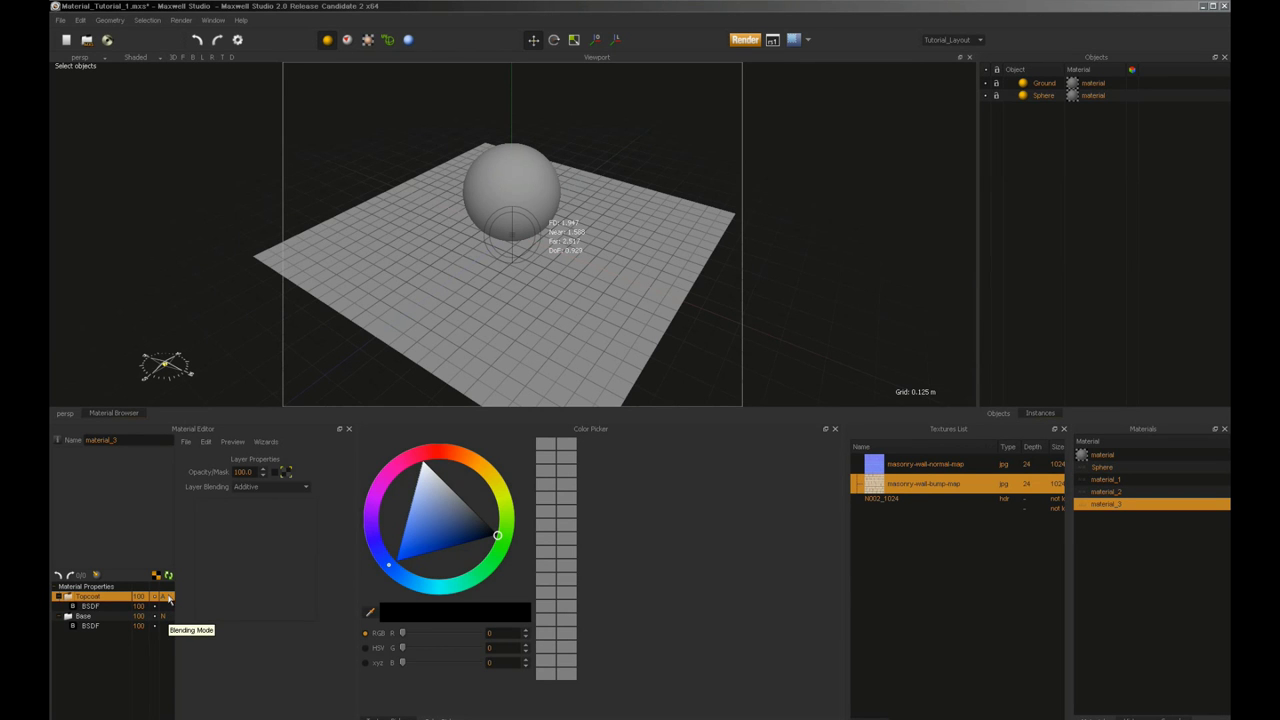
click(265, 487)
click(265, 500)
click(92, 626)
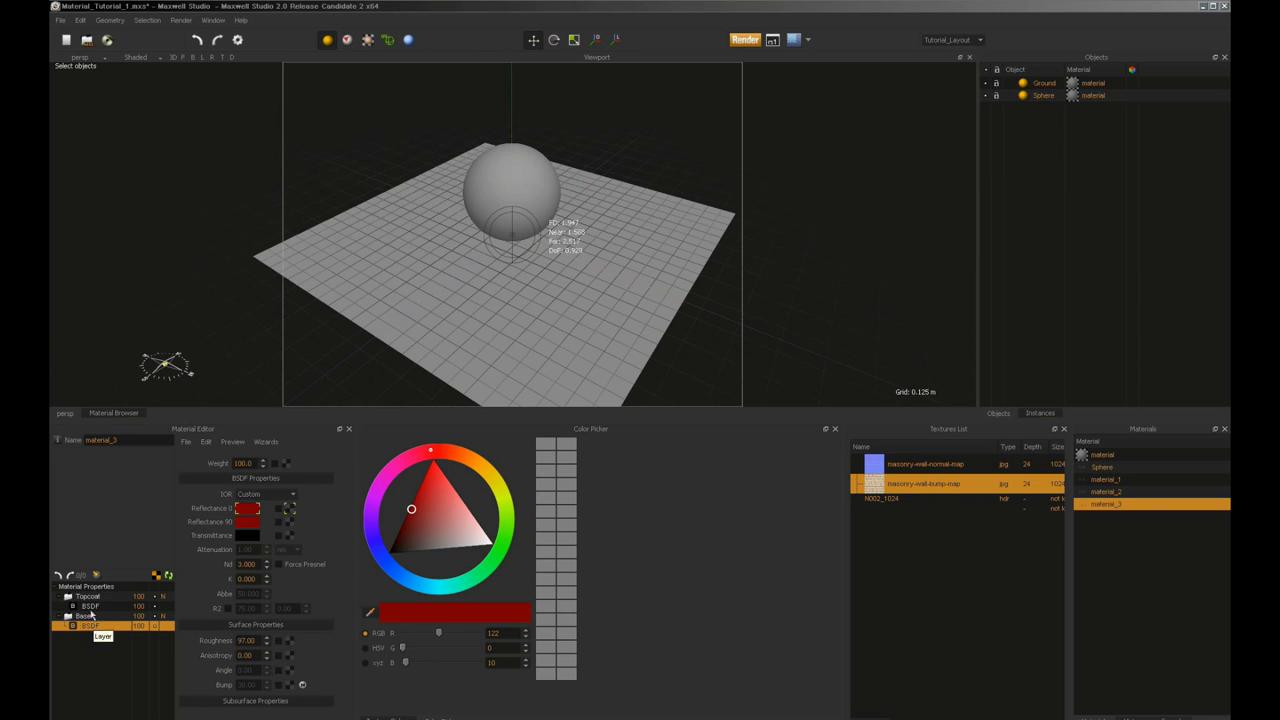
click(89, 597)
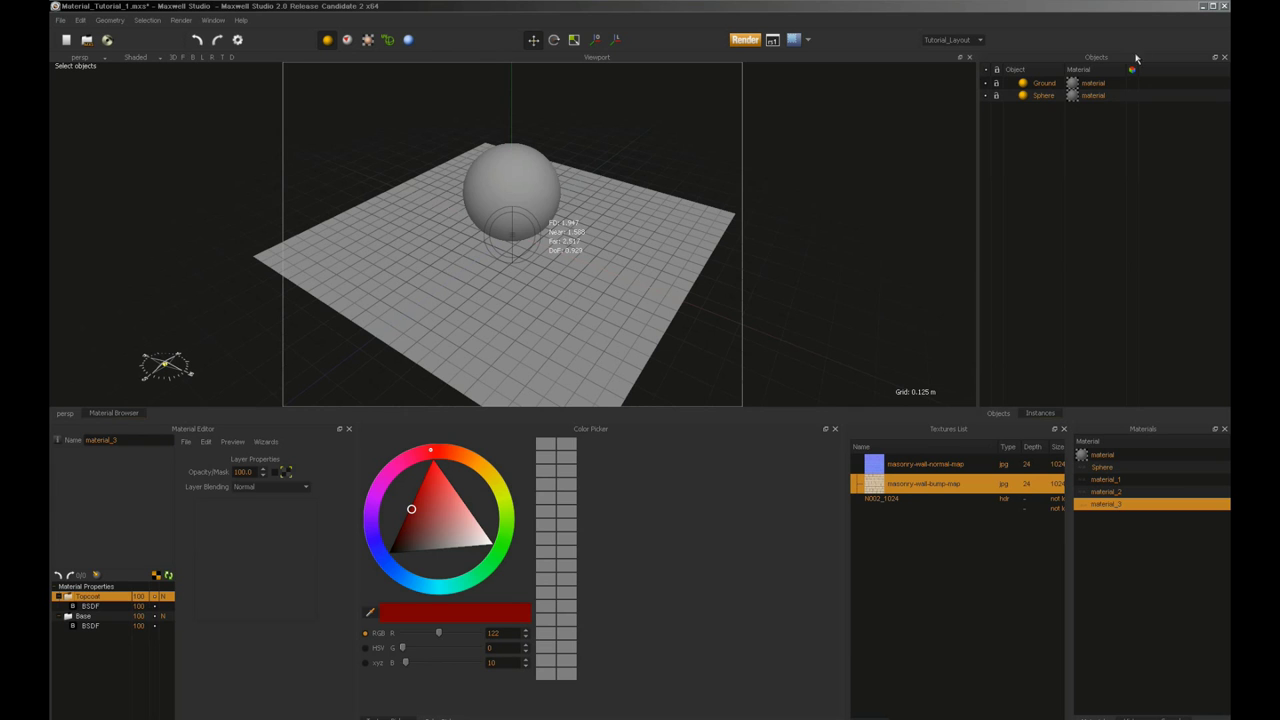
Step: Assign material_3 to the Sphere object and render the scene with the Topcoat in Normal blending
right_click(1103, 97)
mouse_move(1136, 104)
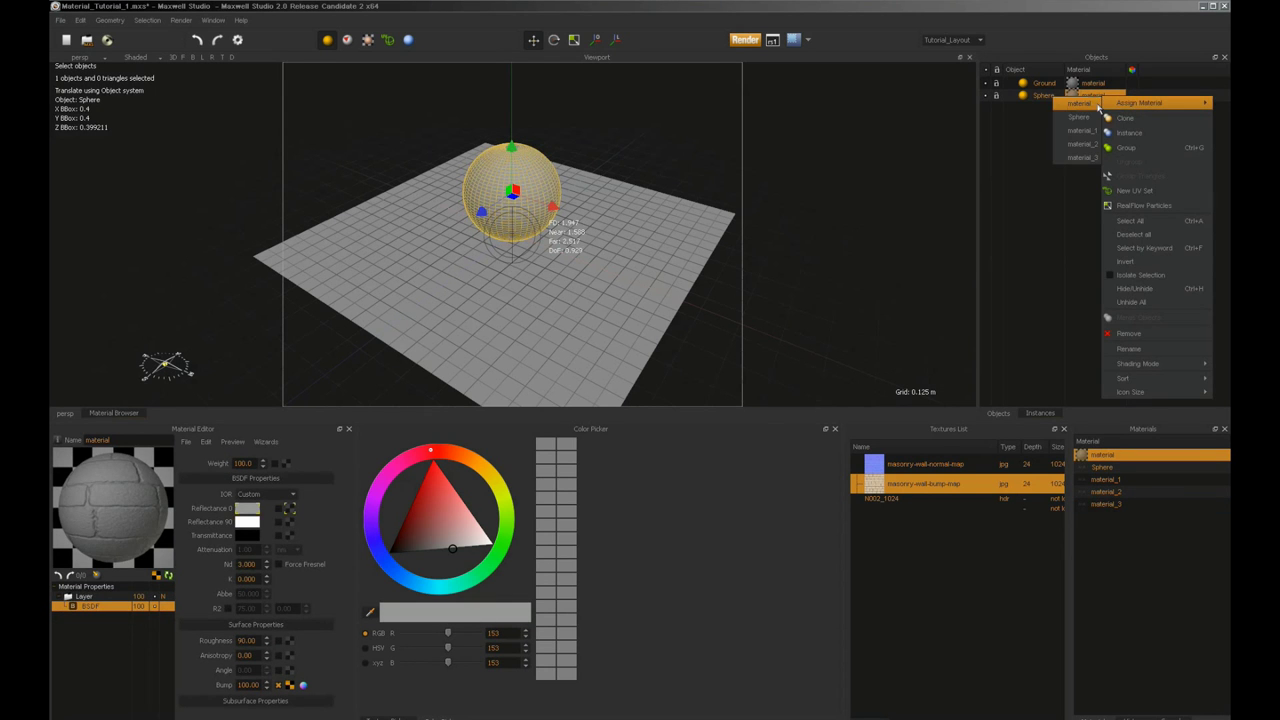
click(1088, 160)
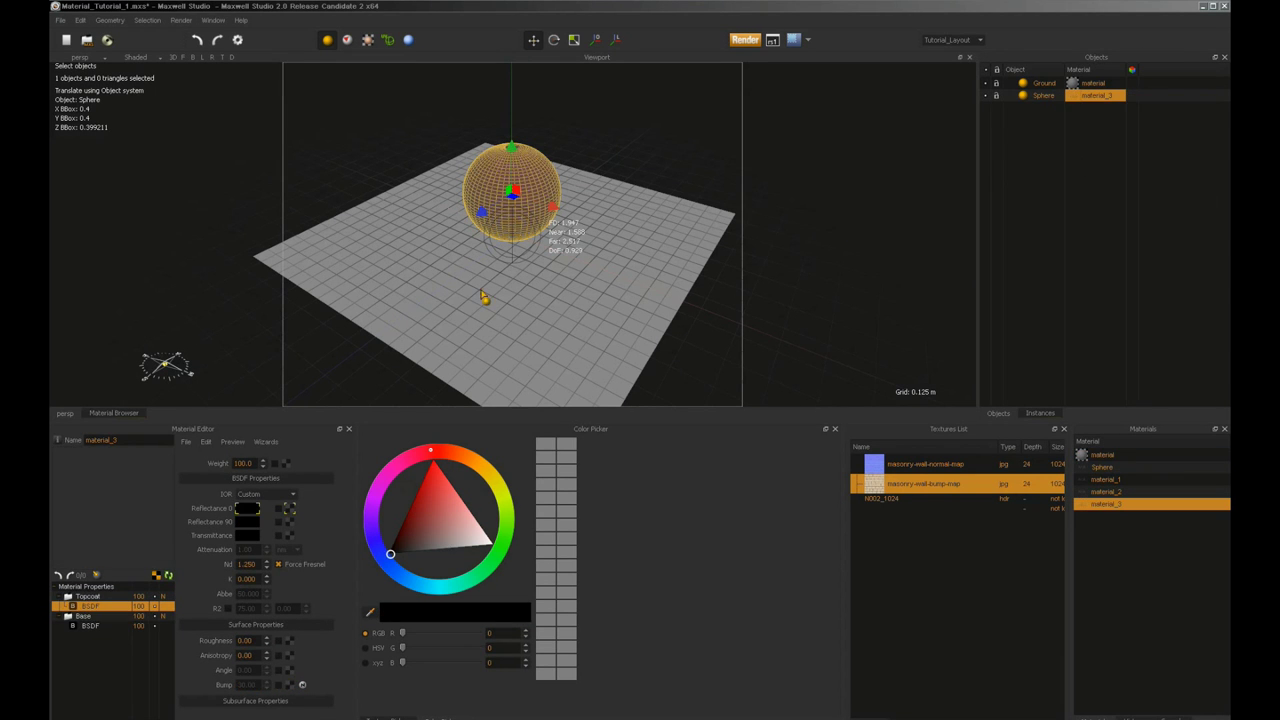
click(90, 597)
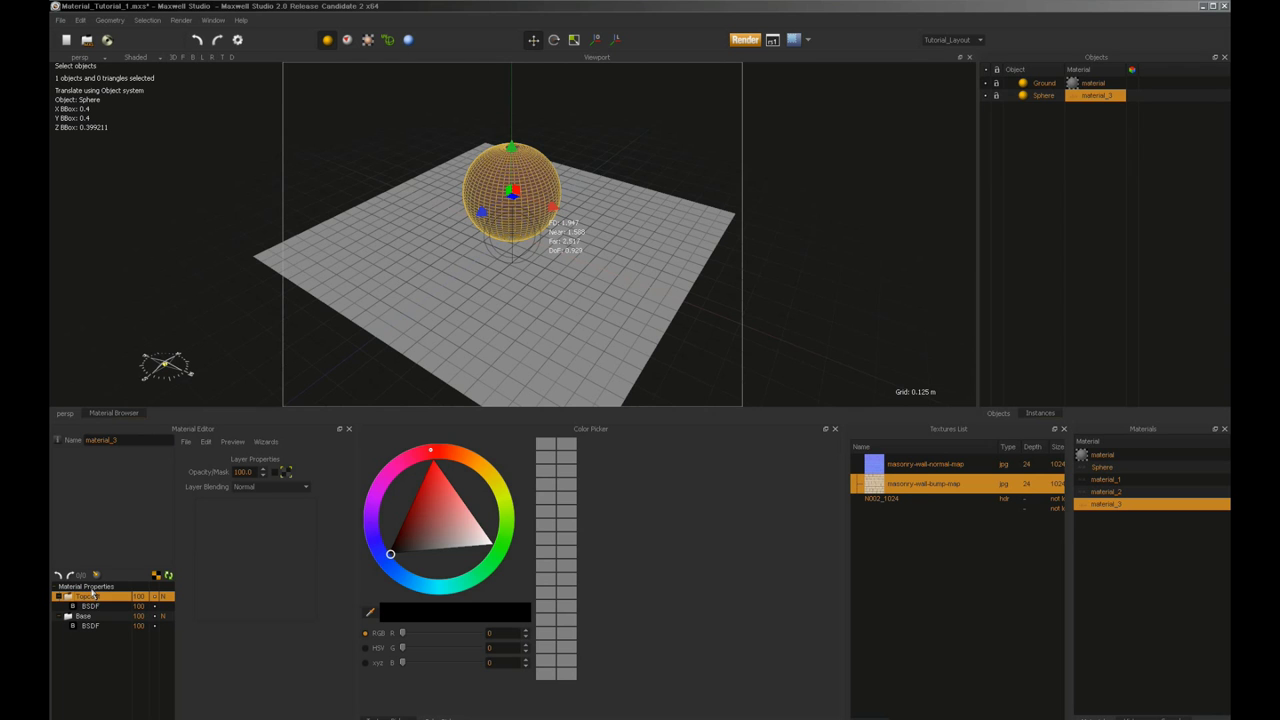
click(745, 40)
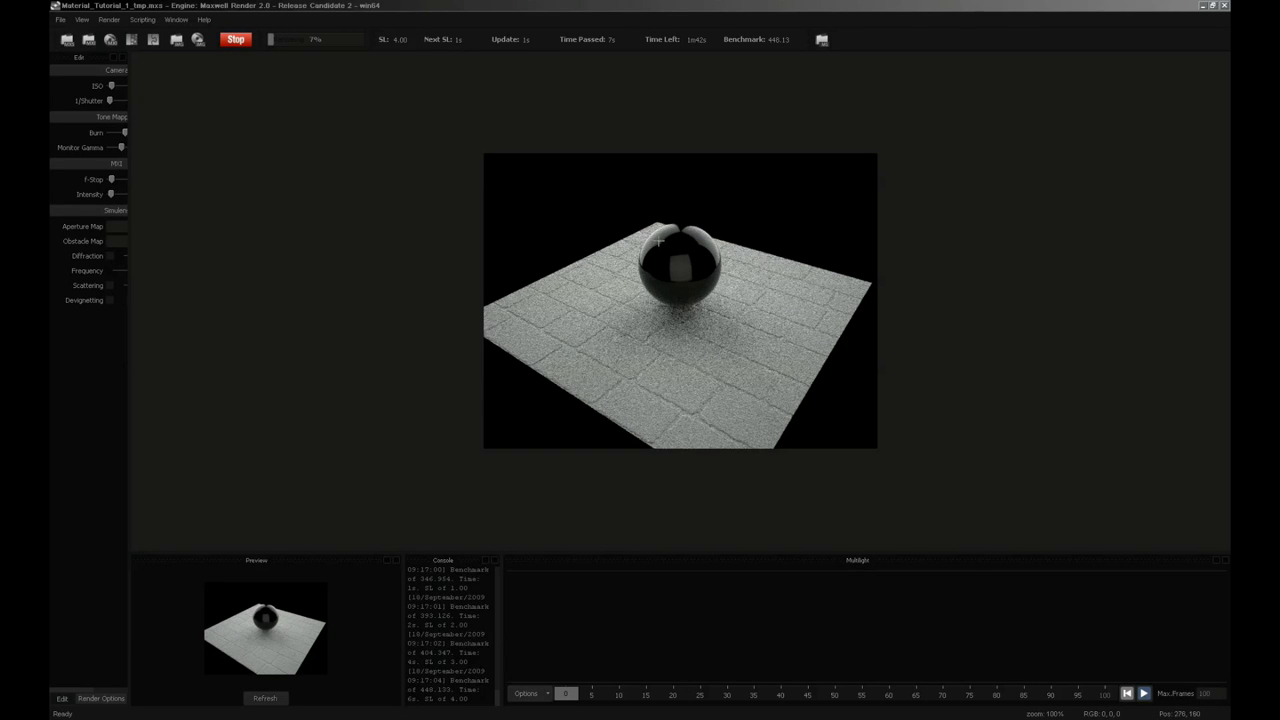
key(alt+Tab)
Step: Switch the Topcoat layer's blending mode back to Additive and render the scene again
click(84, 617)
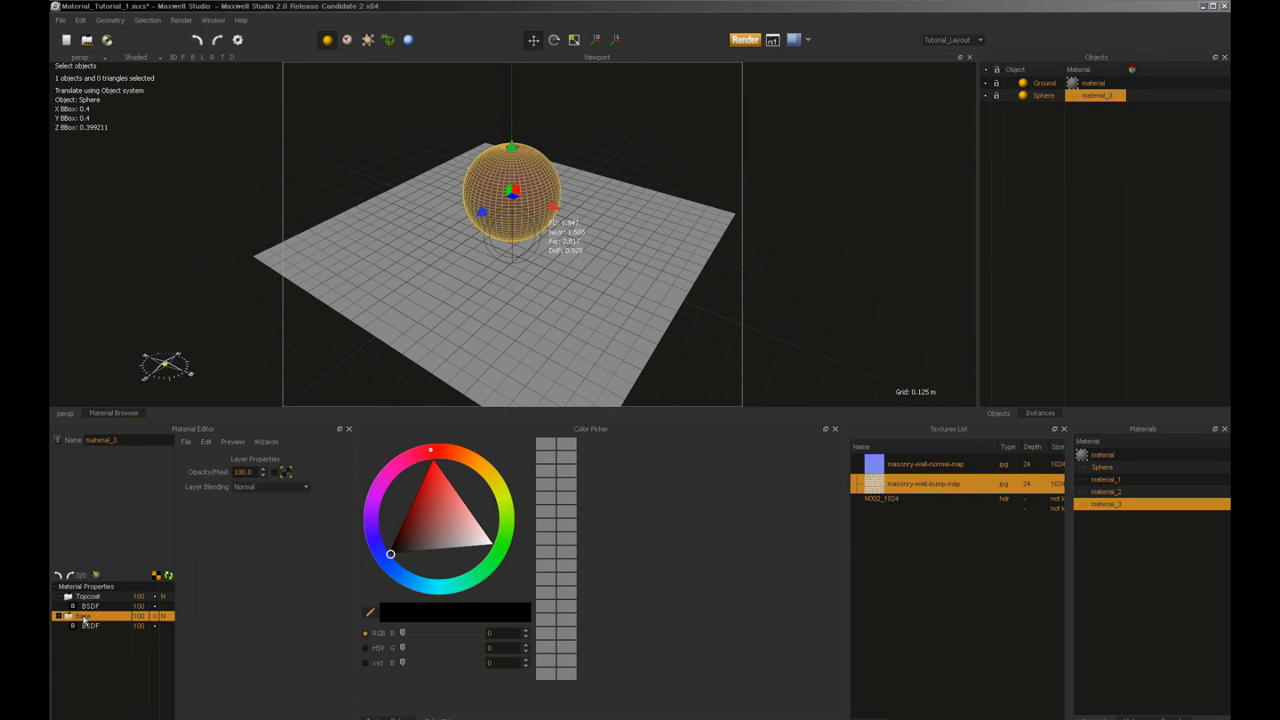
click(168, 598)
click(84, 617)
click(93, 598)
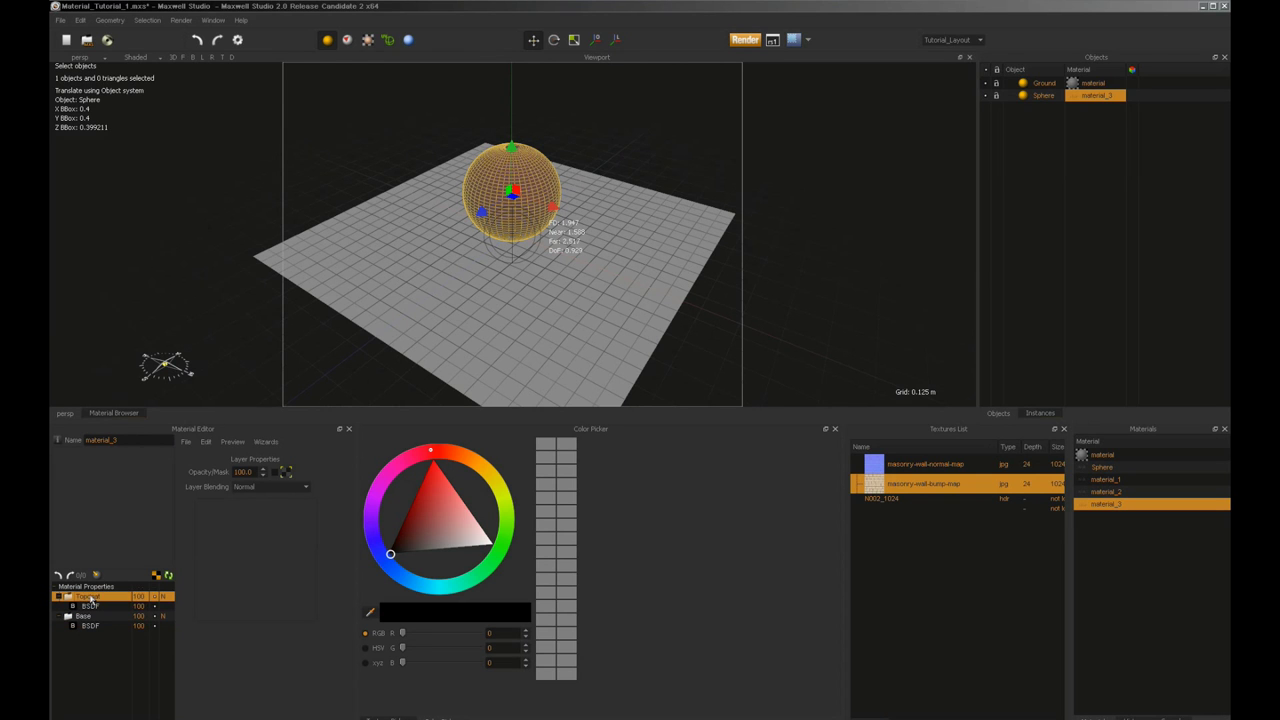
click(166, 597)
click(745, 40)
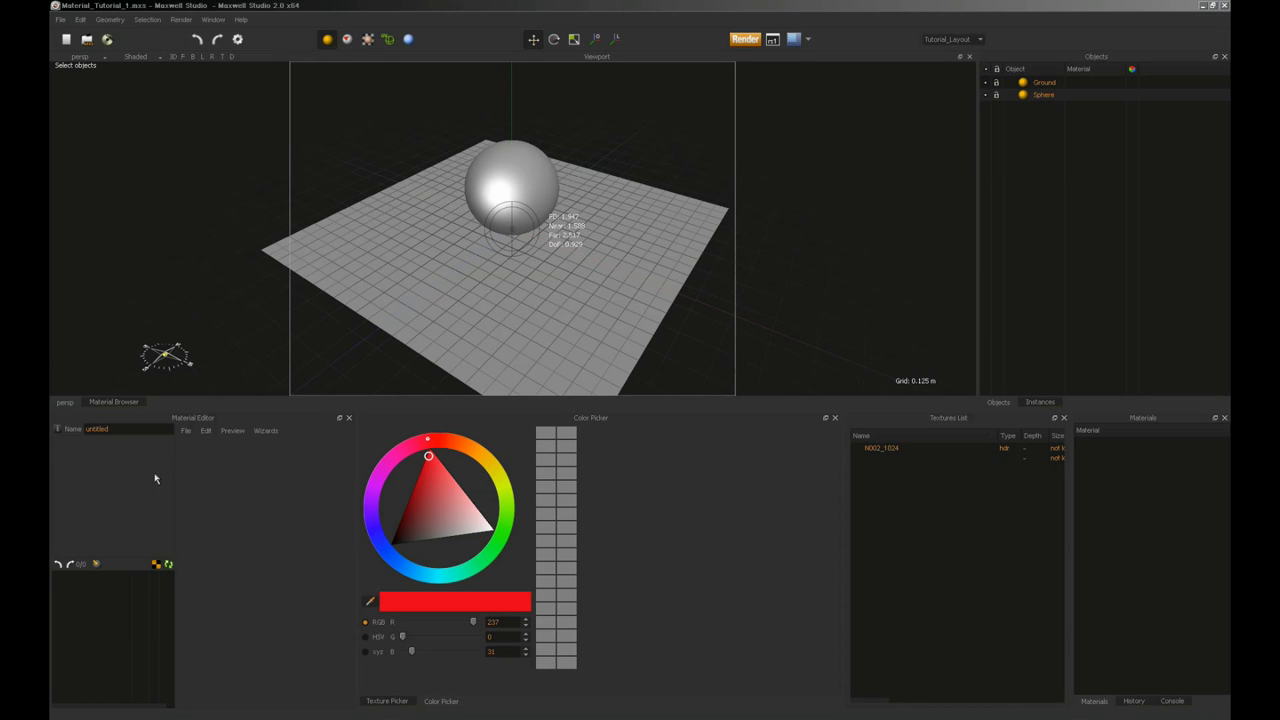
Step: Create a new material in the fresh scene and assign it to the Ground object
click(186, 432)
click(207, 444)
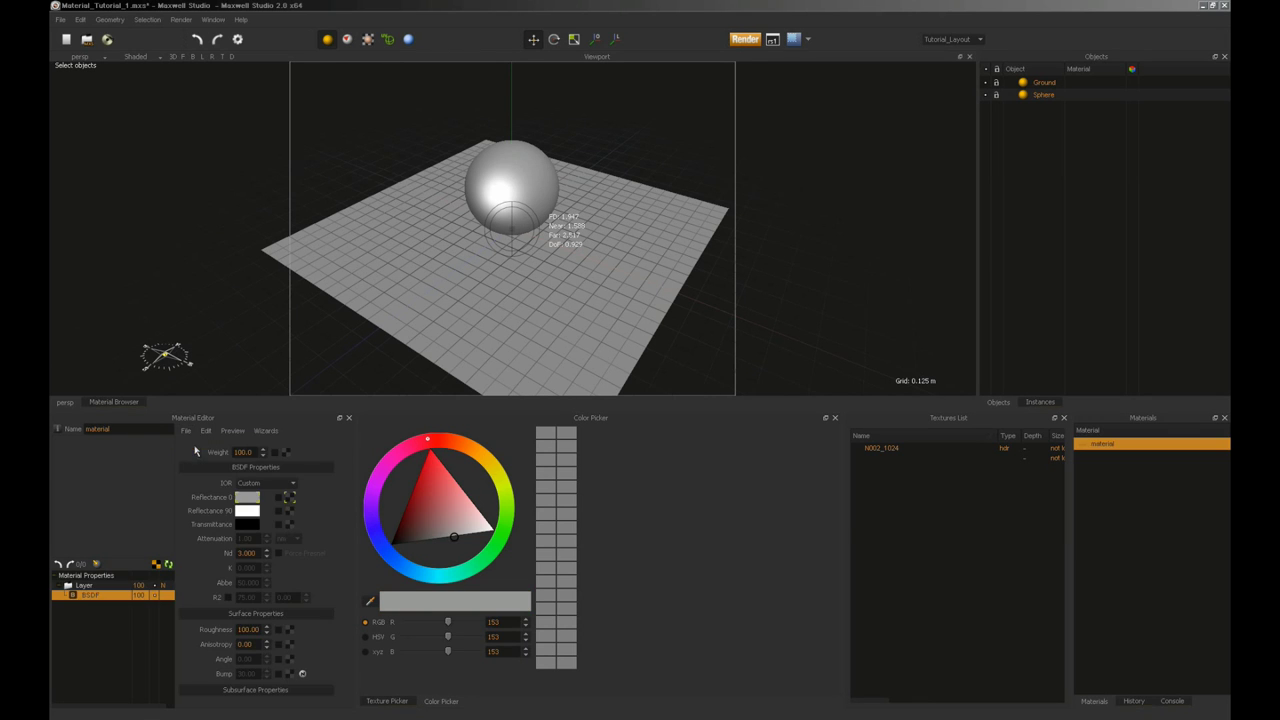
click(1052, 86)
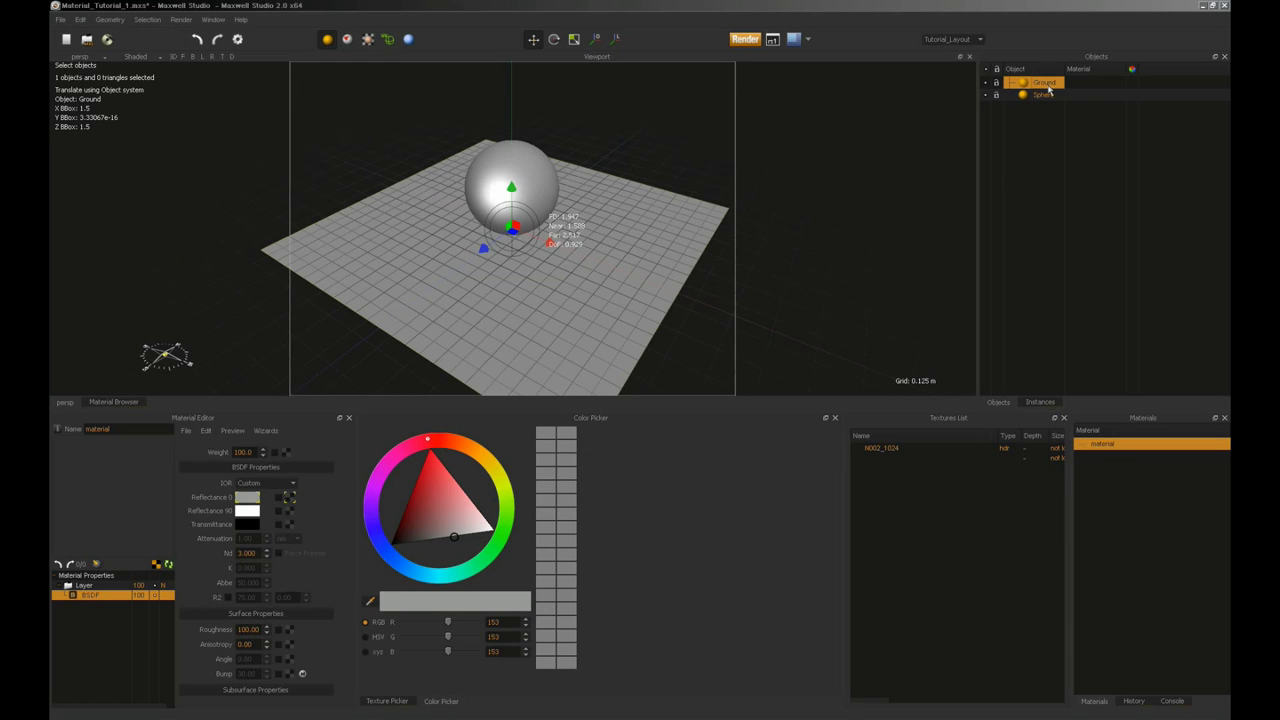
right_click(1050, 86)
mouse_move(1140, 93)
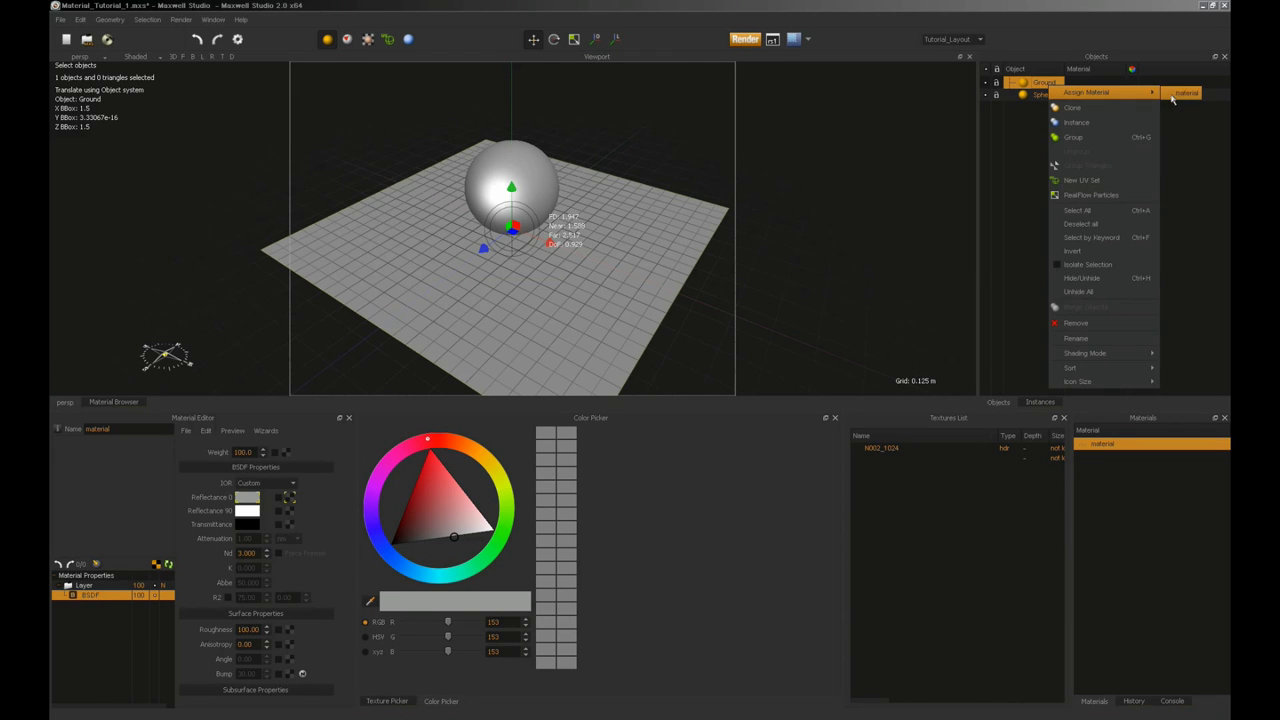
click(1180, 93)
Step: Create a second material and rename it Emitter
right_click(1107, 479)
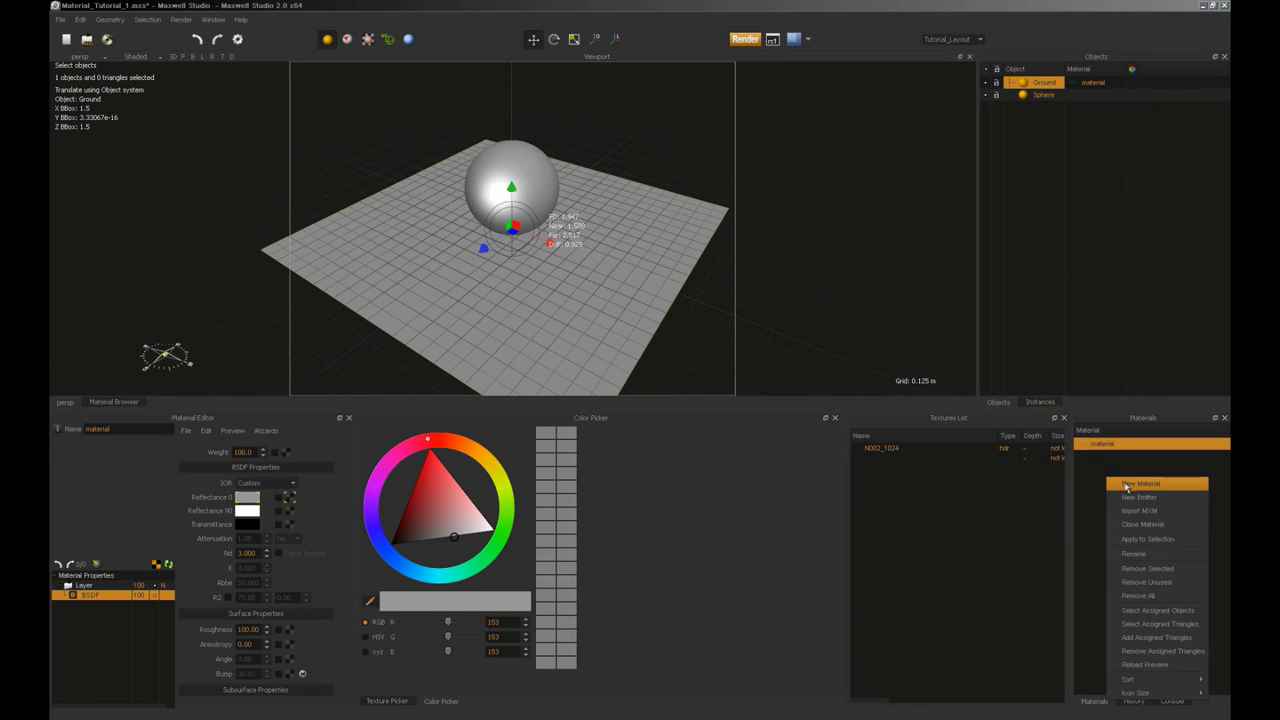
click(1127, 485)
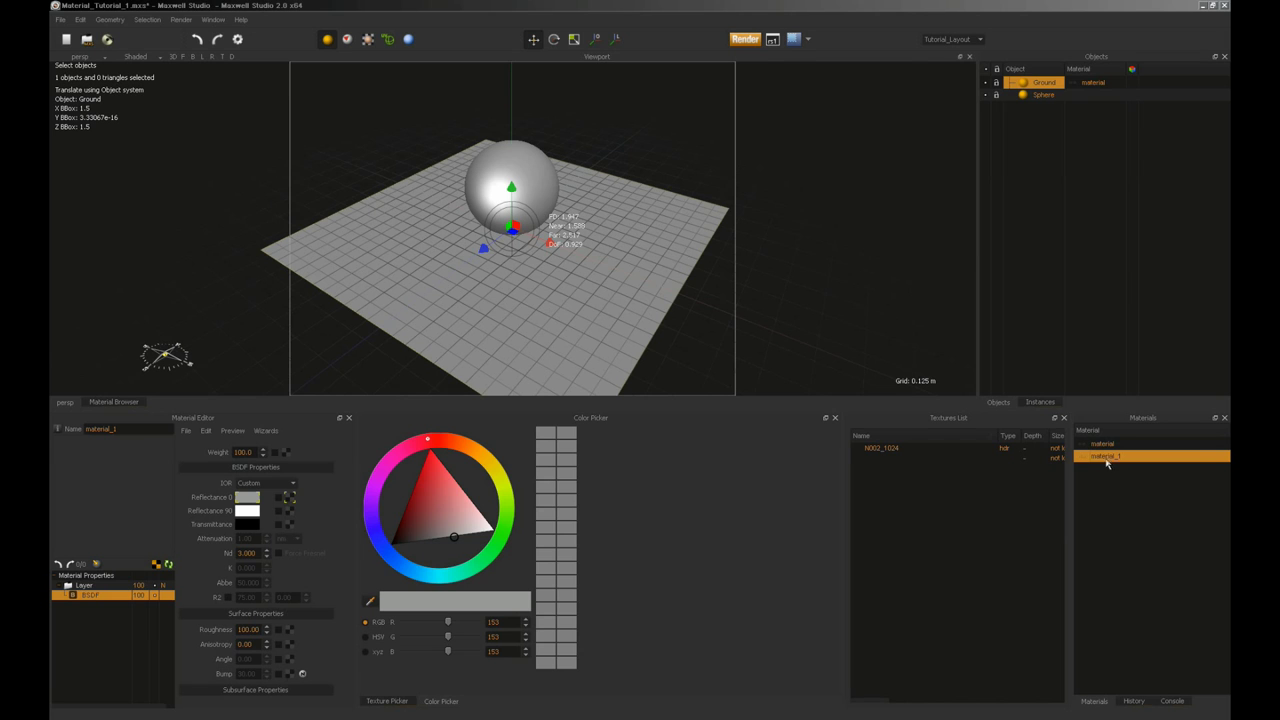
right_click(1105, 457)
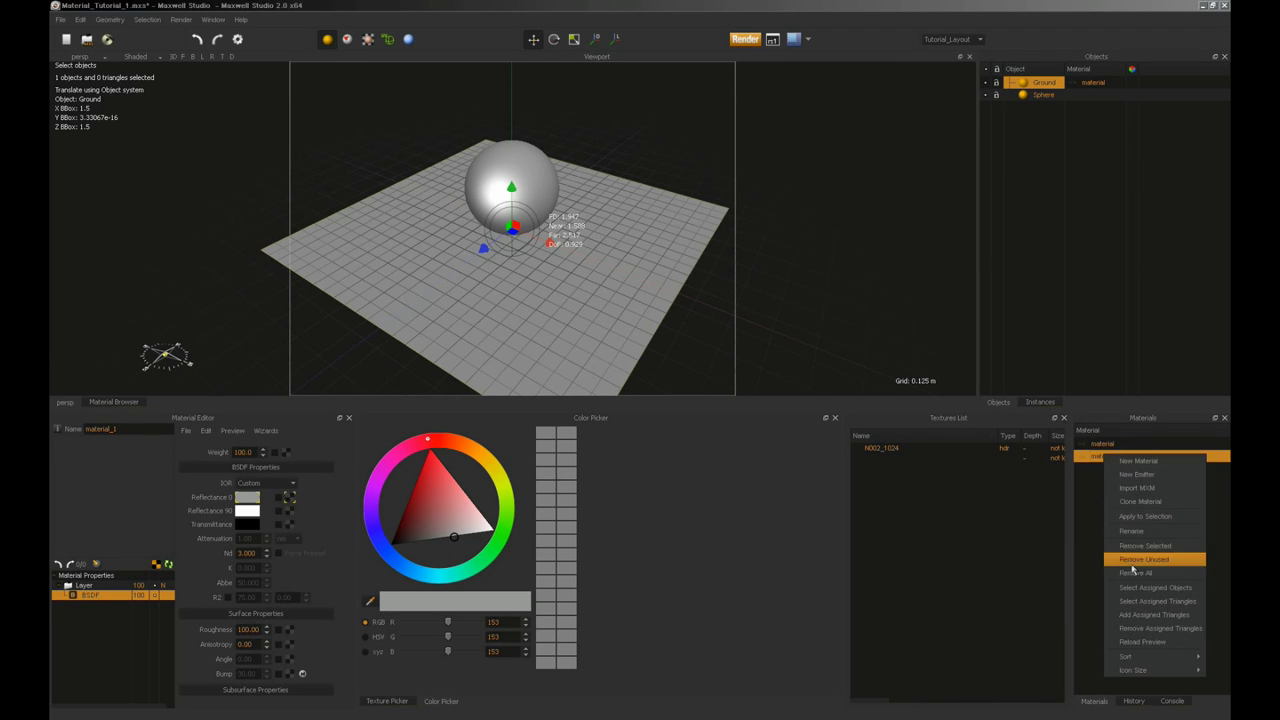
click(1137, 532)
text(Emi)
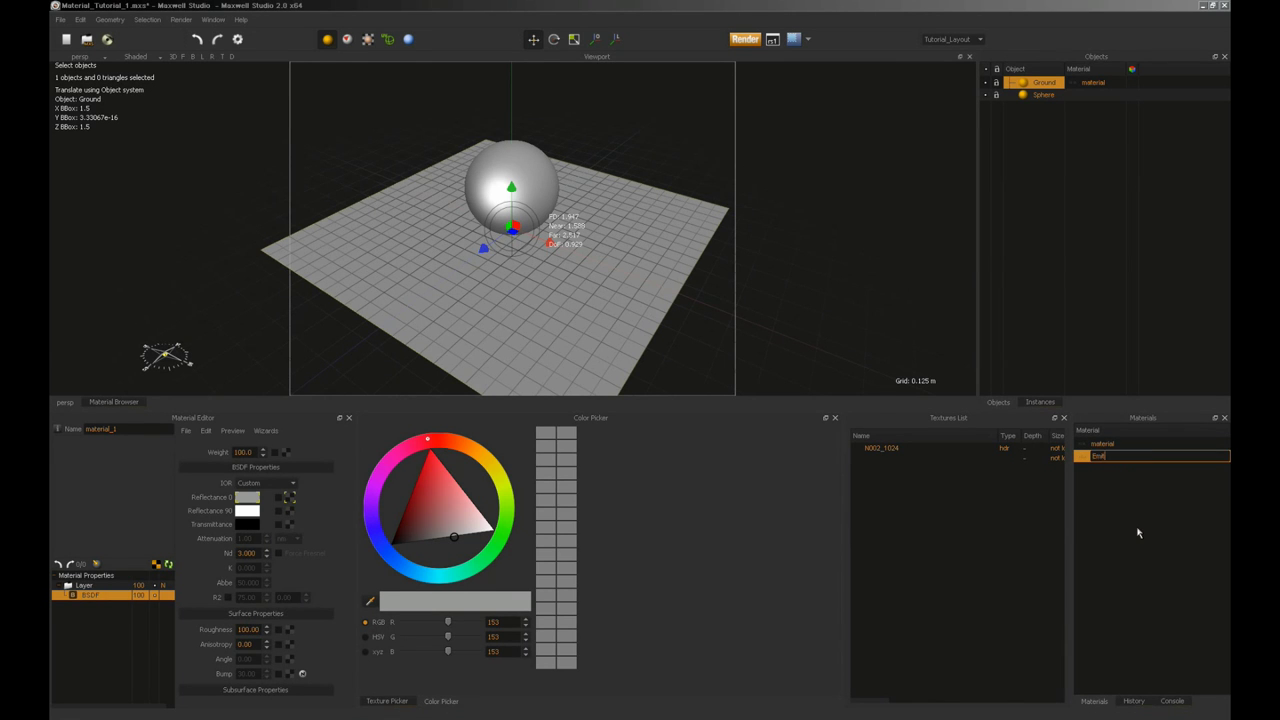
key(Return)
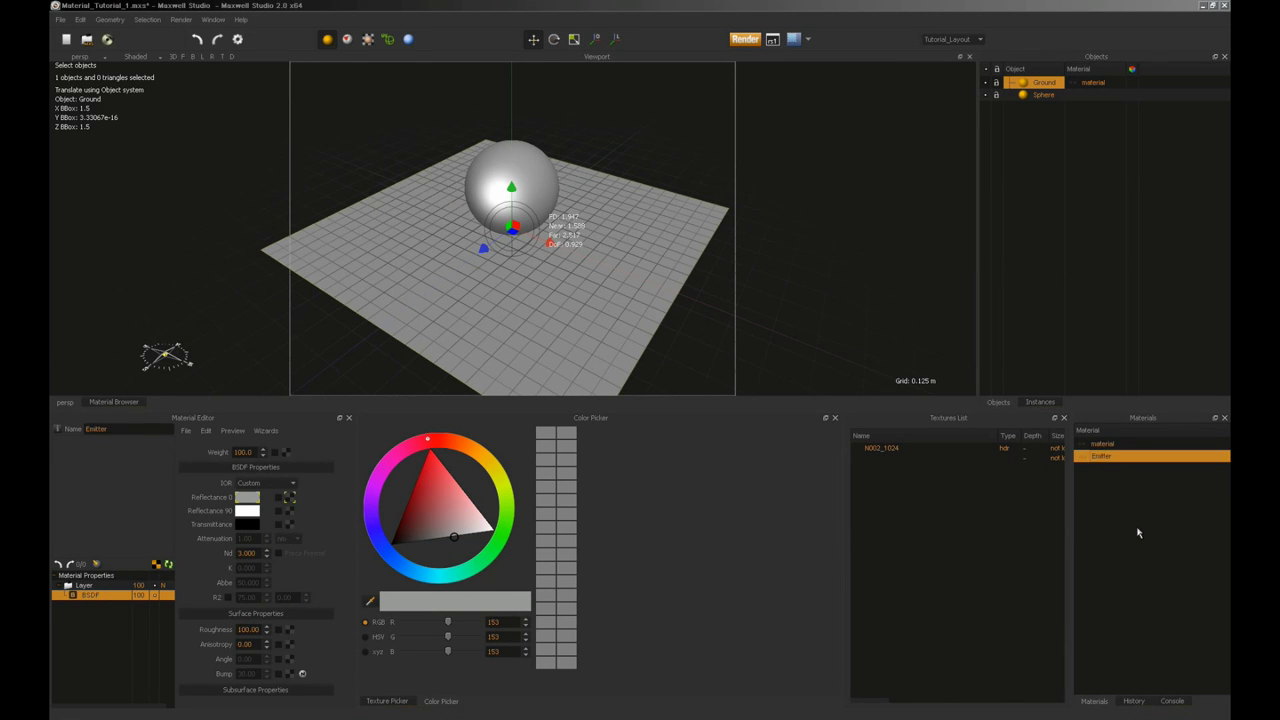
Step: Assign the Emitter material to the Sphere object
click(1041, 96)
right_click(1040, 100)
mouse_move(1098, 102)
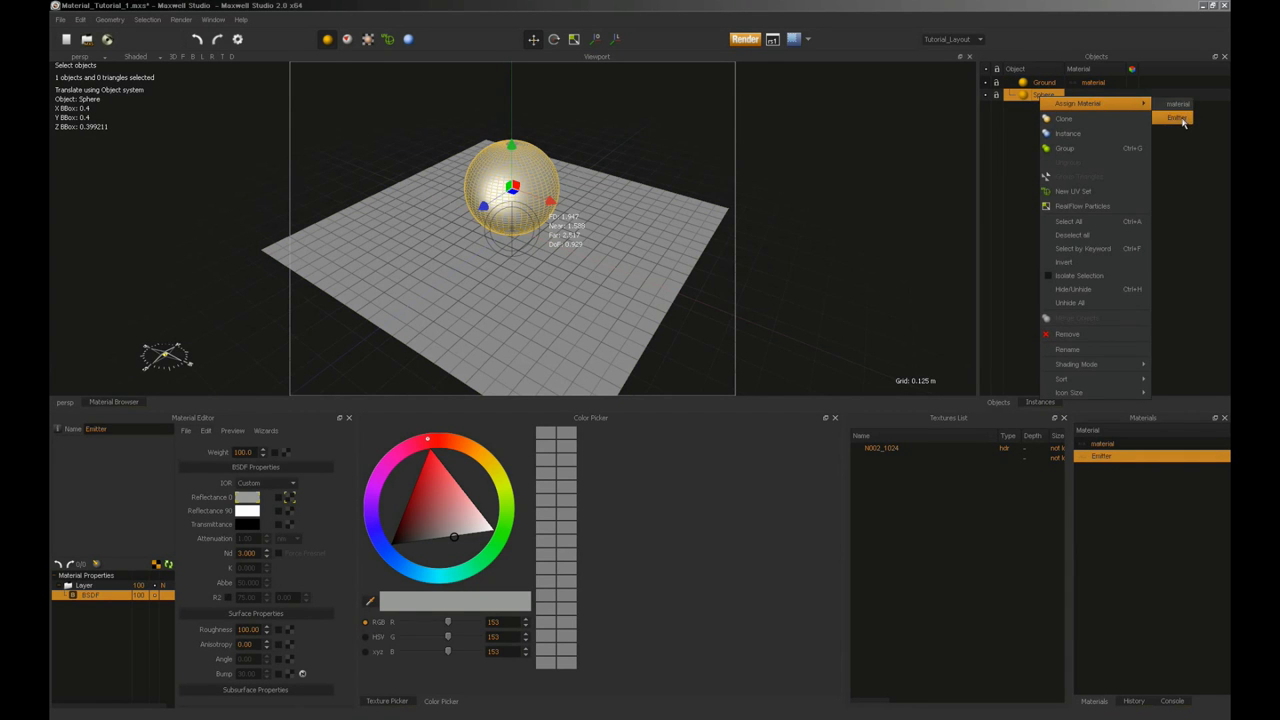
click(1172, 116)
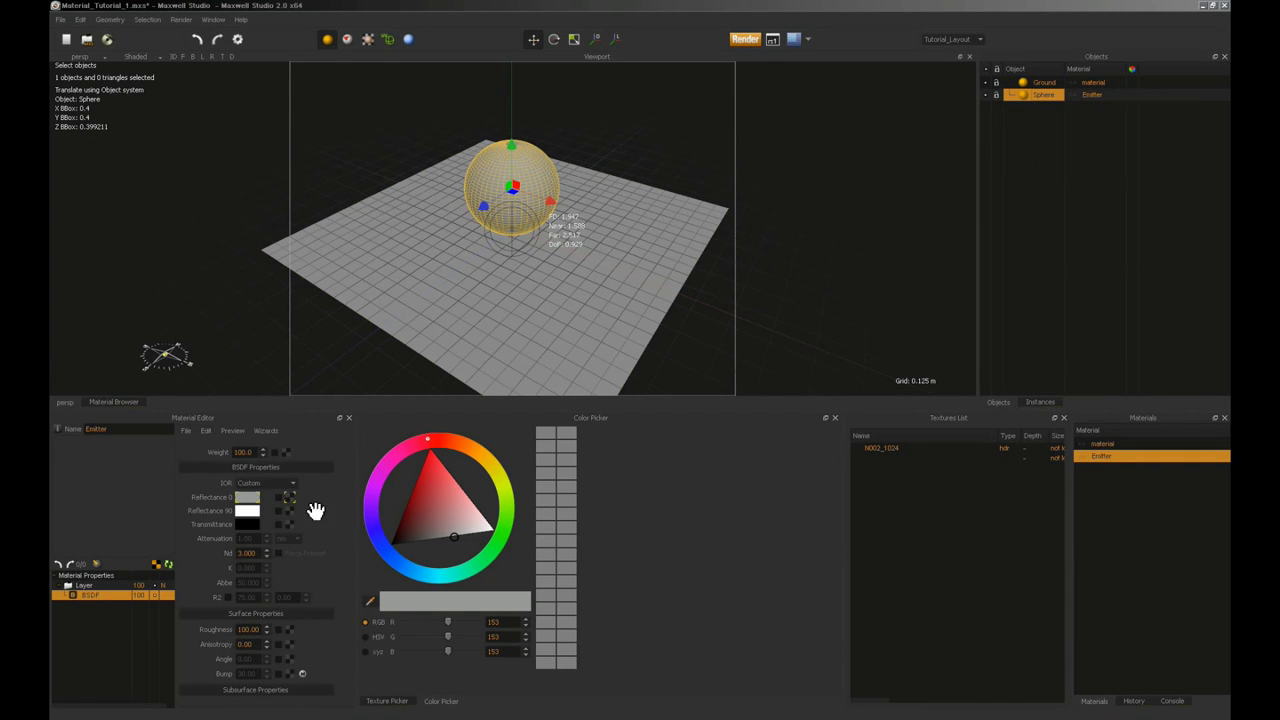
Step: Add an Emitter component to the Emitter material and set its colour to red (RGB 250, 0, 33)
right_click(93, 614)
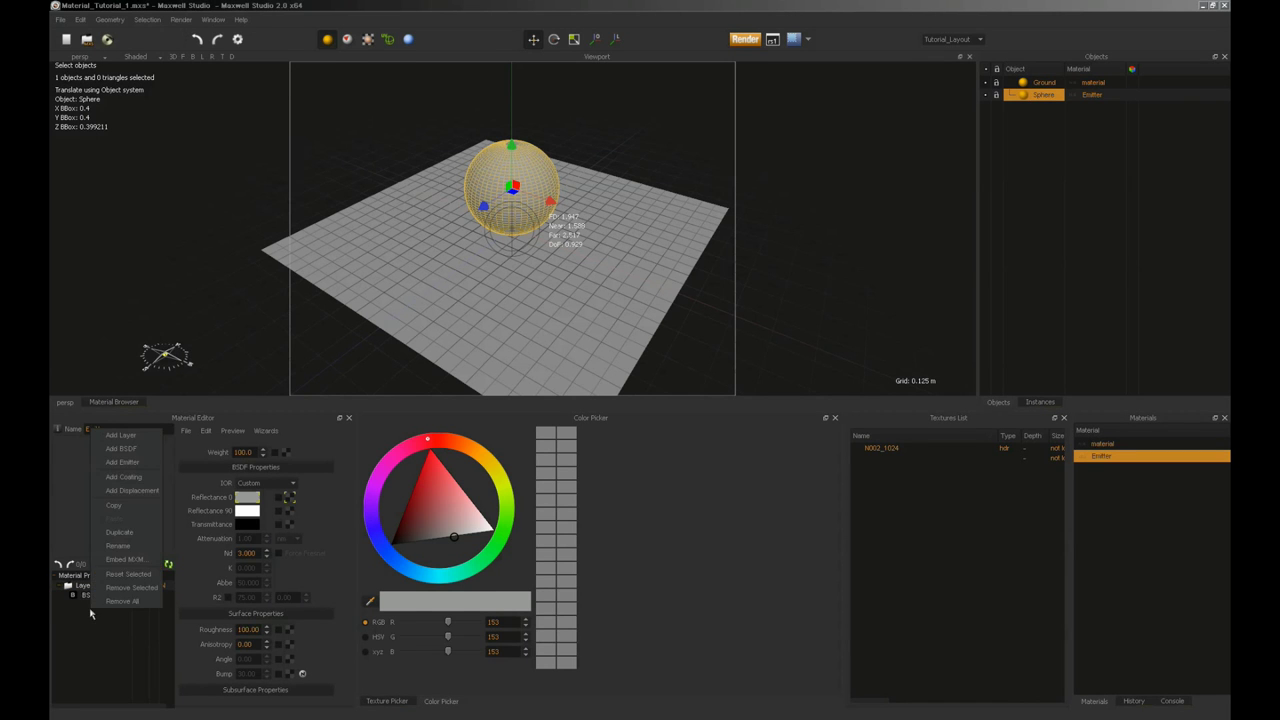
click(121, 463)
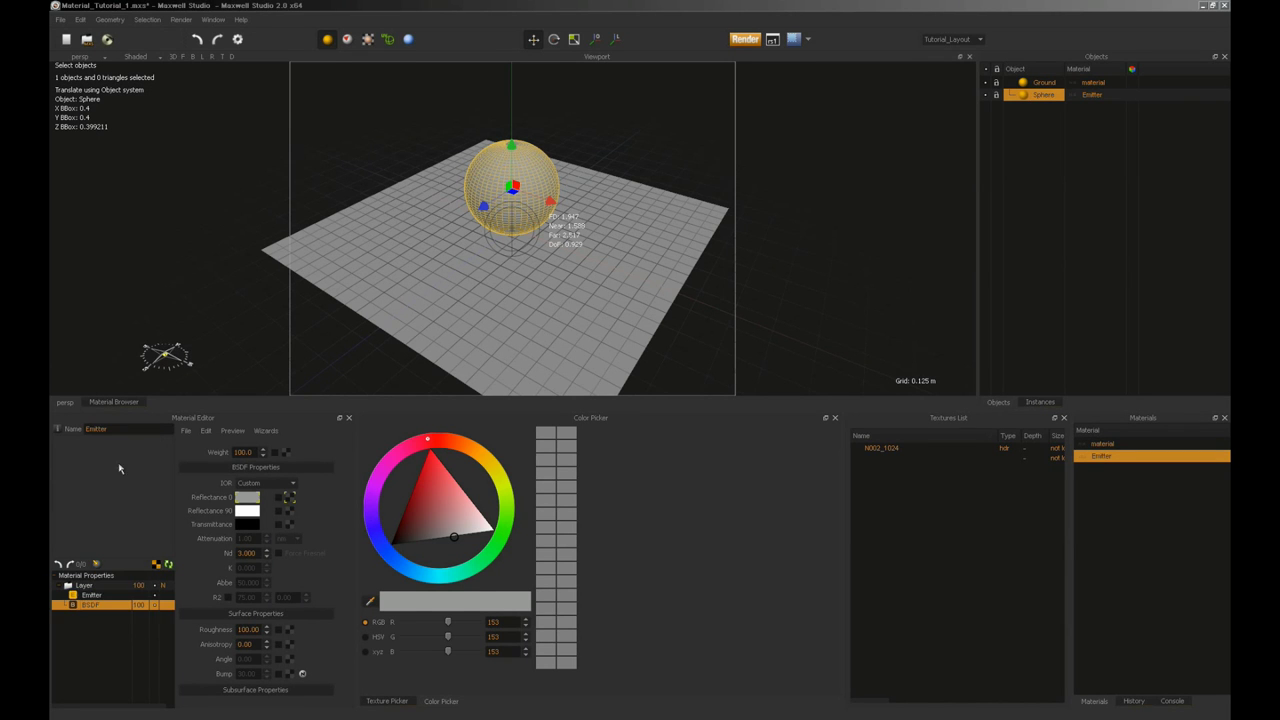
click(90, 596)
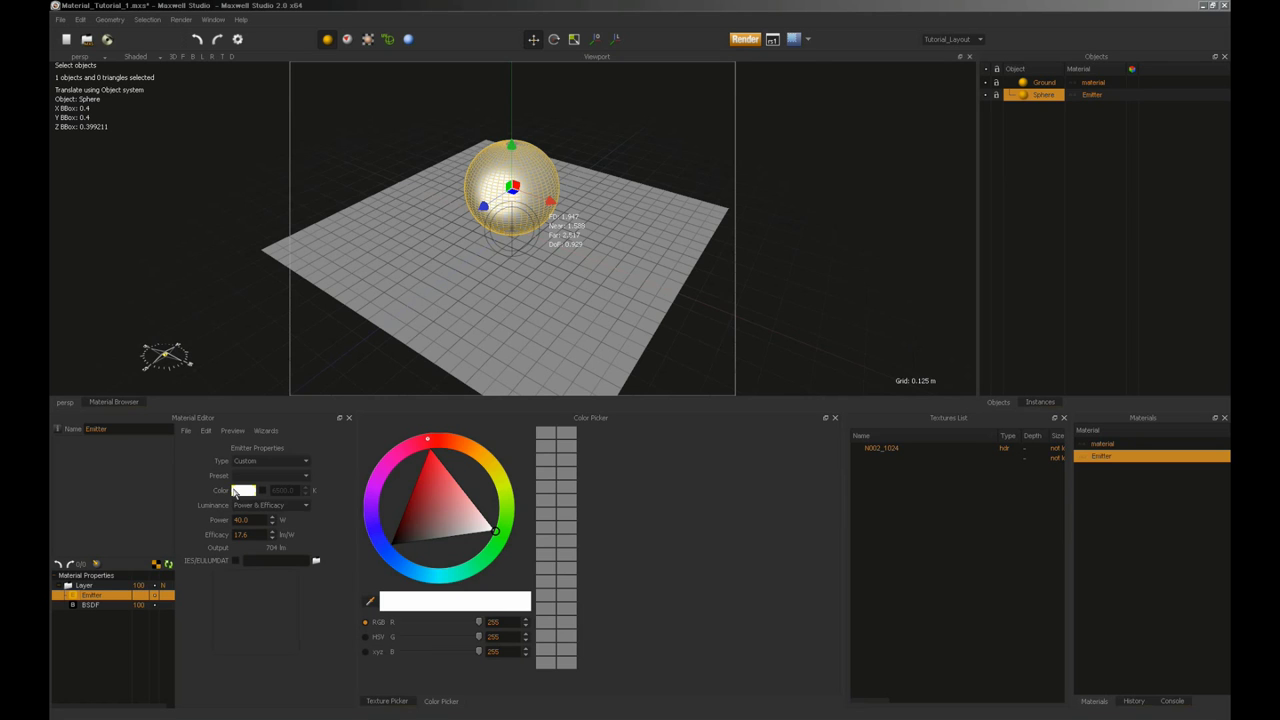
drag(432, 462, 421, 451)
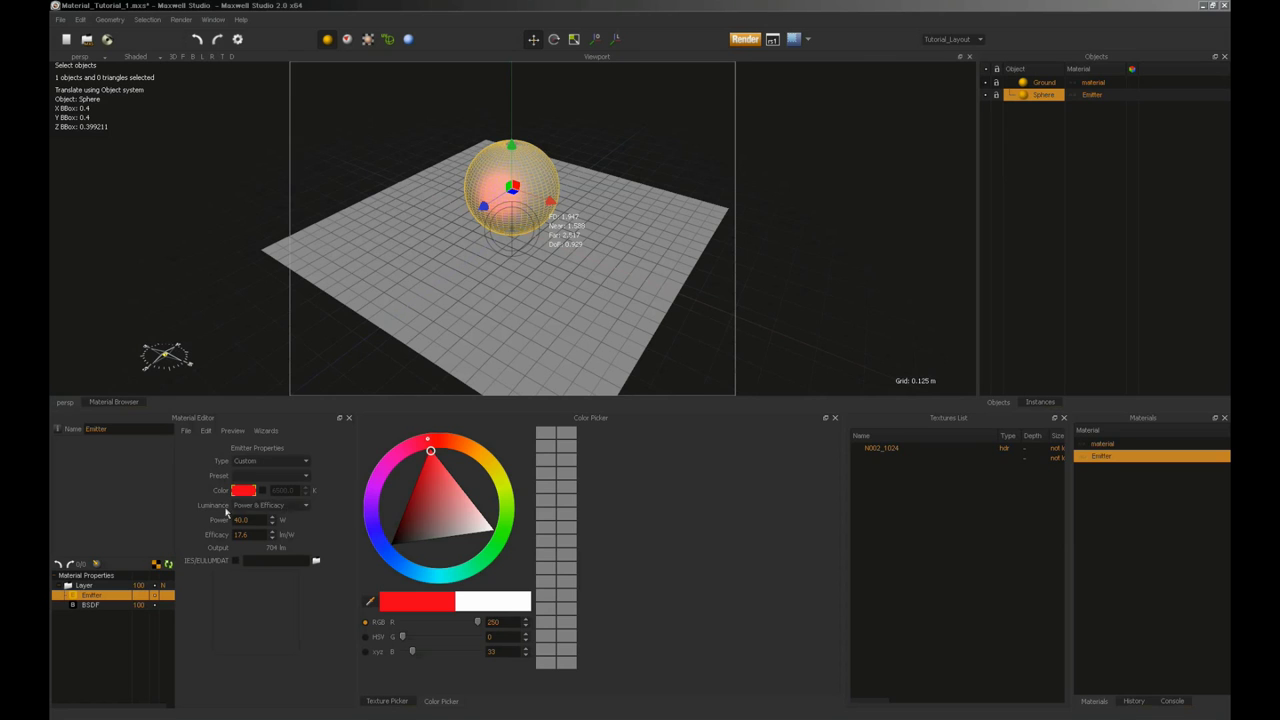
Step: Review the emitter's luminance options, keep Power & Efficacy, and render the scene
click(293, 507)
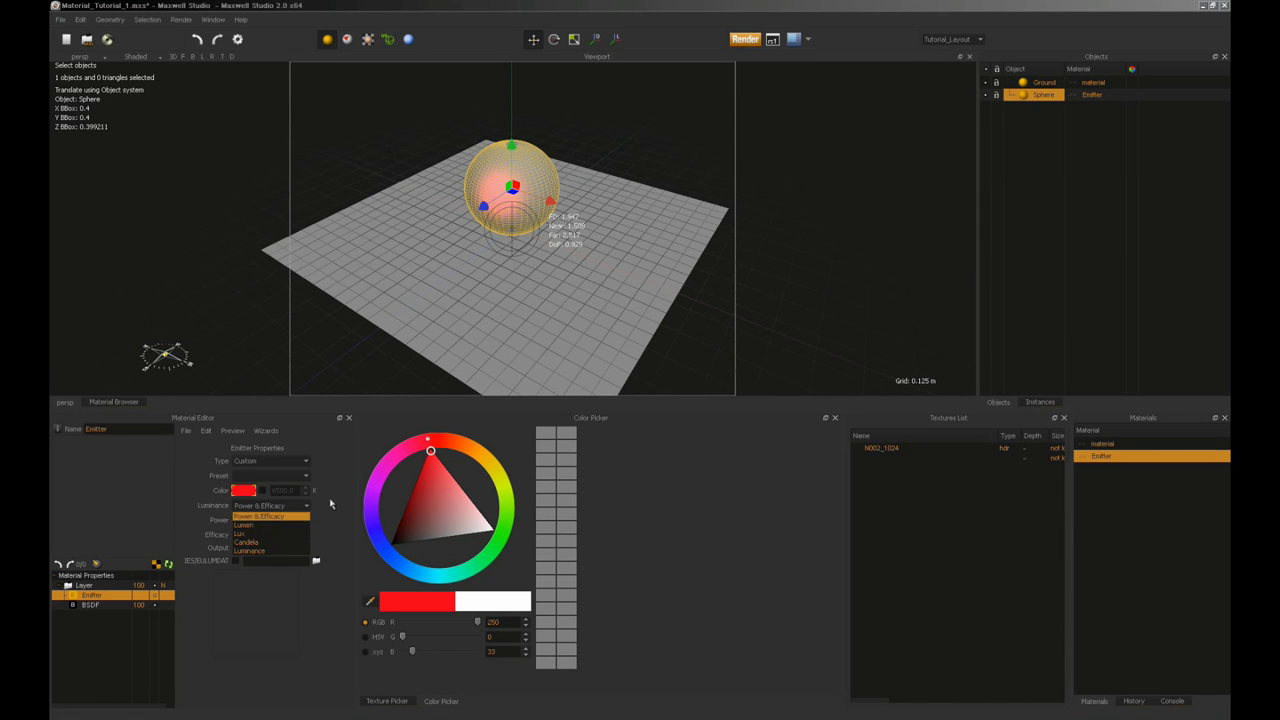
click(265, 505)
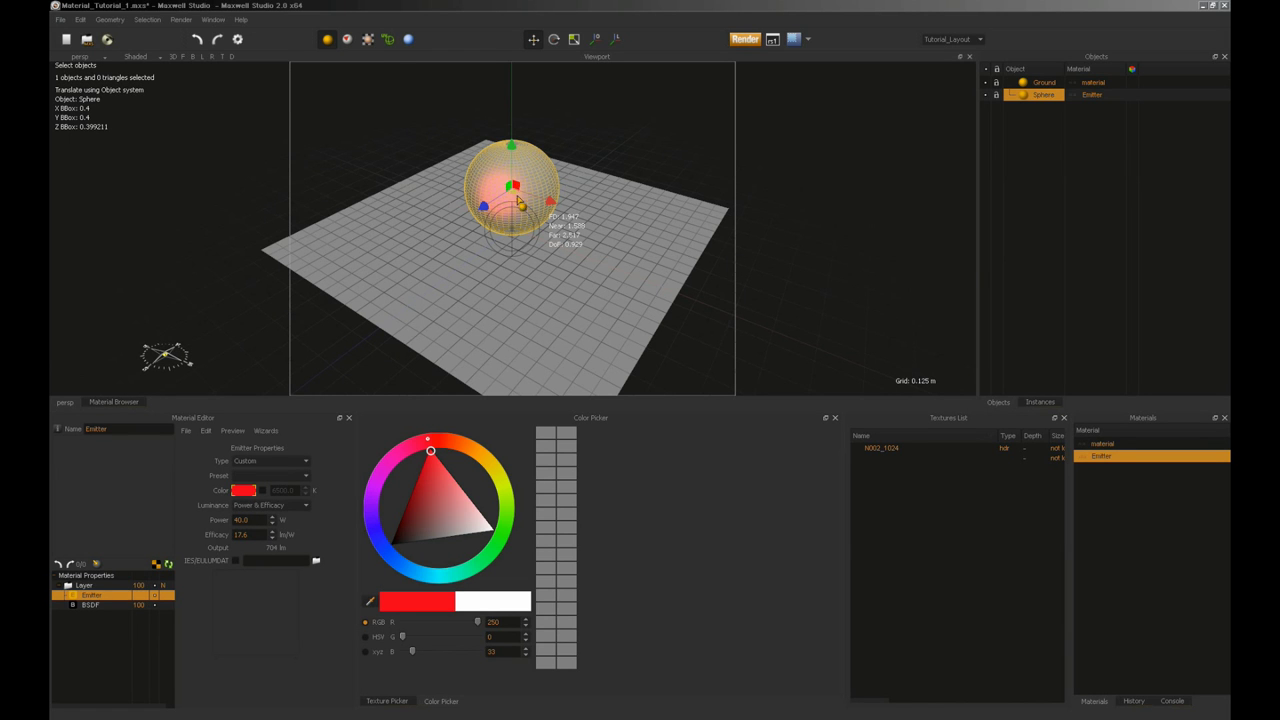
click(744, 40)
Step: Set the Emitter material's BSDF to roughness 1 and Nd 20, and render the scene
click(90, 605)
double_click(250, 629)
text(1)
key(Return)
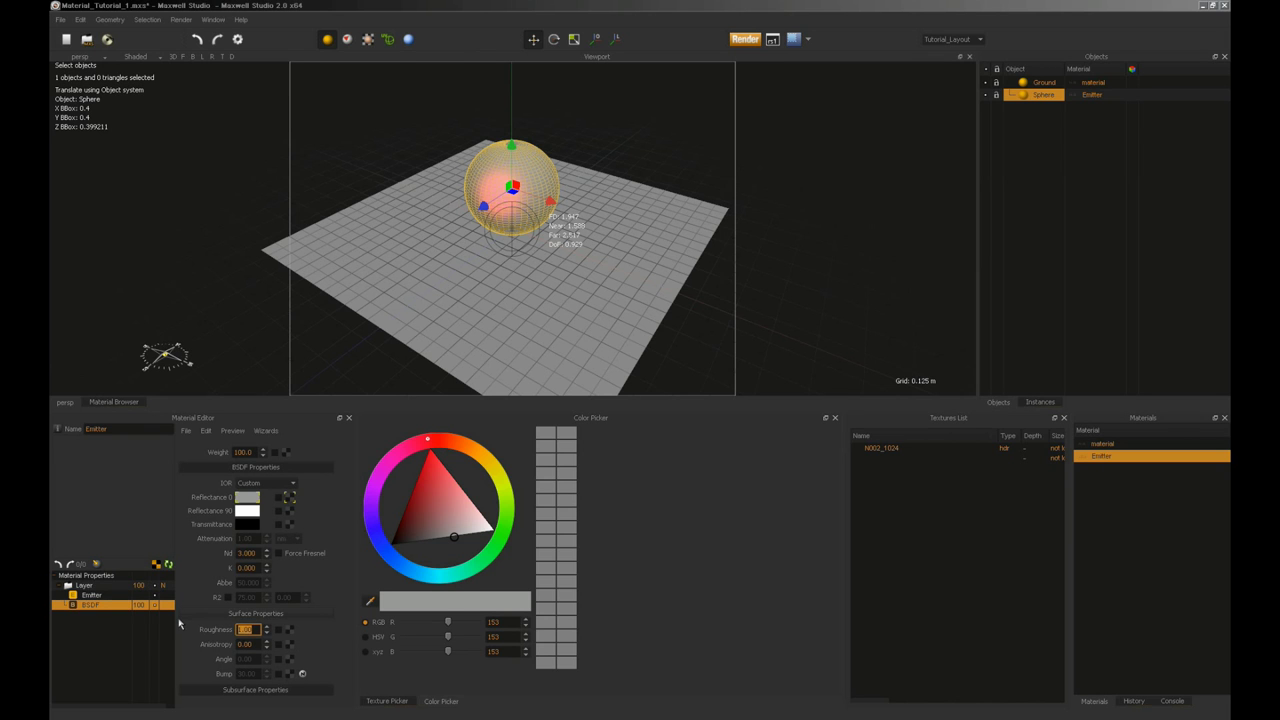
double_click(247, 553)
text(20)
key(Return)
click(744, 39)
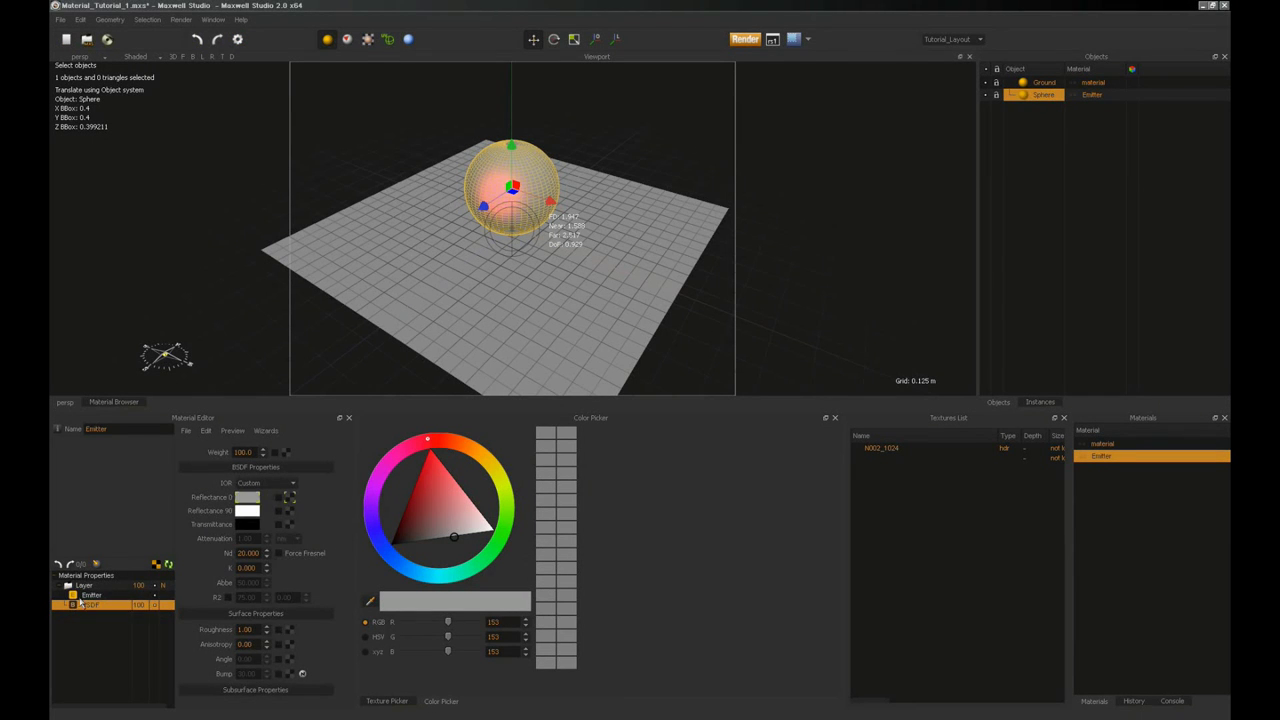
Step: Load Checker_Floor.tga as the layer's opacity mask, with brightness 27, contrast 100 and saturation -100
click(87, 586)
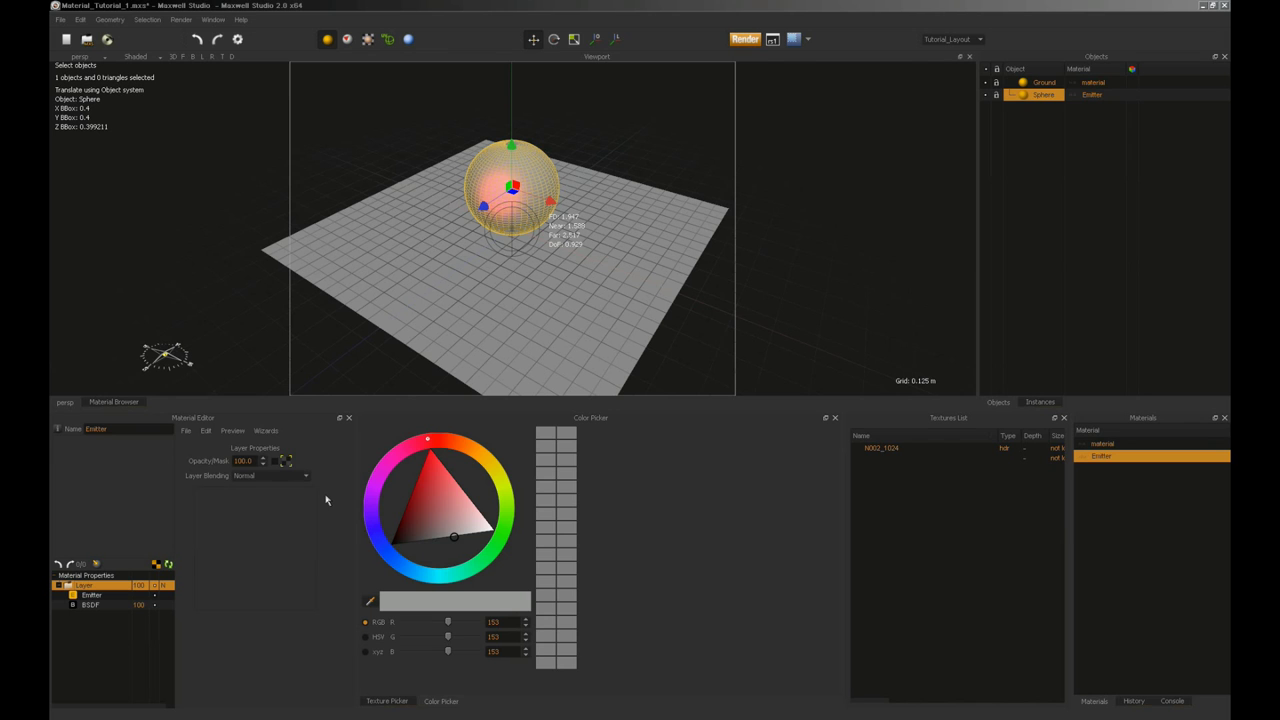
click(285, 461)
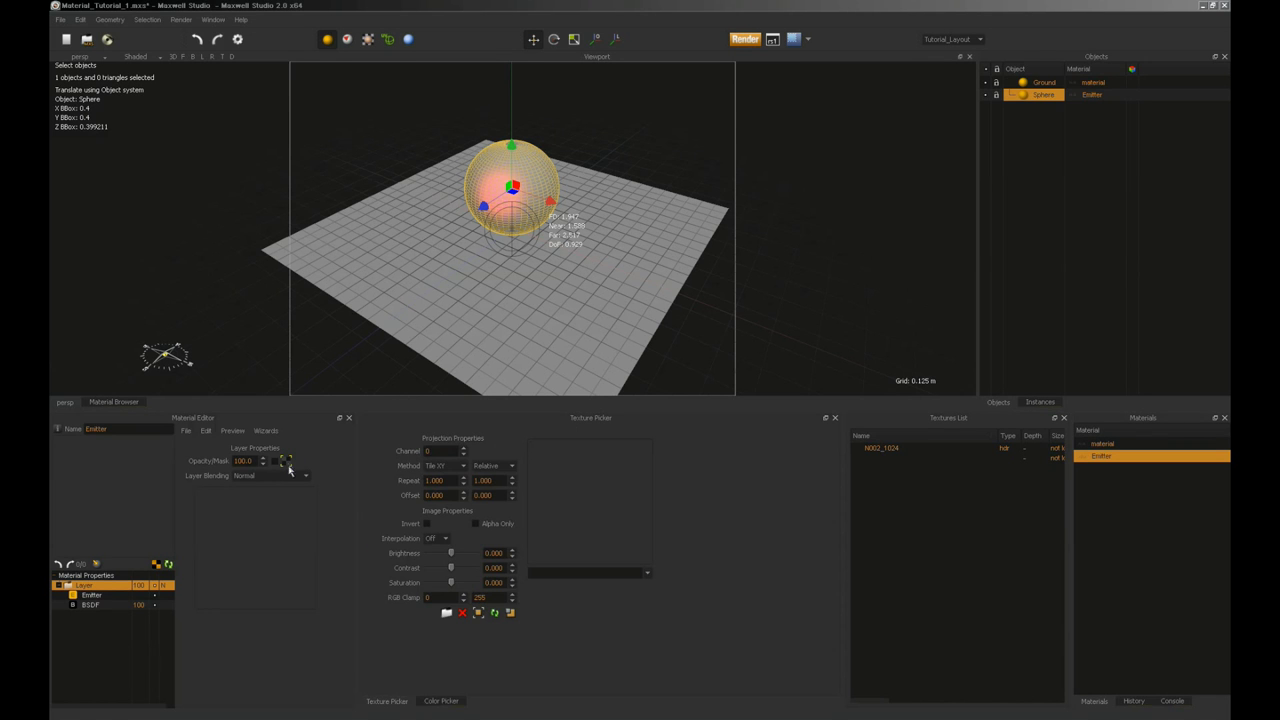
click(446, 613)
click(142, 139)
click(366, 235)
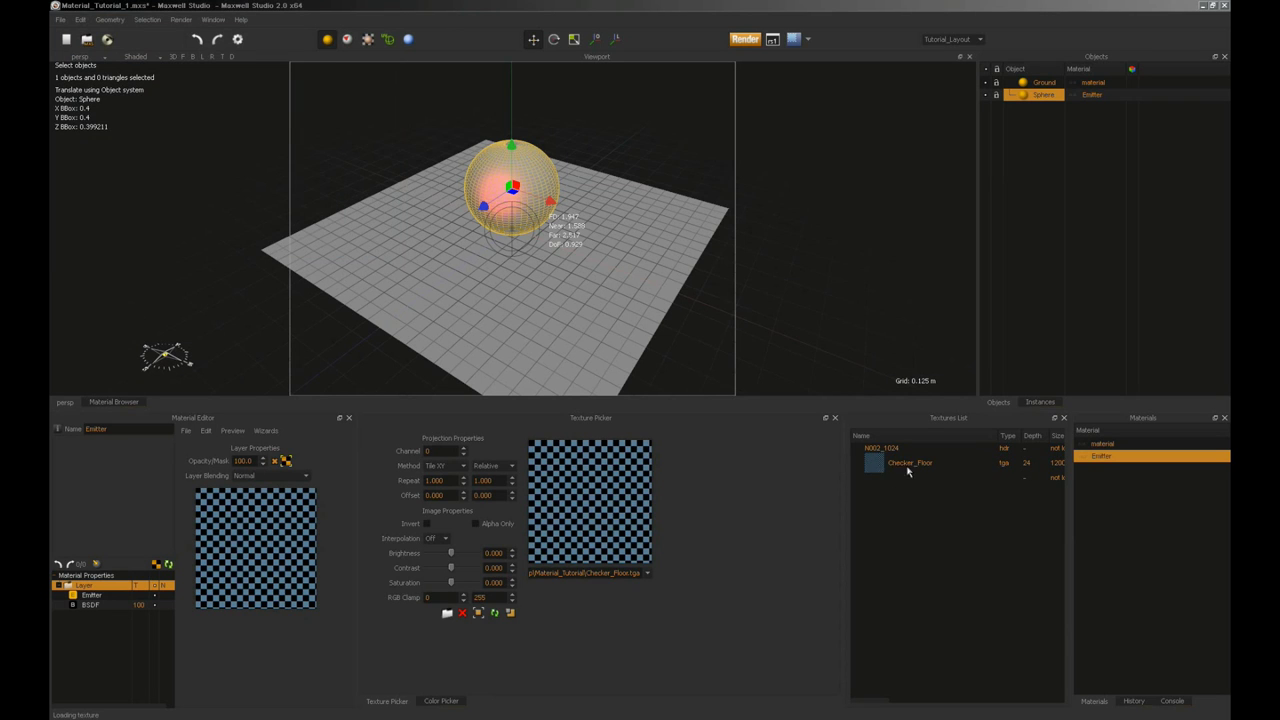
drag(450, 582, 460, 557)
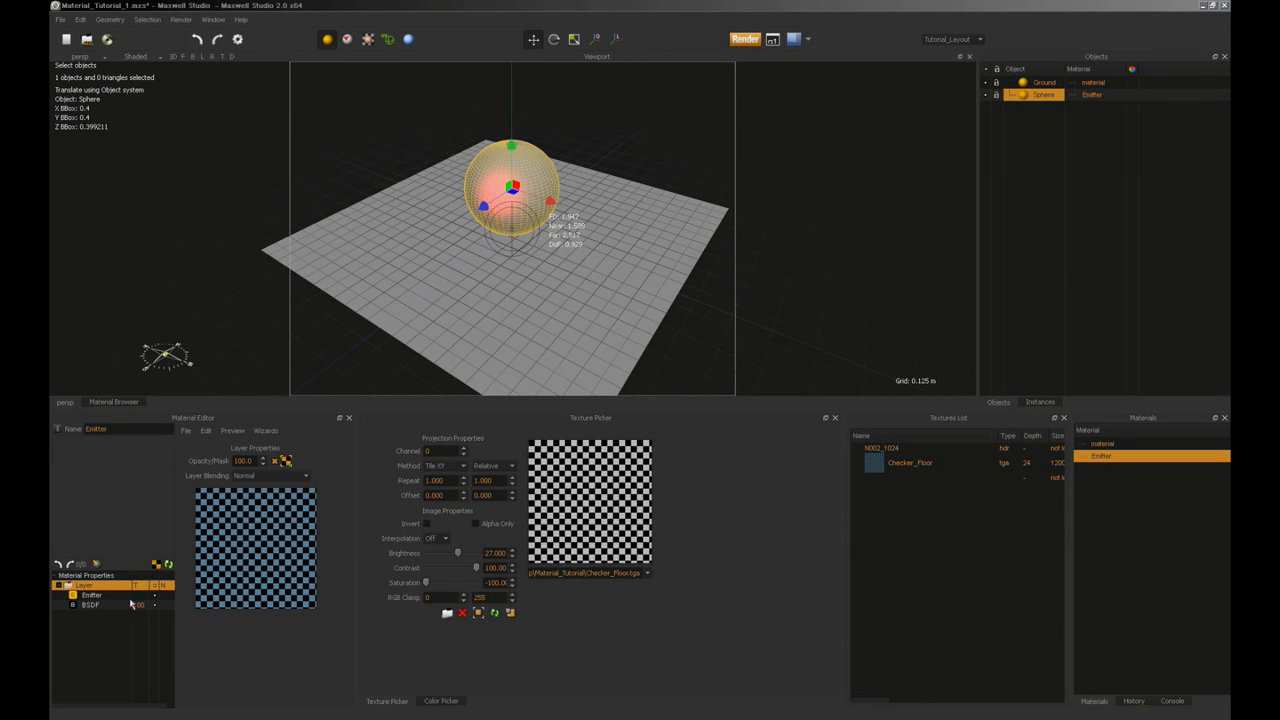
Step: Disable the BSDF in the Emitter material's layer and render the scene with only the emitter active
click(154, 606)
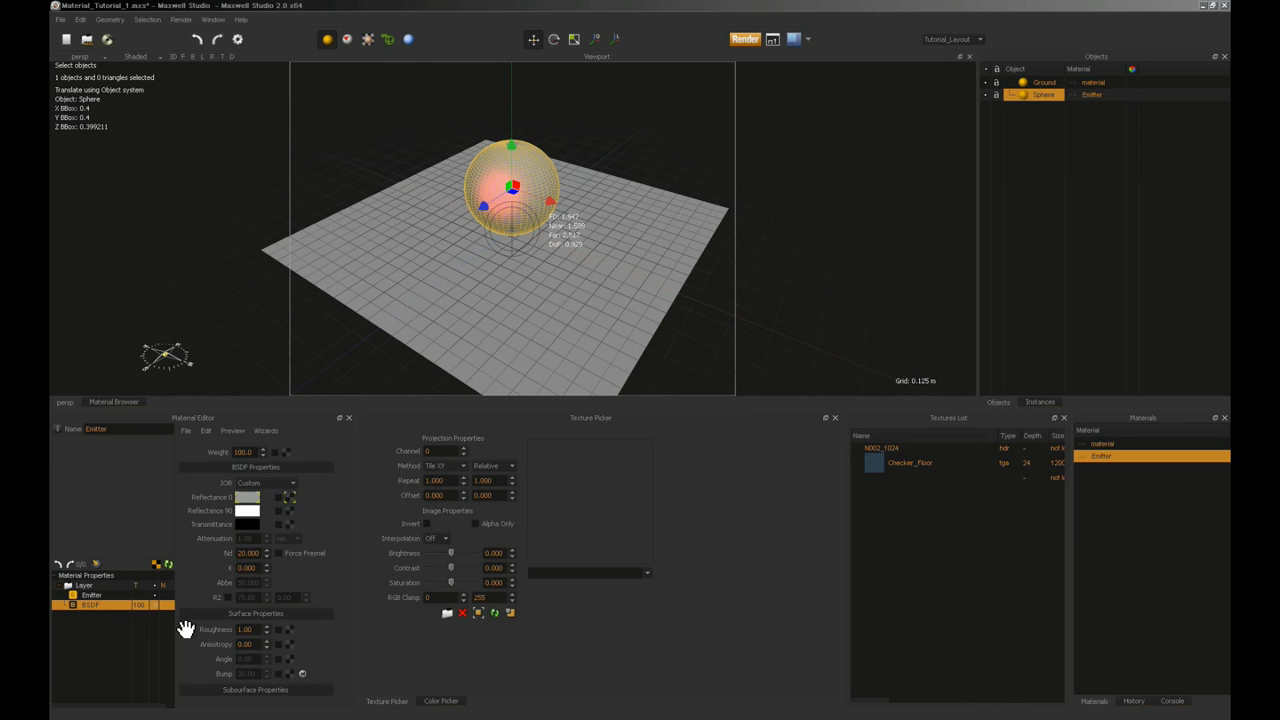
click(751, 38)
Step: Create a new emitter-type material in the scene's material list
right_click(1094, 487)
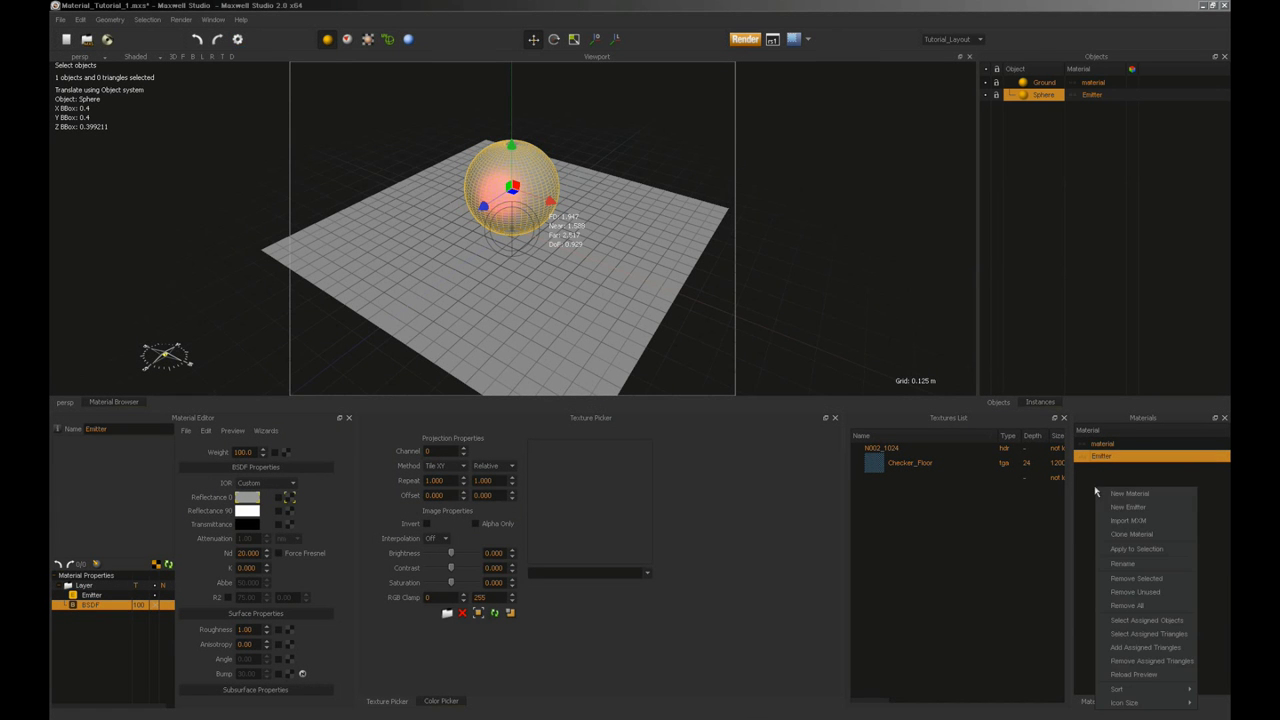
click(1155, 508)
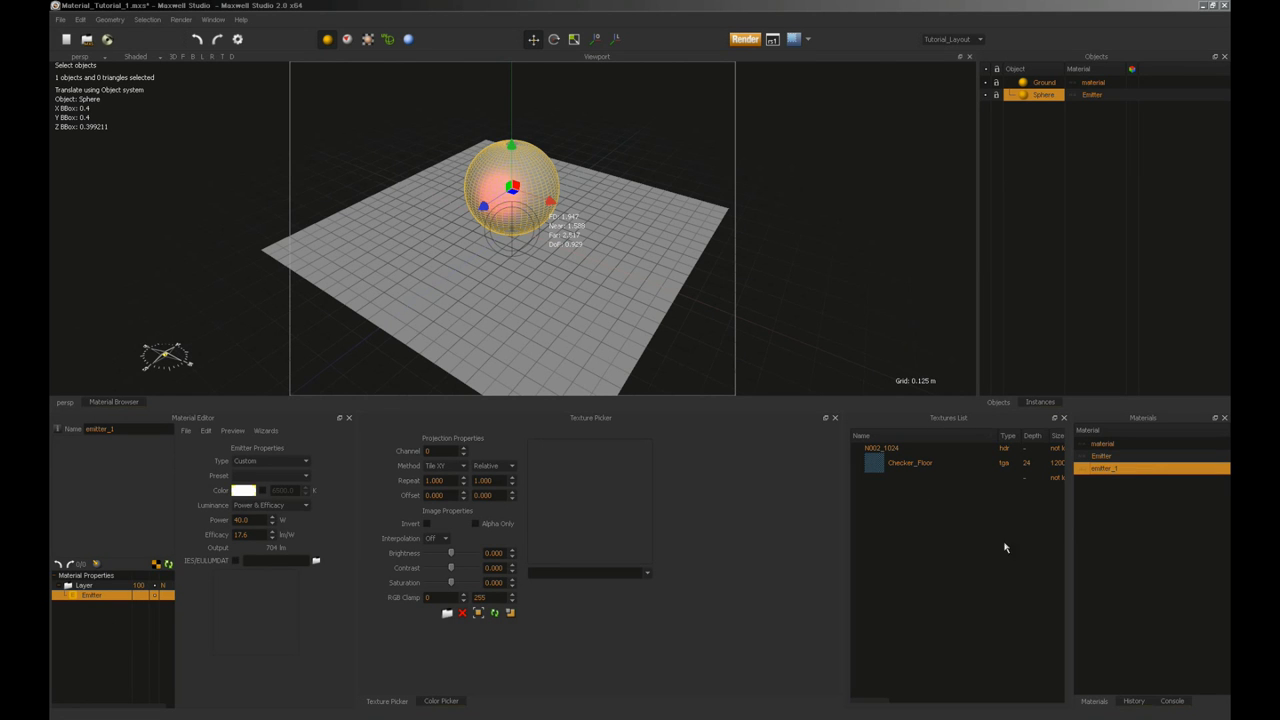
Step: Examine the lamp presets available for the Emitter material's emitter component without choosing one
click(1110, 459)
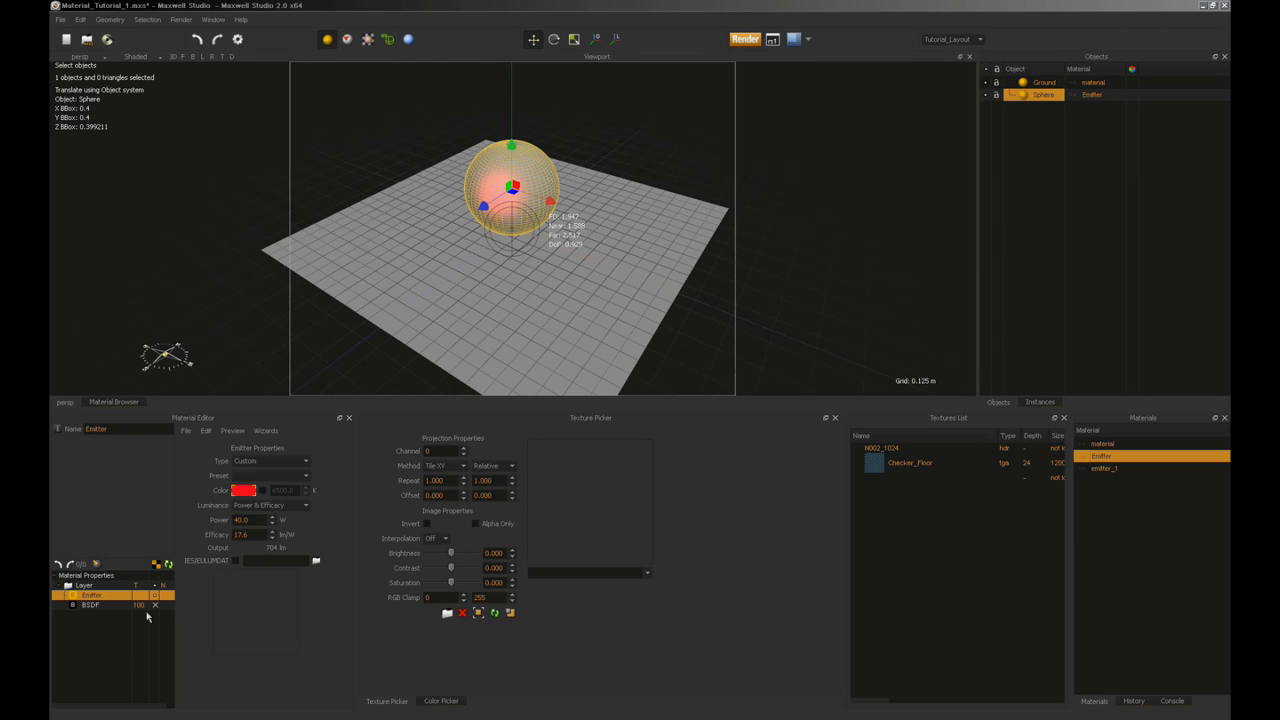
click(277, 476)
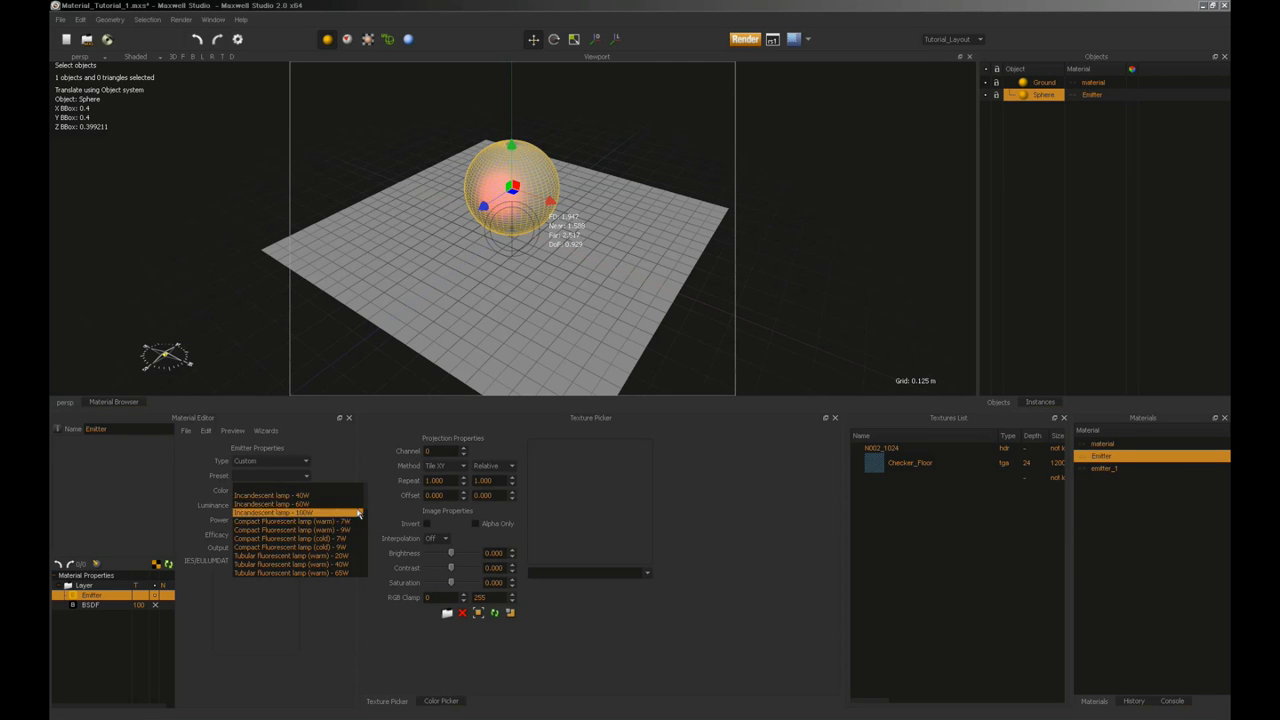
scroll(365, 505, down, 5)
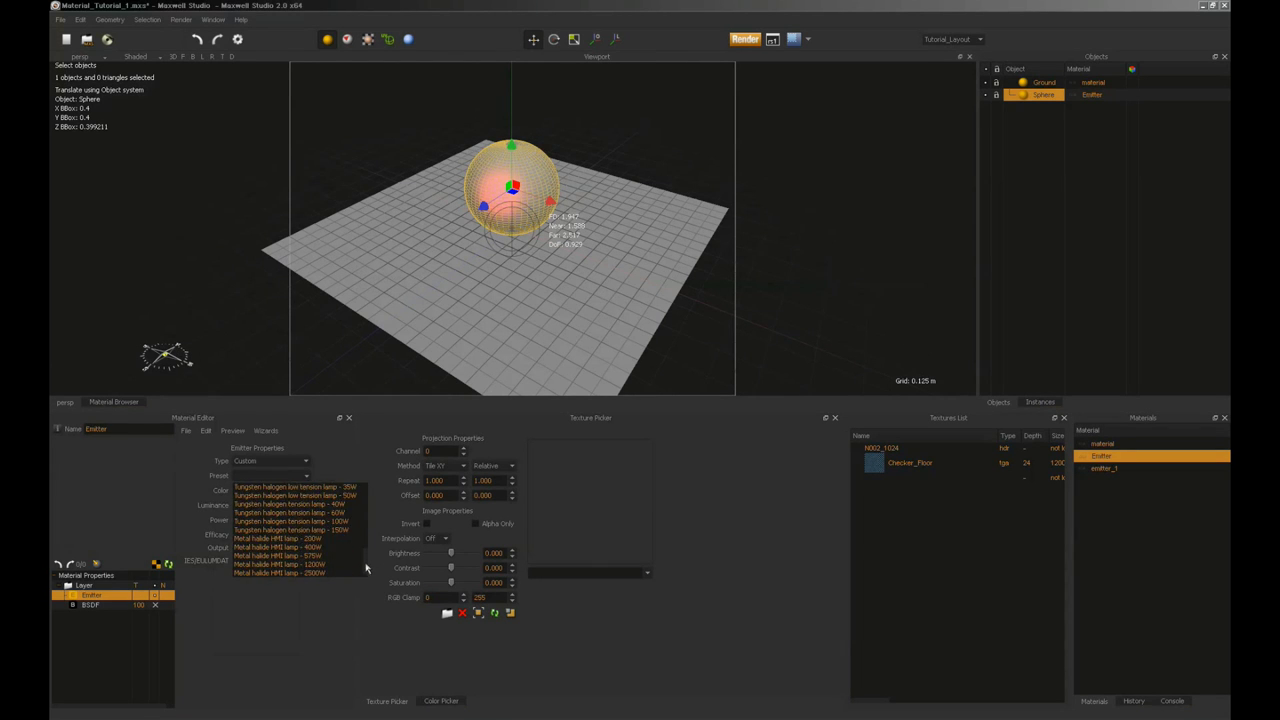
click(336, 455)
Step: Switch the emitter's type to Temperature and raise its emission temperature slightly
click(271, 462)
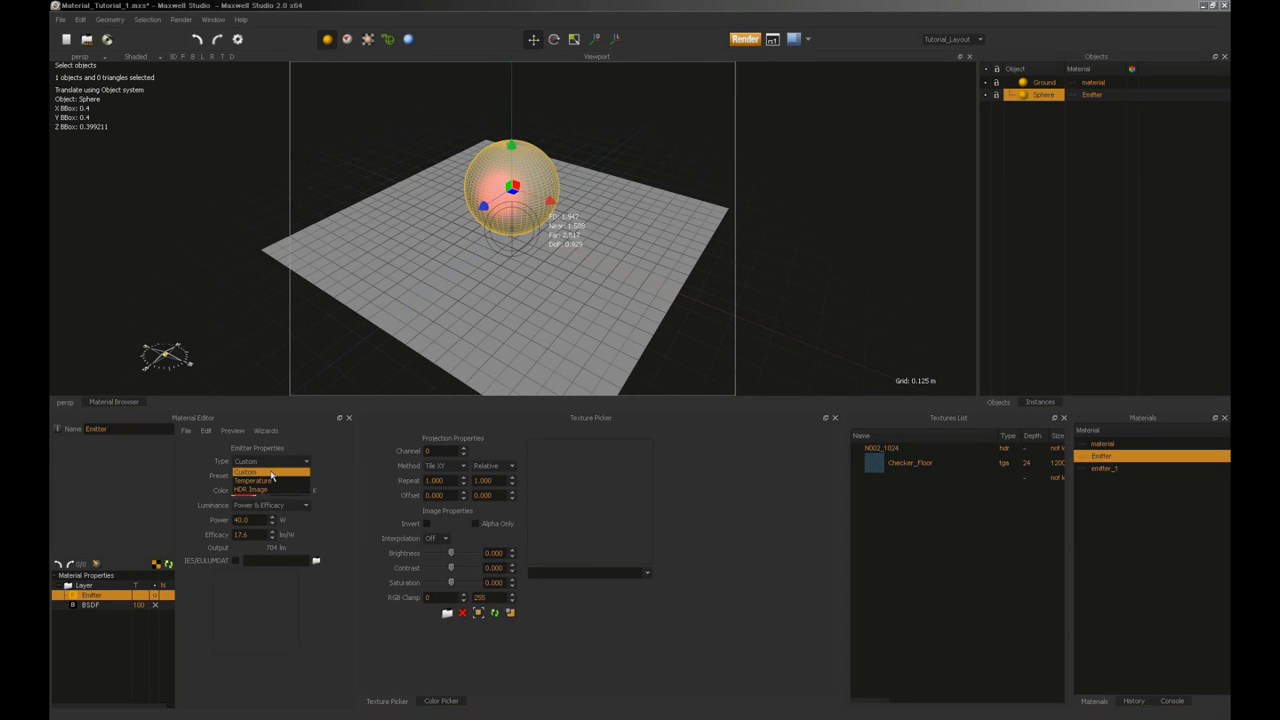
click(272, 482)
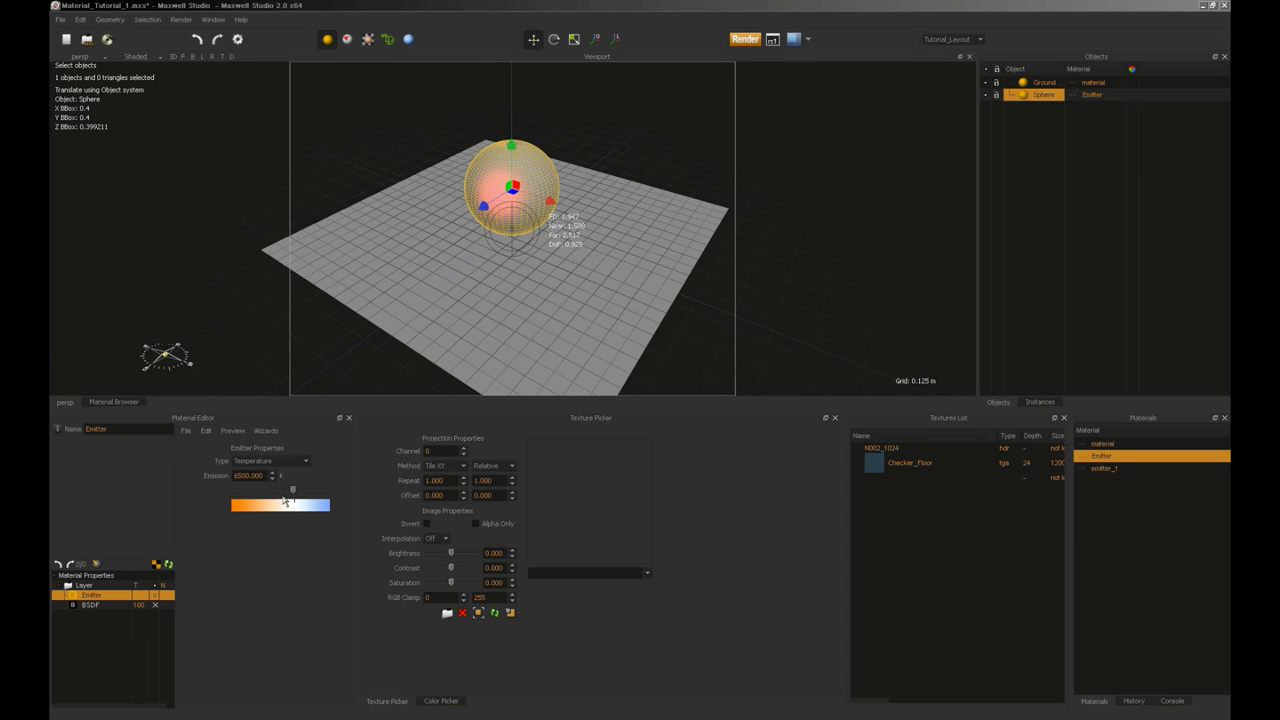
mouse_move(294, 493)
mouse_down()
mouse_move(270, 493)
mouse_move(303, 494)
mouse_up()
Step: Switch the emitter's type to HDR Image, load Green2.mxi as its image and set the intensity to 100
click(272, 463)
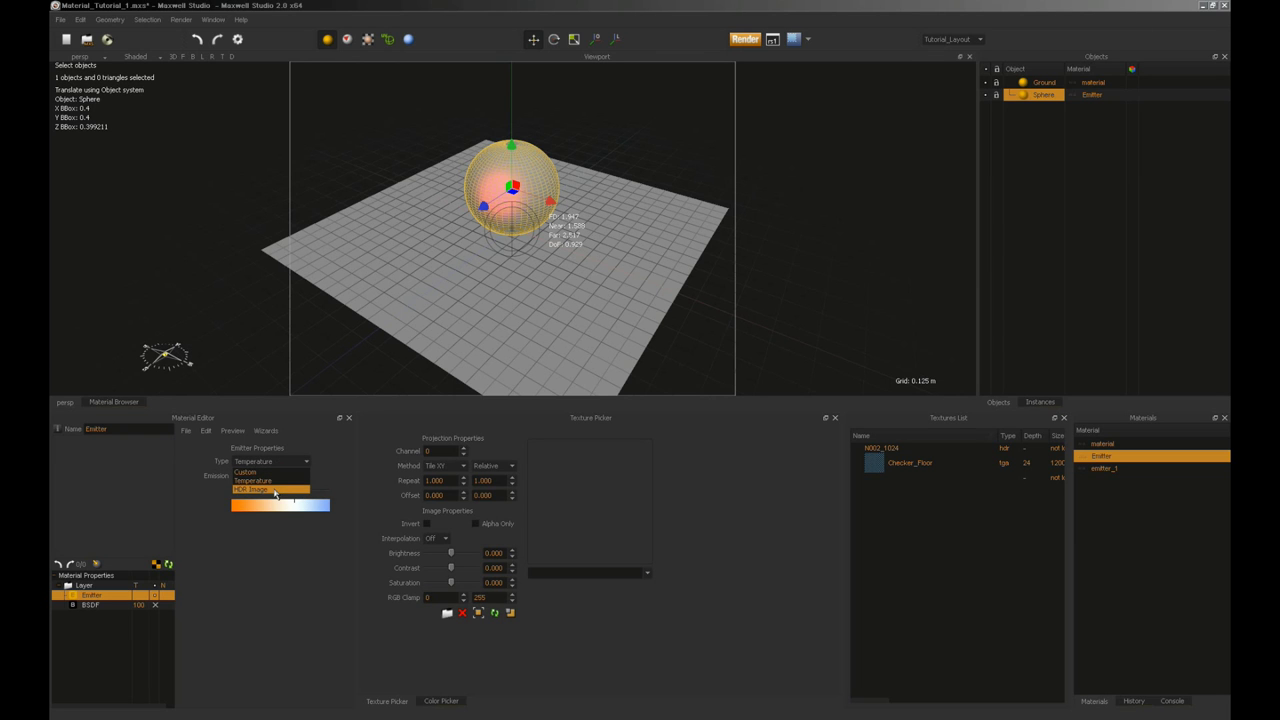
click(275, 492)
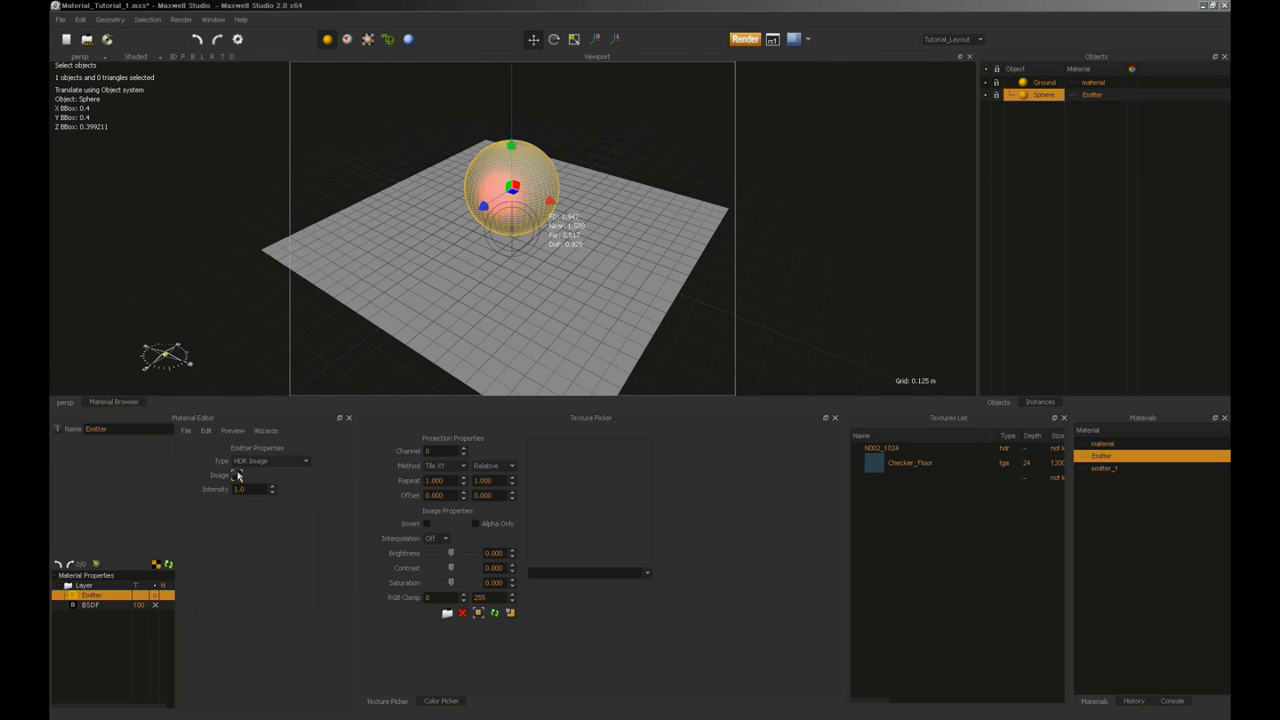
click(447, 613)
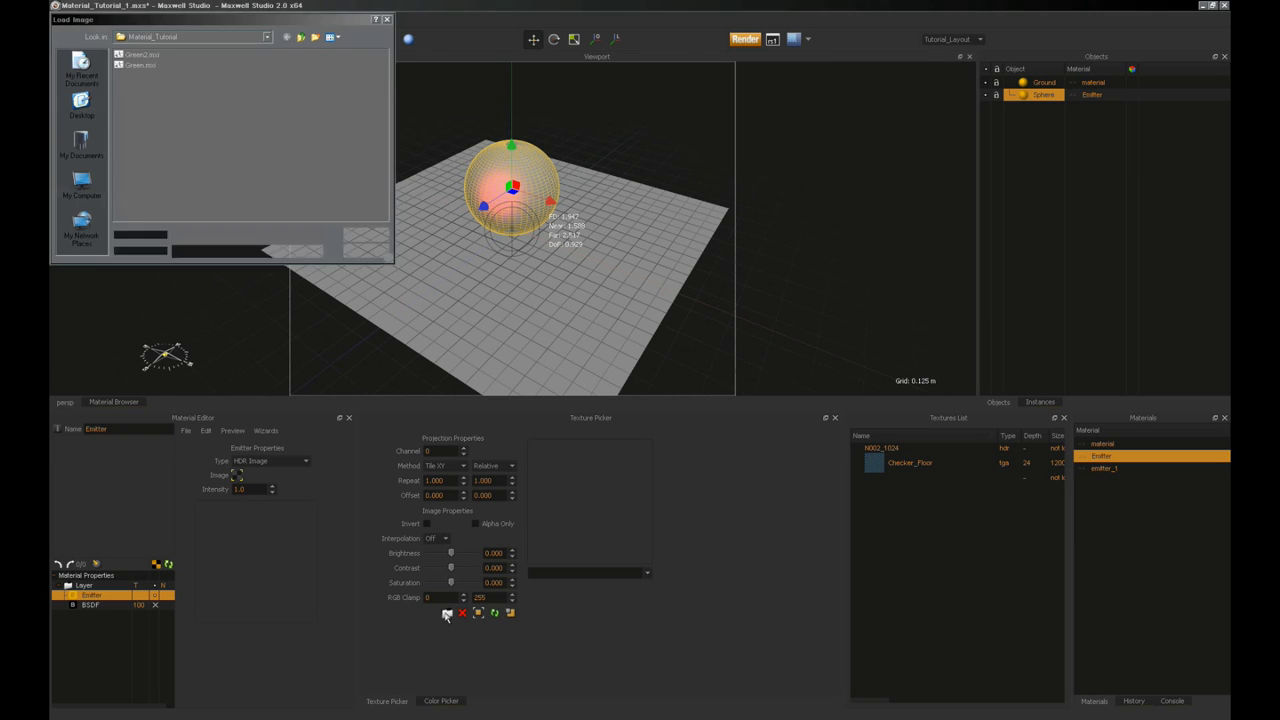
click(151, 54)
click(360, 235)
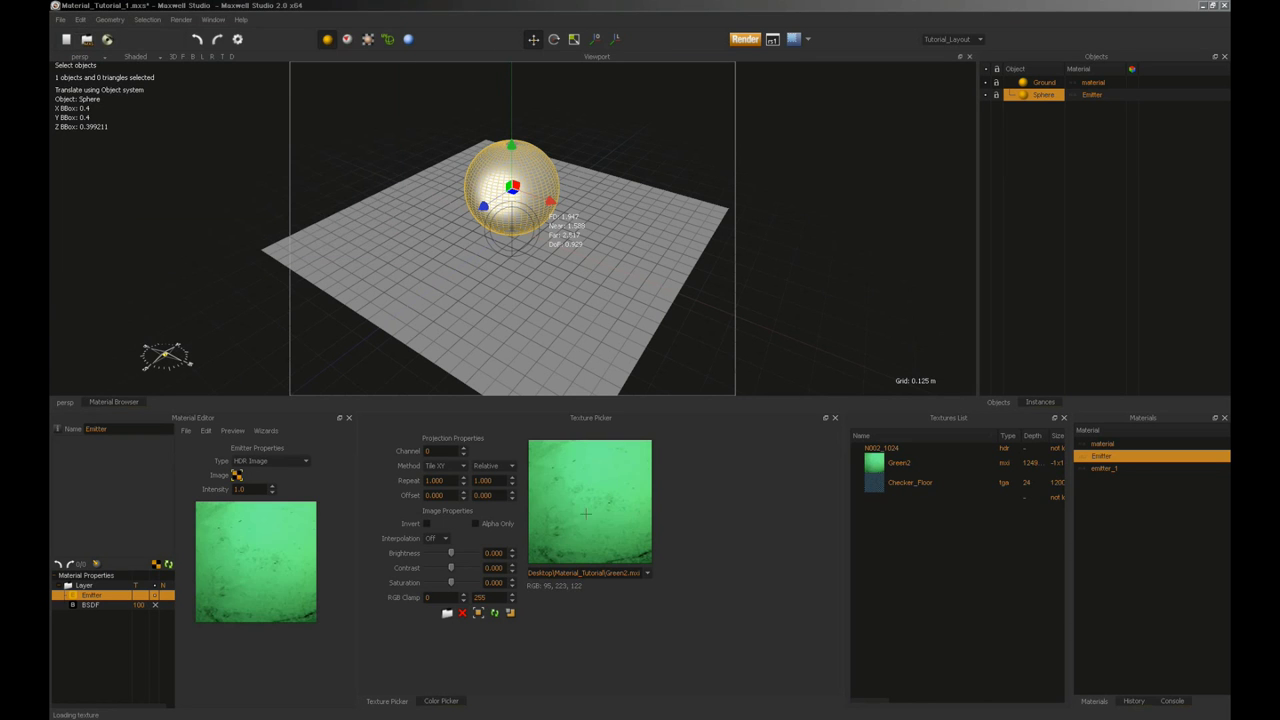
click(252, 489)
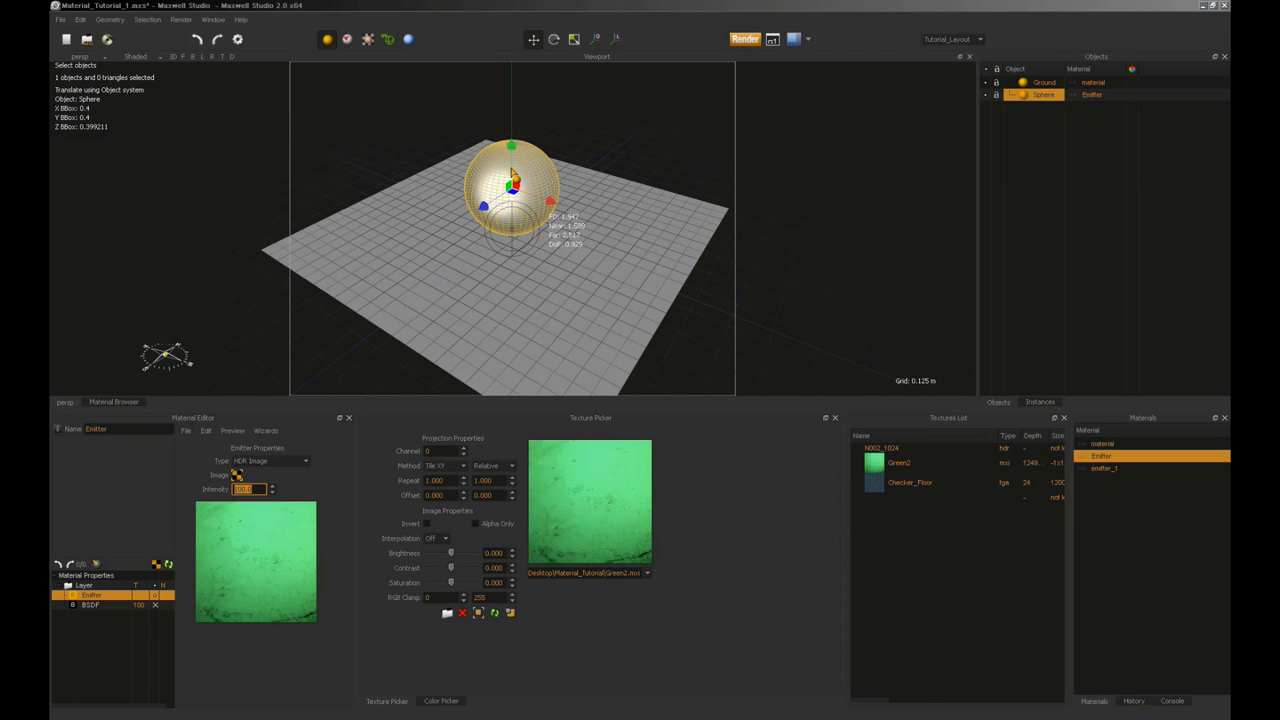
Step: Switch the workspace to defaultlayout and set the environment type to None
click(950, 41)
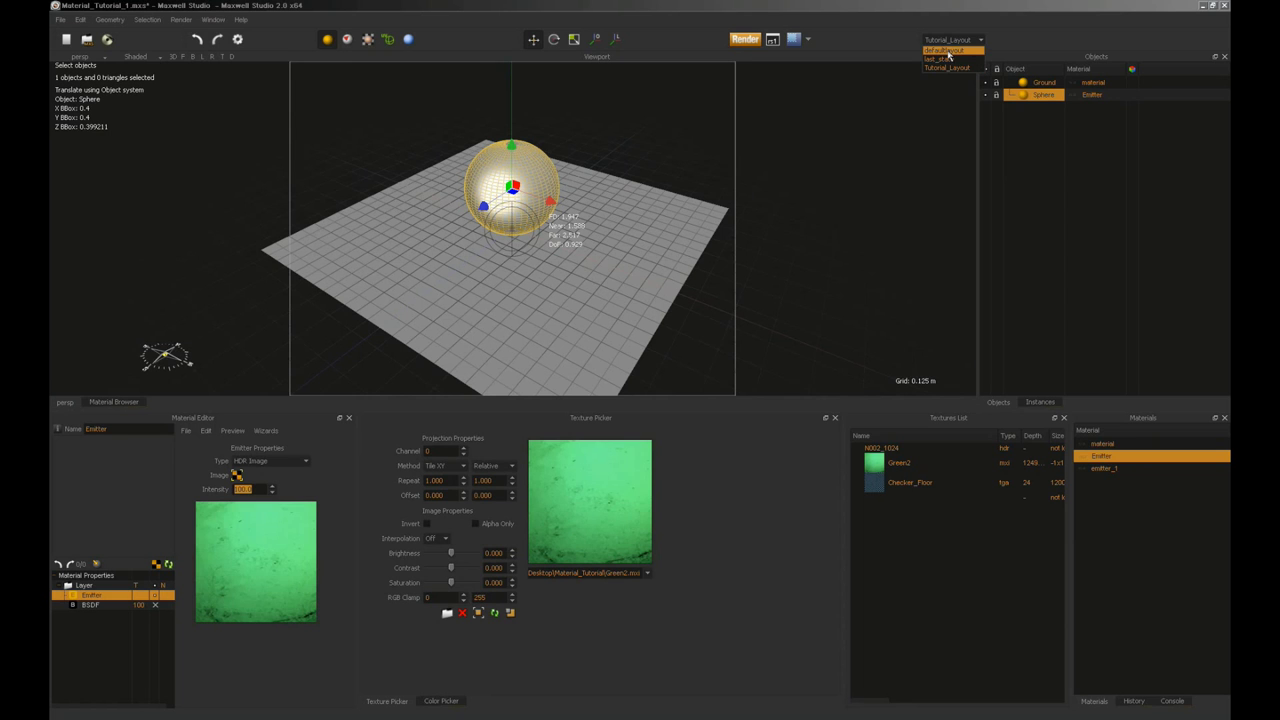
click(948, 52)
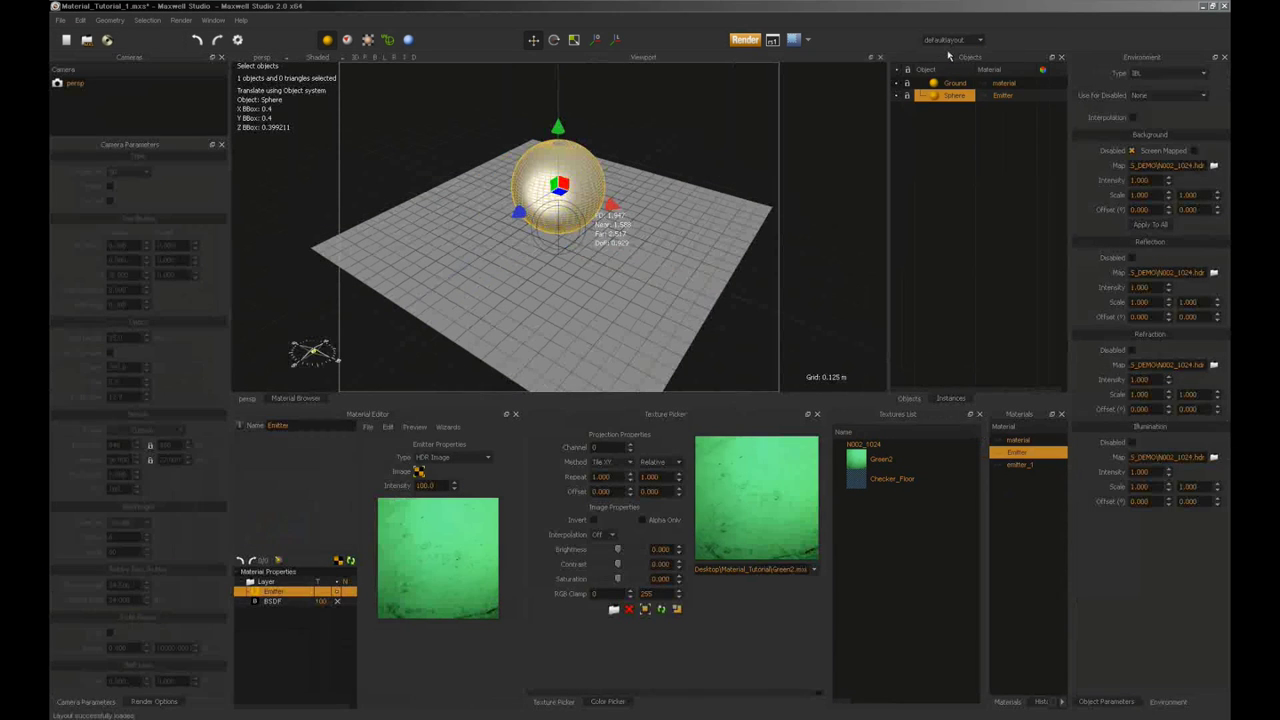
click(1157, 76)
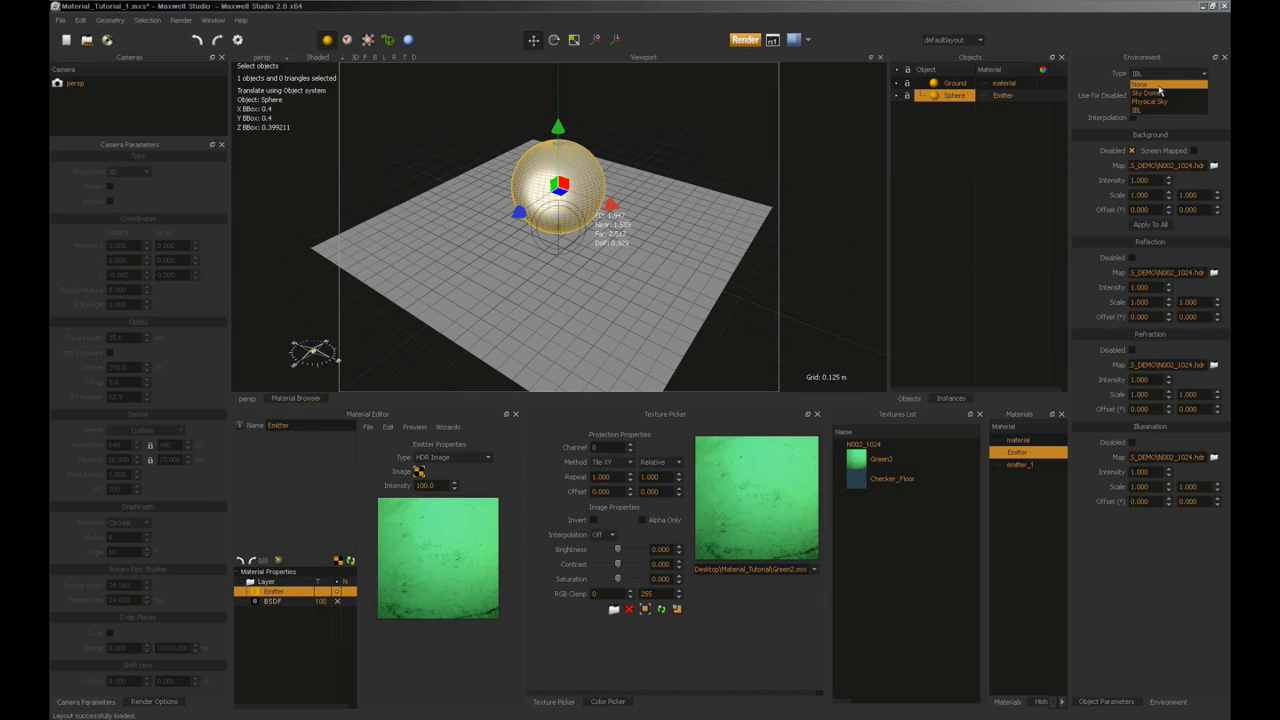
click(1160, 86)
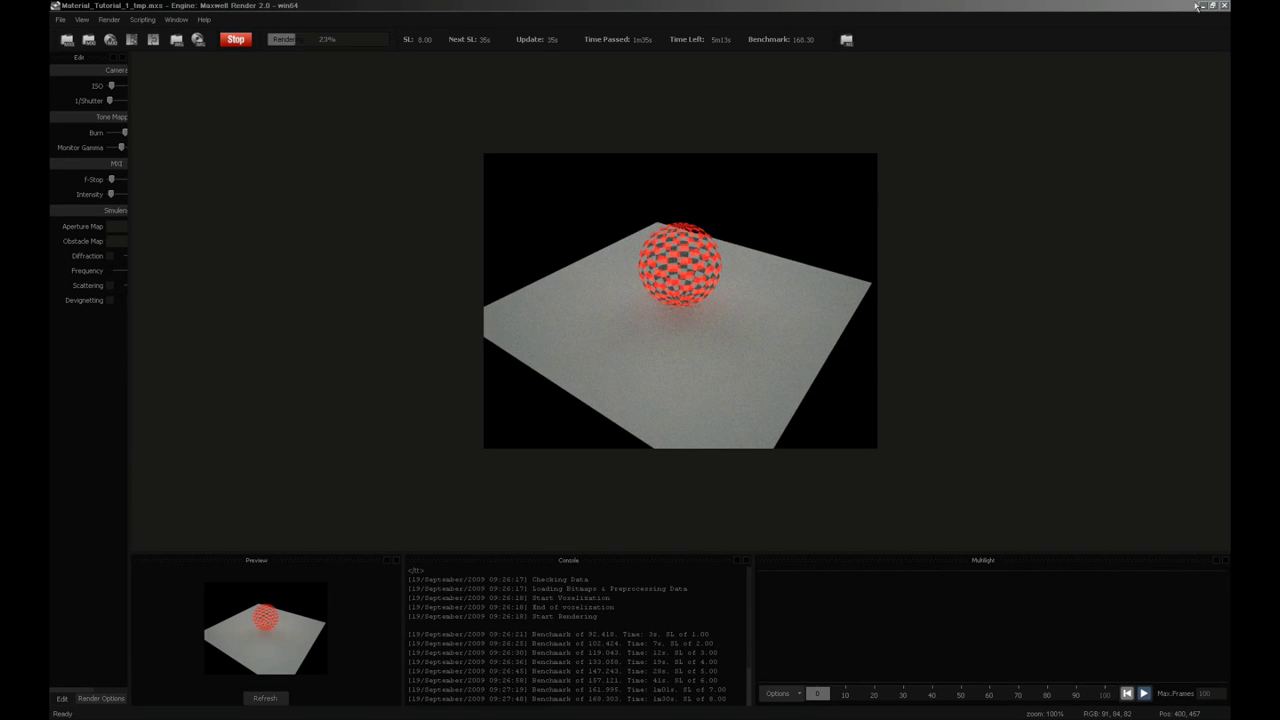
Step: Close the Maxwell Render windows holding the checkered sphere renders and quit the render still in progress
click(1225, 5)
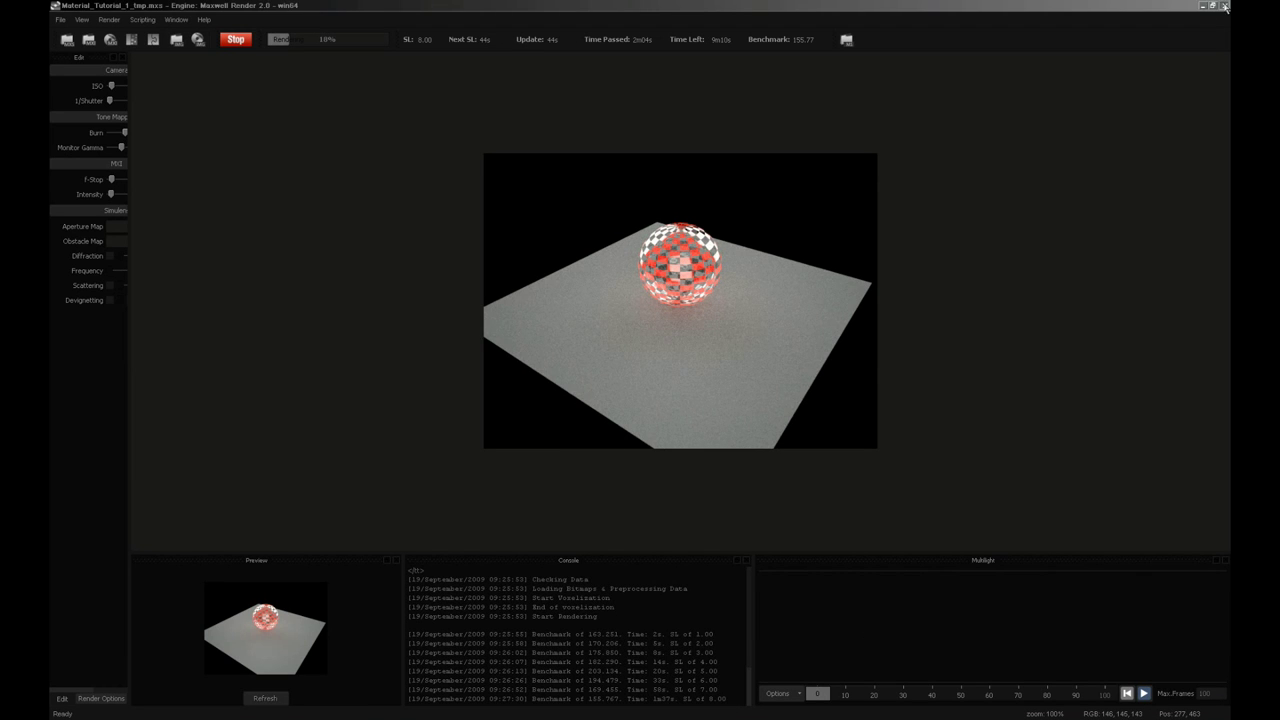
click(1225, 5)
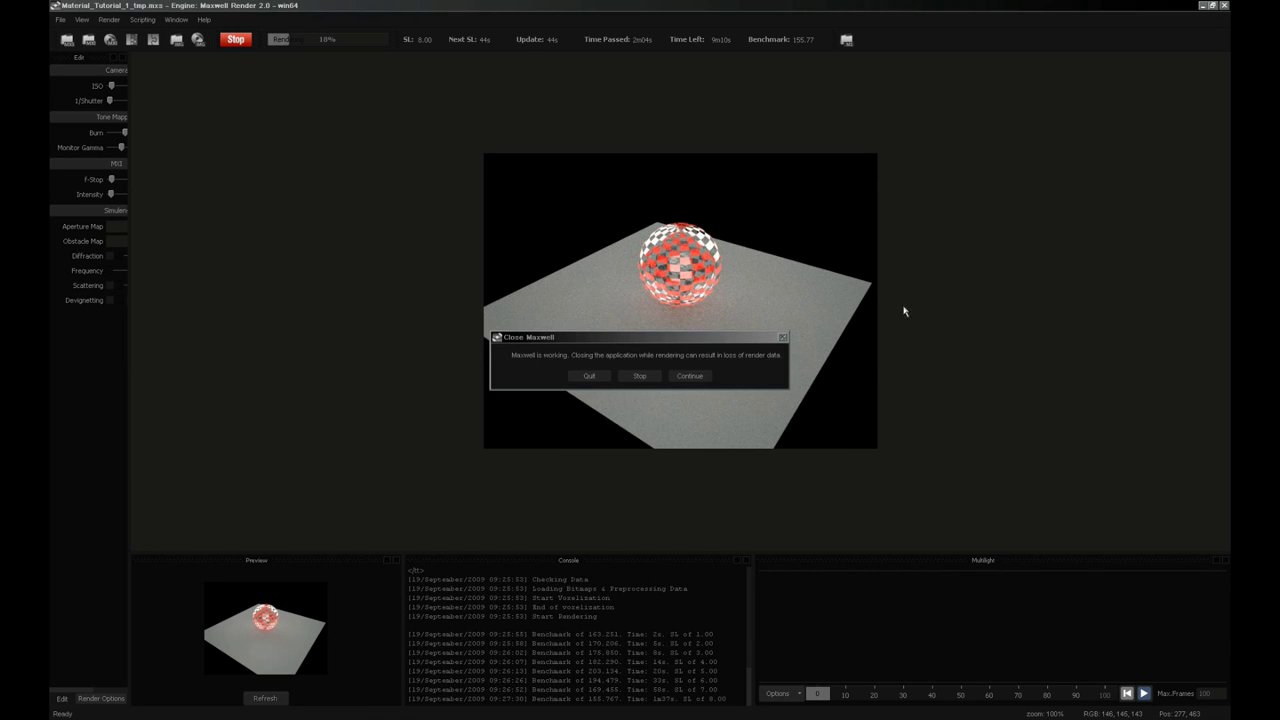
click(598, 376)
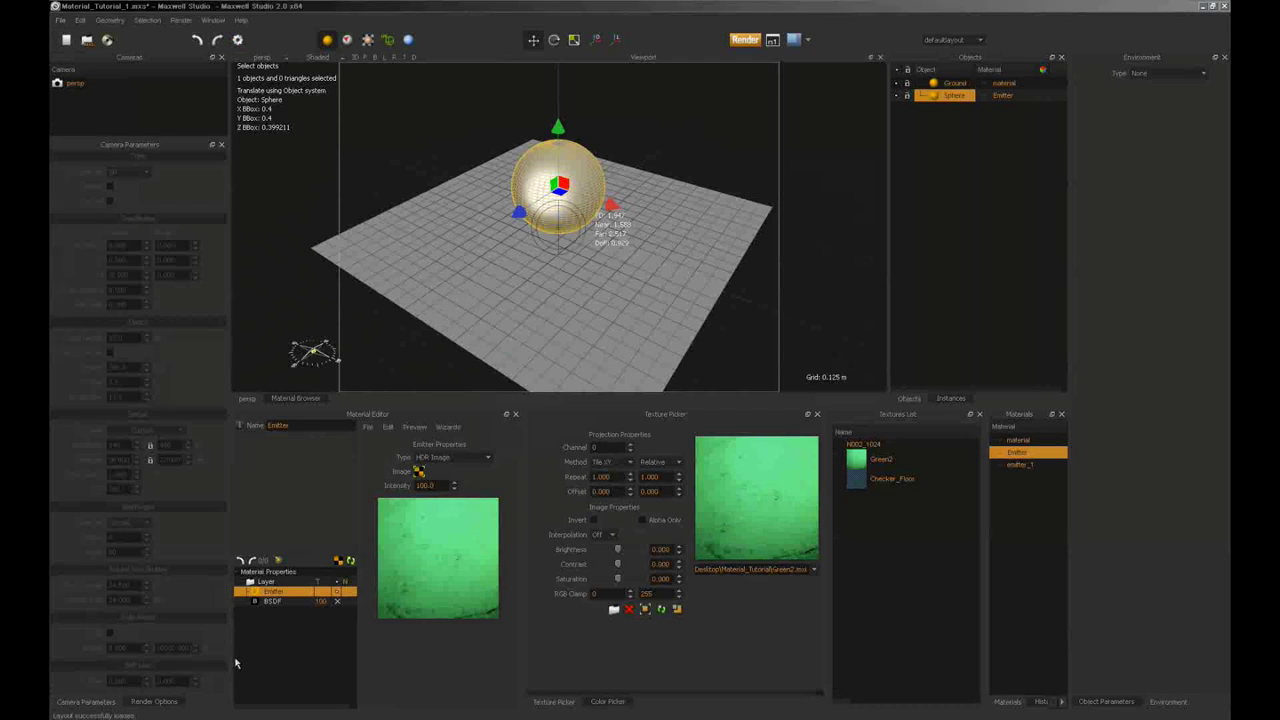
Step: Add two new layers to the Emitter material and three more BSDFs to its original layer
right_click(276, 616)
click(308, 522)
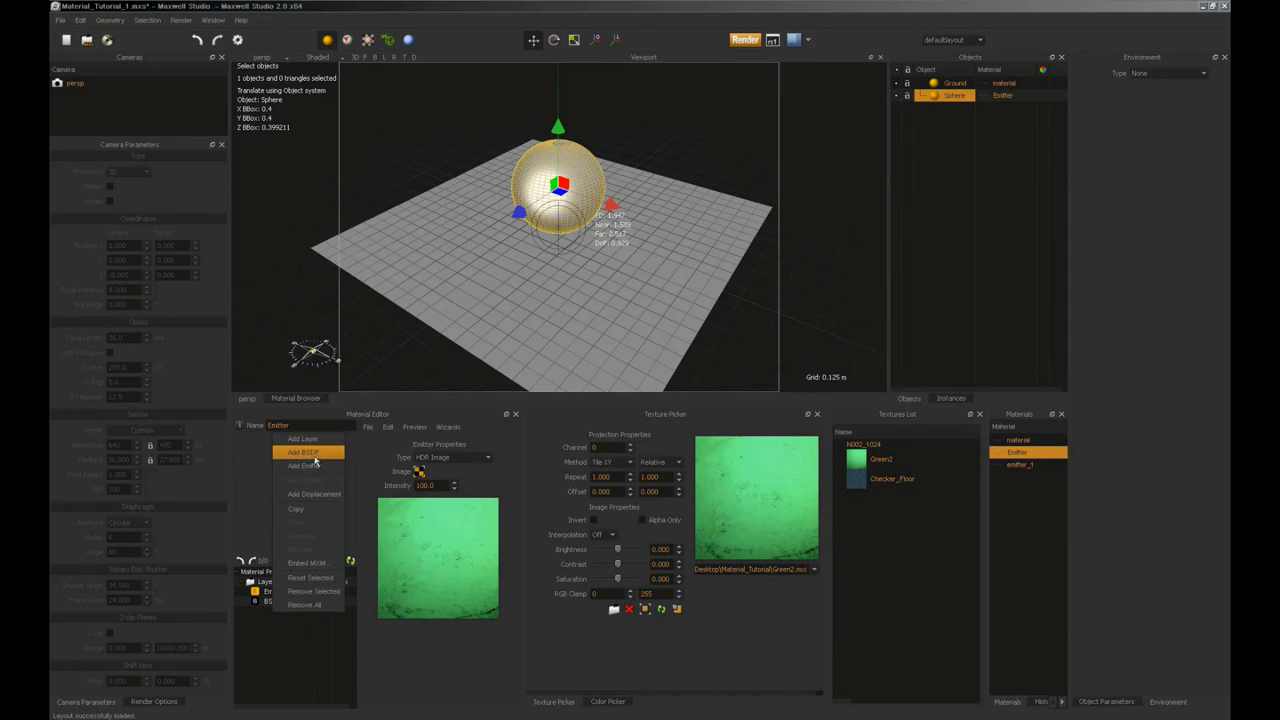
right_click(280, 636)
click(310, 471)
right_click(284, 649)
click(314, 470)
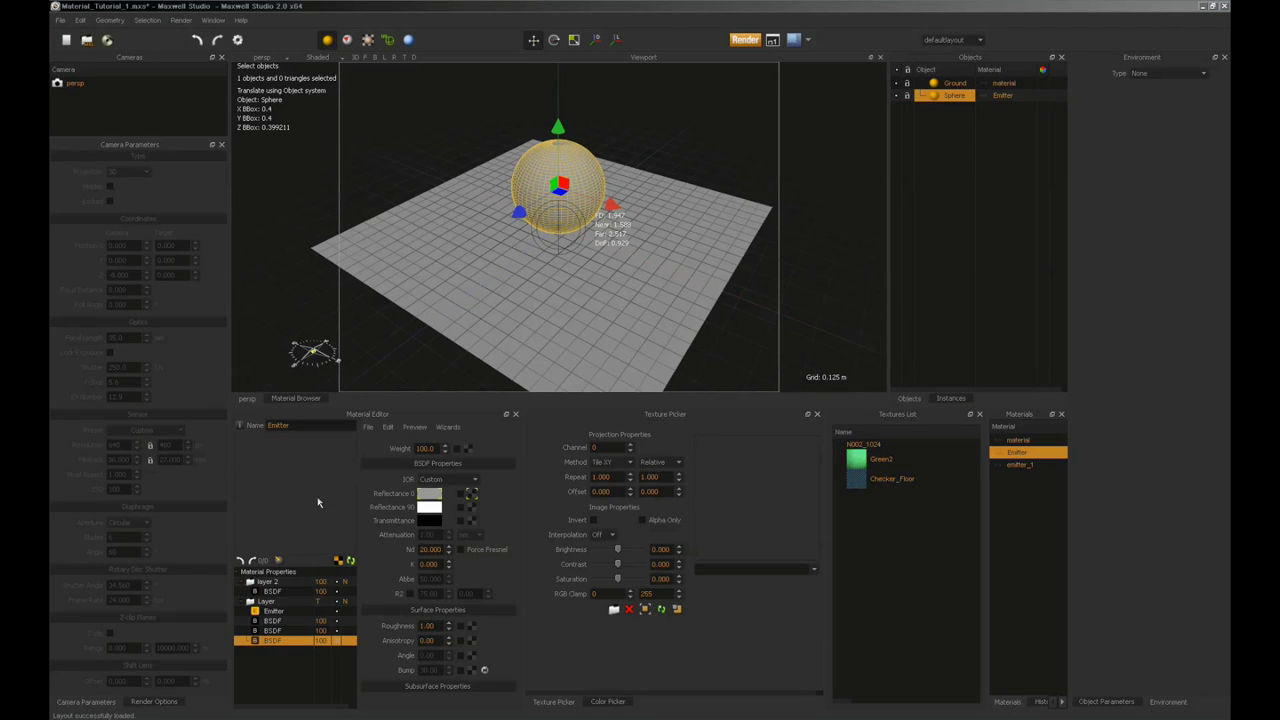
right_click(296, 660)
click(323, 500)
right_click(289, 663)
click(318, 489)
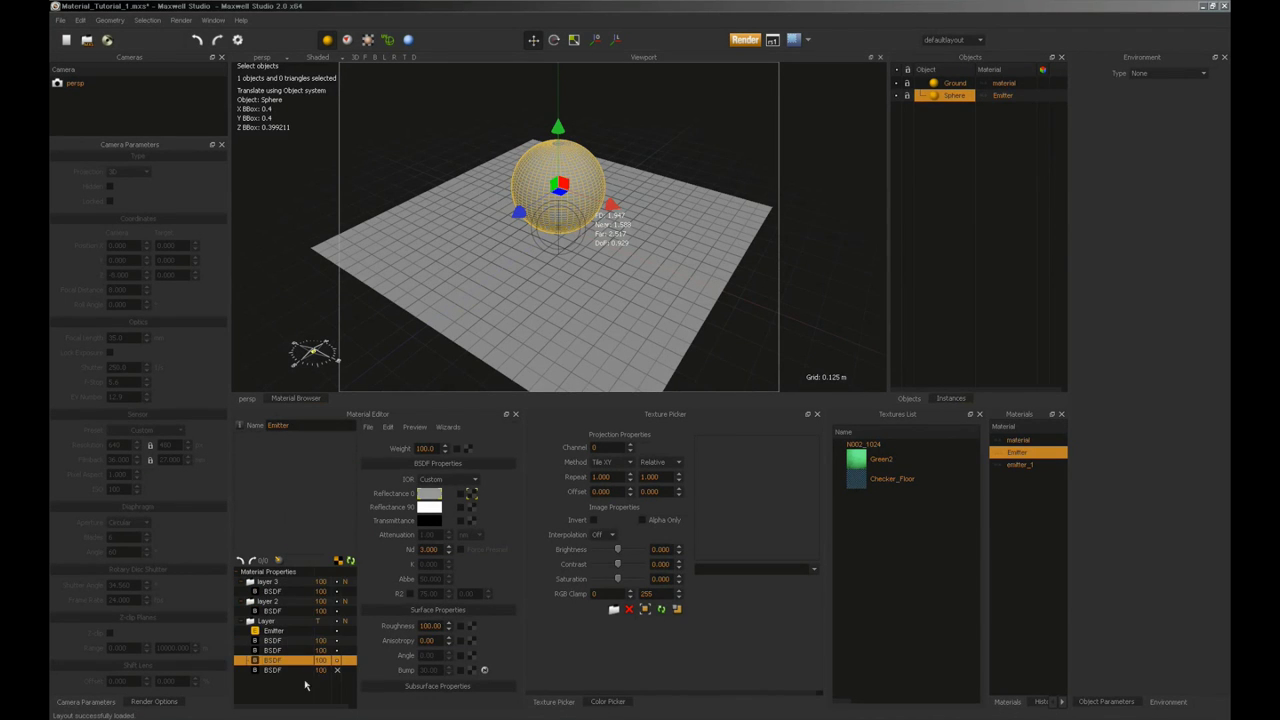
Step: Add a fourth layer to the Emitter material and a displacement component to its original layer, and show the displacement's properties
right_click(306, 686)
click(341, 518)
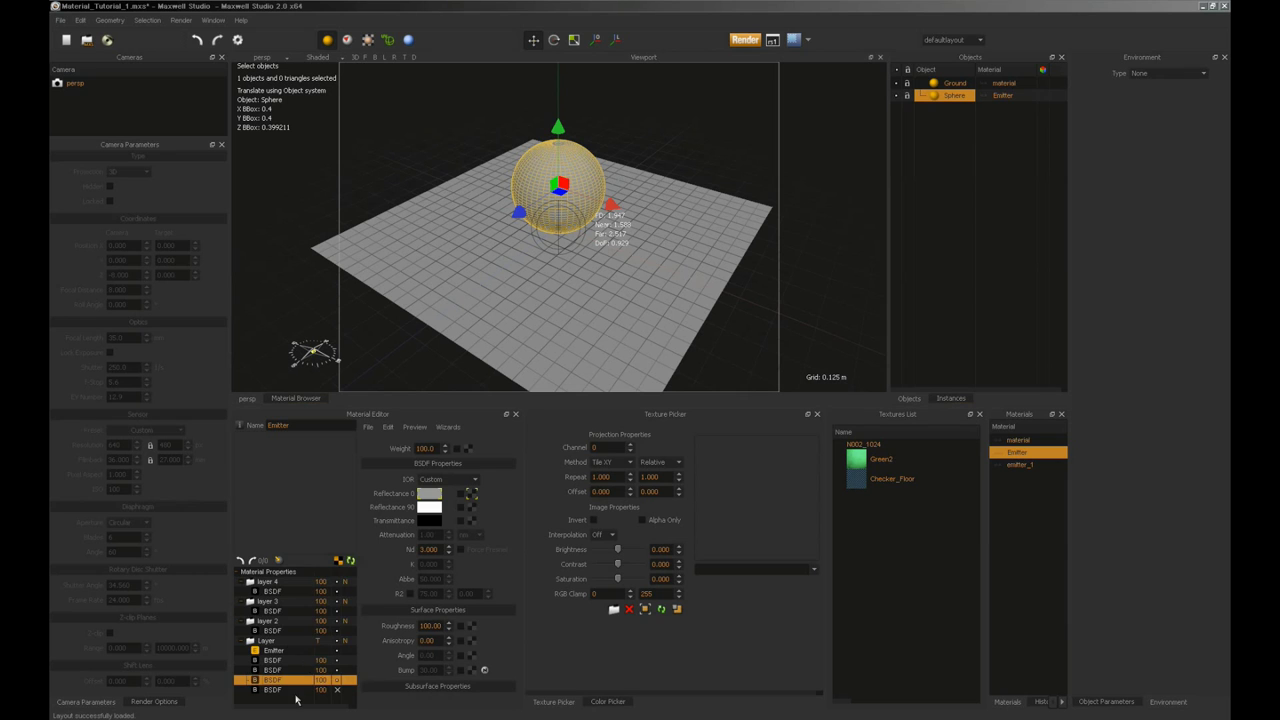
right_click(297, 695)
click(350, 578)
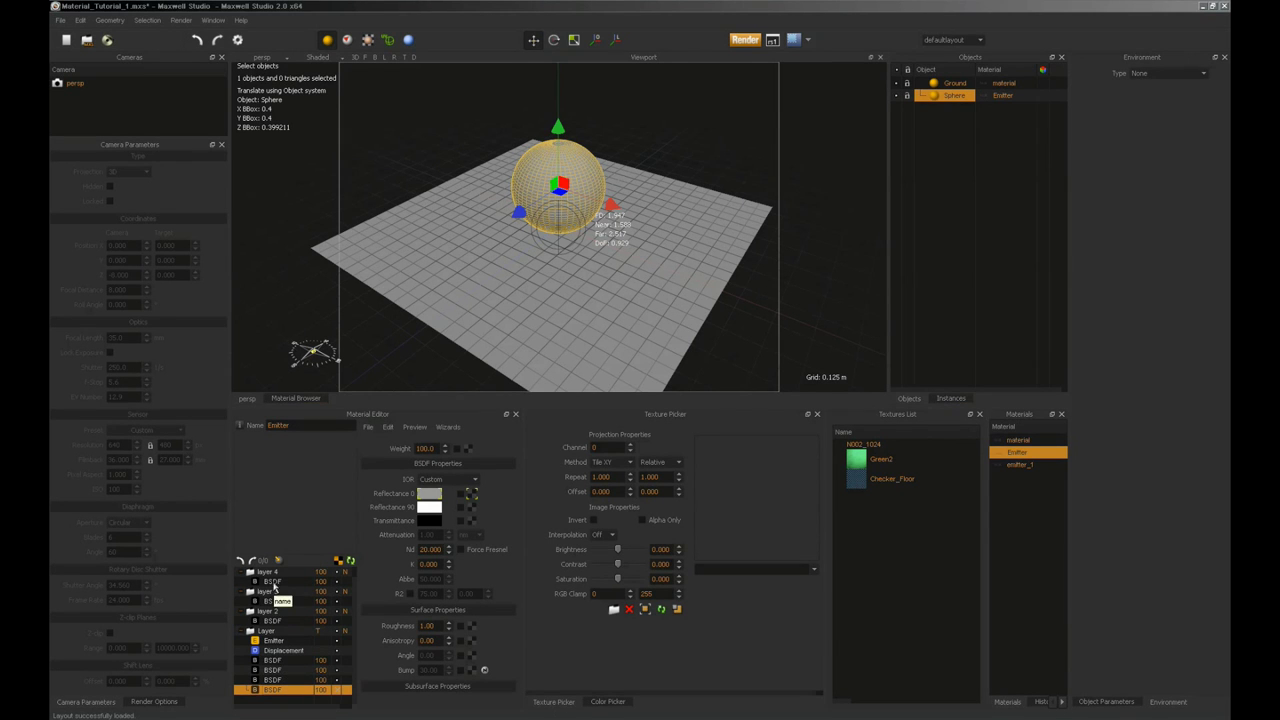
right_click(288, 585)
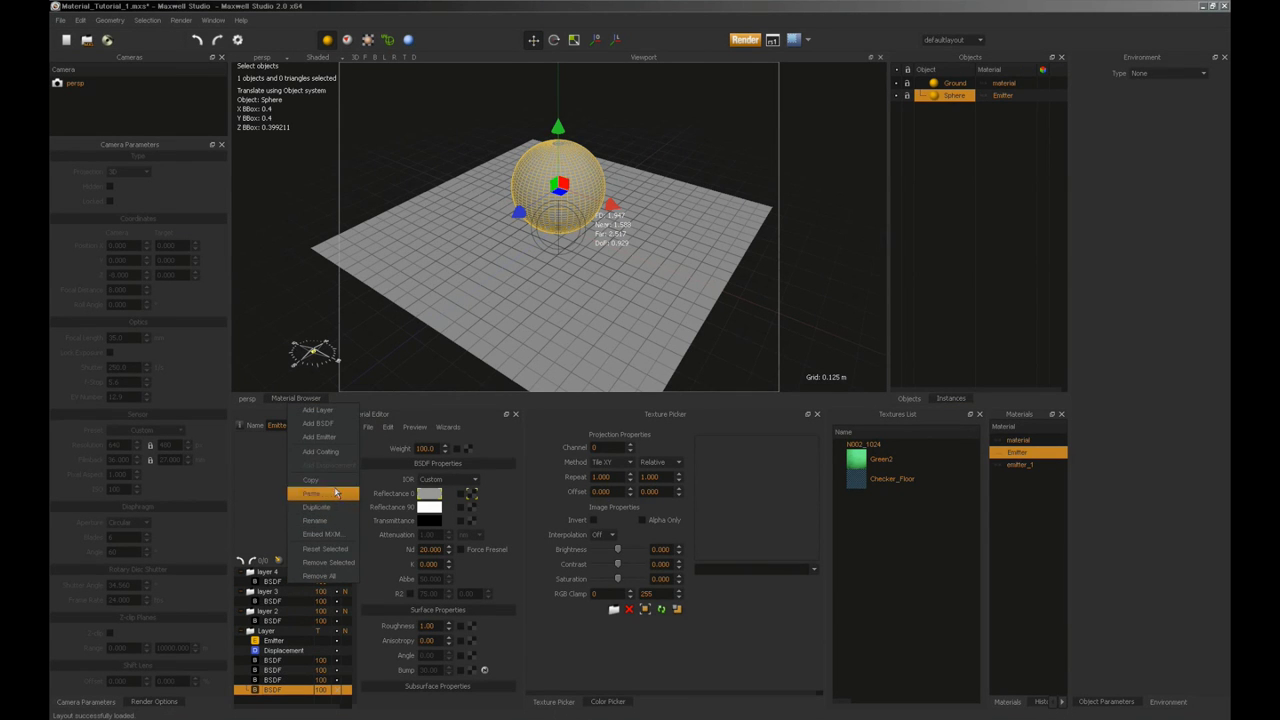
click(336, 466)
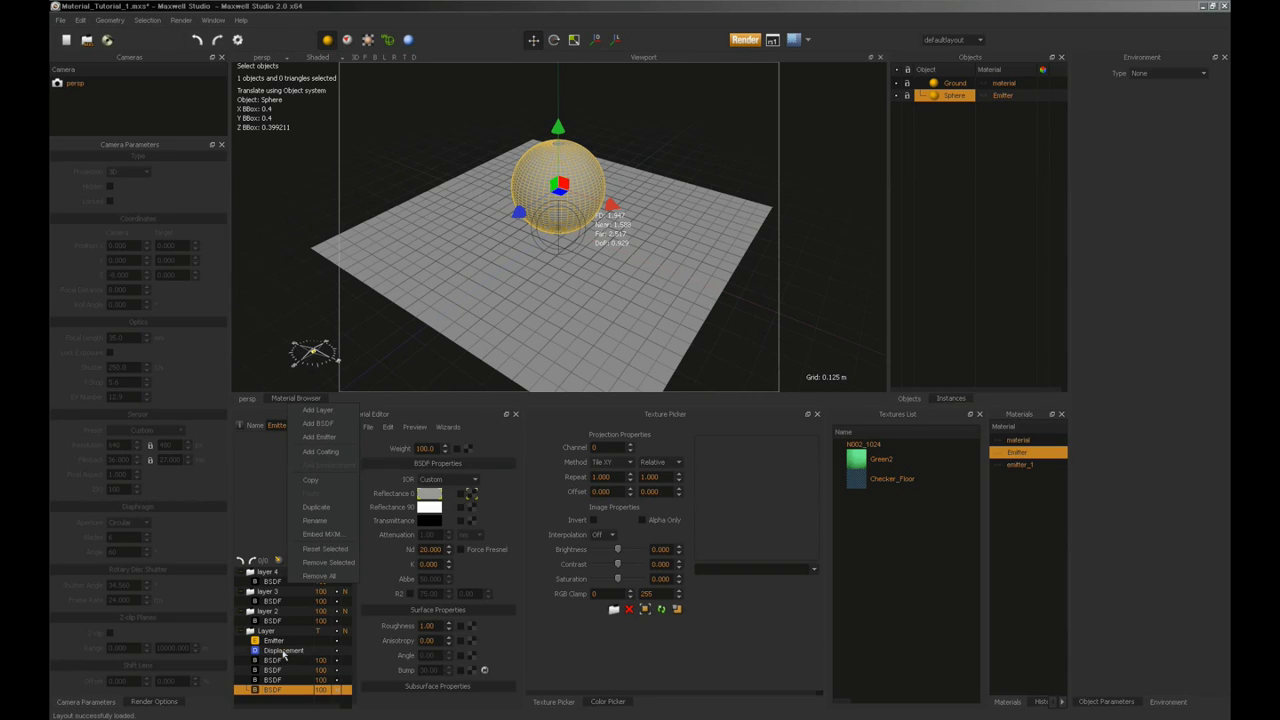
click(282, 652)
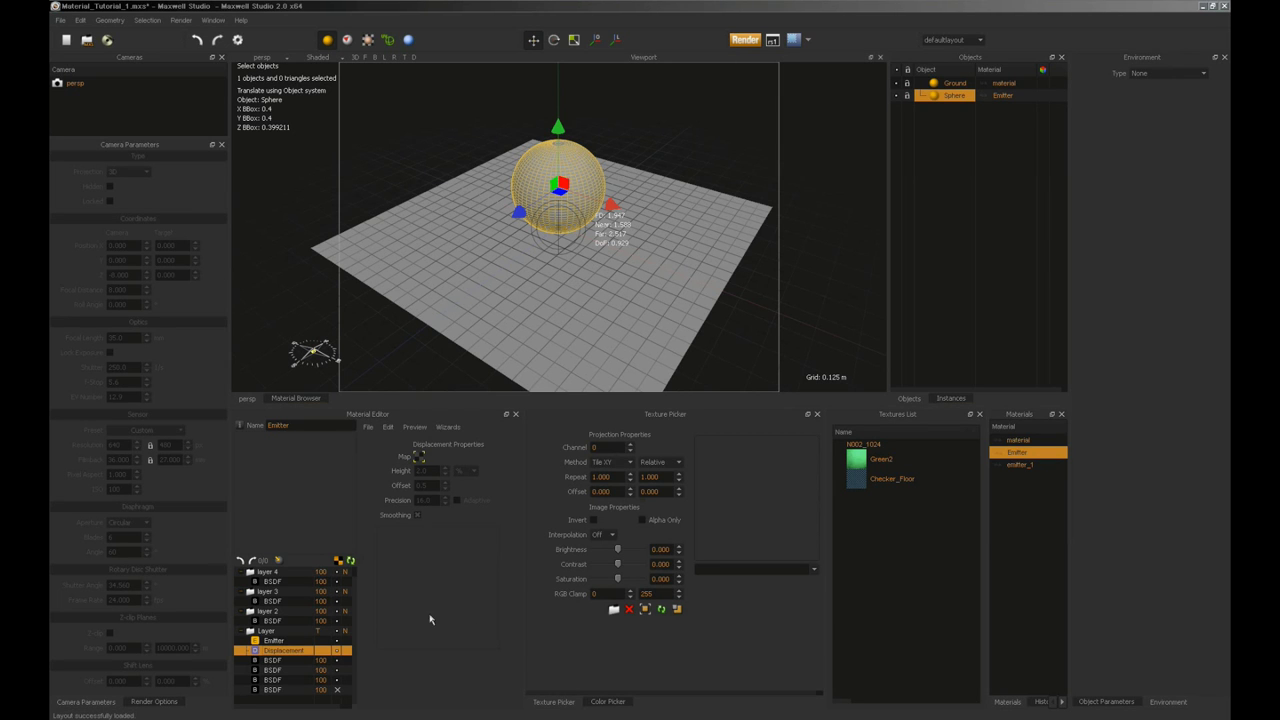
Step: Show the properties of layer 4's BSDF and expand its subsurface section to review the settings
click(273, 582)
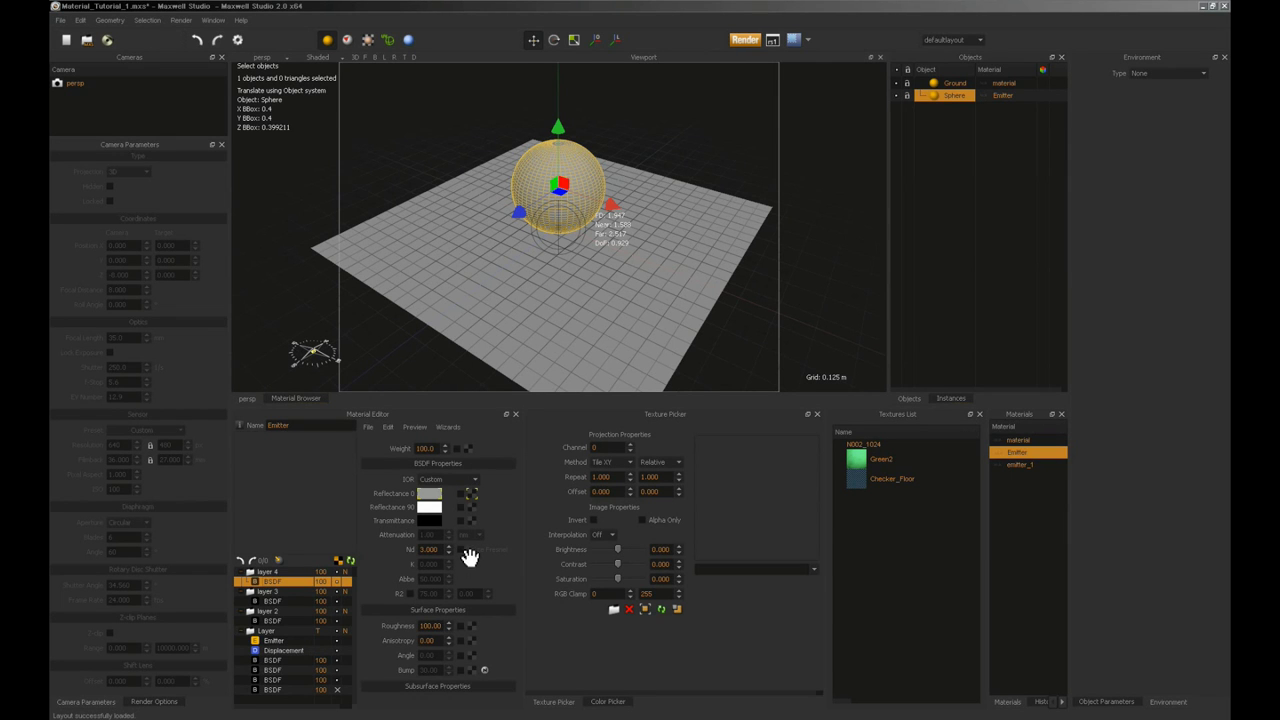
click(440, 686)
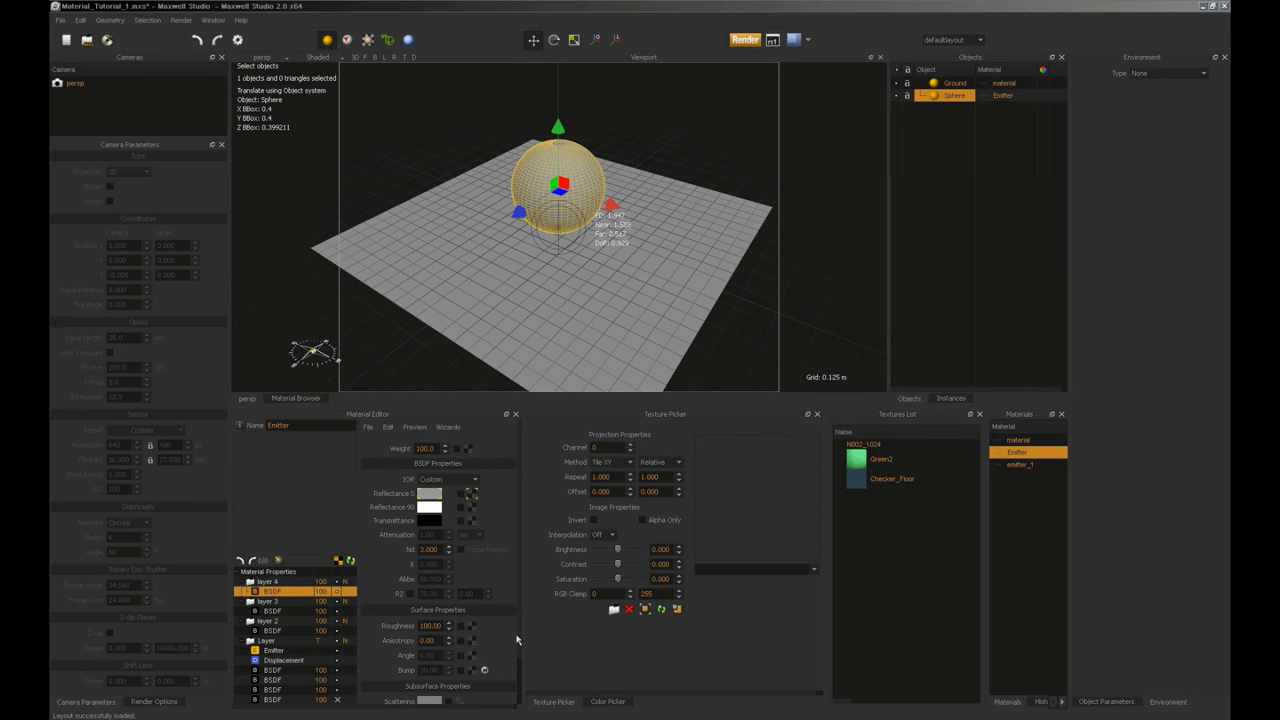
scroll(517, 623, down, 2)
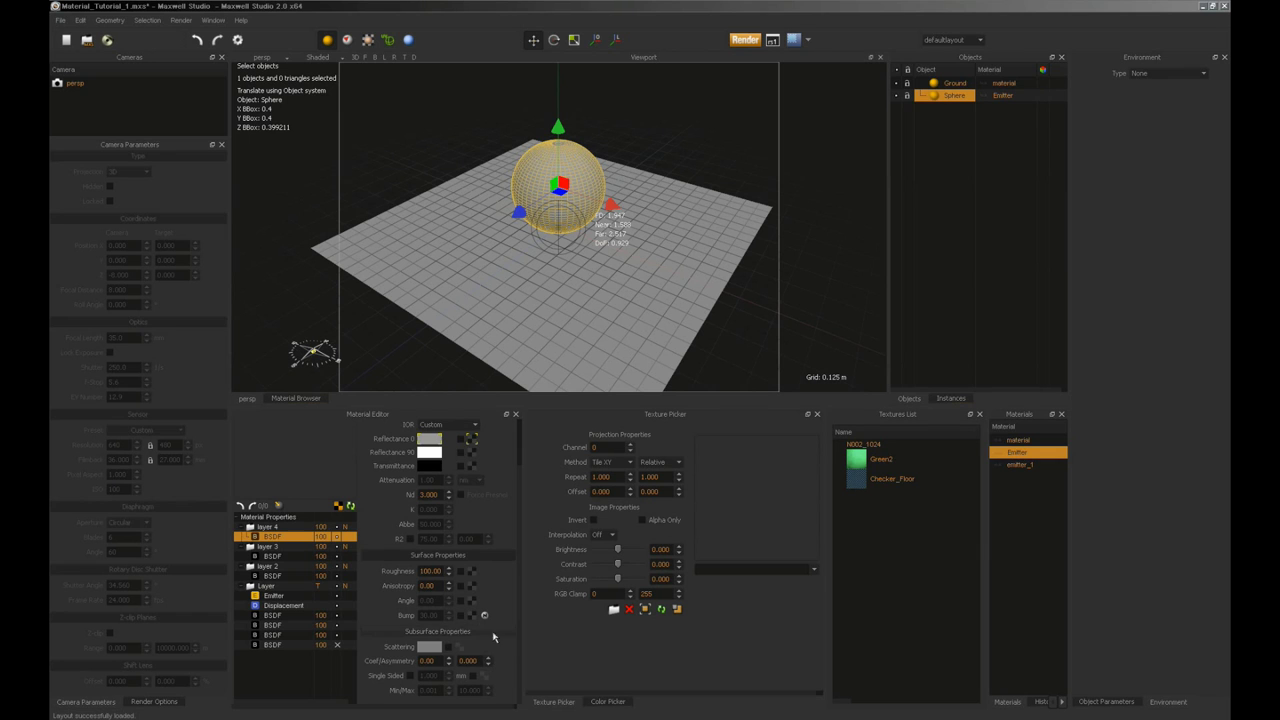
scroll(519, 600, up, 2)
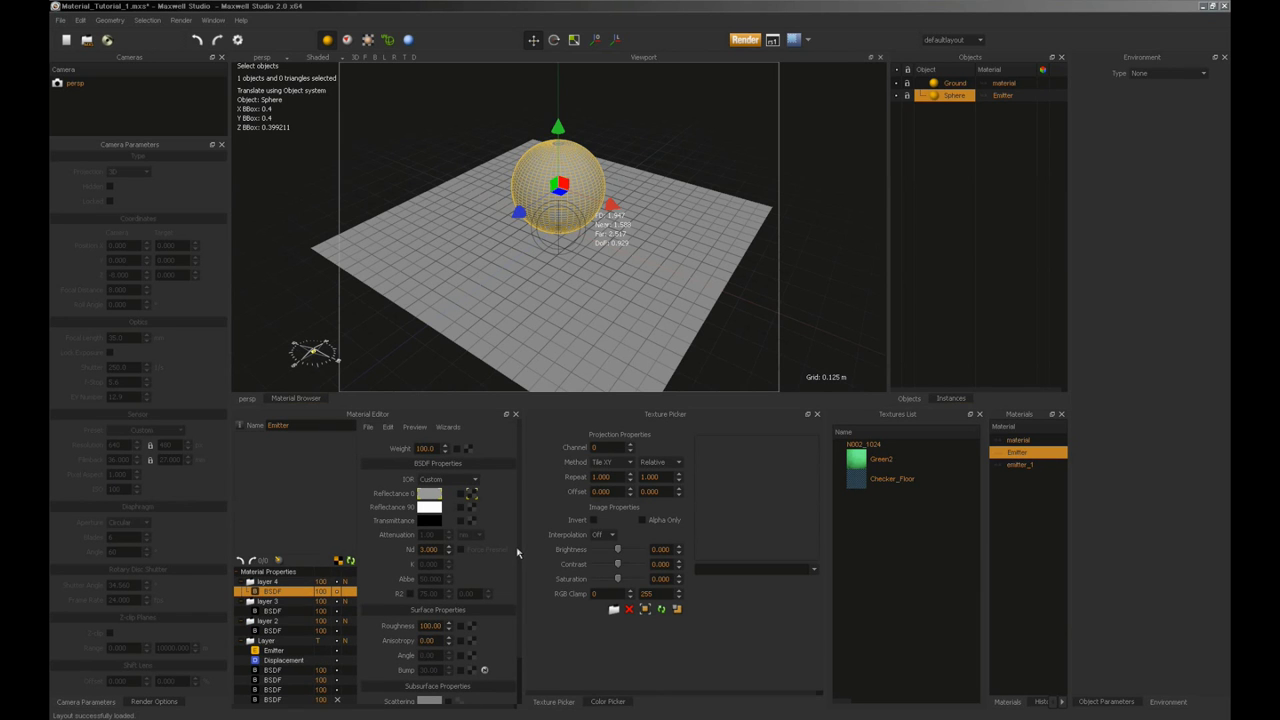